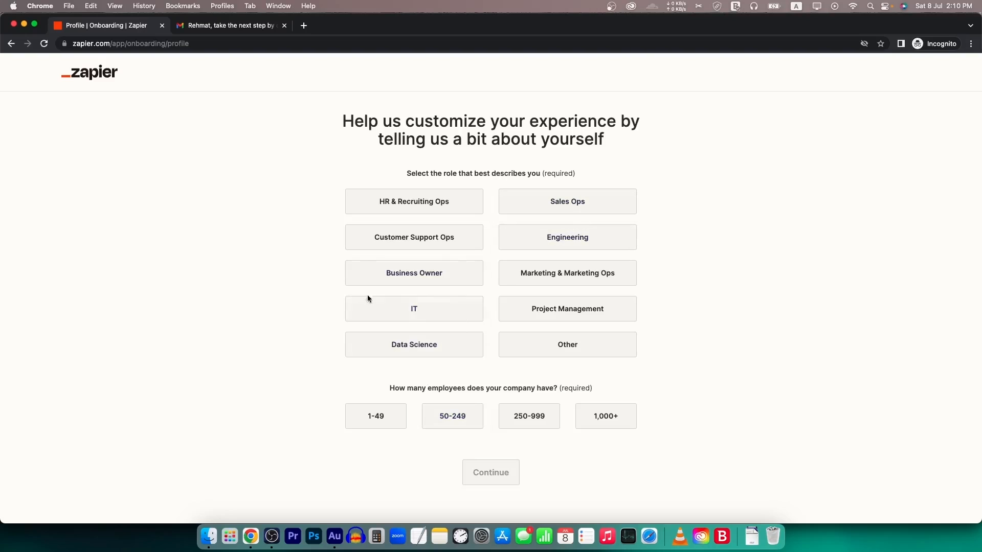
- Set the onboarding profile to the IT role and a 1-49 employee company
click(445, 310)
click(378, 416)
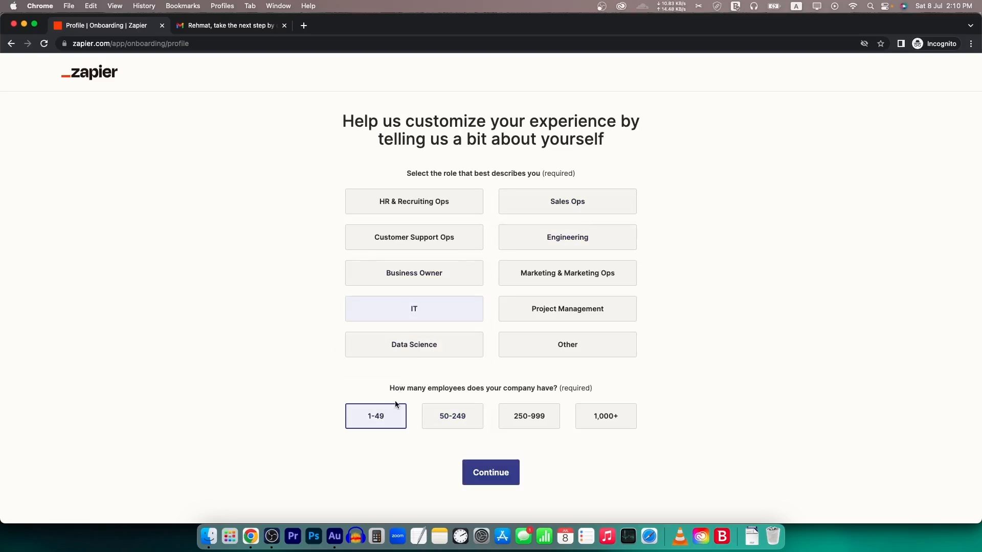
click(506, 468)
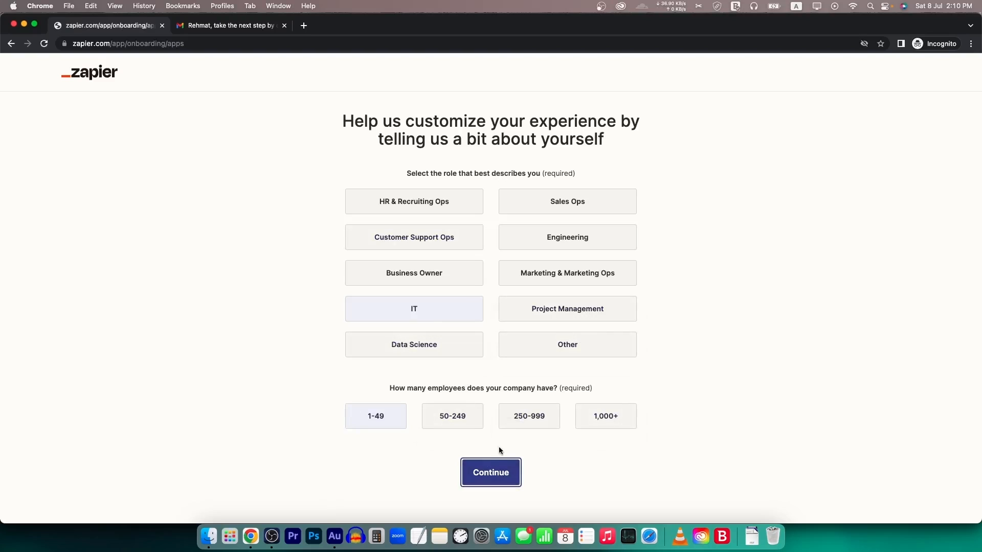
- Browse the app grid, then skip choosing apps to reach the dashboard
scroll(458, 305, down, 1)
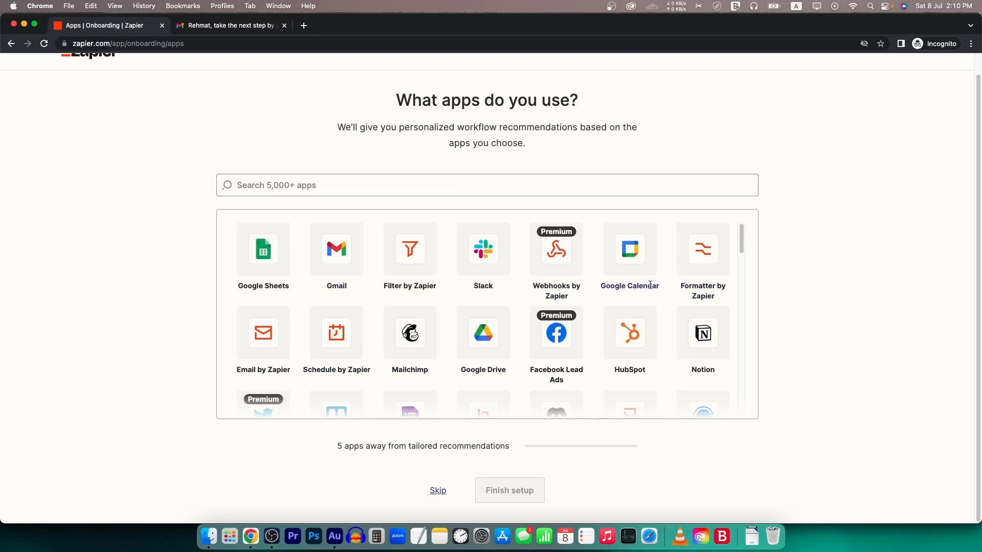
scroll(649, 284, down, 3)
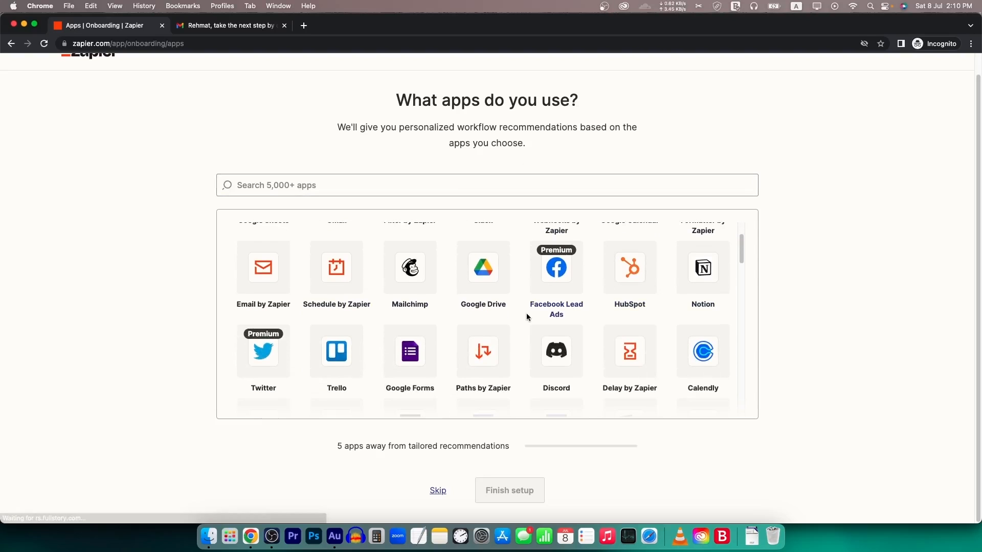
scroll(523, 312, down, 10)
scroll(524, 316, down, 15)
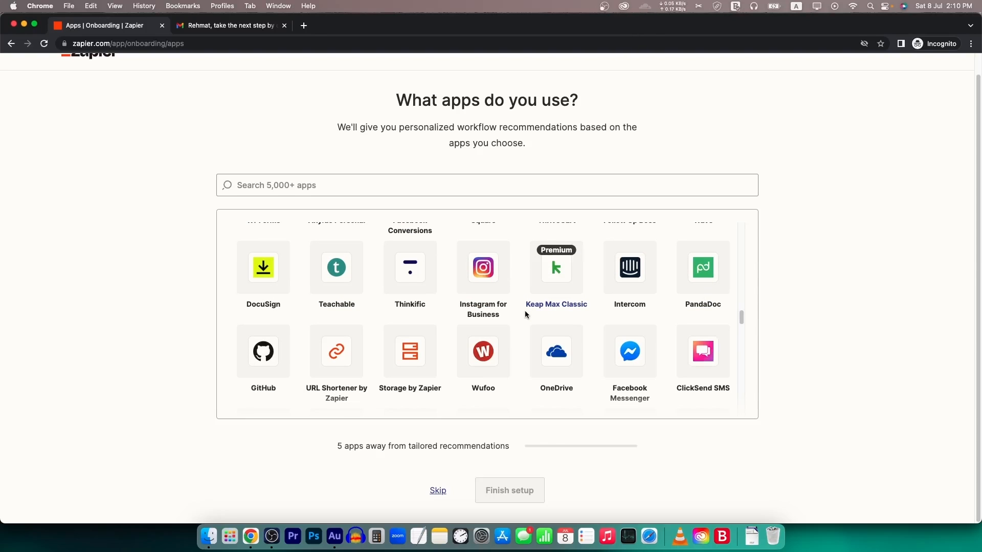
scroll(525, 310, down, 5)
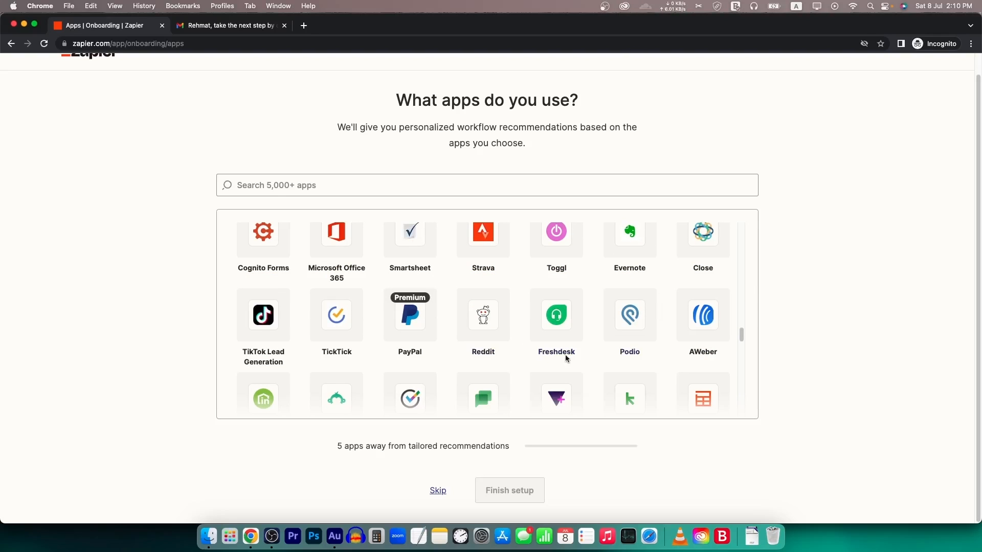
scroll(584, 320, down, 10)
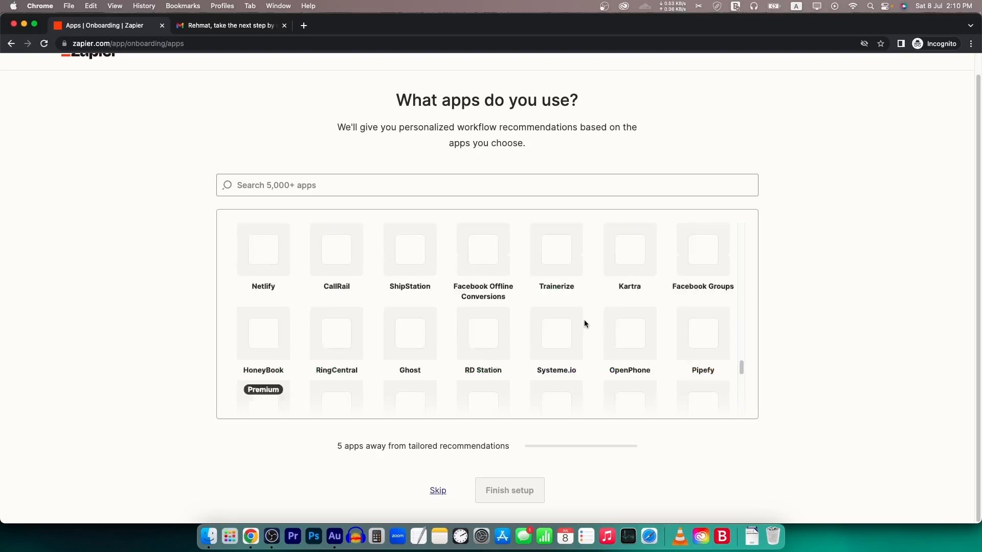
click(437, 491)
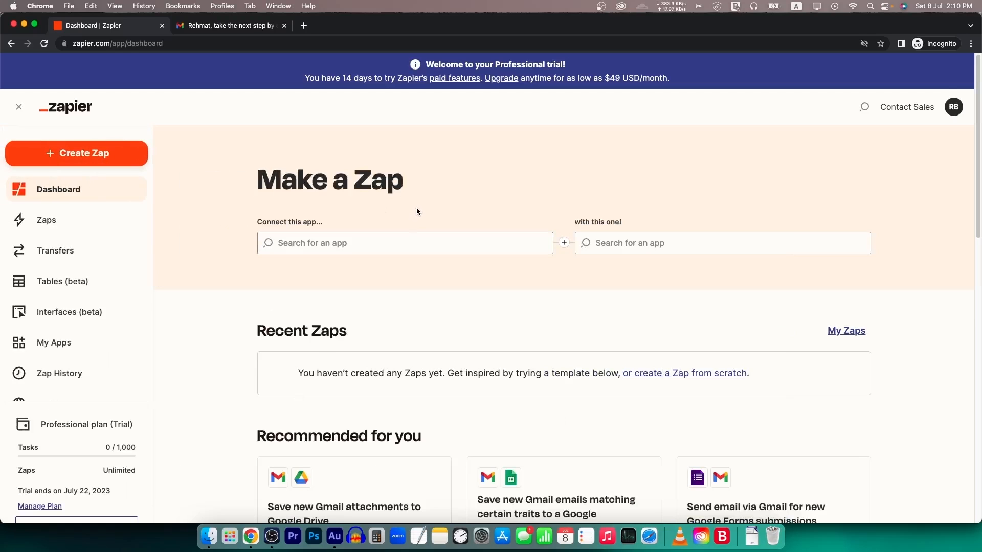
- Open the Pro (2,000 Tasks) checkout from the trial banner and review its $588 yearly summary
drag(300, 77, 518, 79)
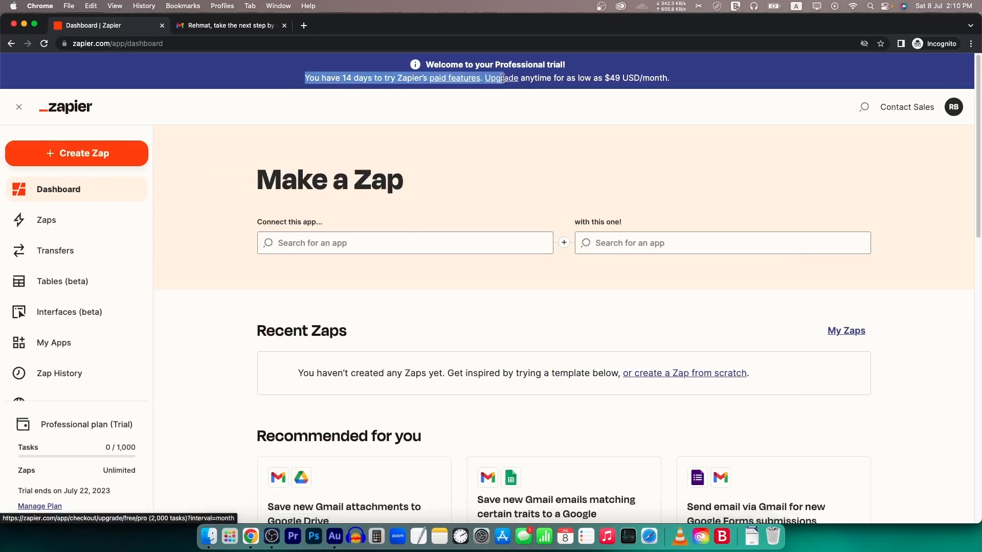
click(464, 89)
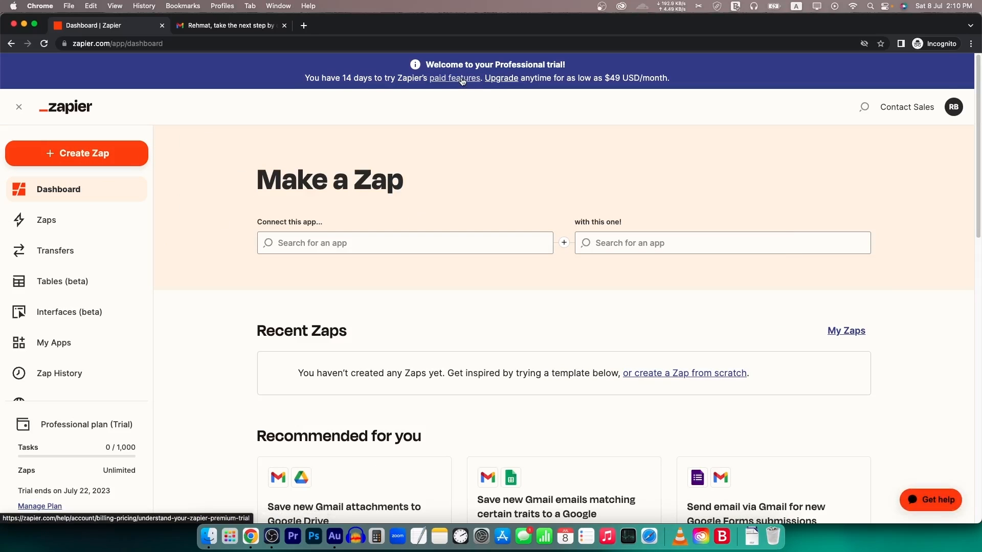
super+click(501, 79)
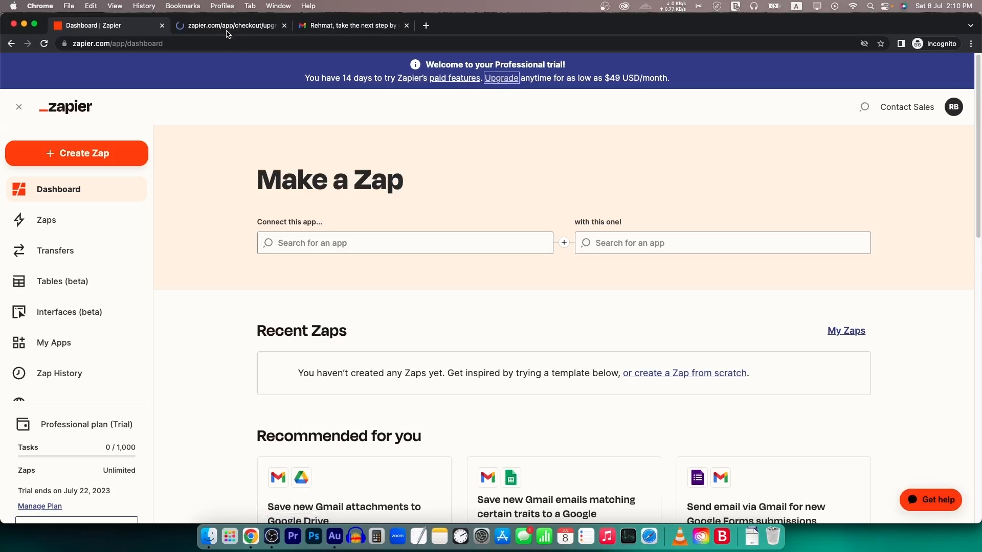
click(228, 27)
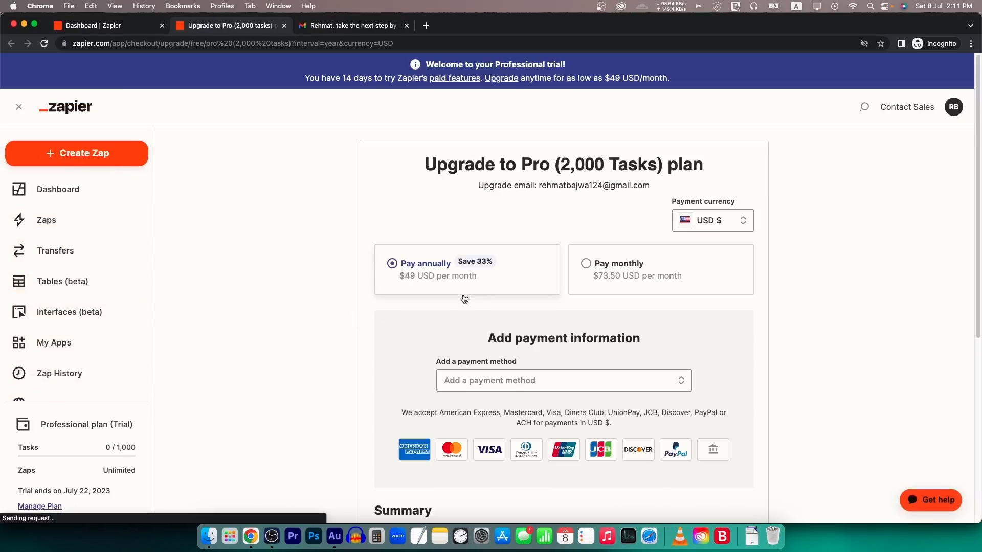
scroll(746, 248, down, 6)
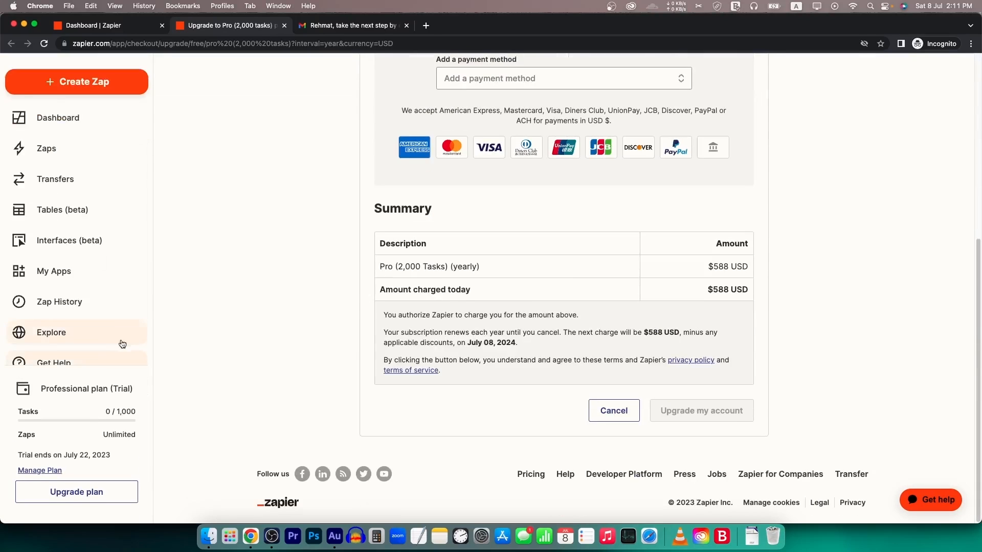
scroll(113, 348, down, 1)
super+click(51, 470)
click(365, 26)
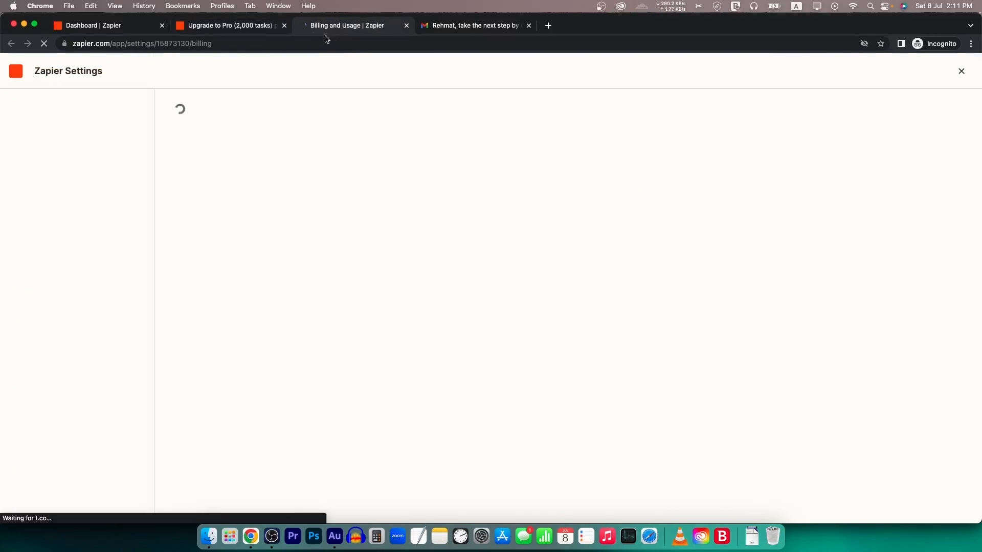
click(577, 244)
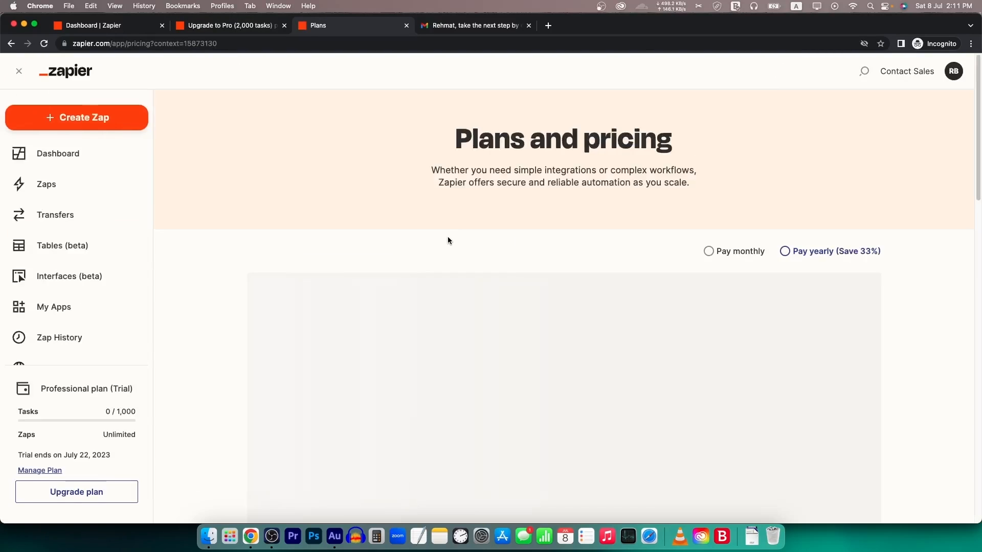
scroll(448, 241, down, 2)
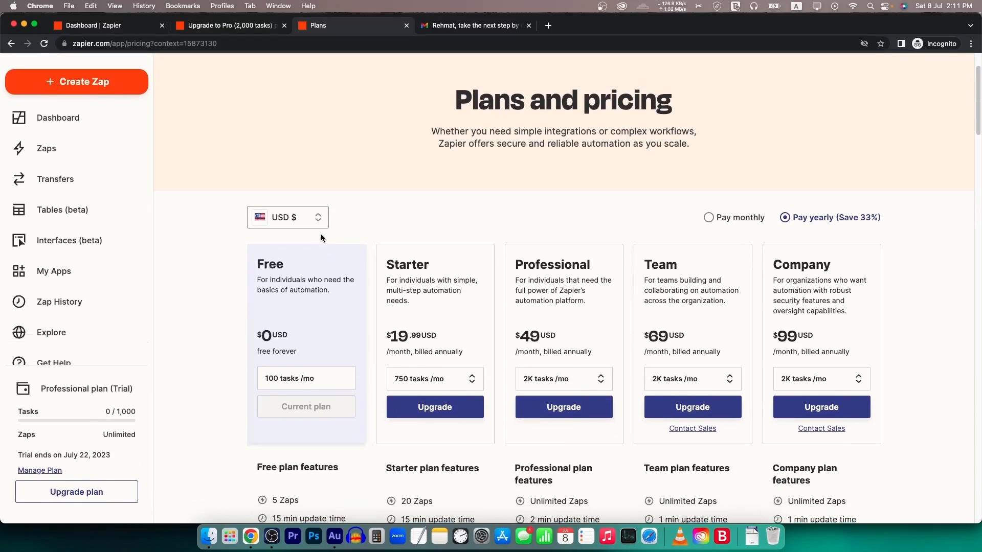
scroll(321, 238, down, 1)
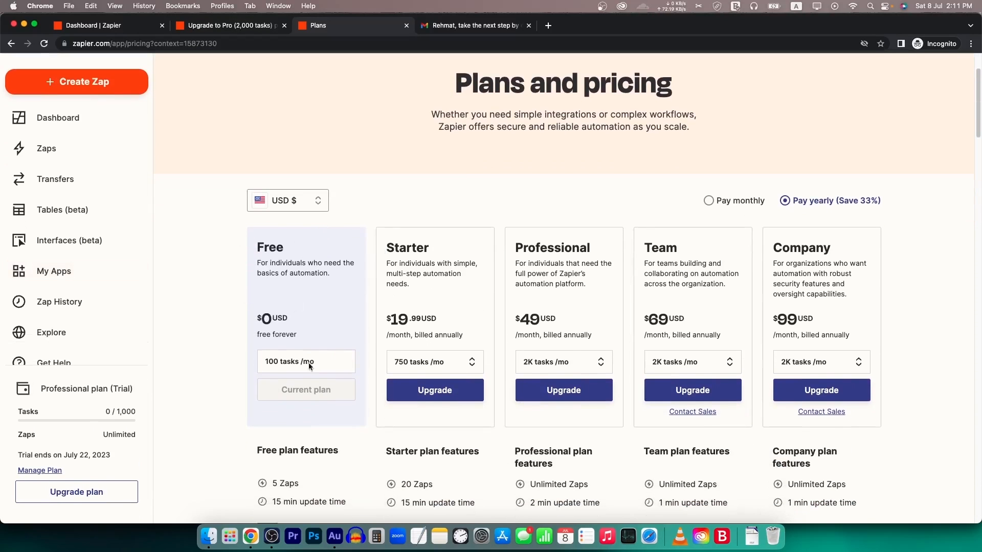
scroll(220, 309, down, 2)
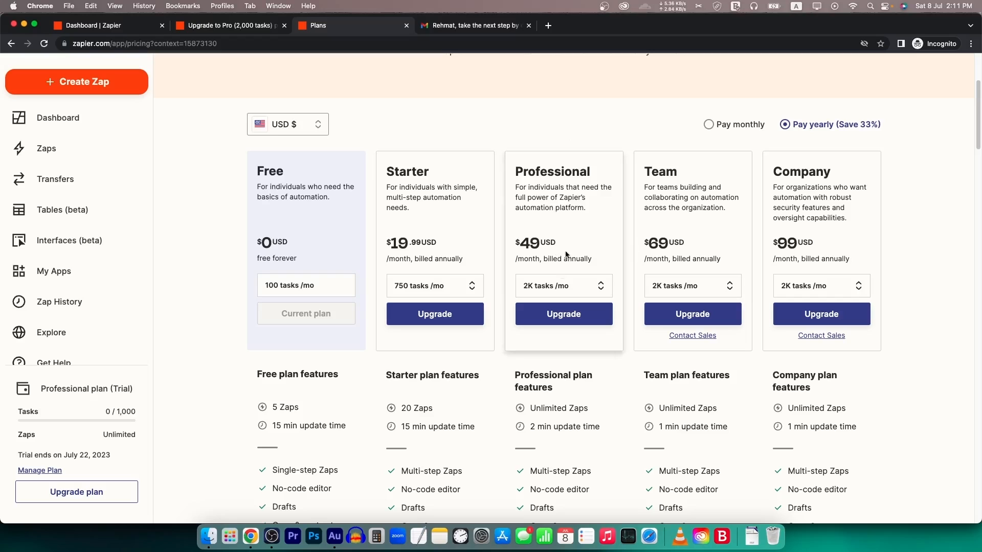
scroll(704, 279, down, 4)
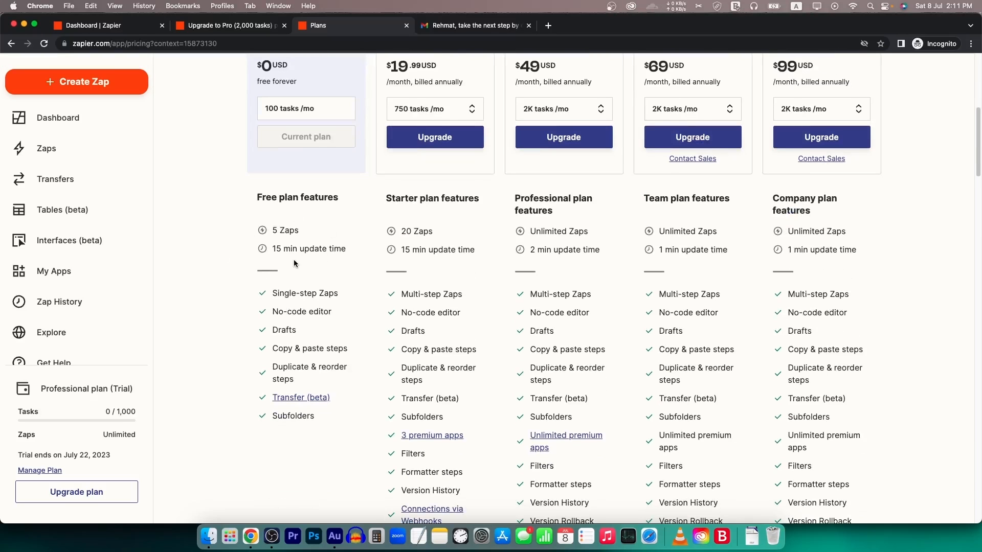
mouse_move(280, 298)
scroll(438, 302, up, 3)
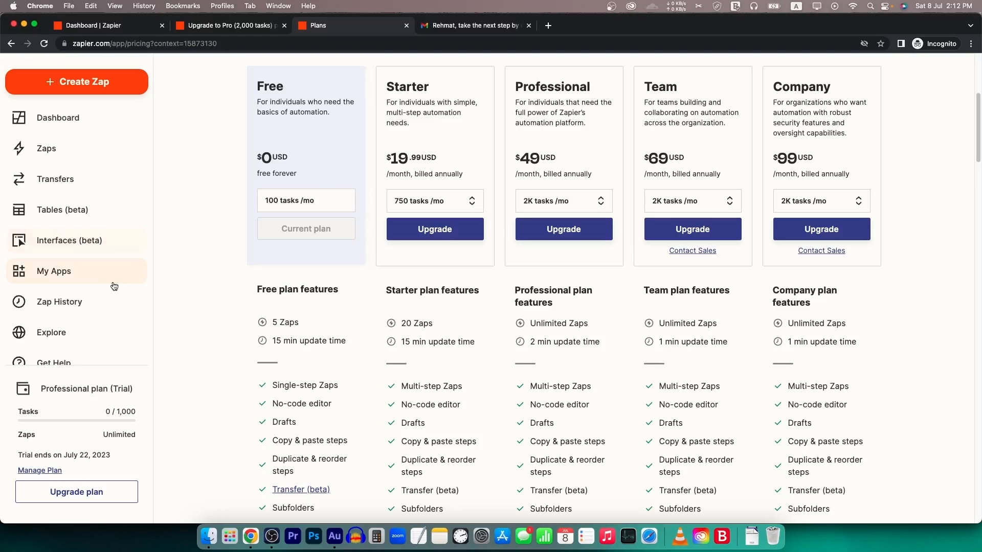
key(super+w)
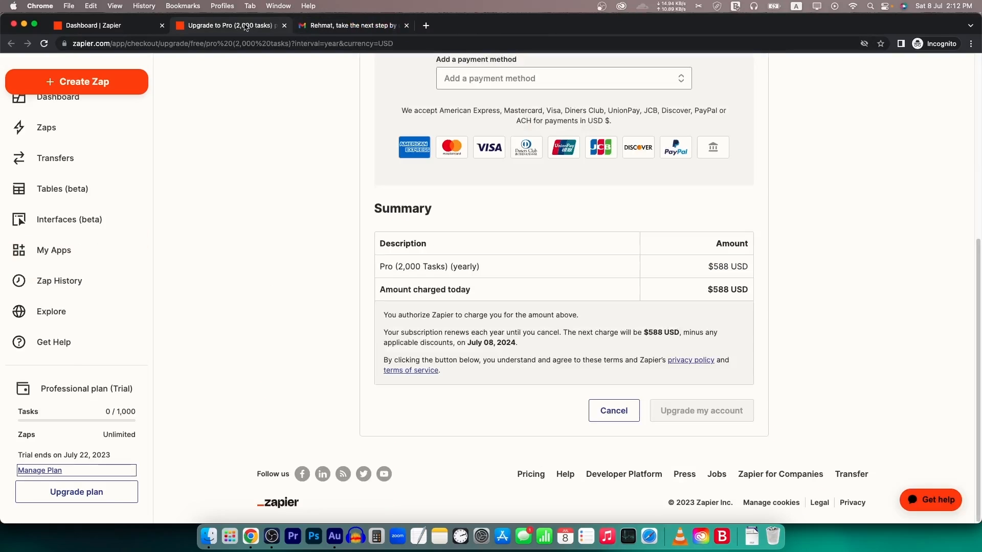
- Close the upgrade checkout tab and browse the dashboard's recommended Gmail and Sheets templates
click(97, 25)
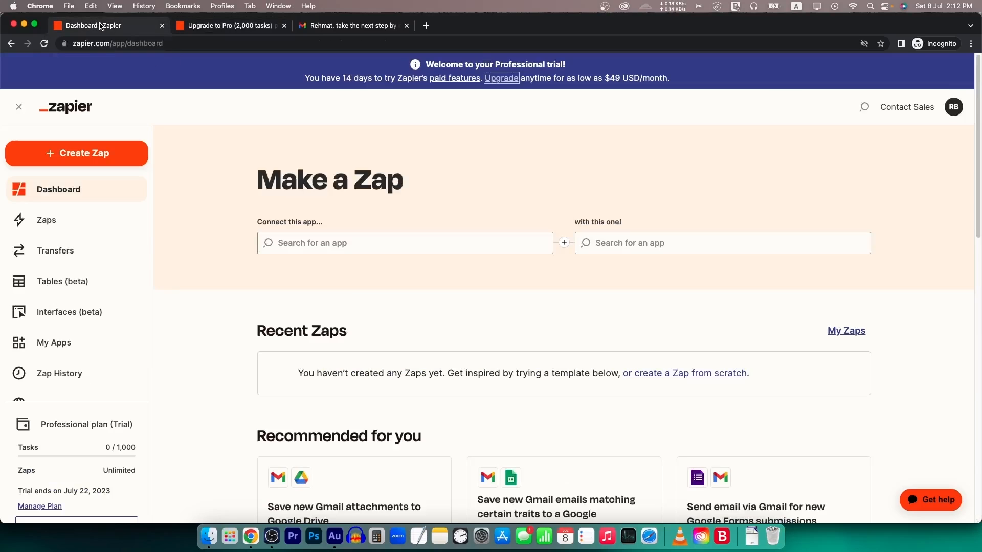
middle_click(200, 27)
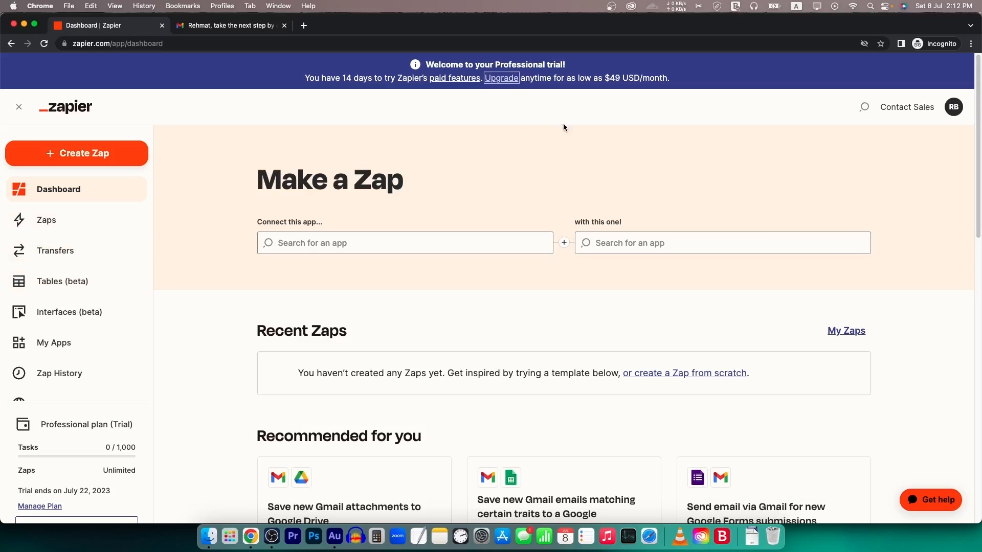
scroll(663, 383, down, 1)
scroll(663, 382, down, 5)
scroll(411, 376, down, 3)
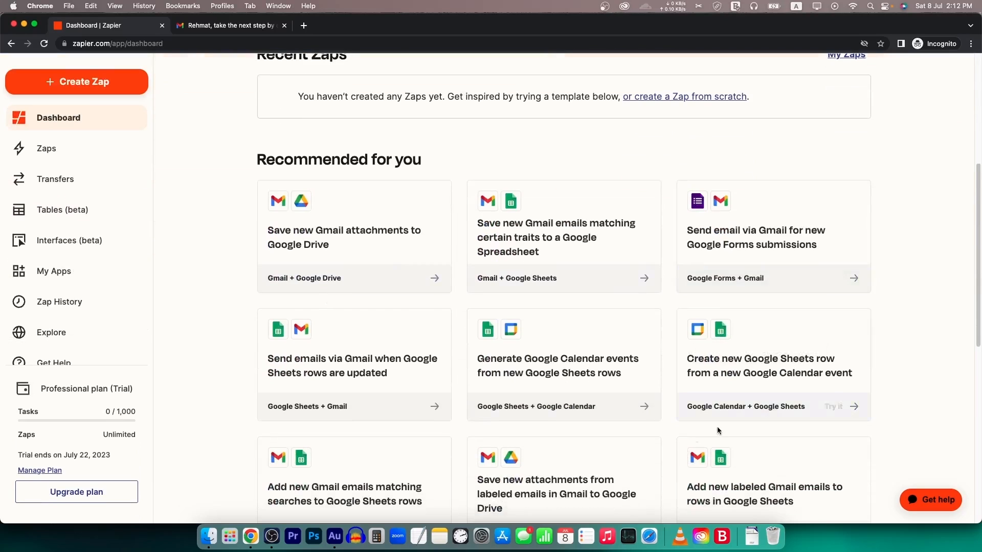
scroll(517, 346, up, 8)
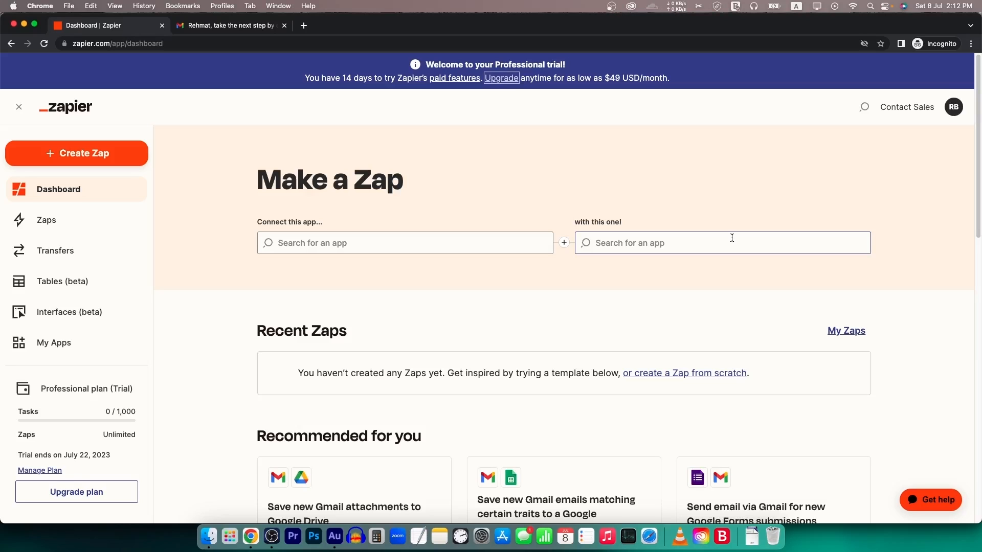
scroll(486, 327, down, 4)
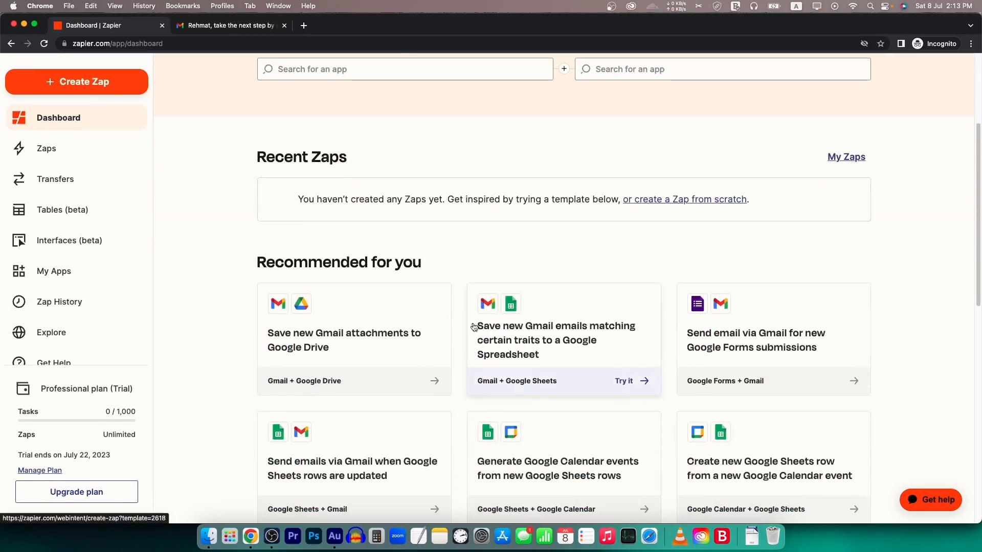
scroll(289, 307, down, 1)
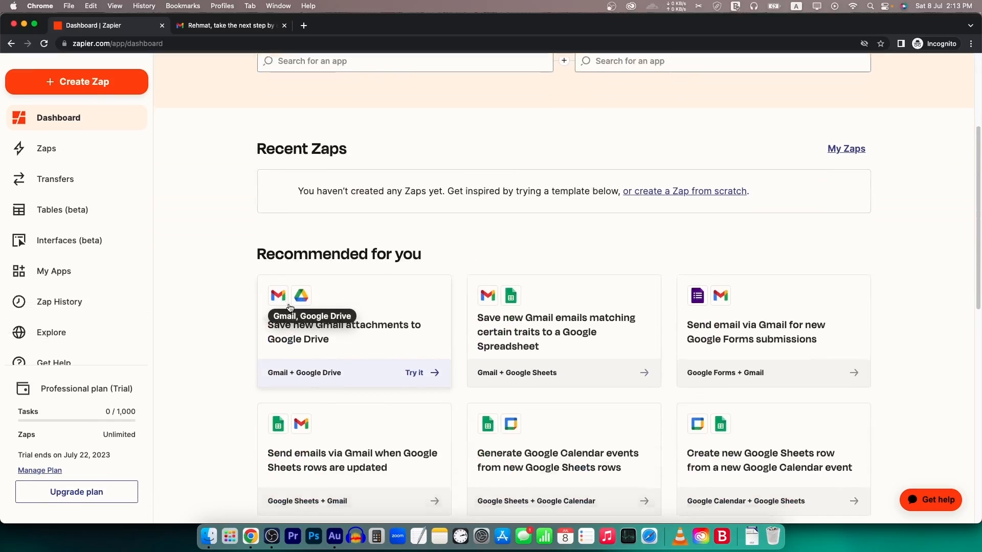
scroll(289, 308, down, 1)
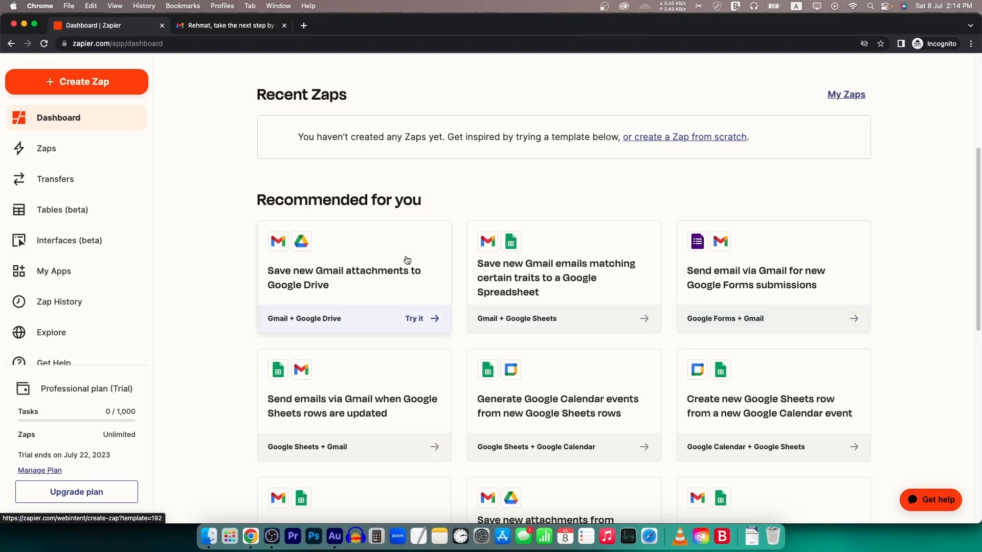
scroll(434, 260, down, 5)
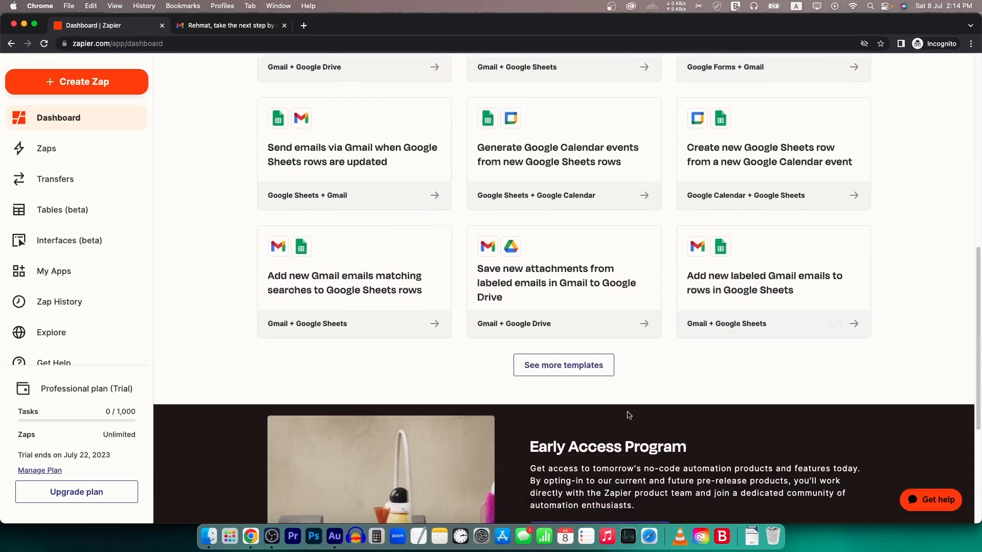
- Load more template suggestions and scroll through the additional template cards
click(576, 364)
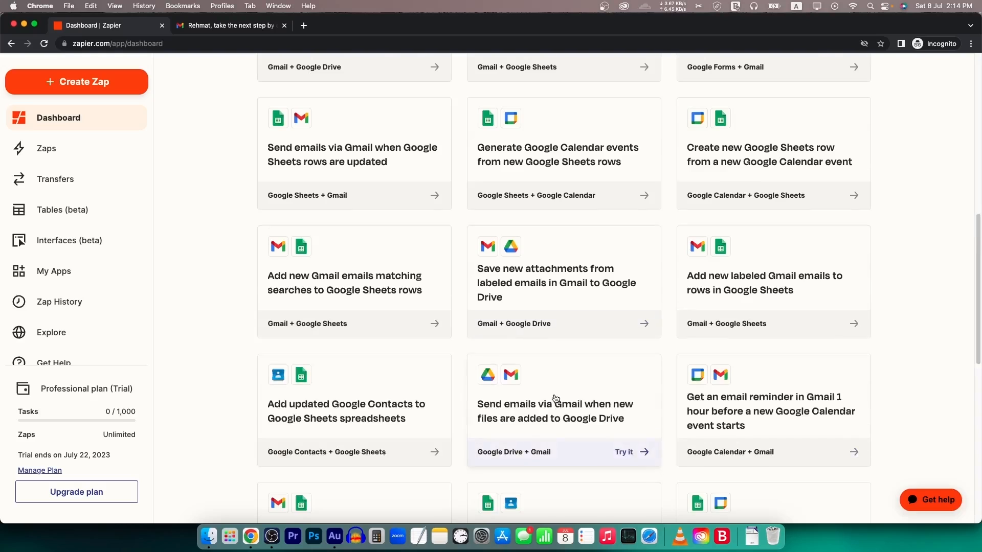
scroll(555, 399, down, 6)
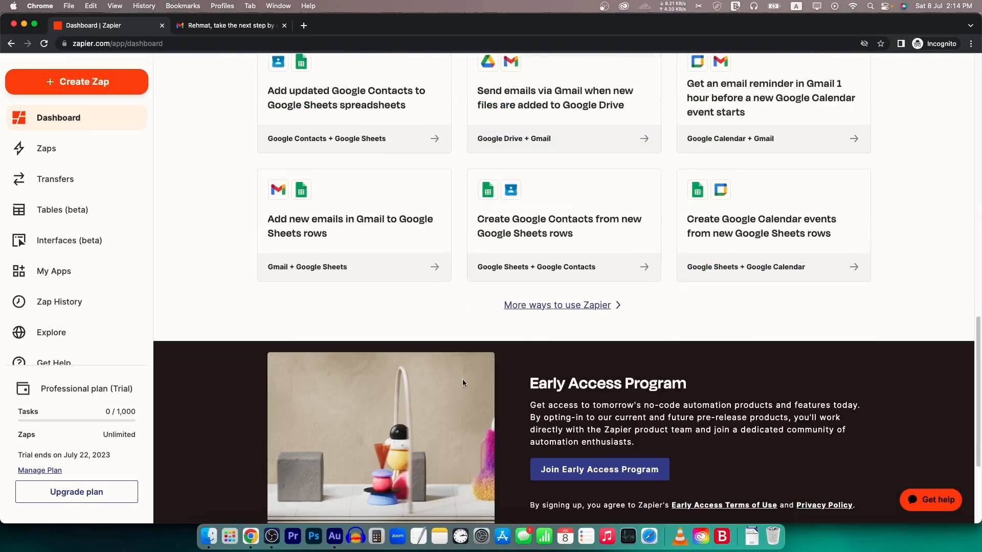
scroll(436, 242, up, 4)
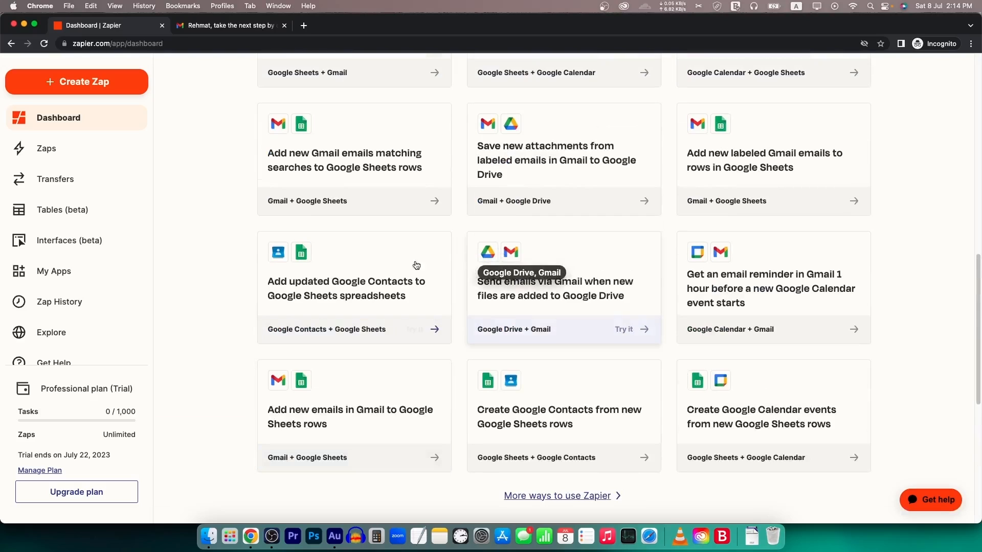
scroll(664, 378, down, 2)
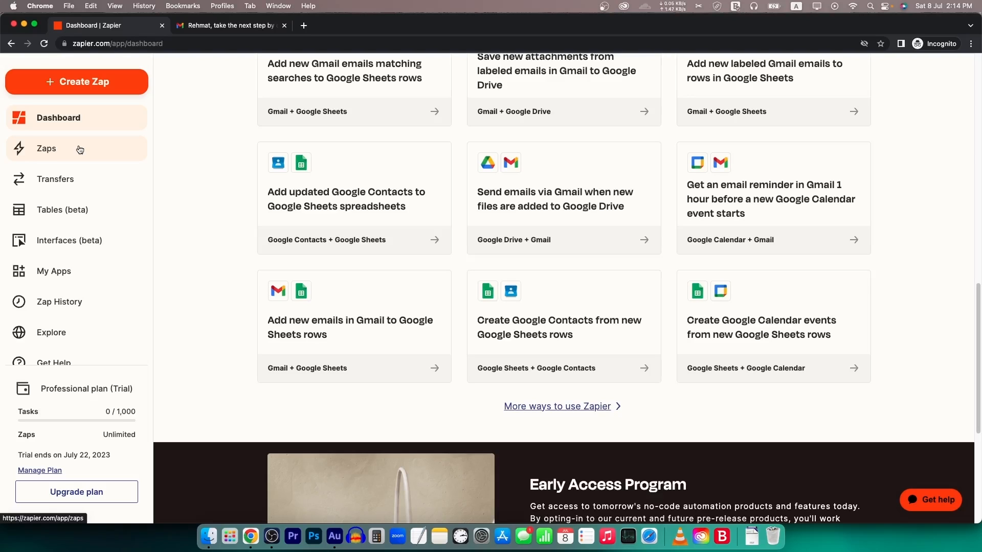
scroll(80, 150, up, 14)
- Create a new Zap and rename it 'new email to sheets'
click(93, 139)
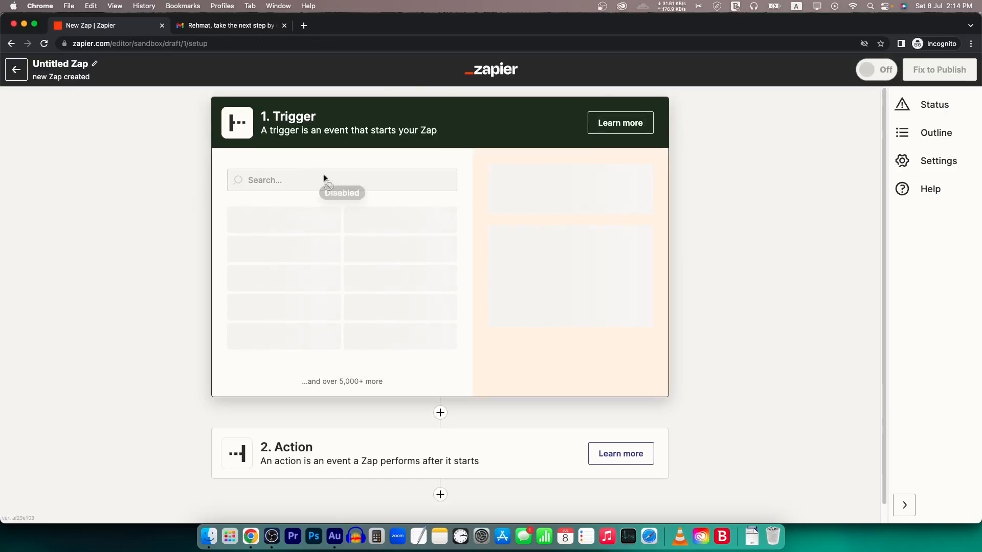
click(75, 68)
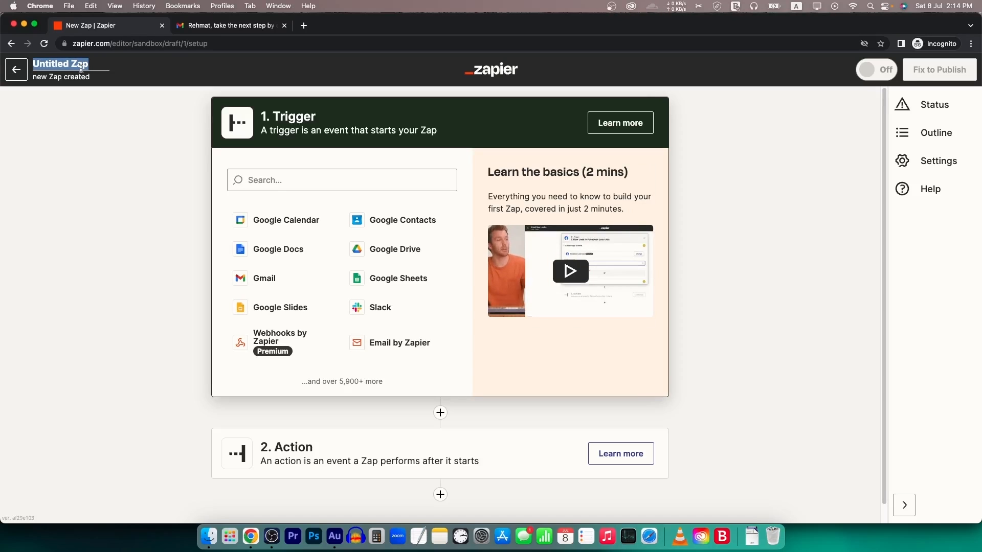
text(new)
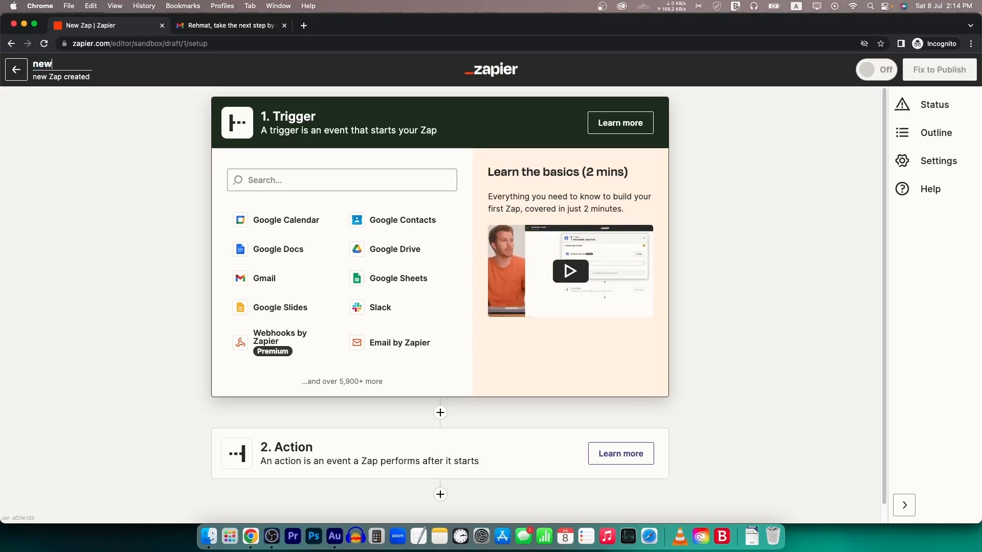
text( email to )
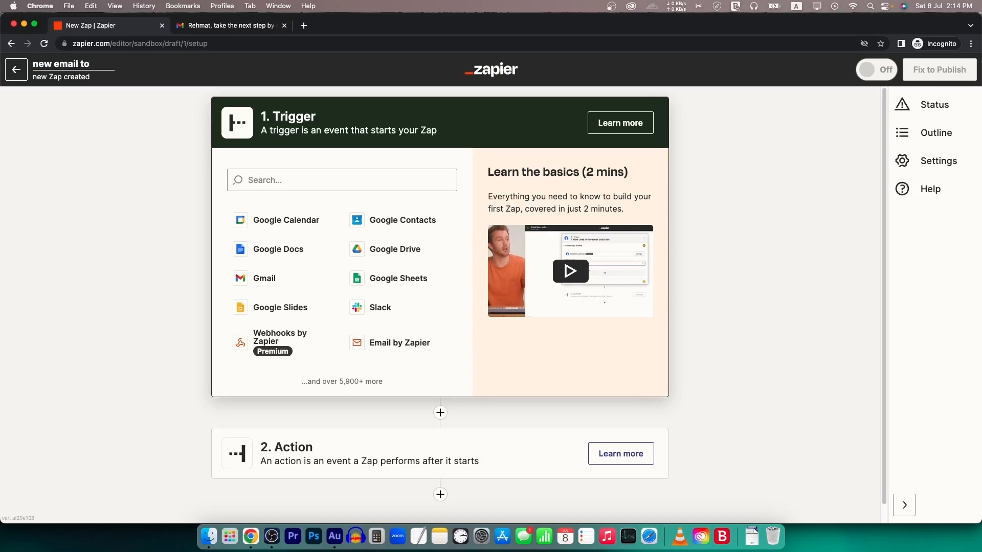
text(sheets)
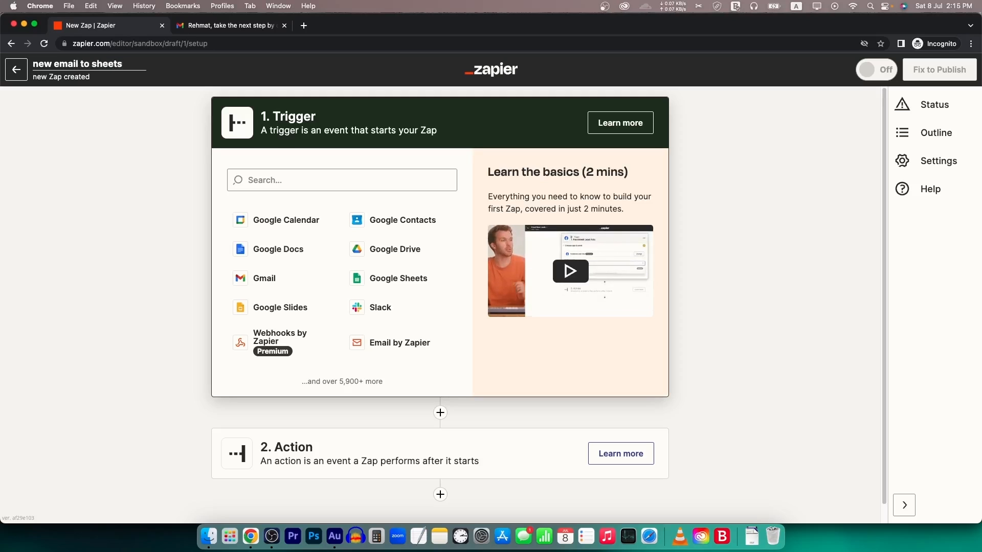
click(156, 145)
click(321, 177)
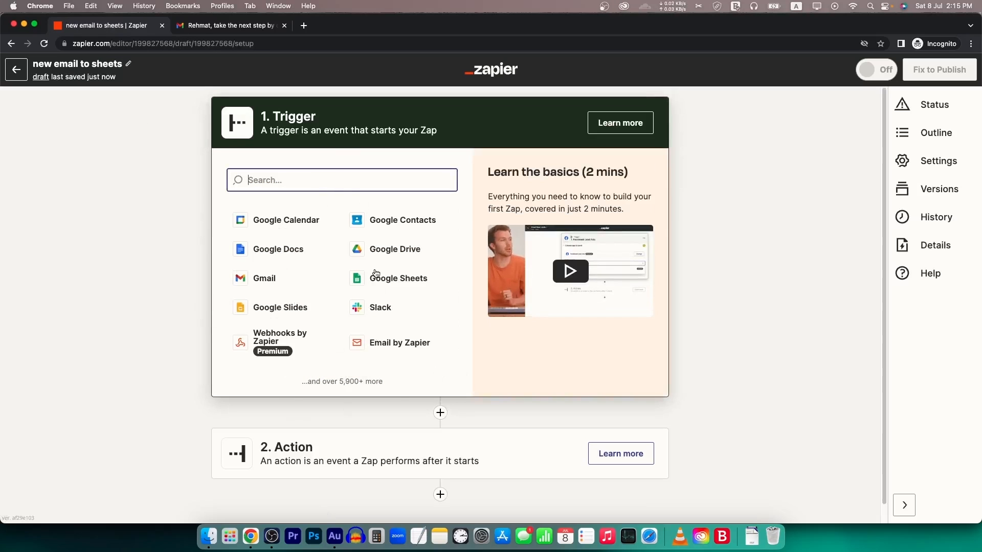
- Choose Gmail as the Zap's trigger app
text(z)
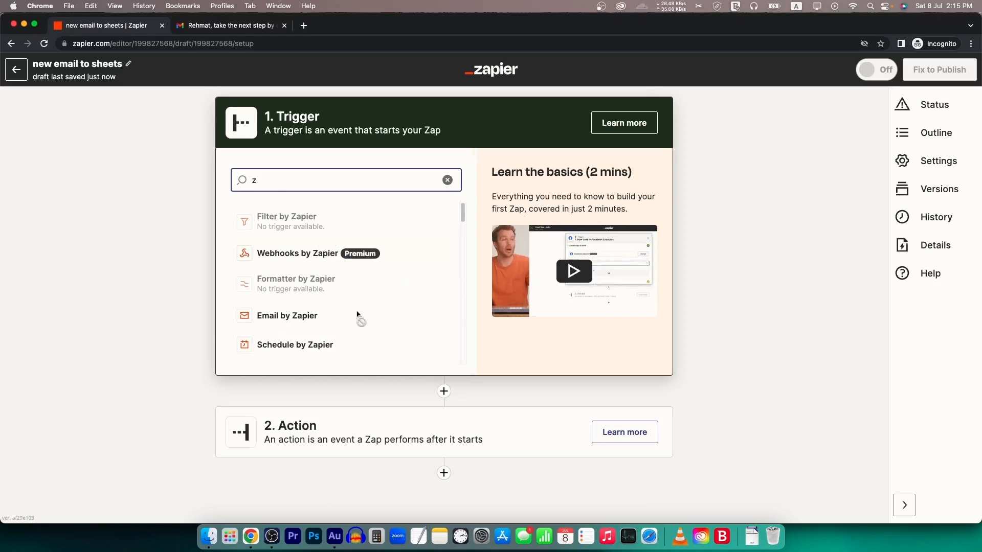
click(448, 181)
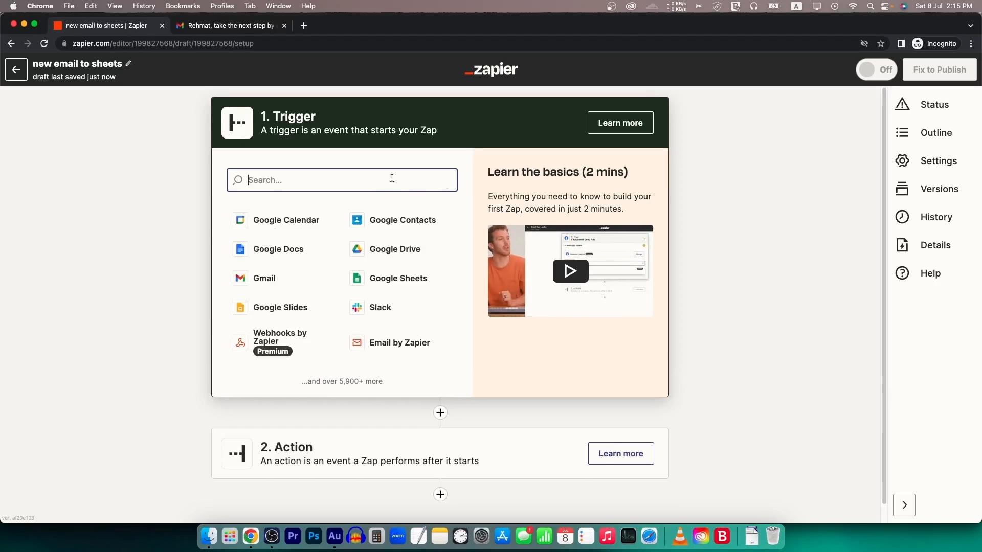
text(gmail)
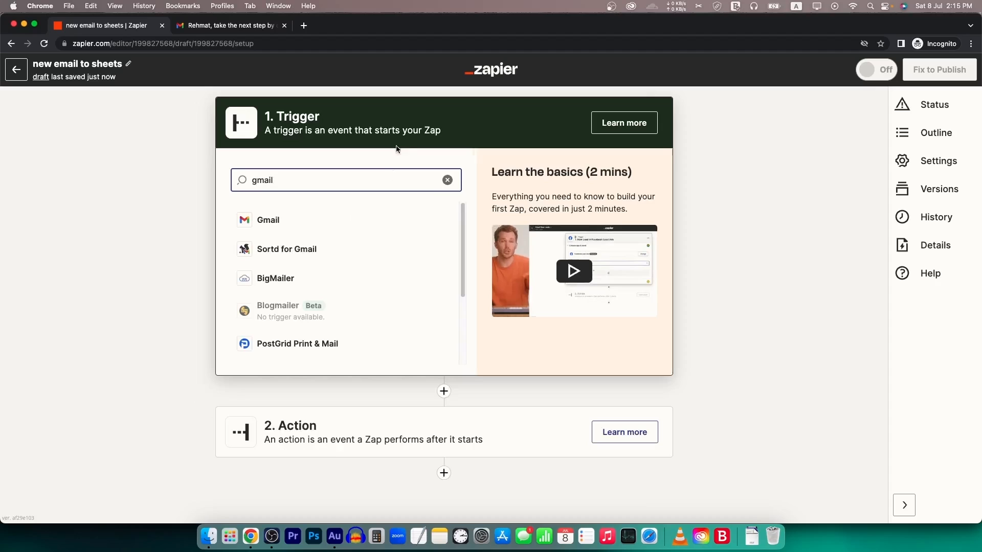
click(270, 222)
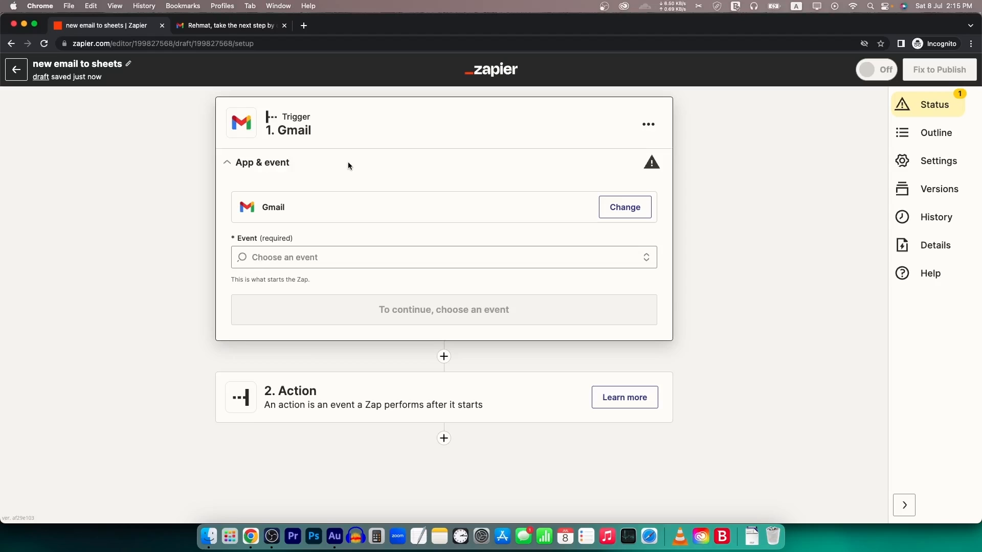
- Set the Gmail trigger event to New Email
click(347, 250)
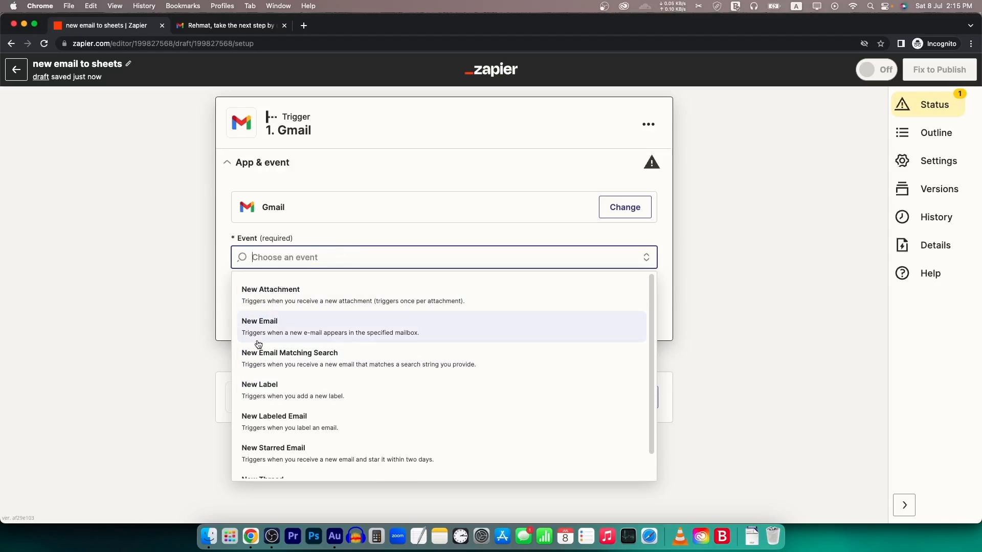
click(281, 241)
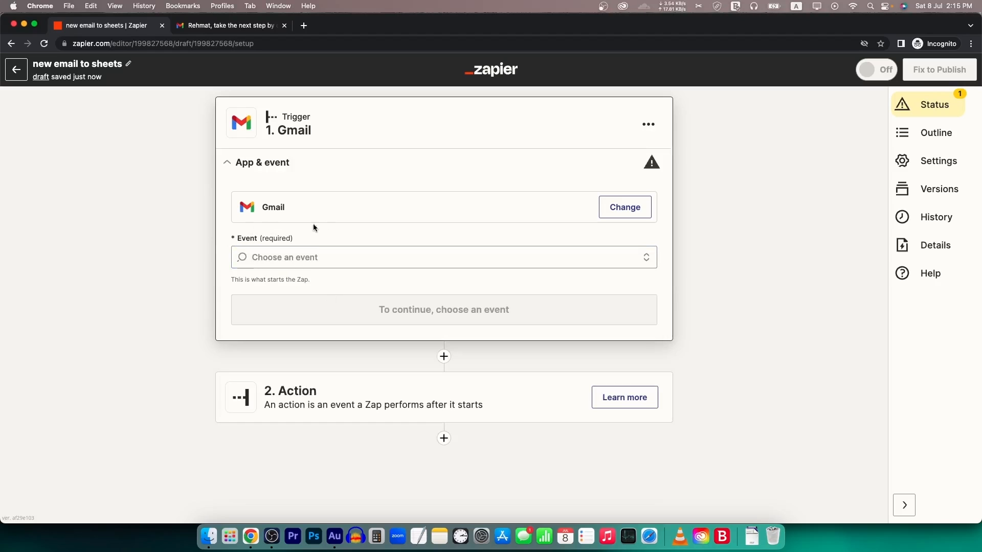
click(285, 257)
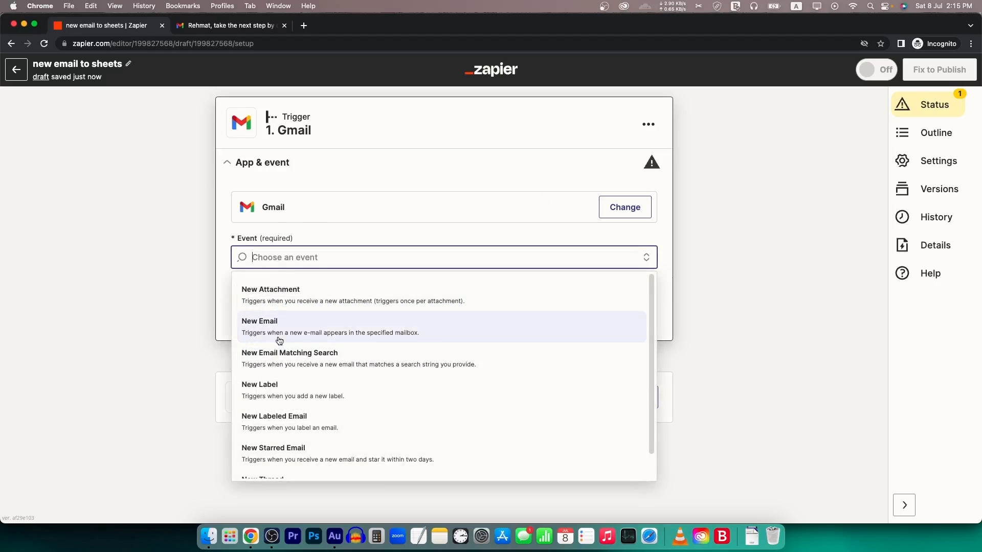
scroll(319, 372, down, 1)
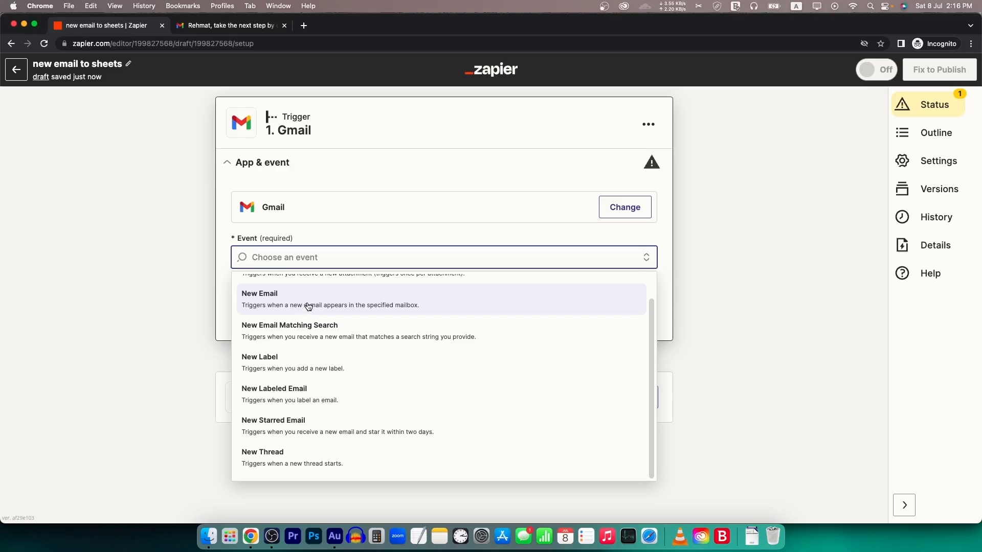
click(277, 300)
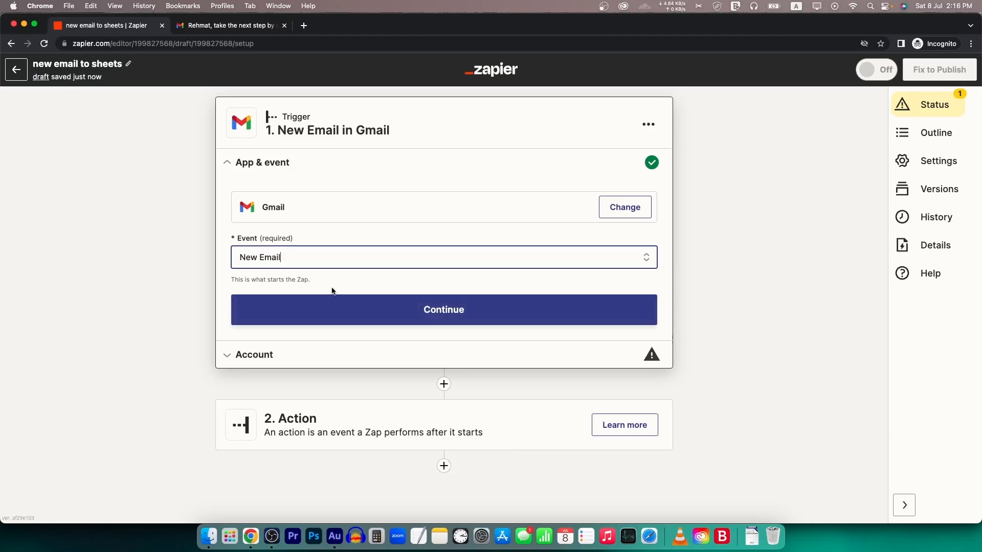
- Sign in with the Google account and allow Zapier access for the Gmail trigger
click(451, 312)
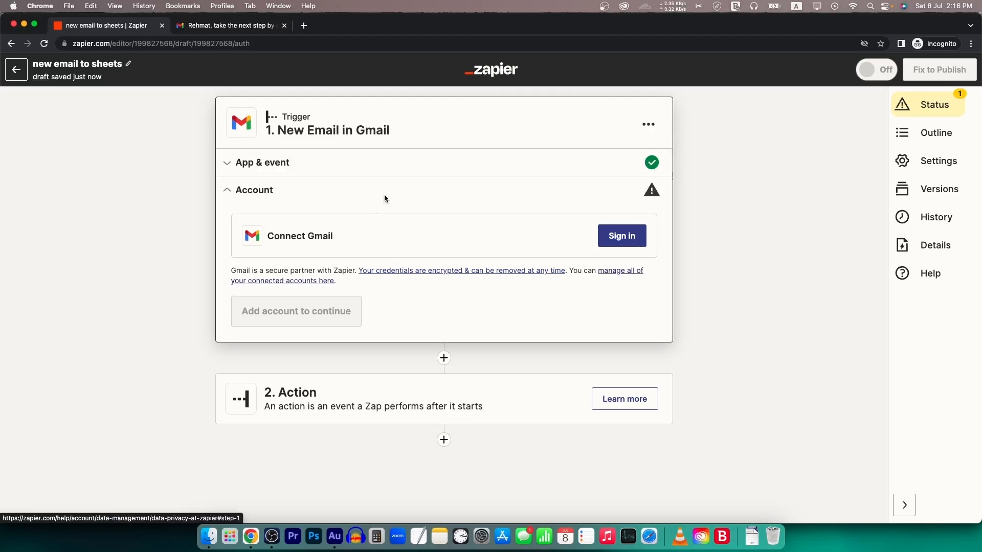
click(619, 239)
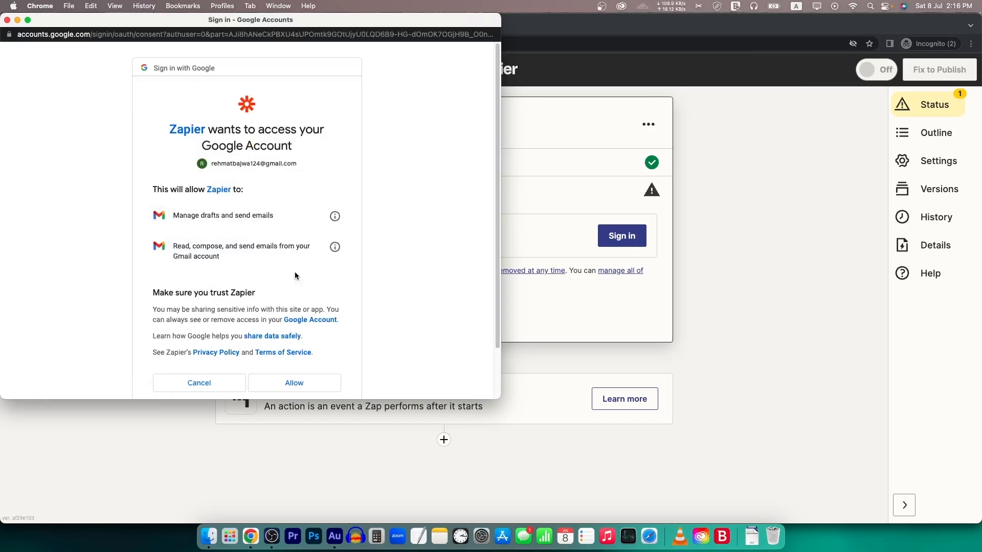
click(307, 387)
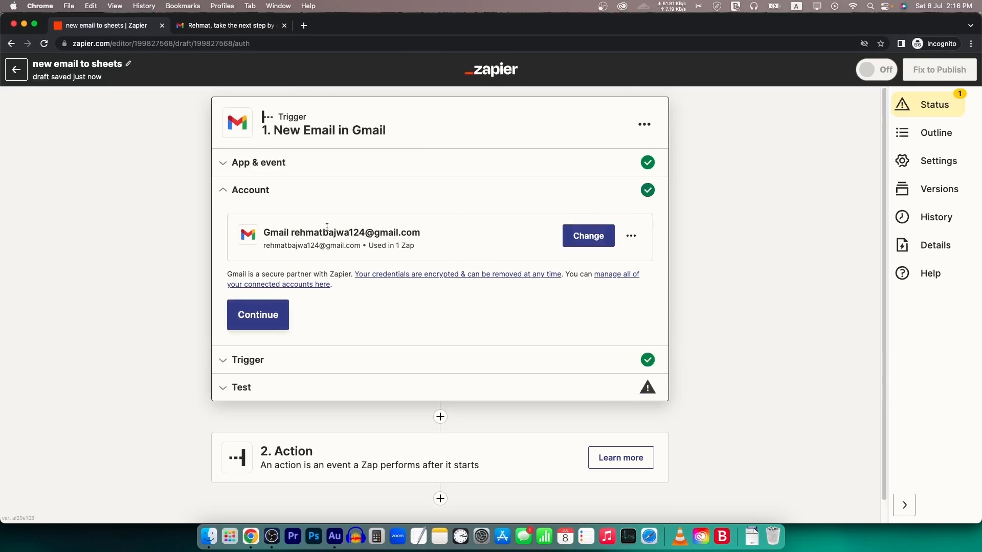
- Set the Gmail trigger's Label/Mailbox to INBOX and continue to testing
click(264, 320)
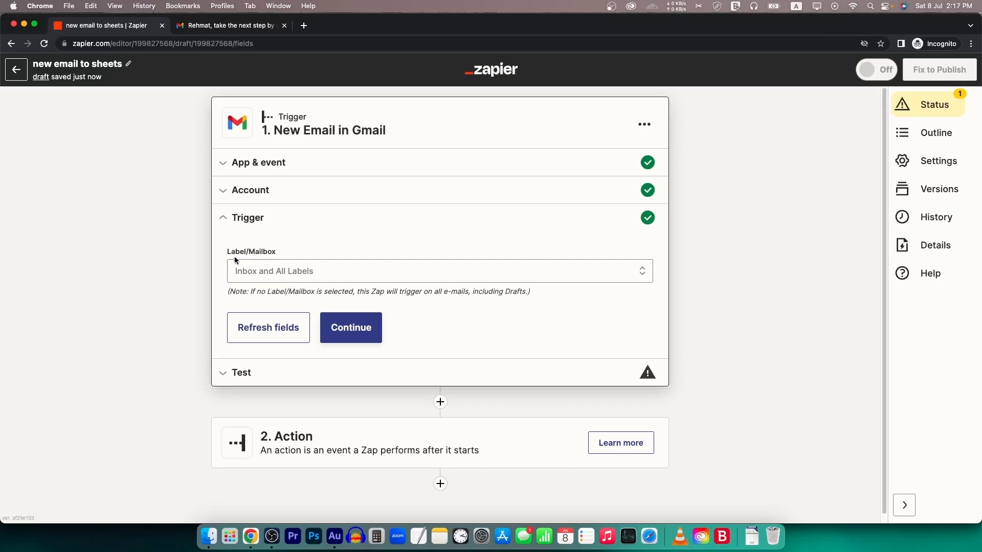
click(324, 274)
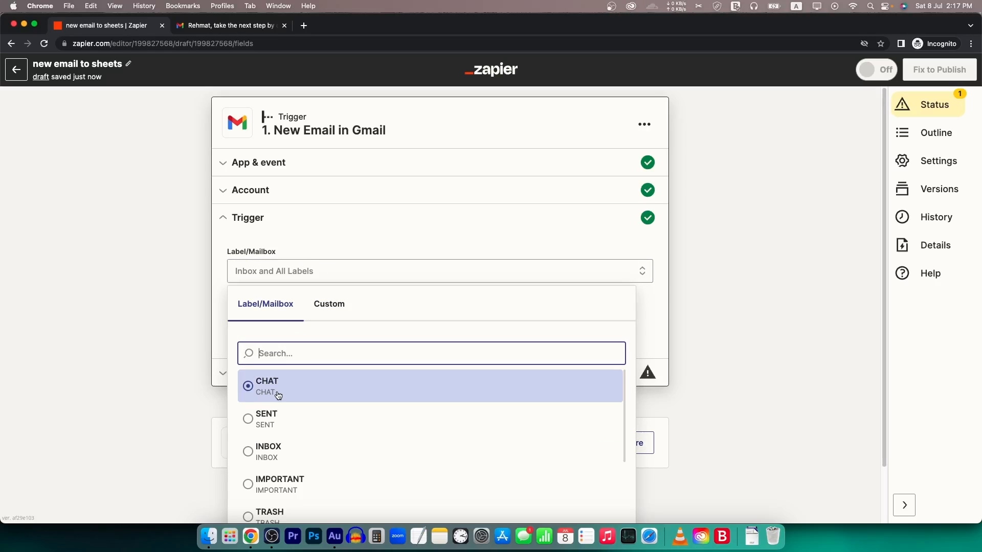
scroll(296, 399, down, 3)
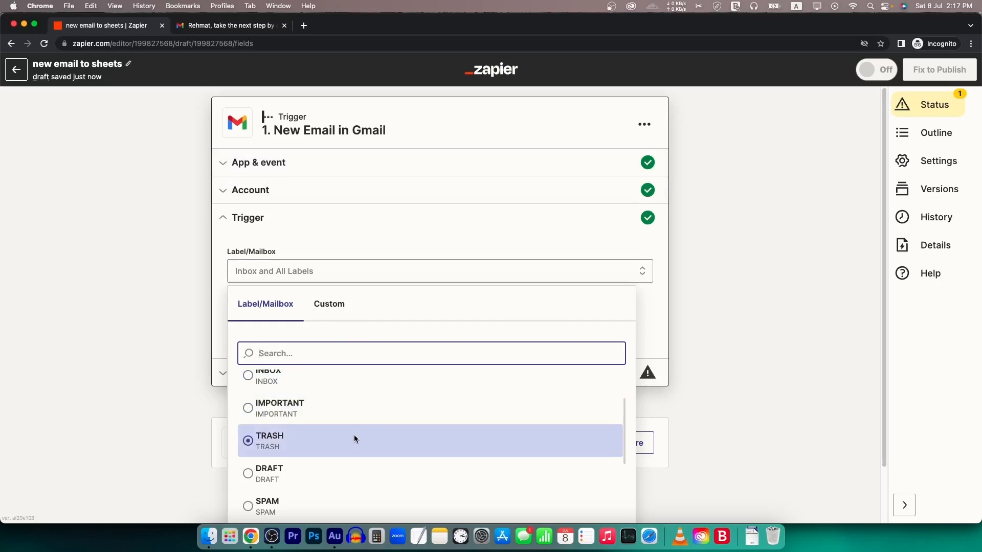
scroll(354, 434, up, 3)
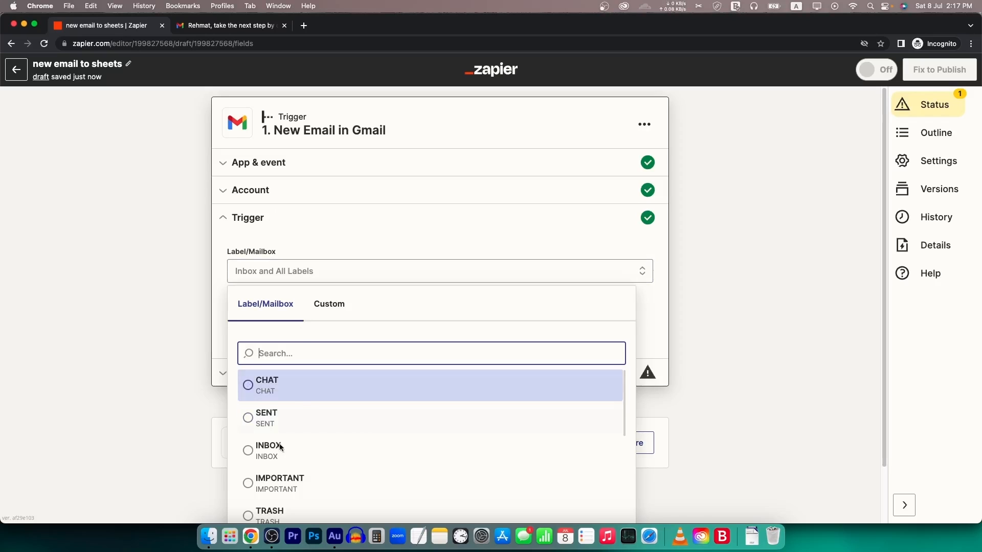
scroll(342, 455, down, 1)
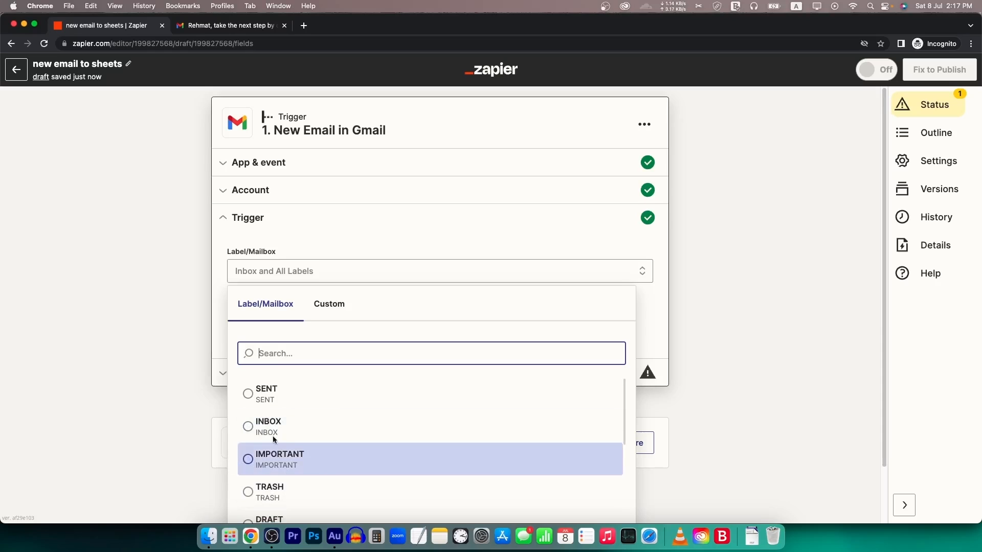
scroll(314, 462, down, 5)
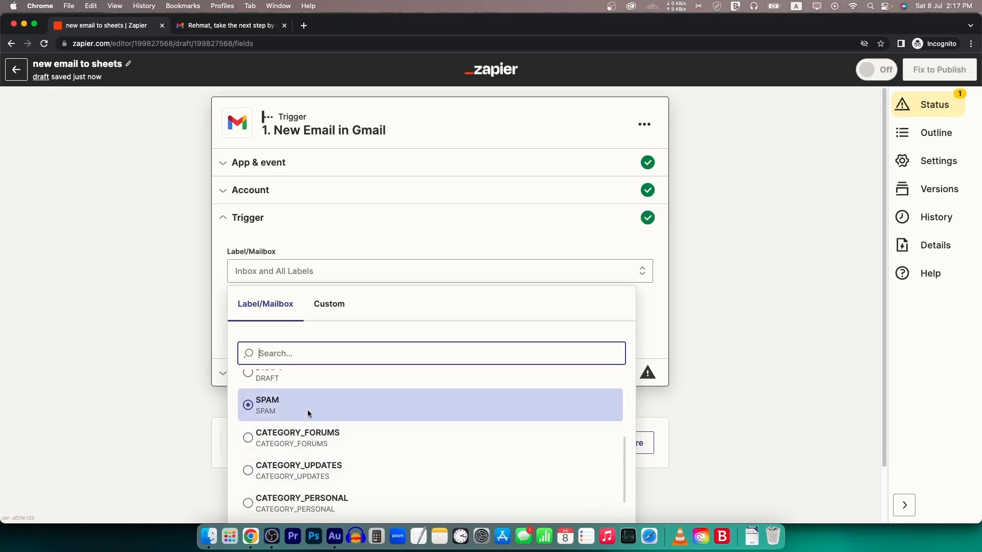
scroll(311, 412, up, 3)
scroll(323, 448, up, 2)
click(286, 445)
scroll(287, 440, up, 1)
click(272, 450)
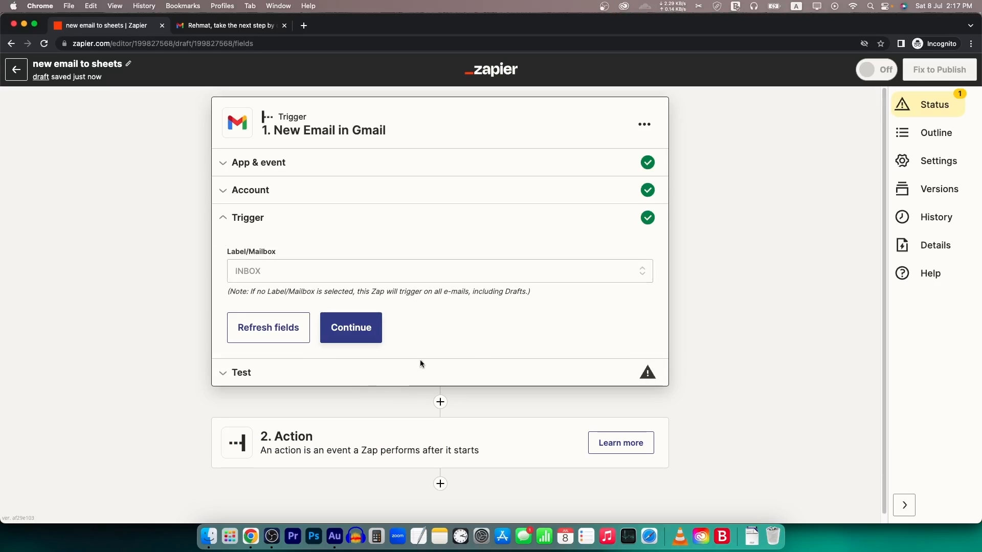
click(352, 330)
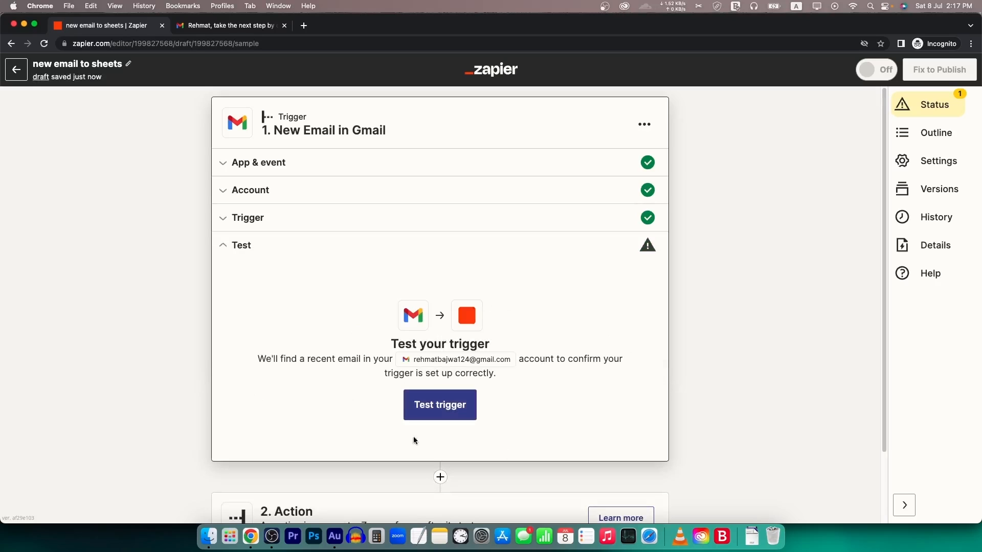
- Test the Gmail trigger and continue with Email C as the sample record
click(440, 407)
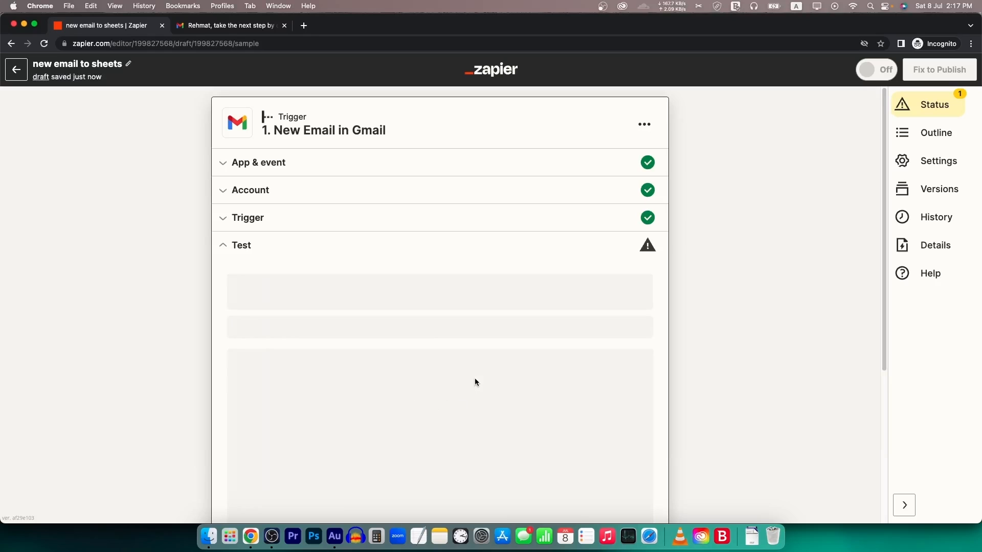
scroll(453, 224, down, 3)
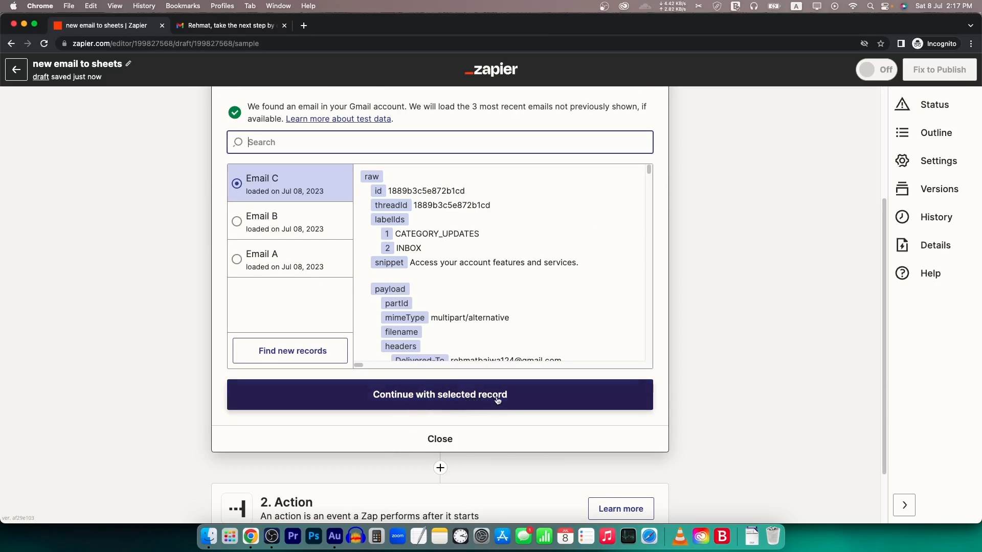
click(476, 401)
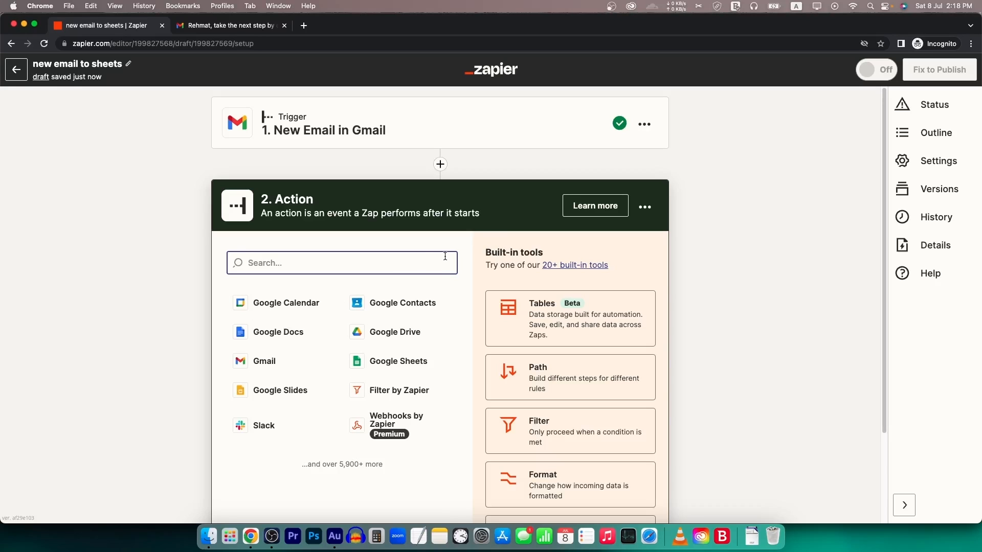
- Open Google Sheets from Gmail's apps grid and start a blank spreadsheet
click(241, 26)
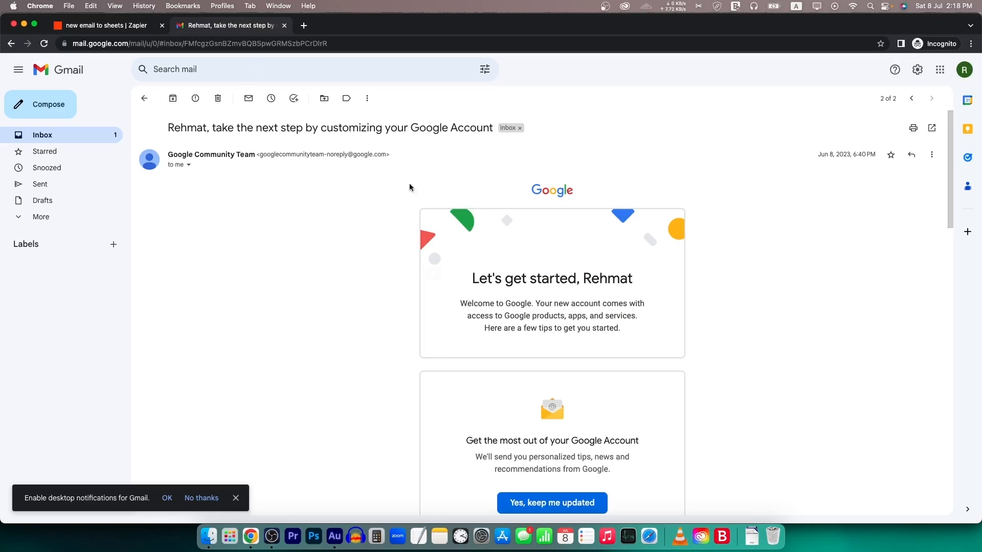
click(939, 70)
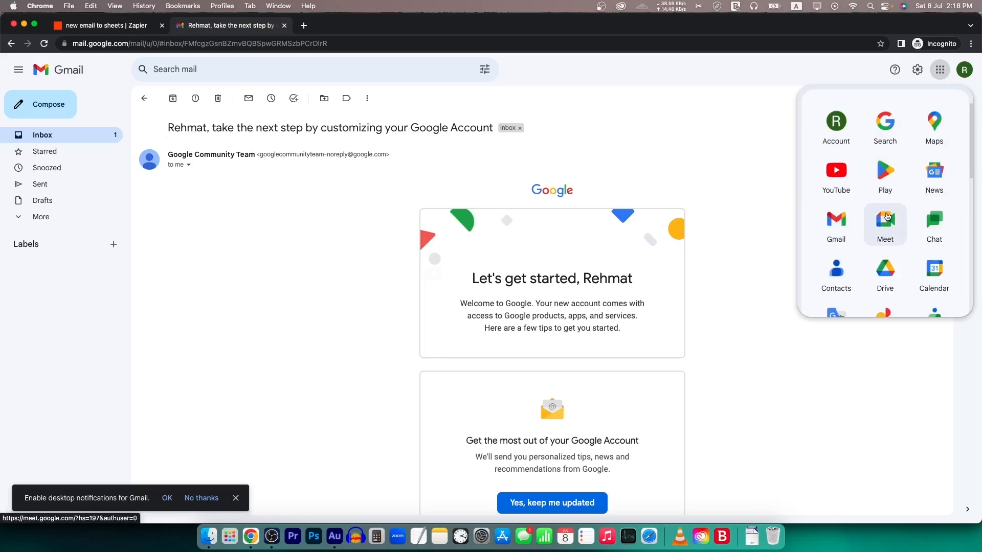
scroll(936, 266, down, 3)
scroll(930, 204, down, 2)
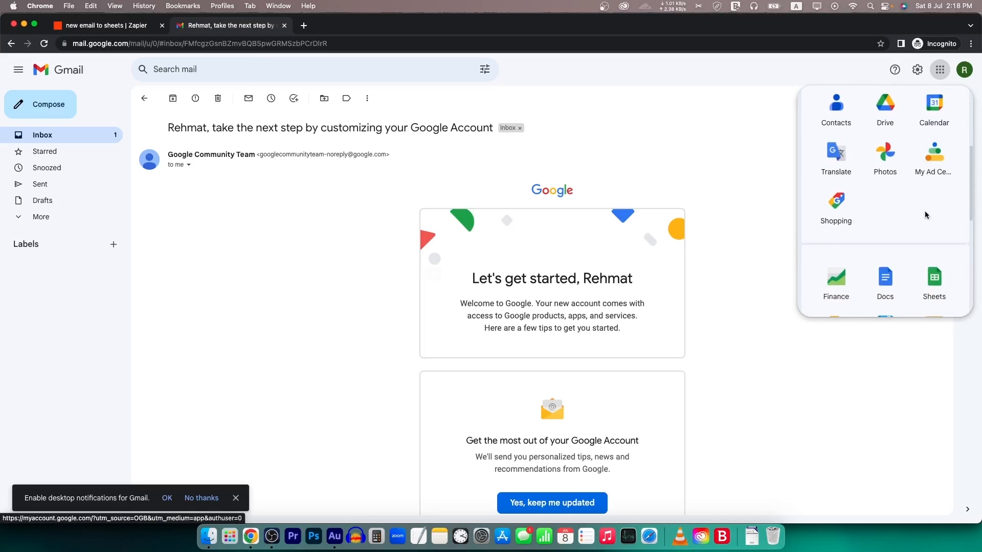
click(934, 278)
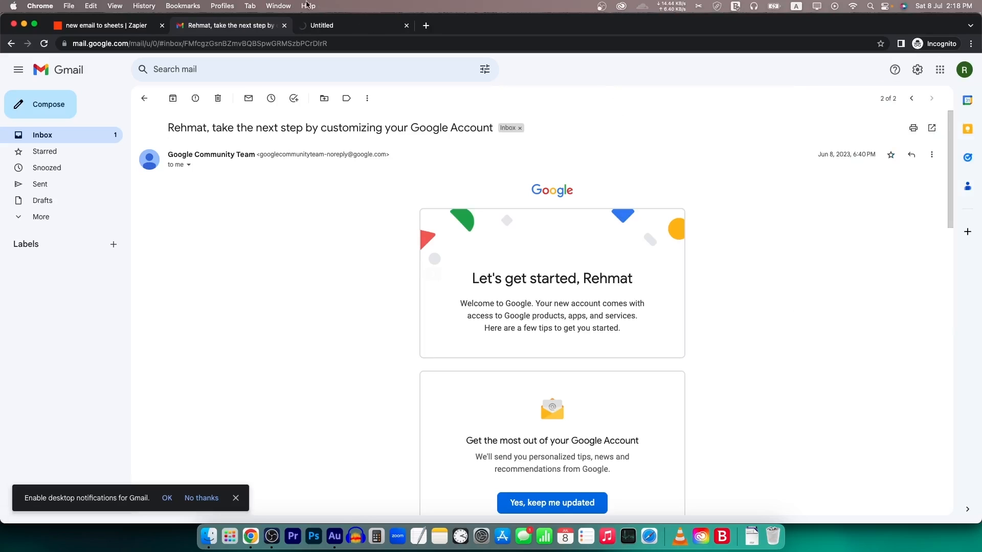
click(349, 26)
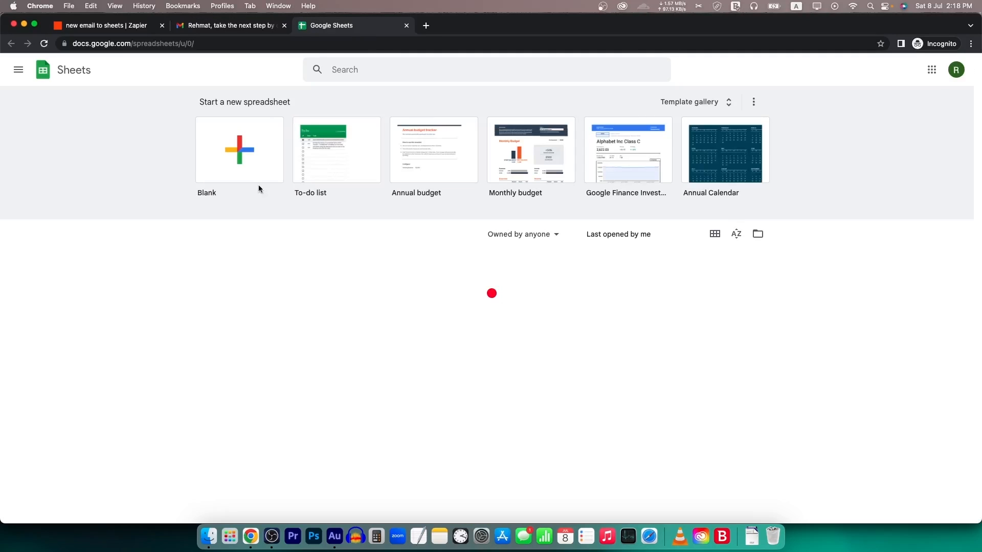
click(247, 156)
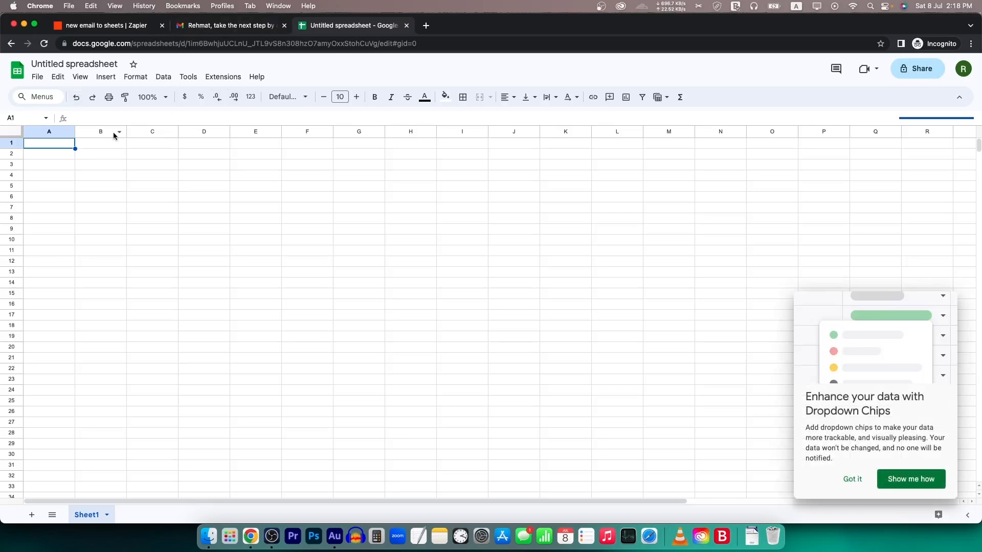
- Rename the spreadsheet to 'Zapier Testing email trigger'
click(152, 207)
click(74, 64)
text(Zapi)
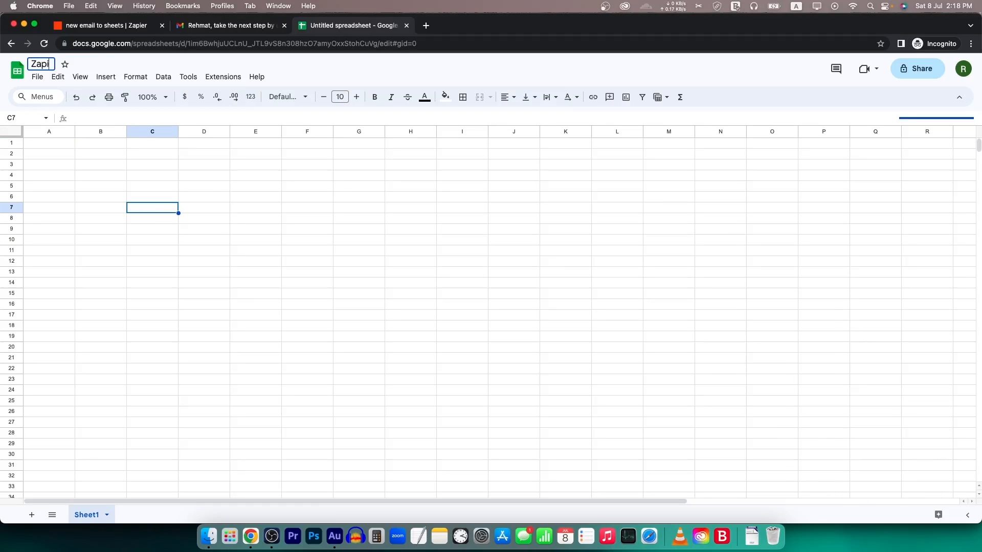
text(er Testing email trigger)
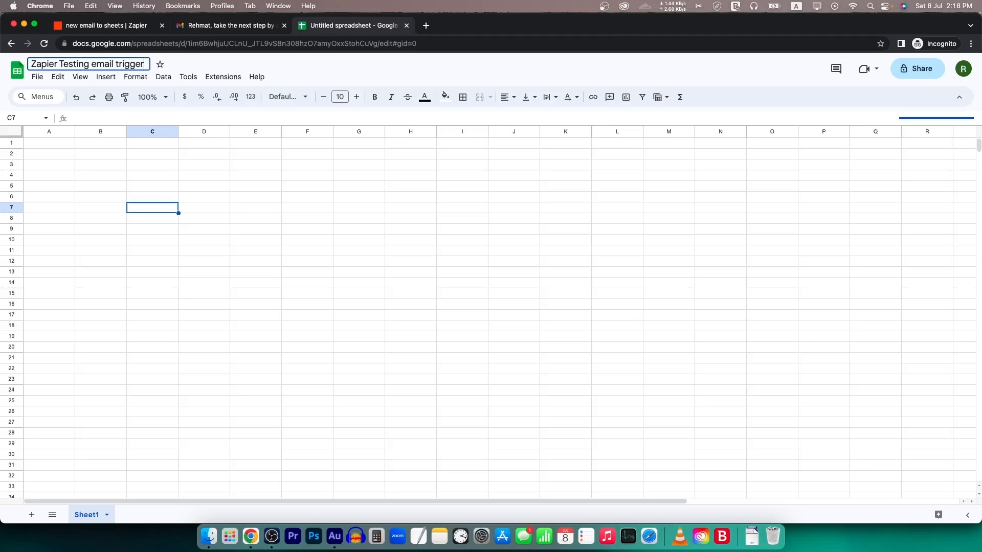
key(Return)
- Enter headers Name, Email Address, Email Subject, Email Body in A1:D1 and reorder the tab
click(63, 146)
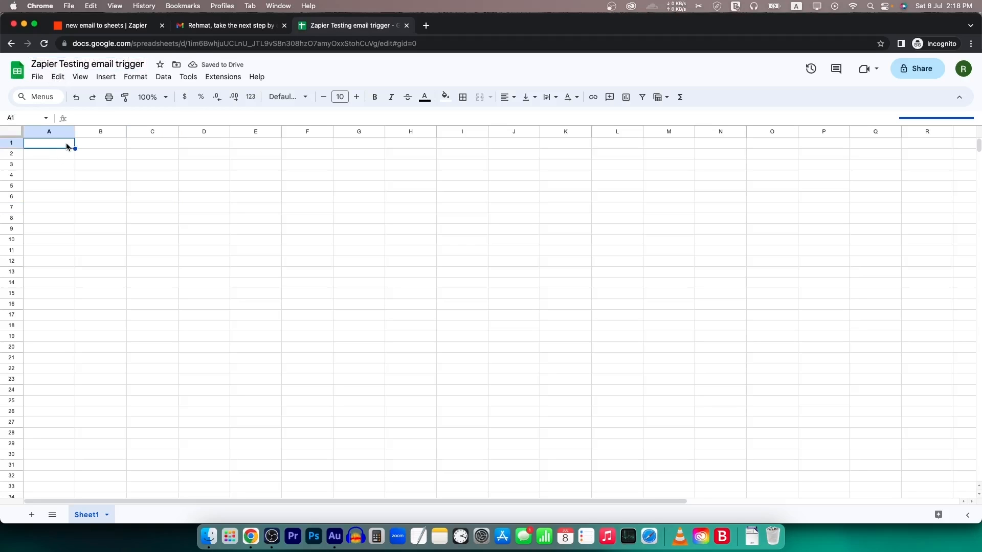
text(Name)
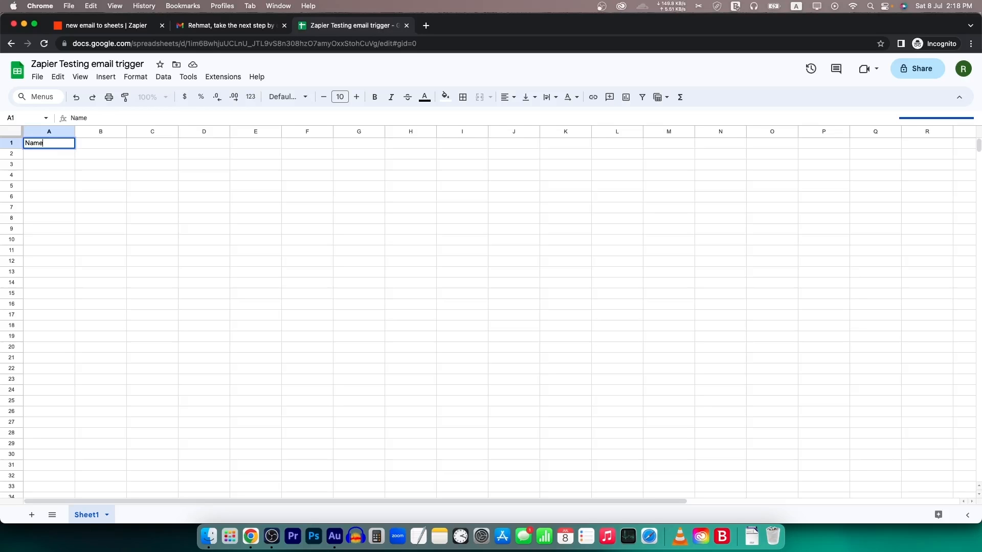
key(Tab)
text(Email Address)
key(Tab)
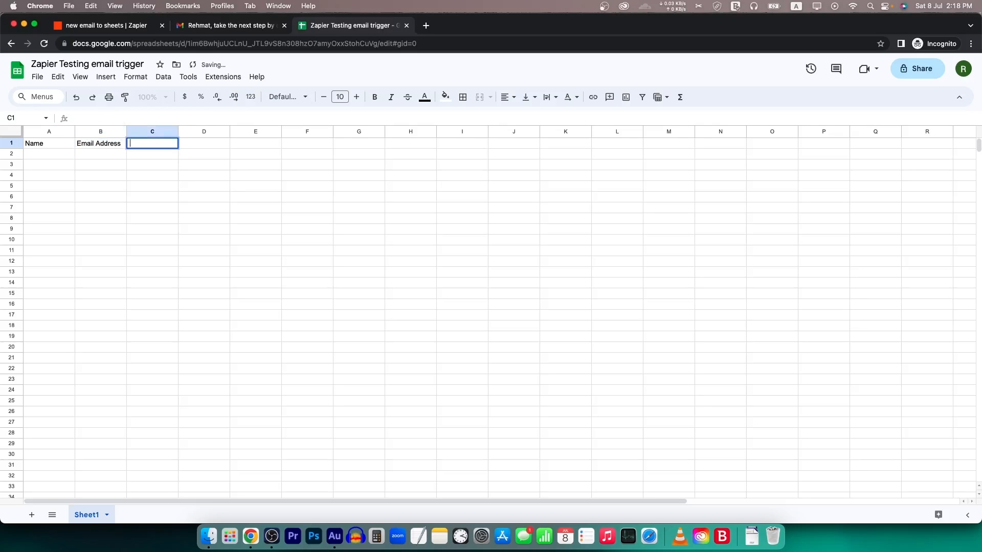
text(Email Subject)
key(Tab)
text(Email Body)
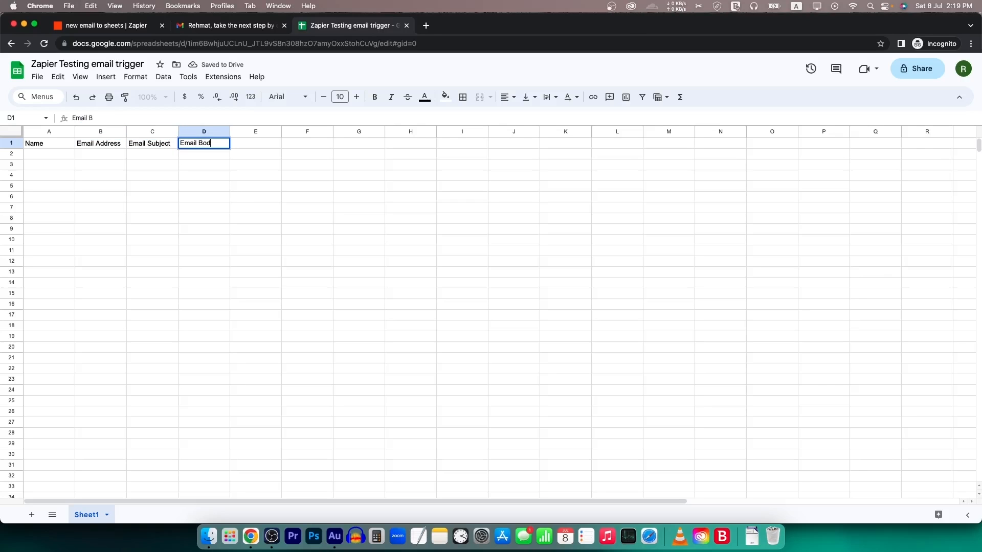
key(Tab)
drag(60, 142, 217, 144)
click(287, 186)
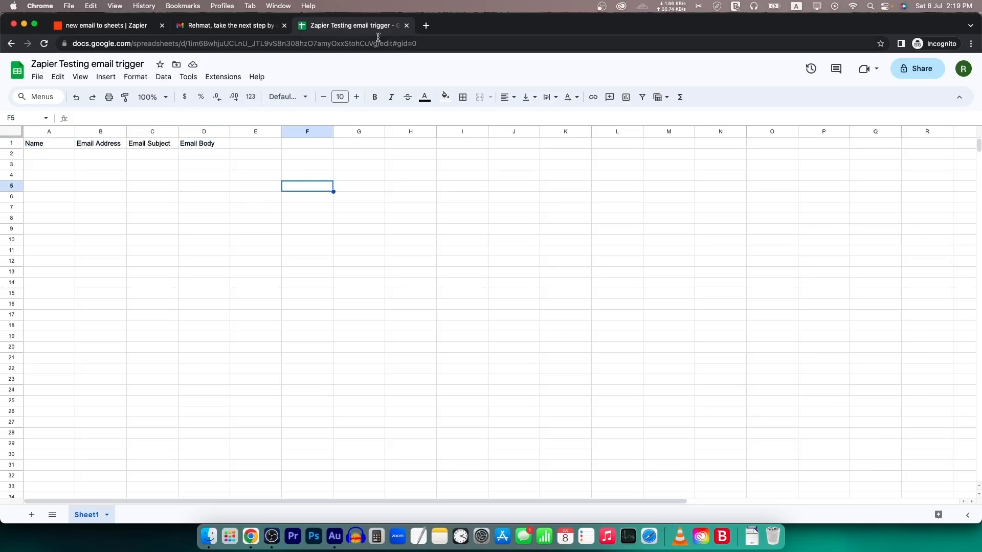
click(251, 26)
drag(296, 27, 240, 27)
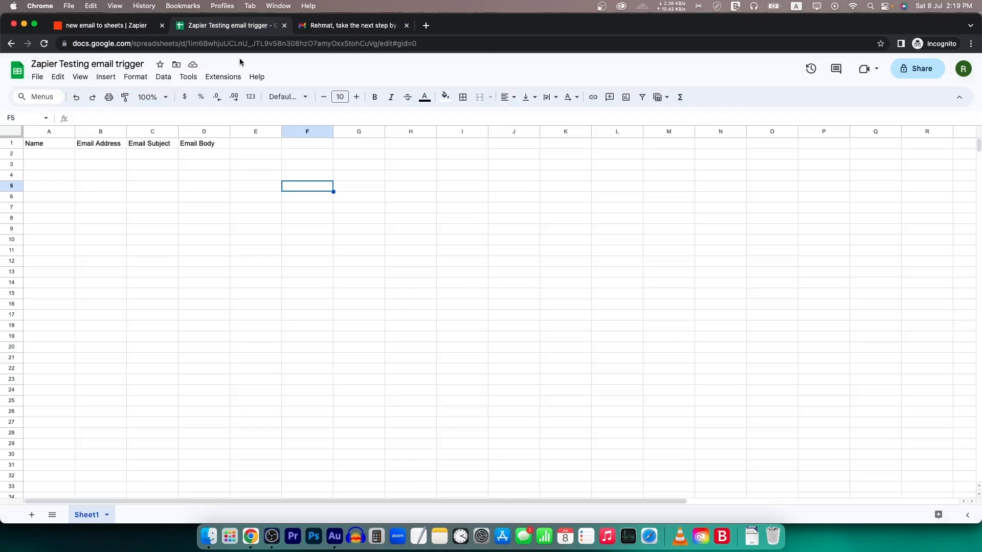
- Set Google Sheets as the Action app and open its list of spreadsheet events
click(132, 30)
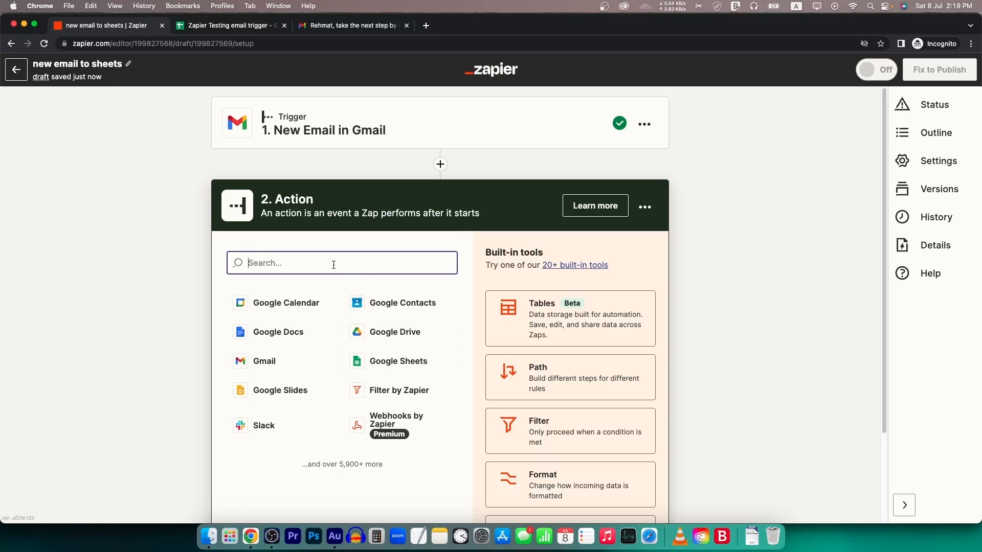
click(411, 364)
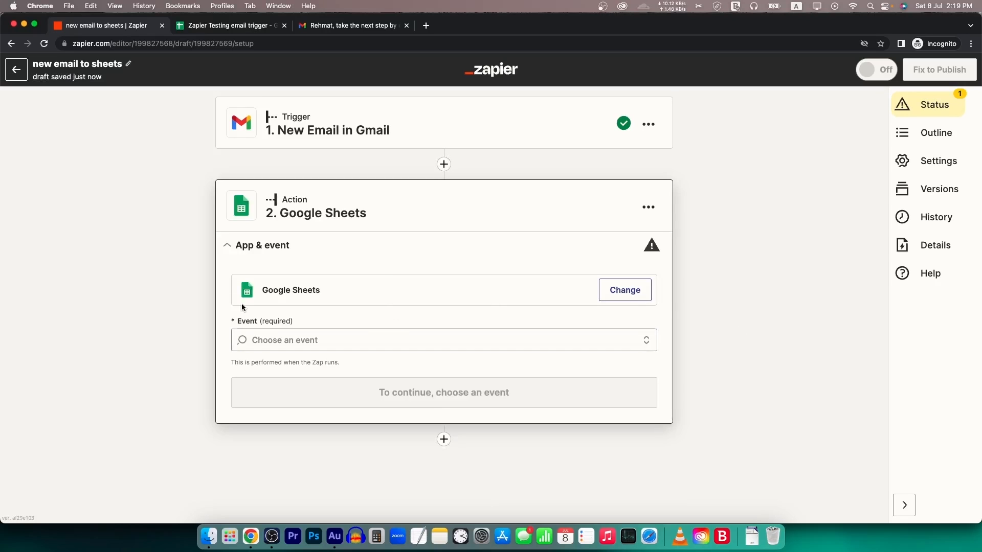
click(286, 340)
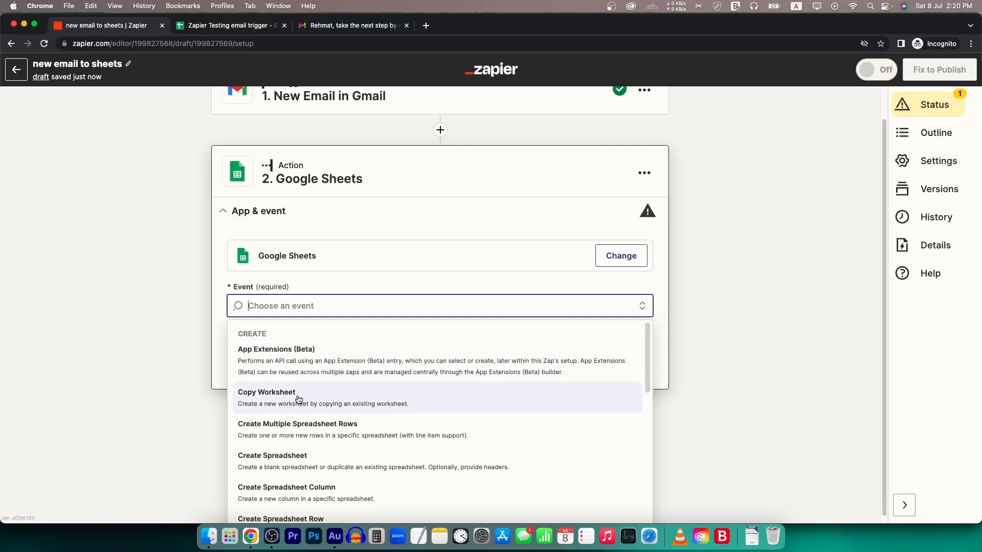
scroll(314, 409, down, 1)
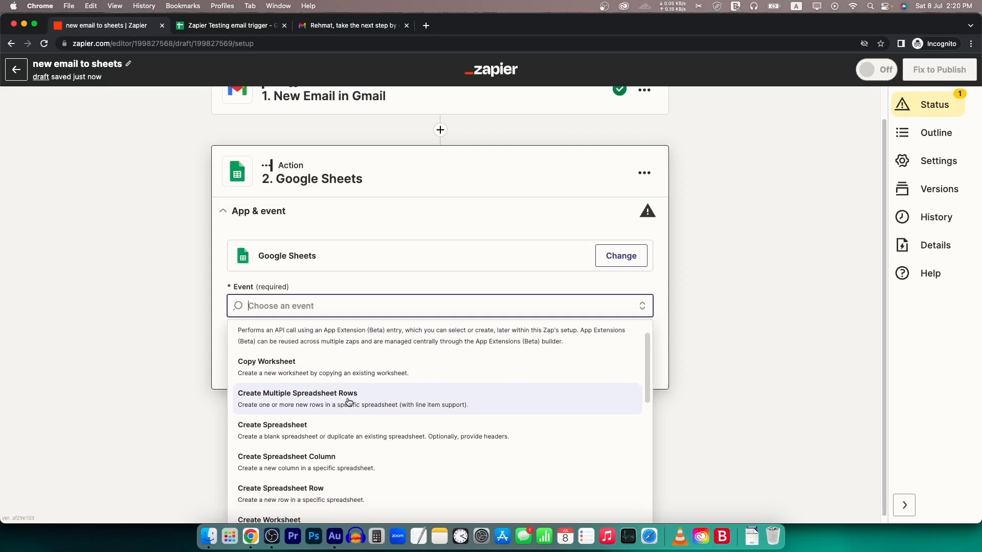
scroll(306, 409, down, 1)
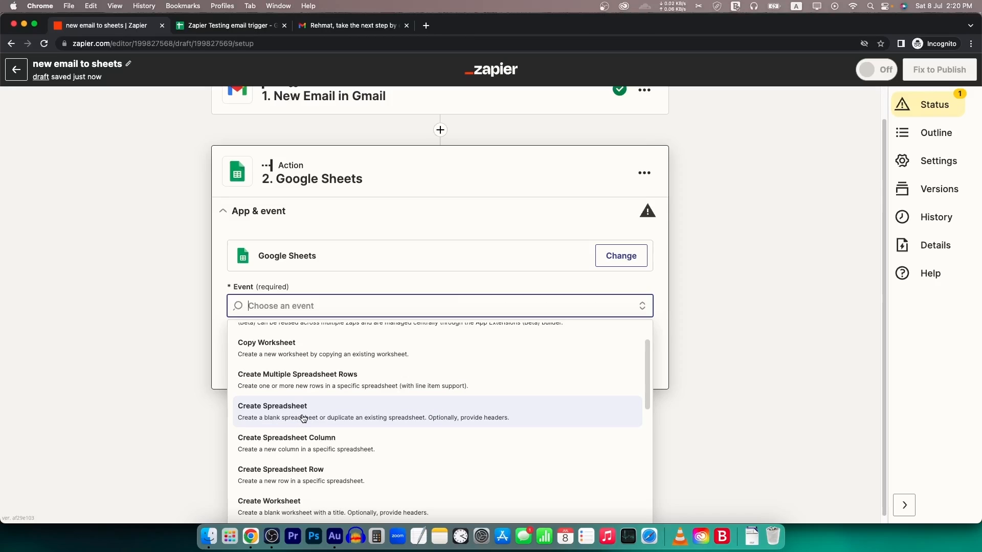
- Bold the A1:D1 headers Name, Email Address, Email Subject and Email Body
click(219, 30)
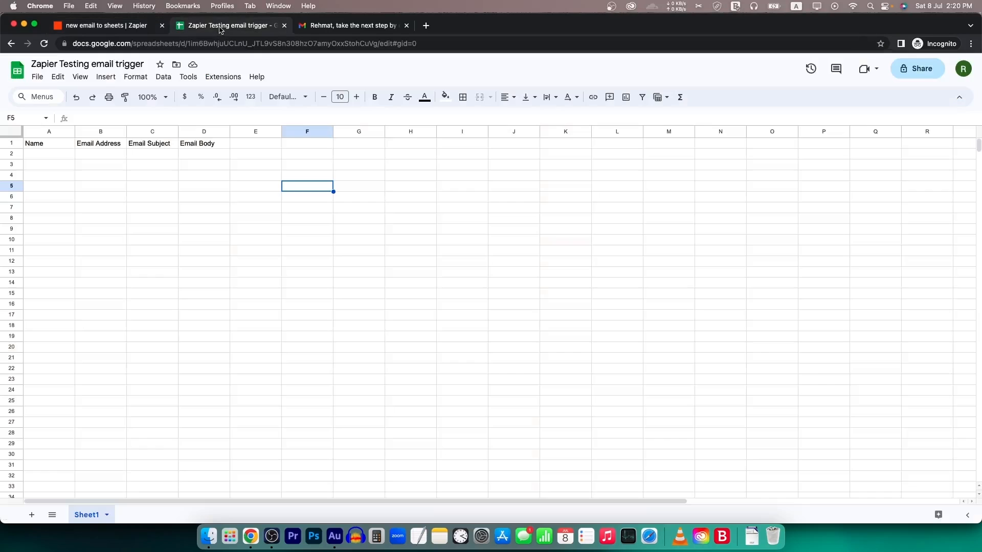
drag(42, 154, 217, 154)
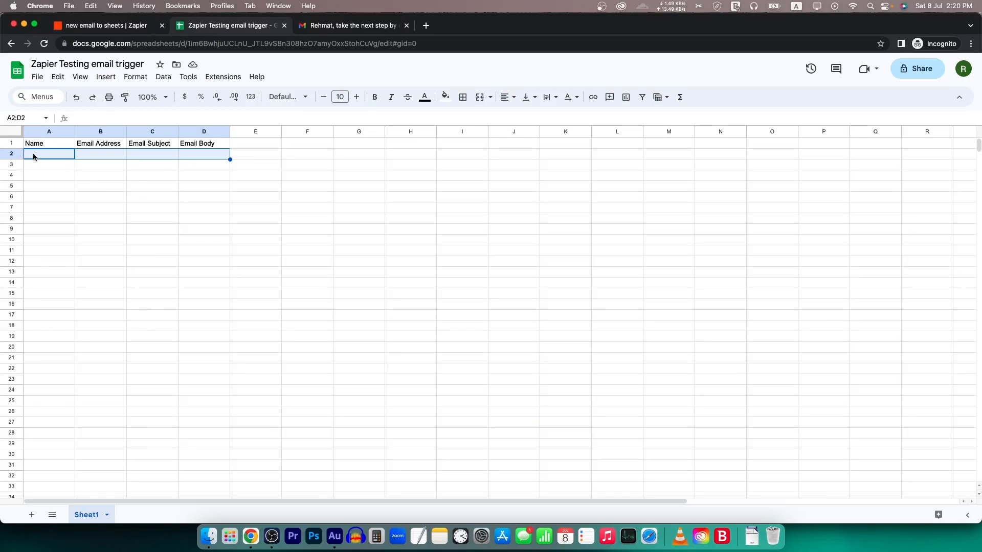
drag(46, 144, 204, 145)
click(380, 98)
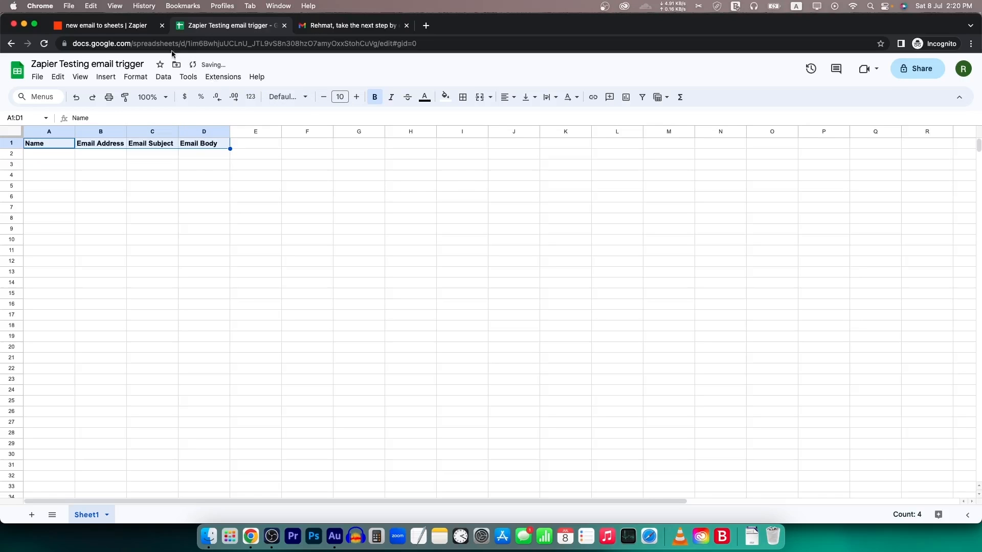
click(132, 26)
scroll(286, 429, down, 5)
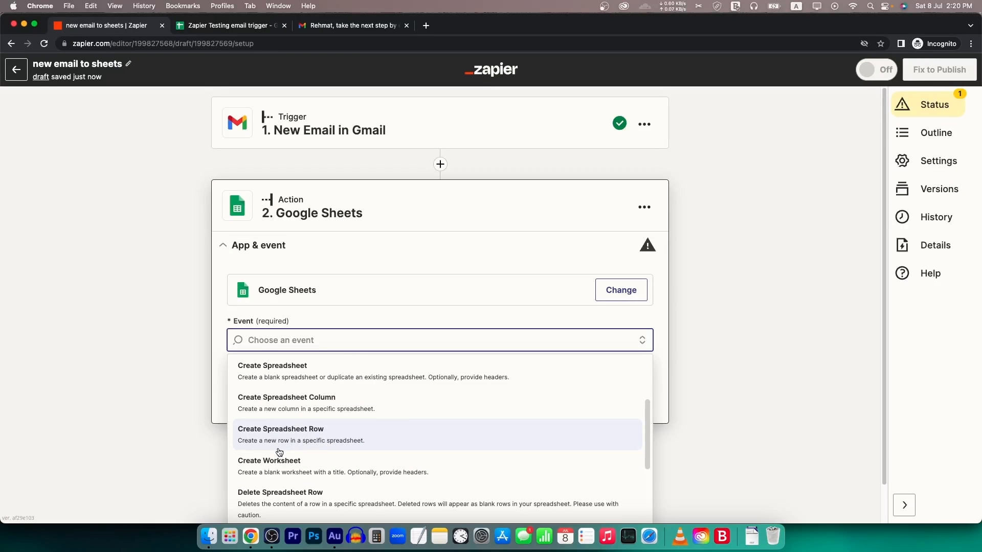
- Choose Create Spreadsheet Row as the Google Sheets action event
click(347, 442)
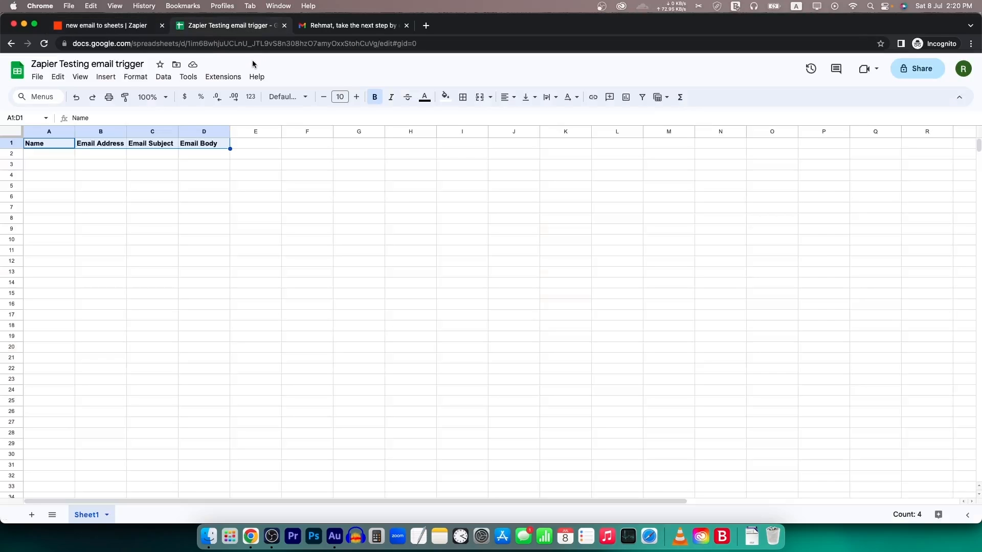
click(247, 28)
drag(43, 159, 201, 153)
click(140, 25)
click(205, 28)
click(136, 26)
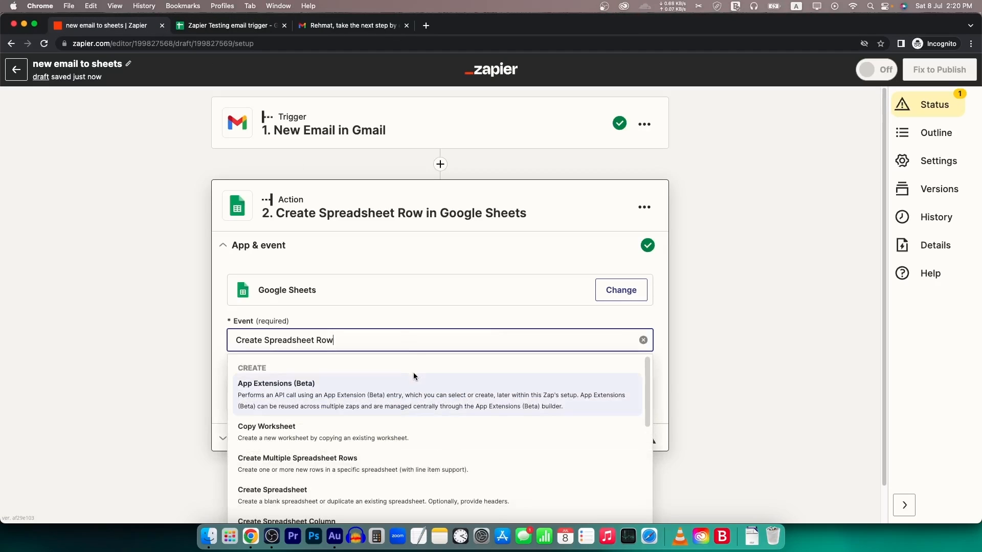
click(399, 315)
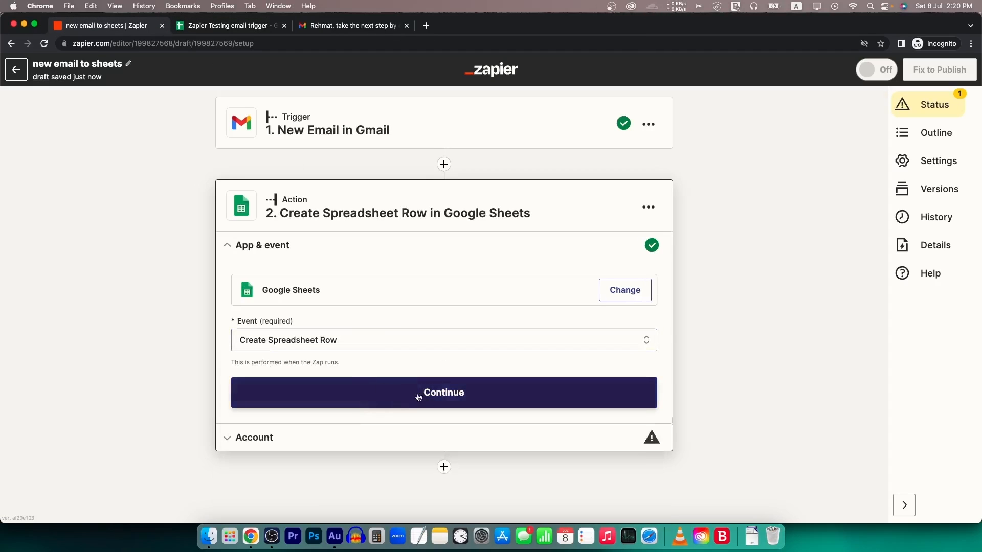
- Connect a Google Sheets account, granting Zapier access, and continue to the action fields
click(460, 394)
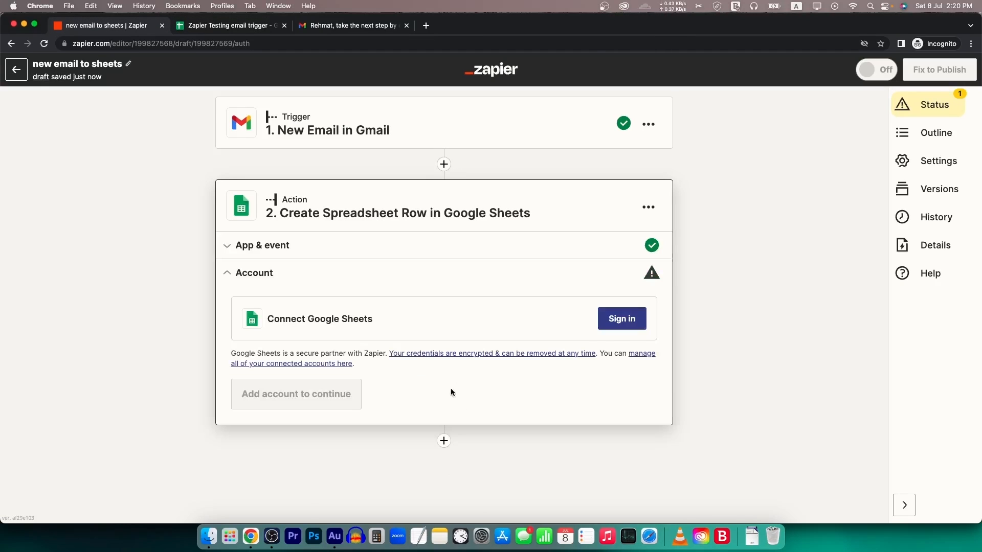
click(631, 320)
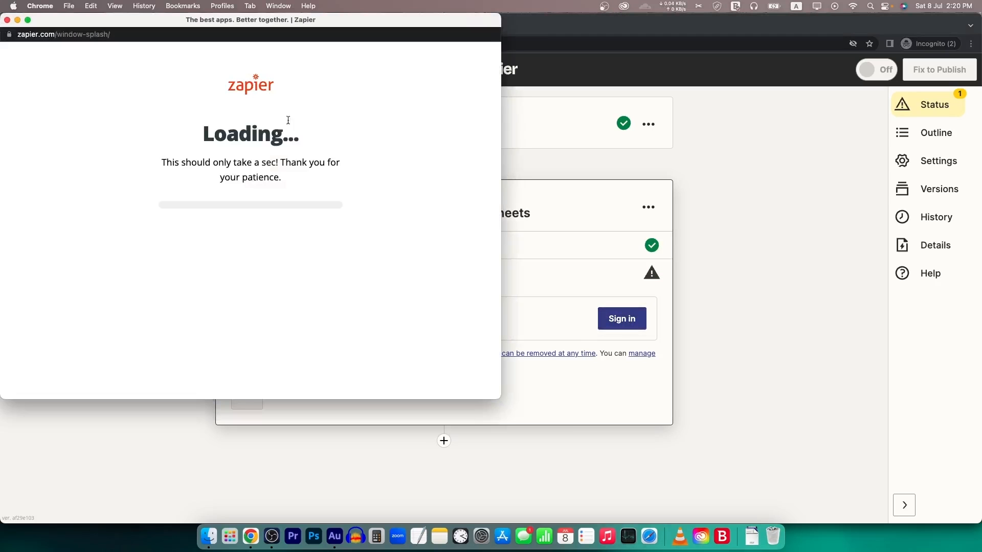
scroll(327, 368, down, 1)
click(328, 371)
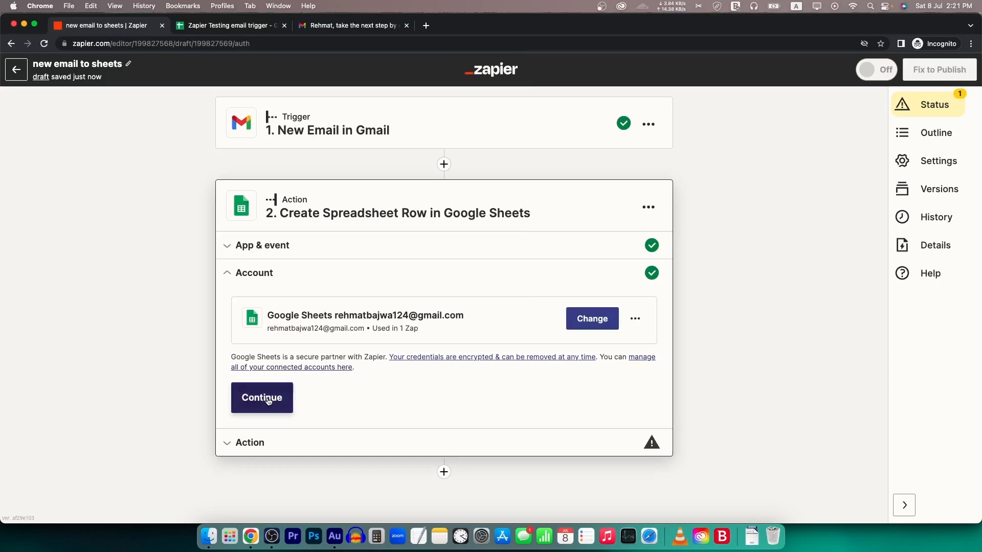
click(278, 390)
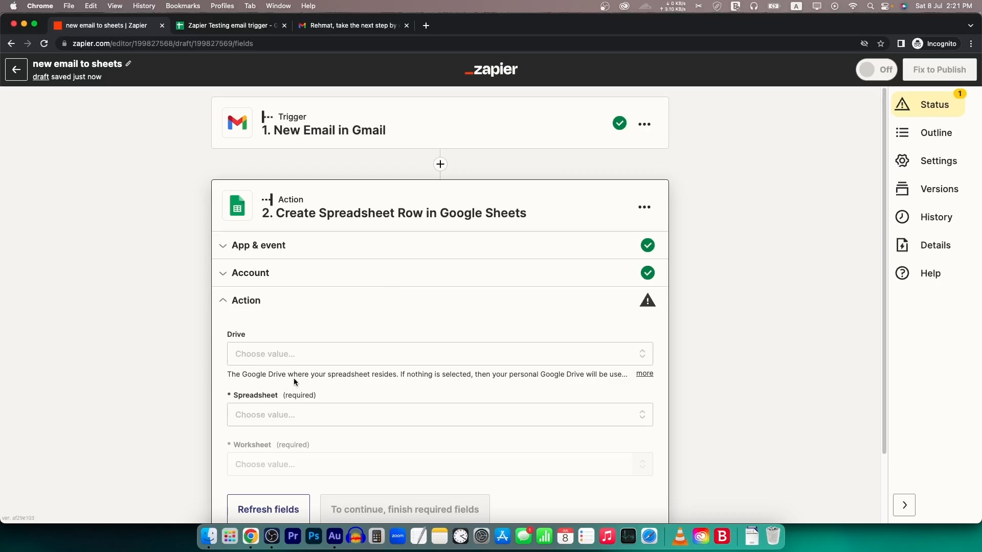
- Set Drive to My Google Drive and Spreadsheet to 'Zapier Testing email trigger'
click(239, 27)
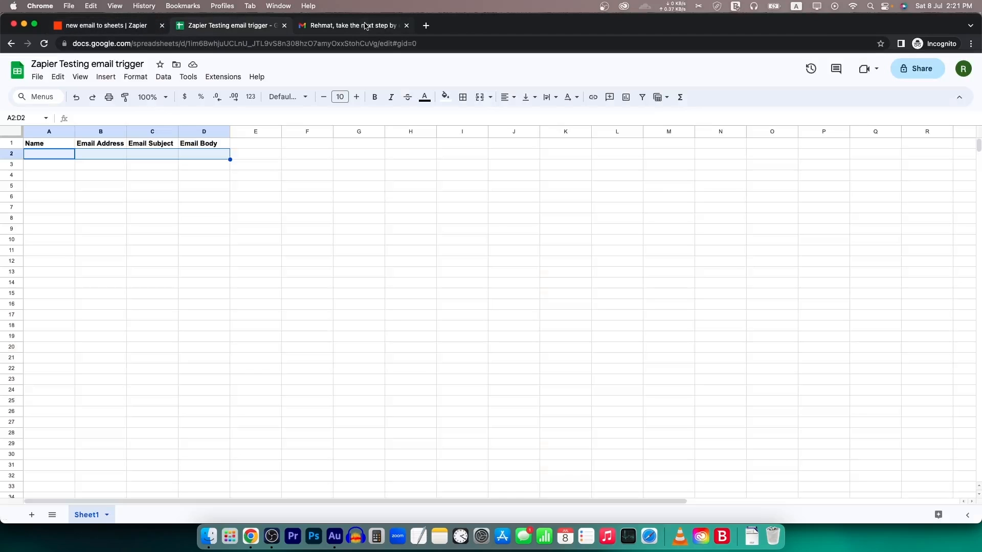
click(127, 30)
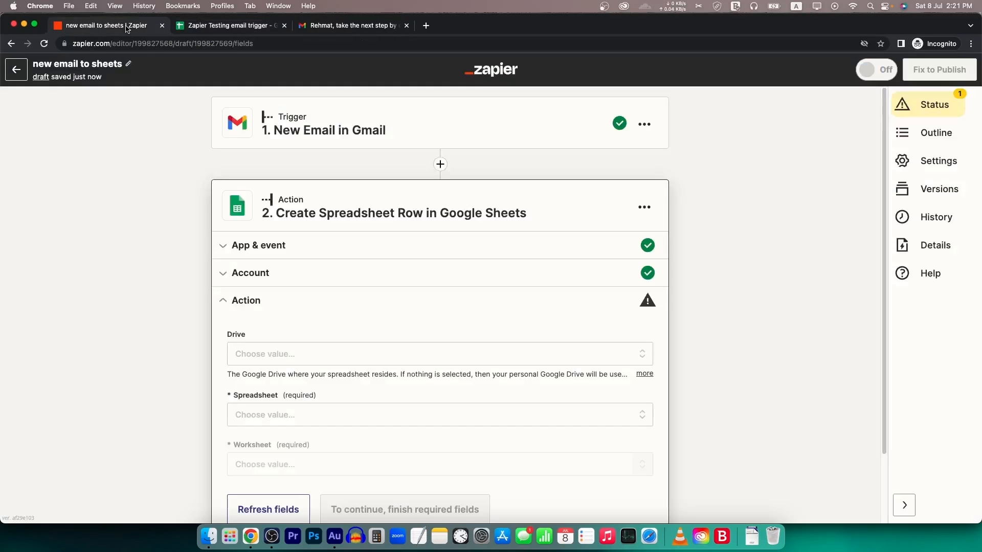
click(302, 357)
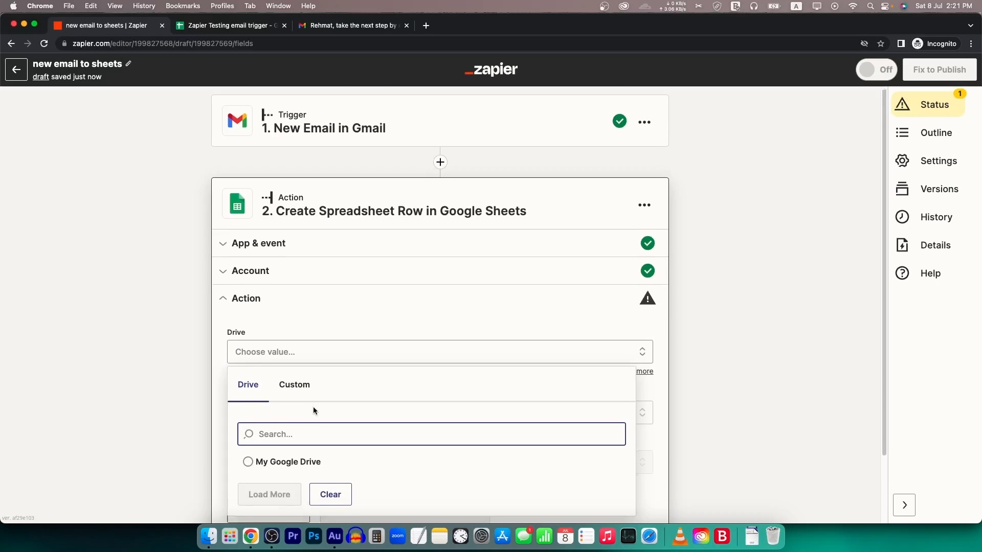
scroll(313, 407, down, 2)
click(267, 400)
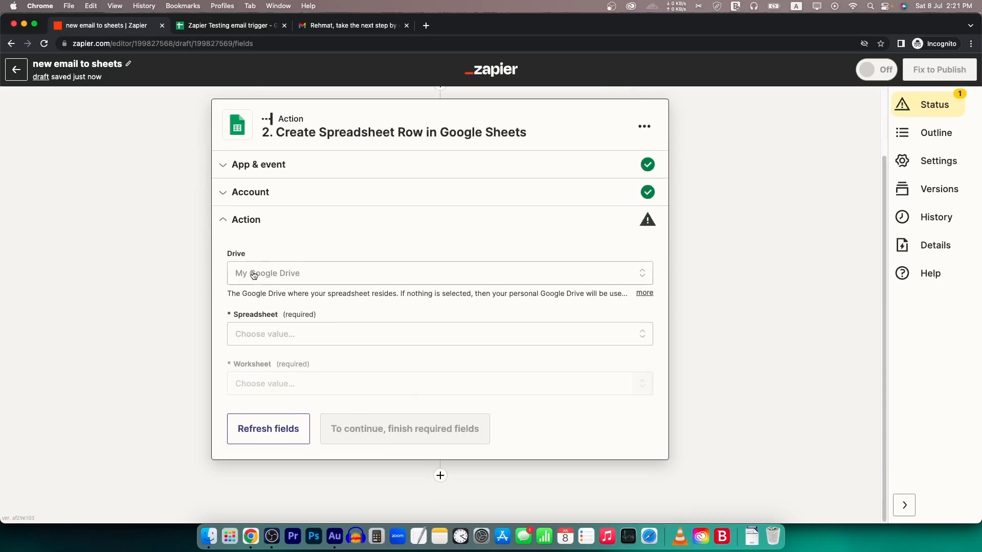
click(290, 336)
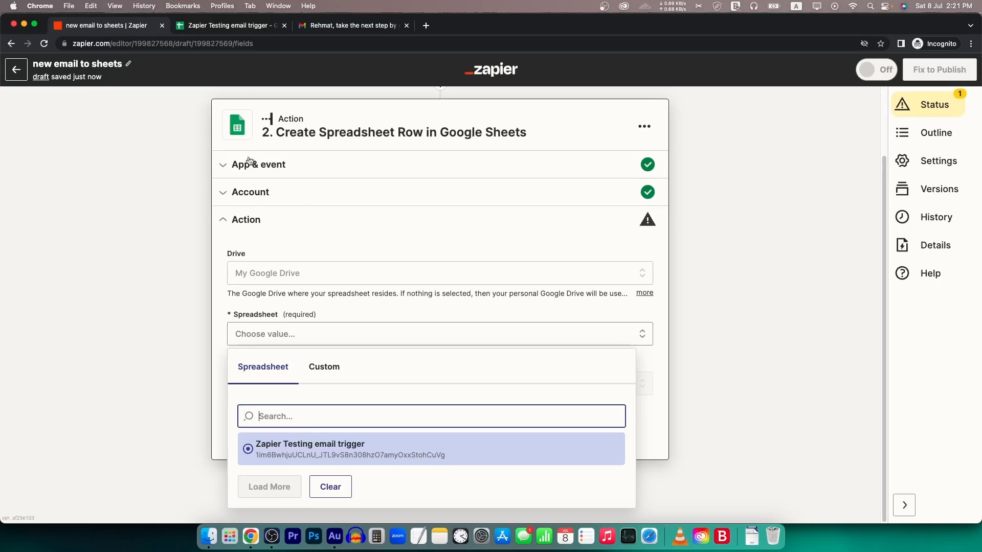
click(244, 30)
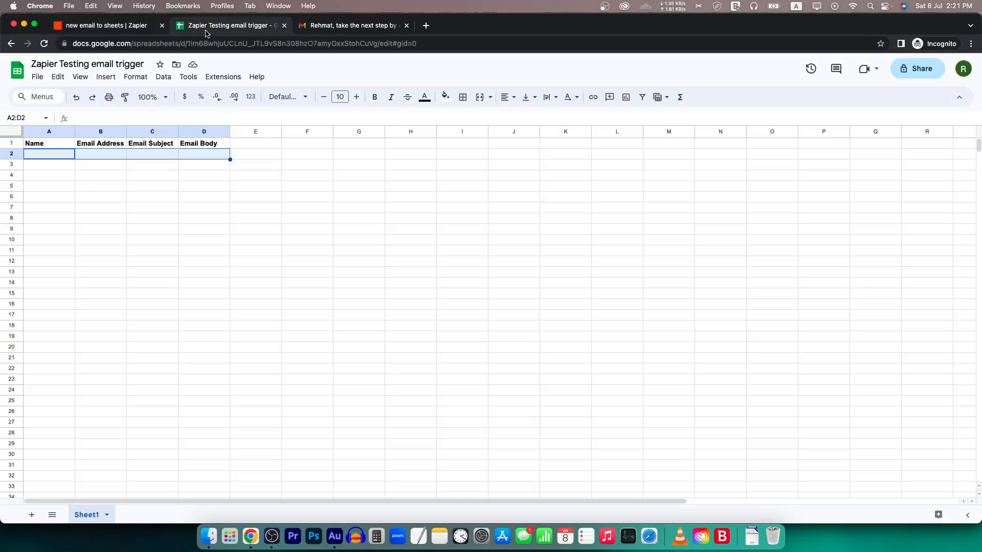
click(135, 28)
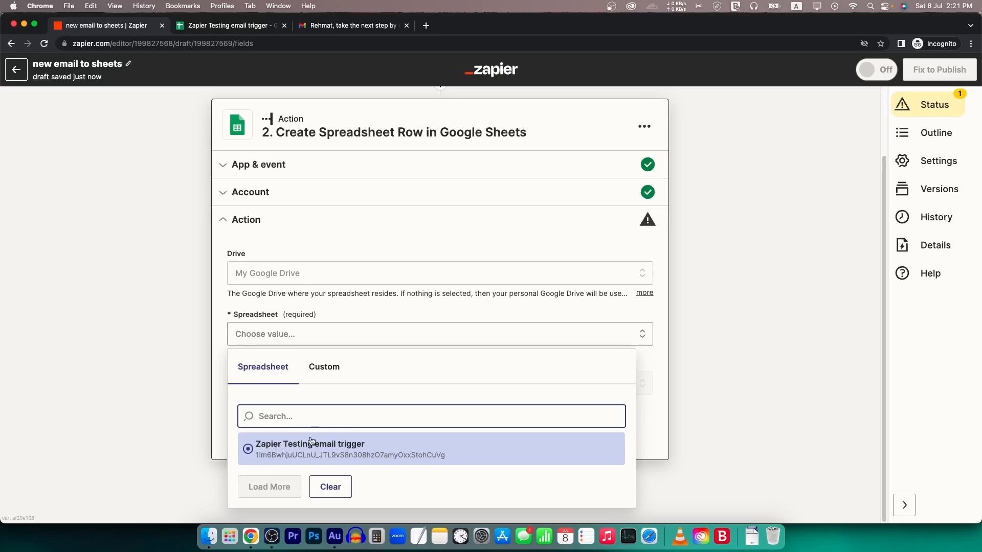
click(286, 449)
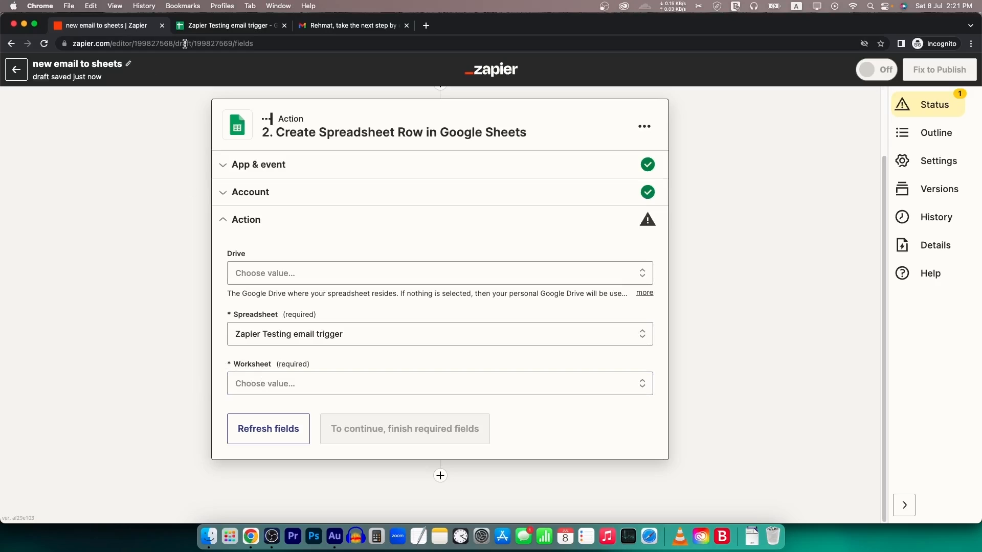
- Add two blank sheets to the spreadsheet, then undo them so only Sheet1 remains
click(221, 26)
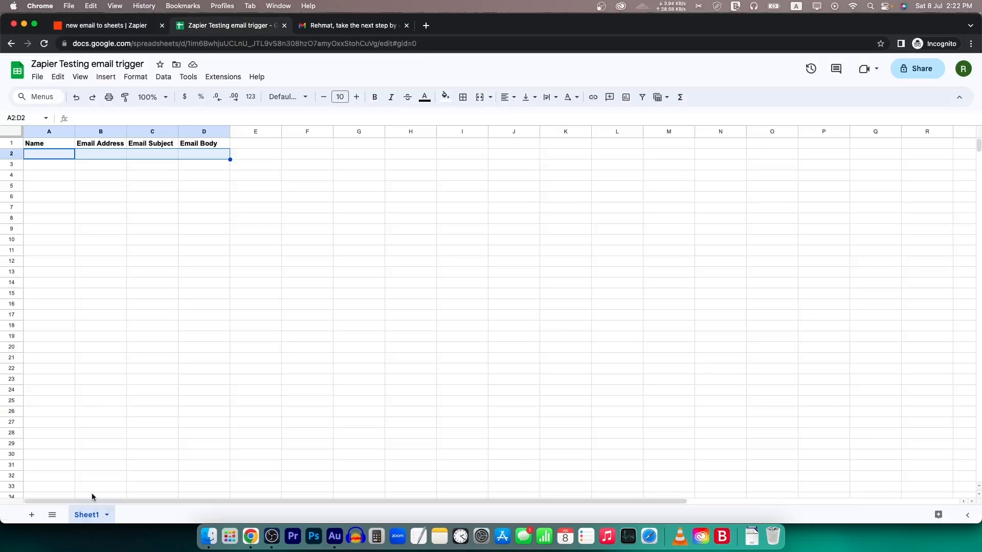
click(32, 515)
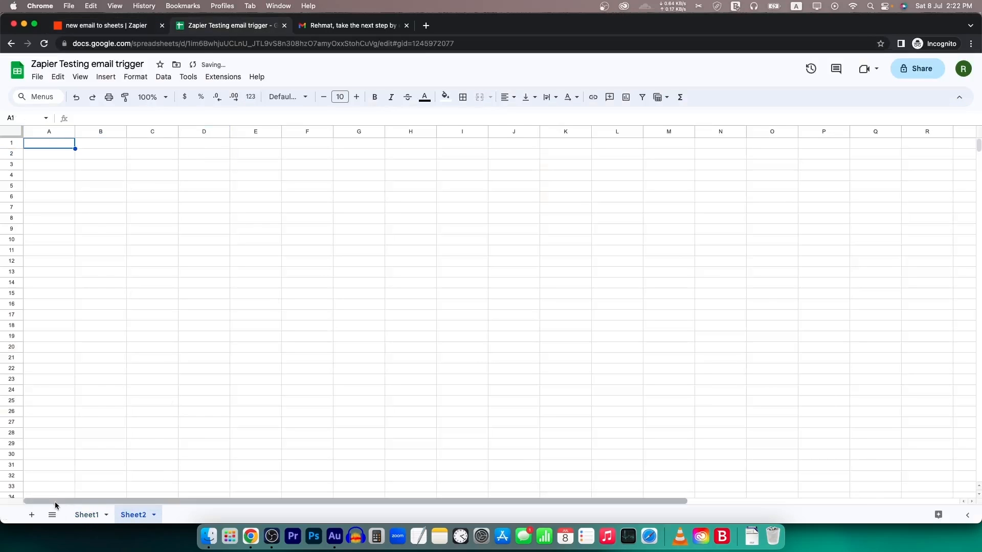
click(31, 515)
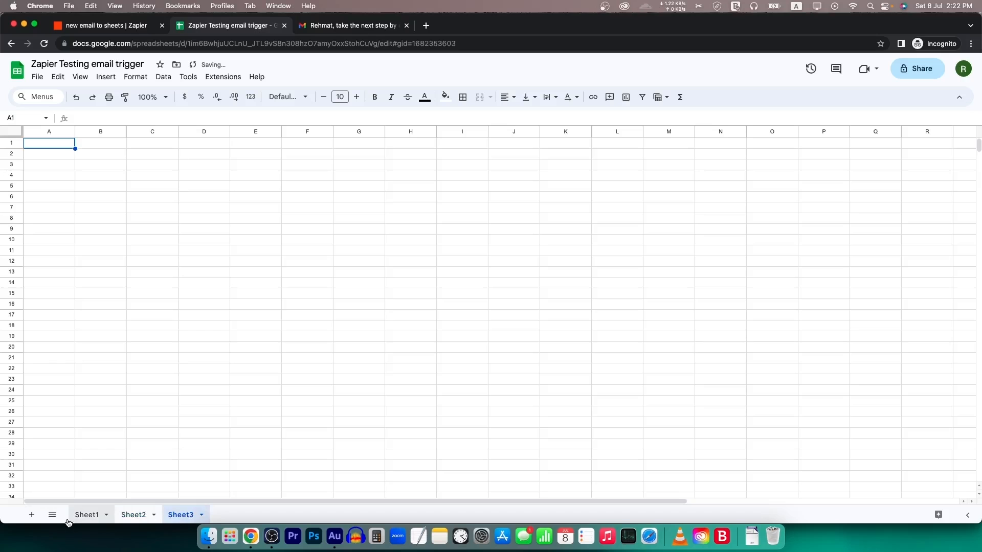
key(super+z)
key(super+z)
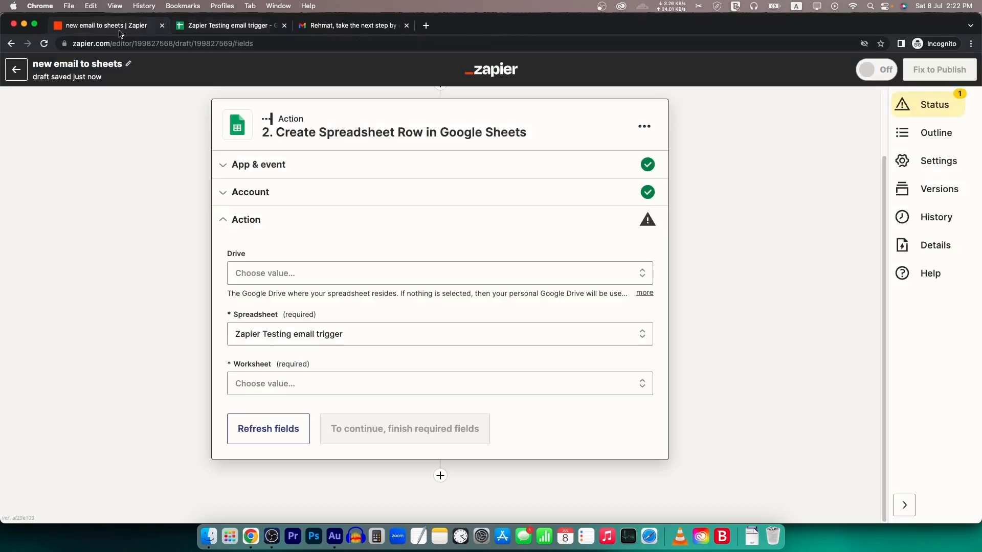
click(104, 25)
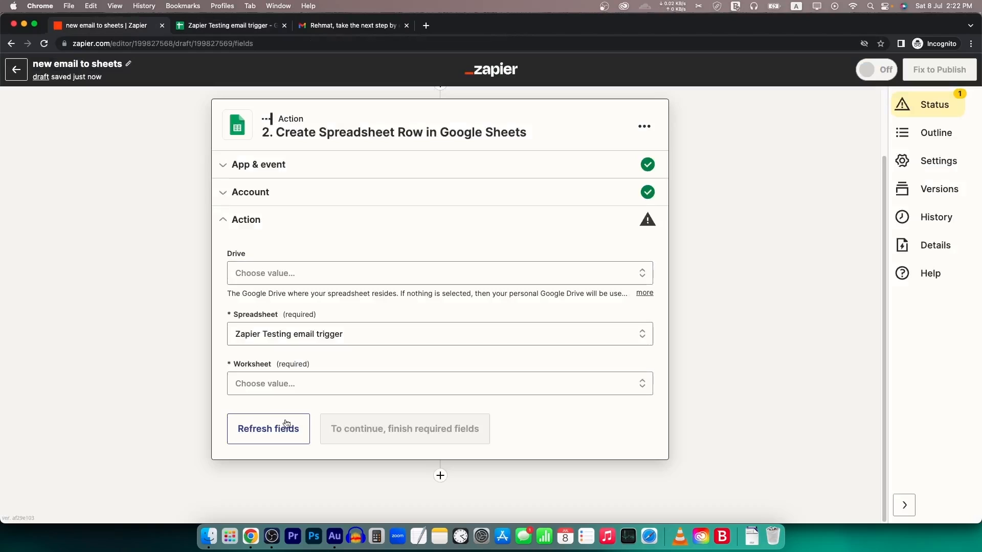
click(282, 384)
click(269, 506)
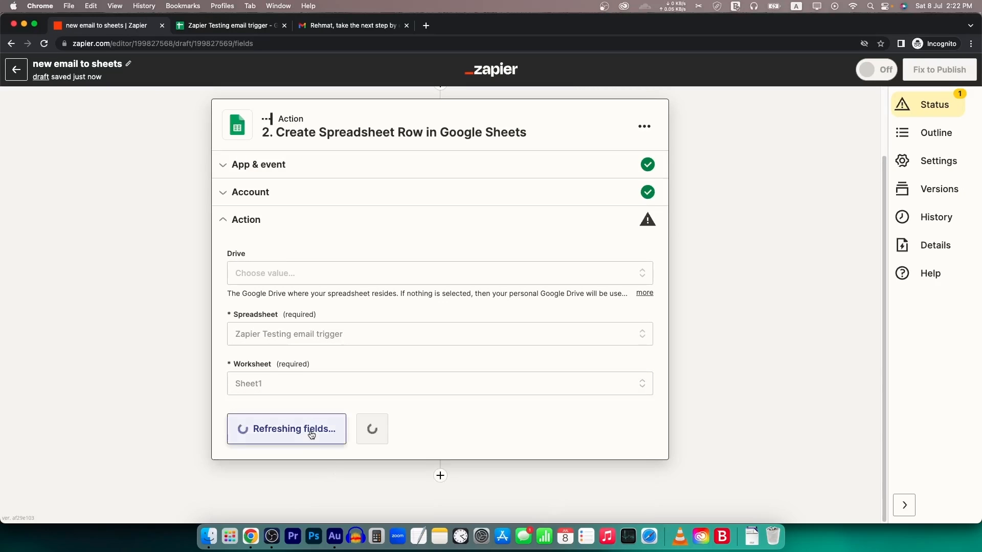
scroll(295, 396, down, 5)
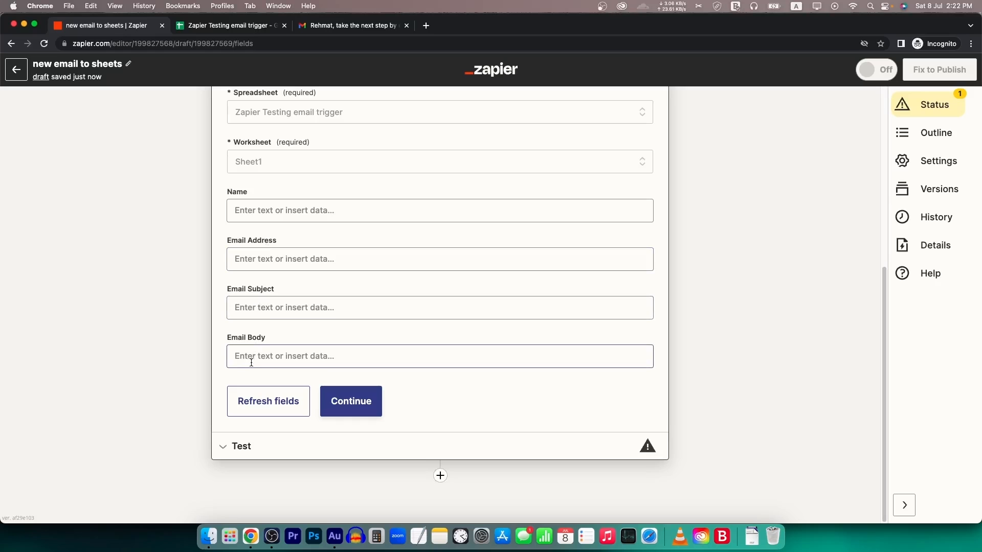
click(194, 26)
drag(48, 143, 204, 143)
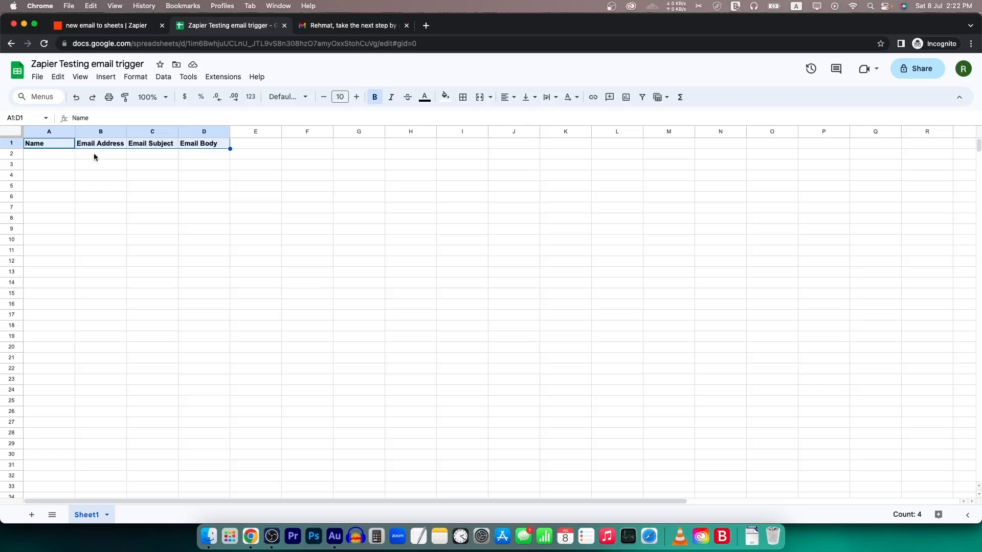
drag(44, 156, 223, 154)
click(209, 272)
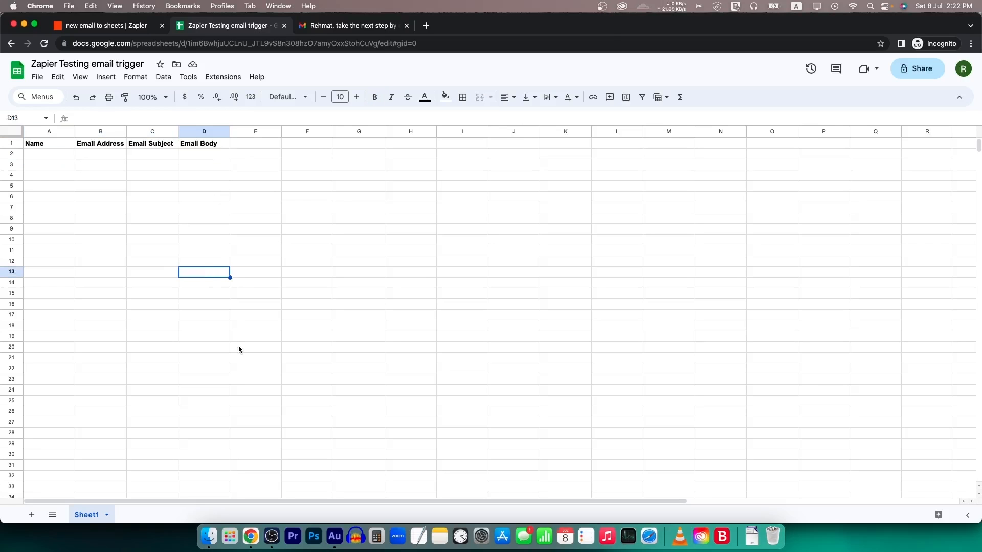
key(ctrl+shift+Tab)
click(275, 210)
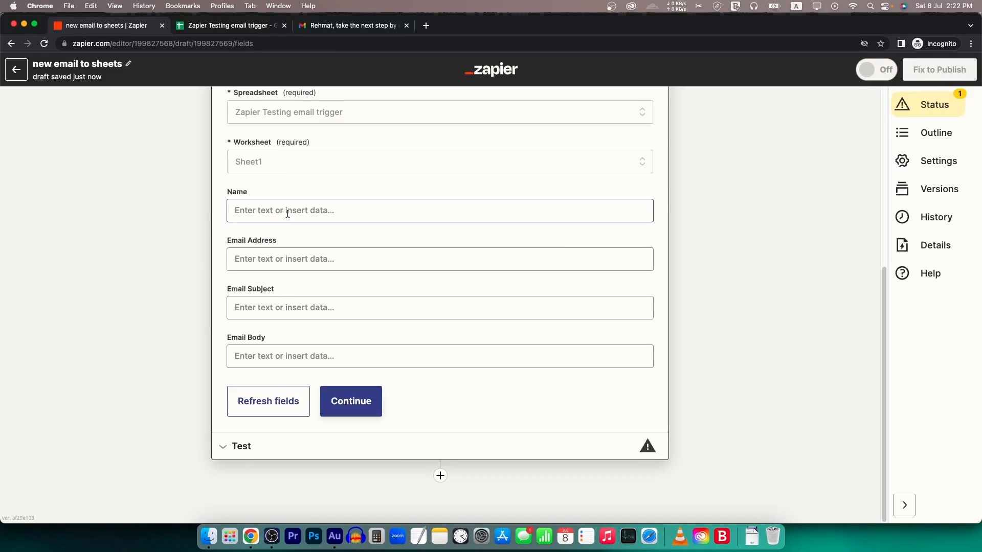
scroll(287, 214, up, 6)
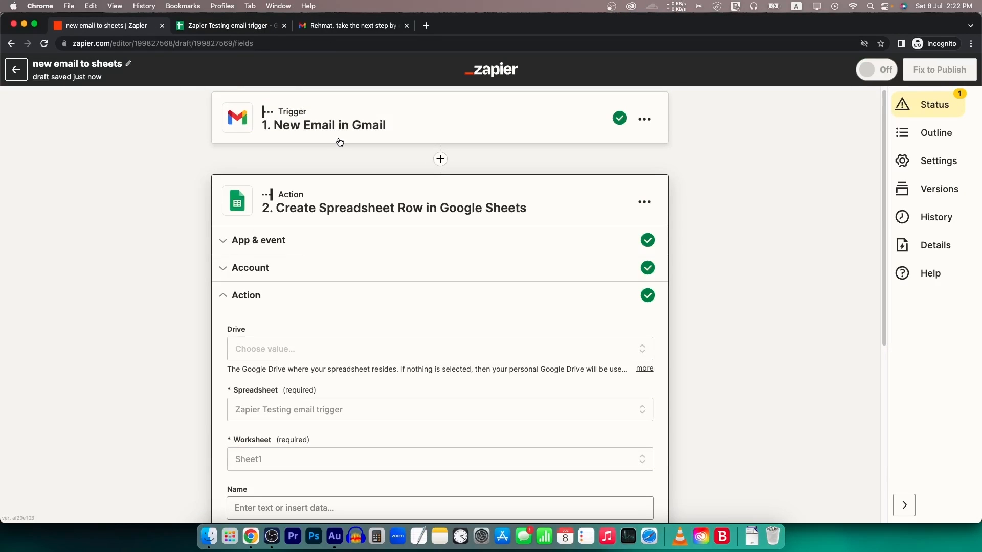
scroll(336, 186, down, 3)
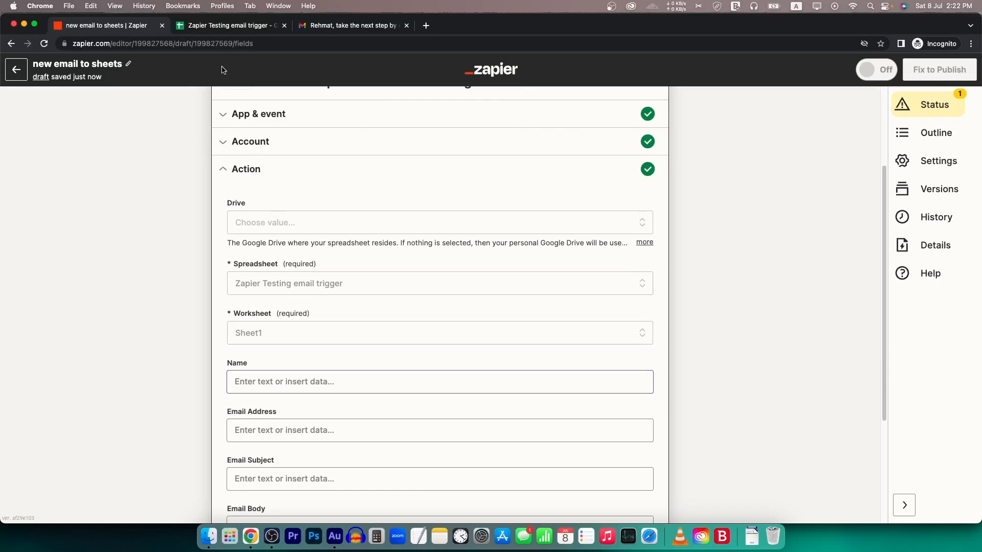
click(220, 25)
click(57, 154)
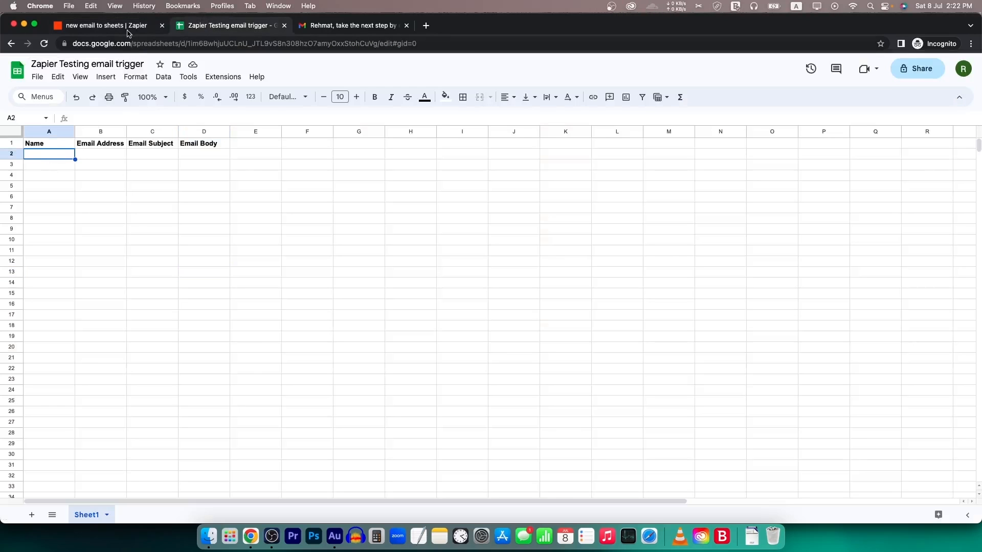
click(128, 30)
scroll(282, 319, down, 3)
click(268, 223)
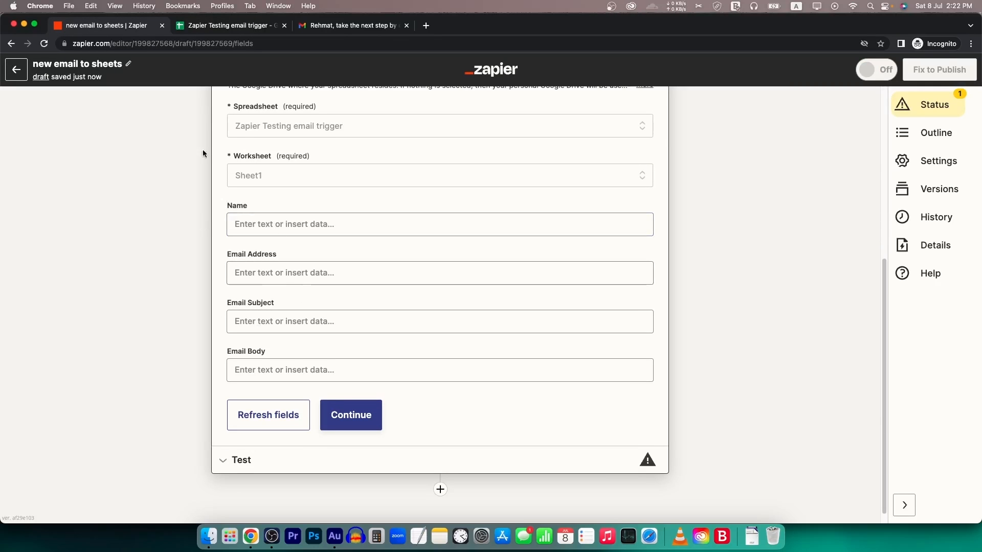
click(240, 27)
click(139, 27)
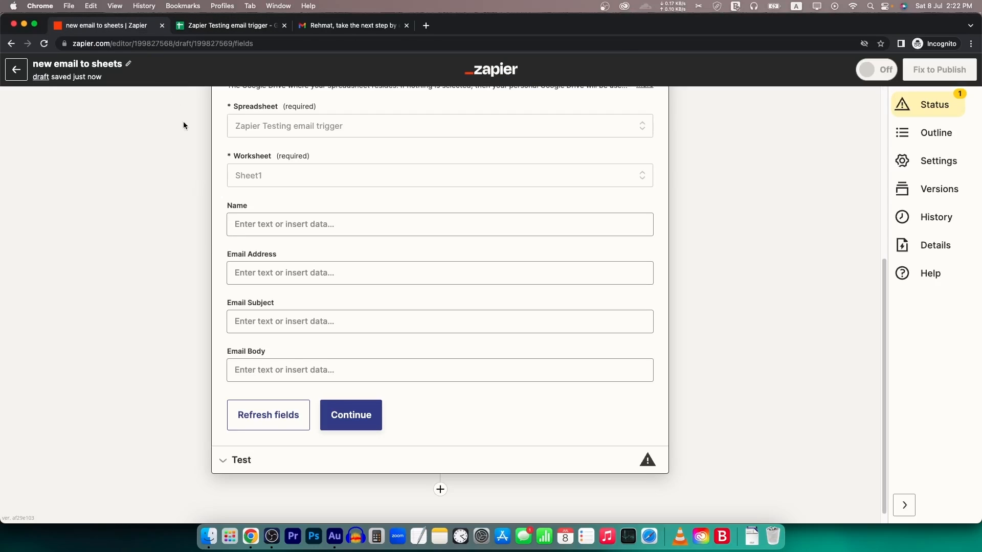
click(251, 26)
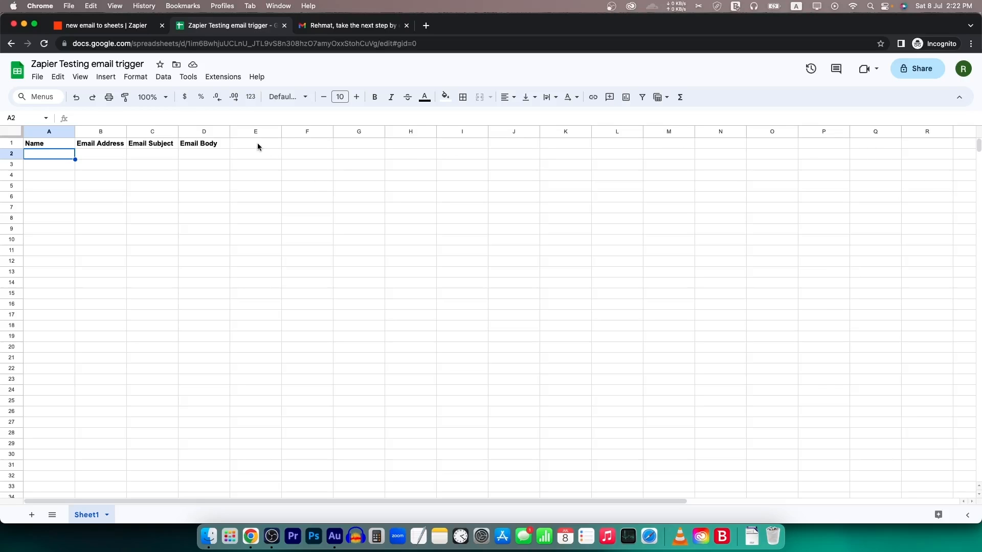
click(153, 26)
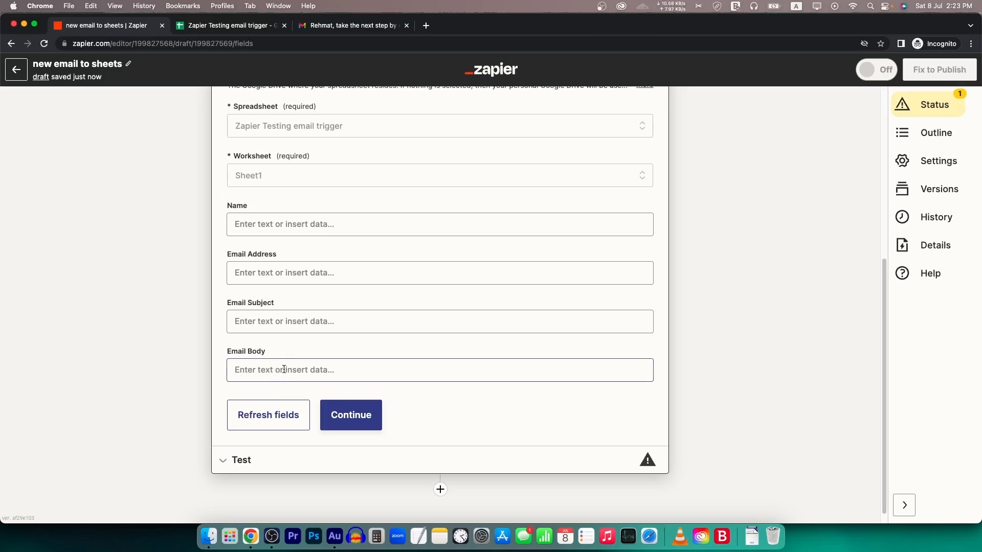
click(230, 26)
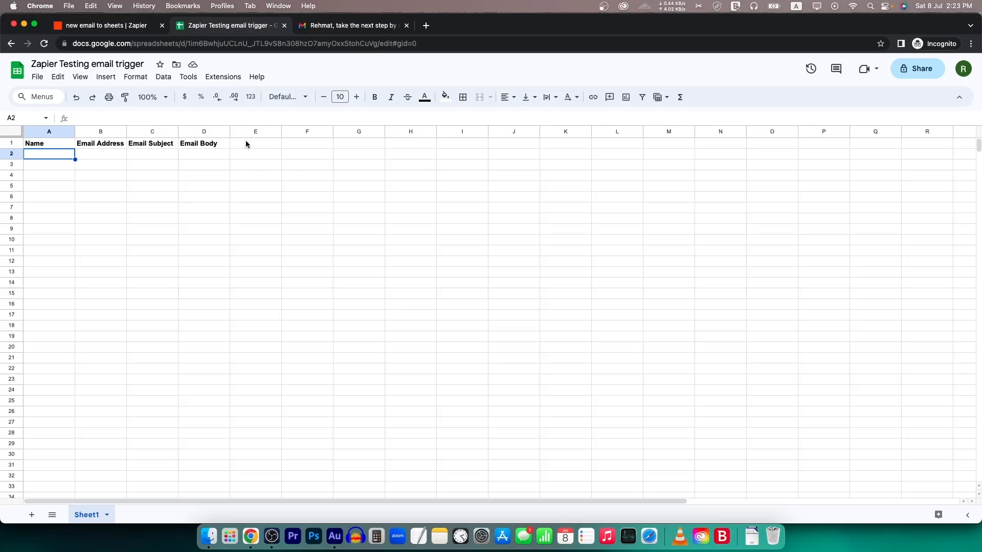
click(134, 25)
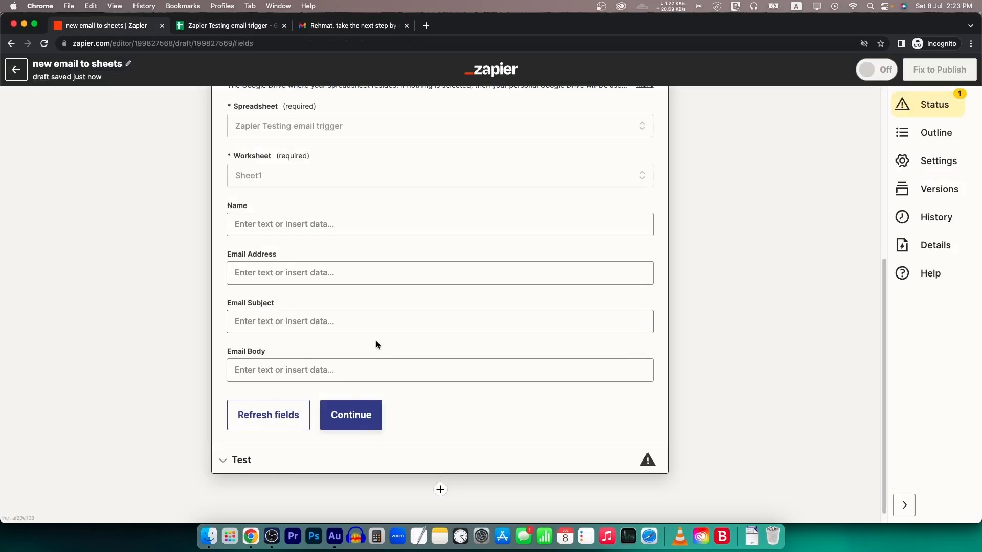
click(263, 223)
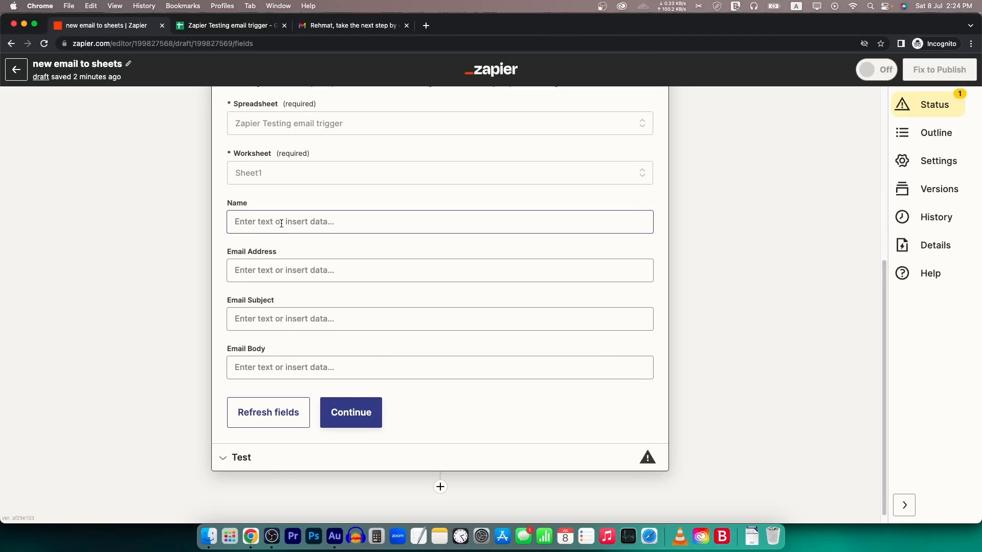
- Map Gmail's From Name into Name and From Email into Email Address
click(281, 223)
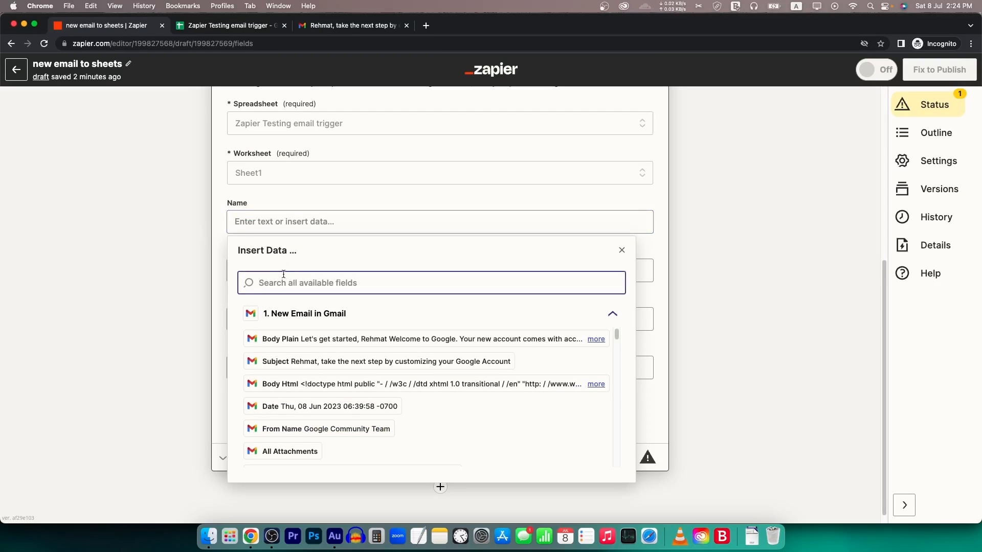
text(name)
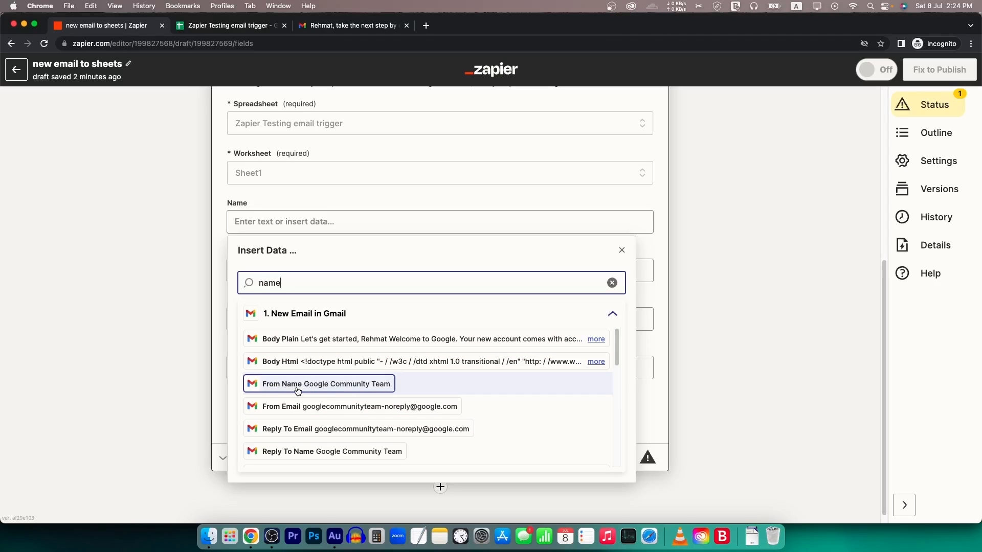
click(331, 388)
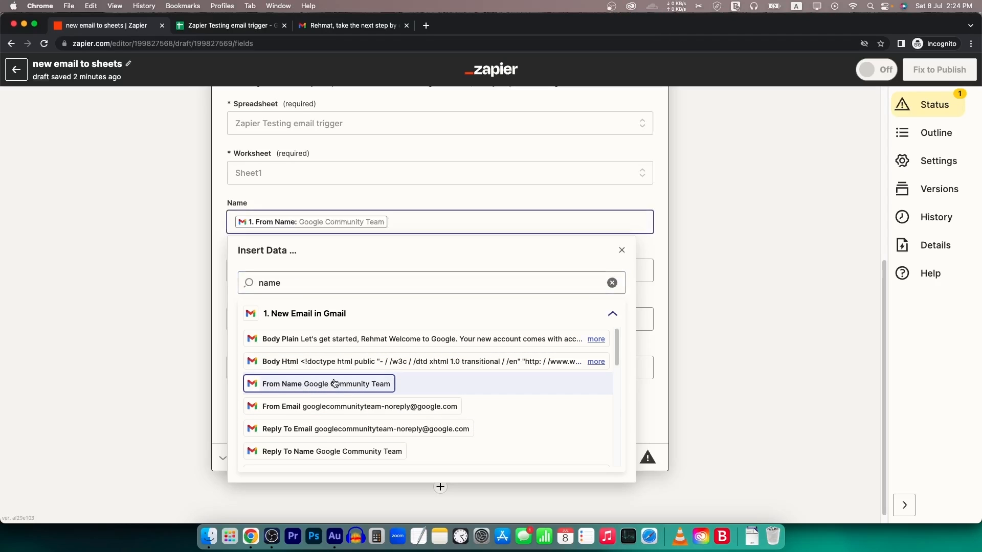
click(170, 261)
click(312, 276)
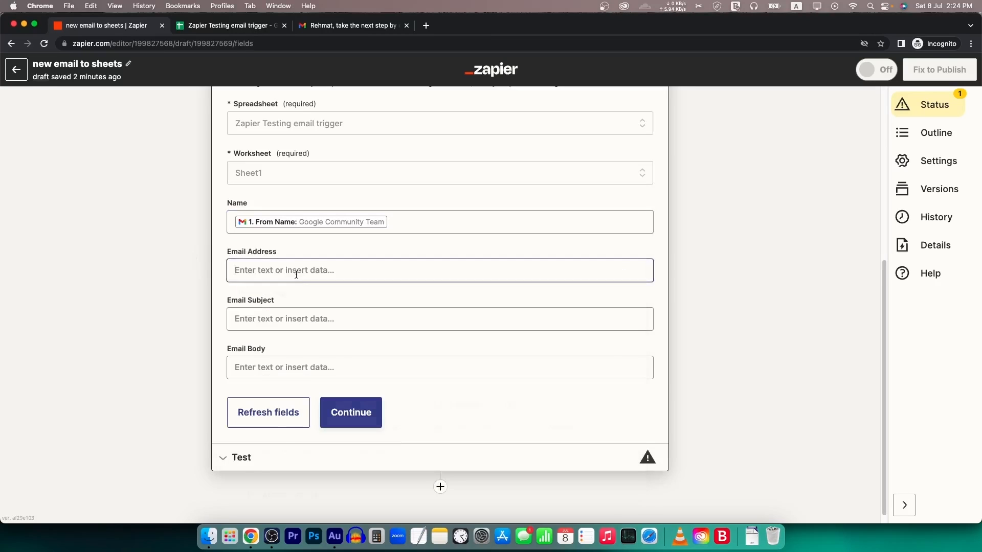
click(327, 333)
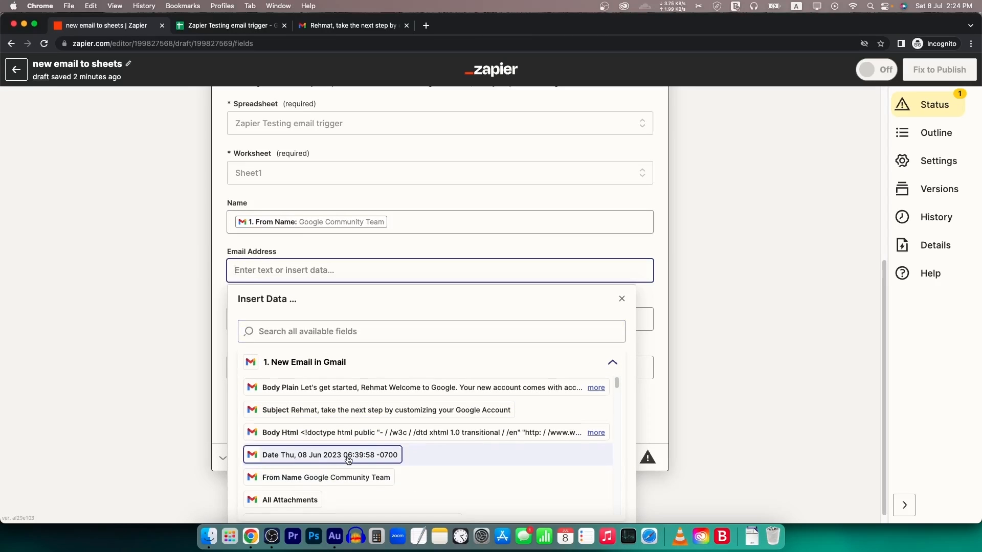
scroll(353, 455, down, 2)
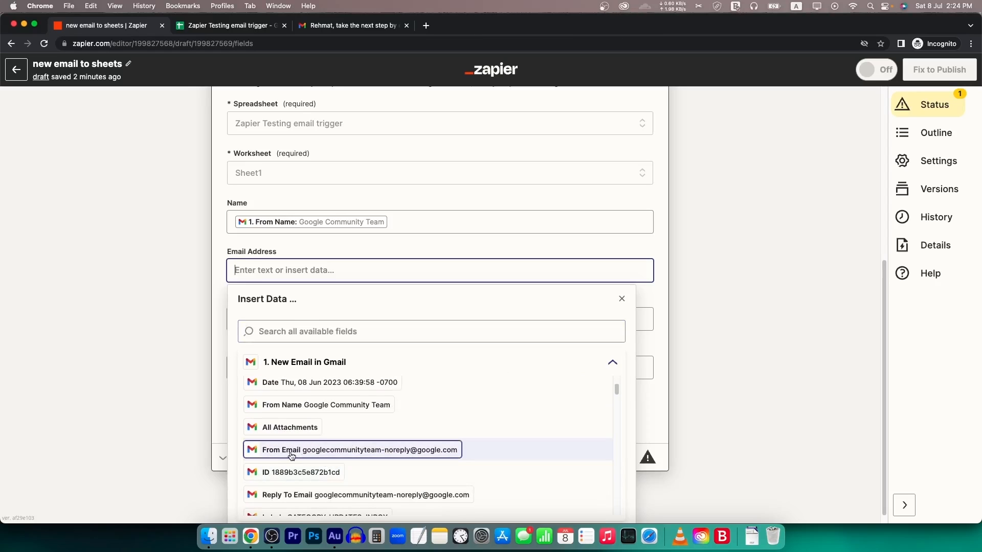
click(332, 455)
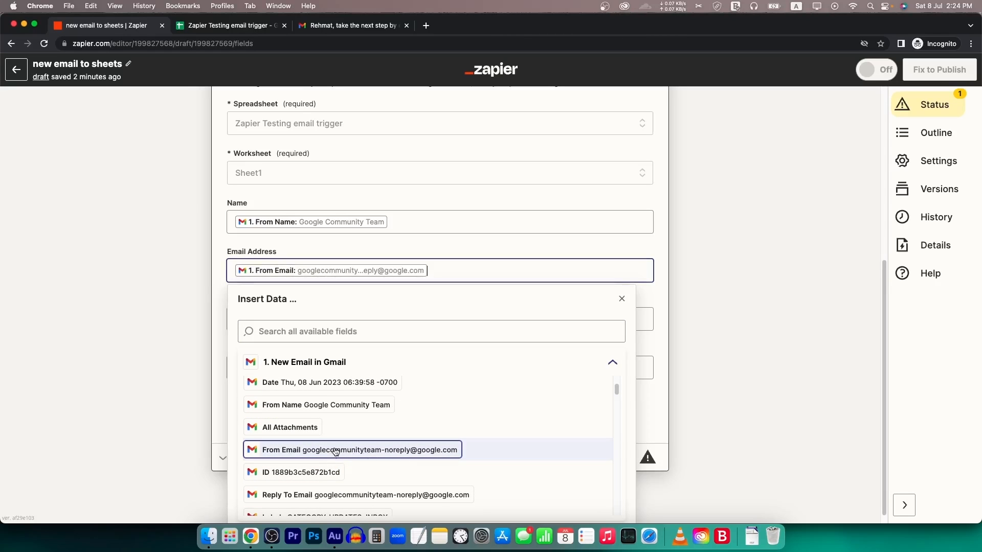
click(199, 281)
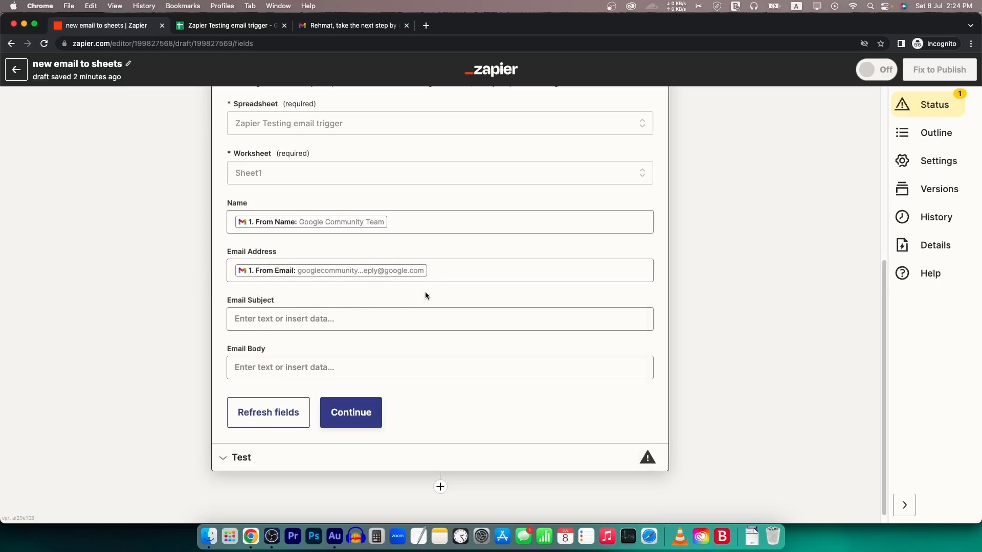
- Map the Gmail Subject into Email Subject and Body Plain into Email Body
click(282, 322)
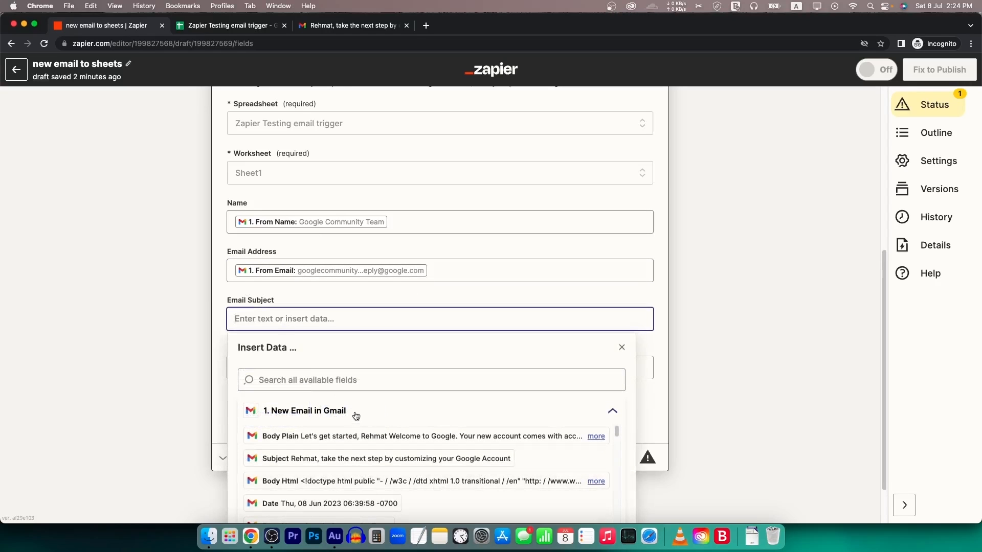
click(351, 380)
text(subject)
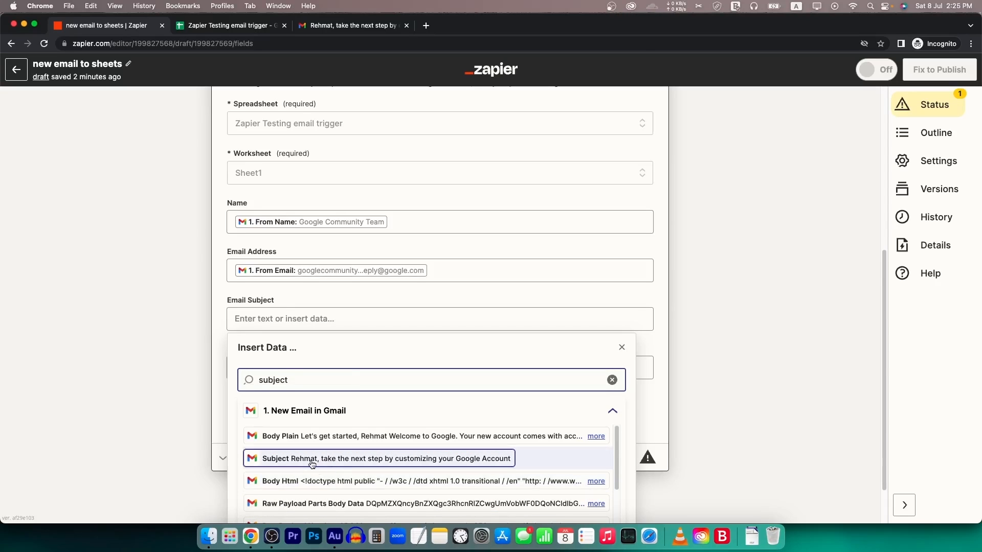
click(353, 463)
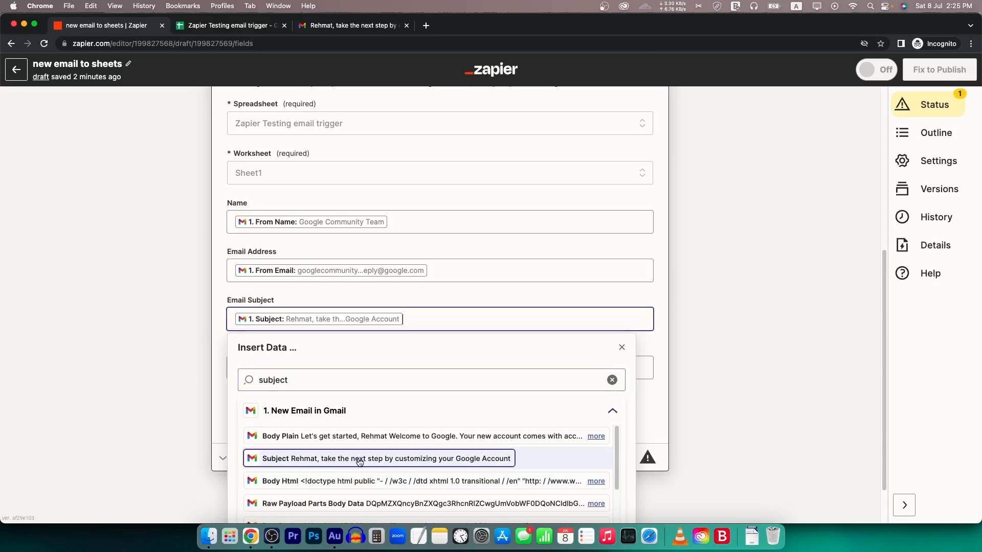
click(185, 352)
click(305, 368)
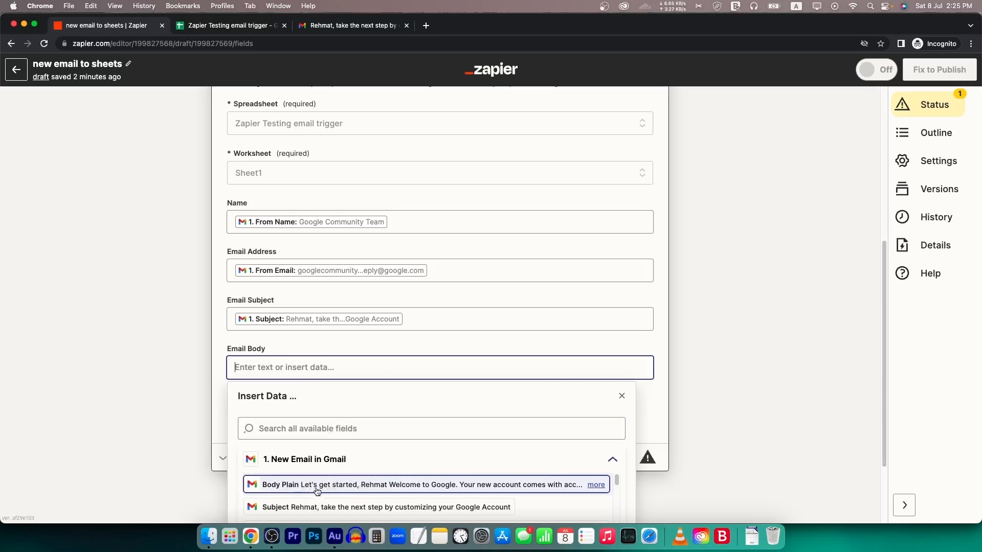
click(323, 492)
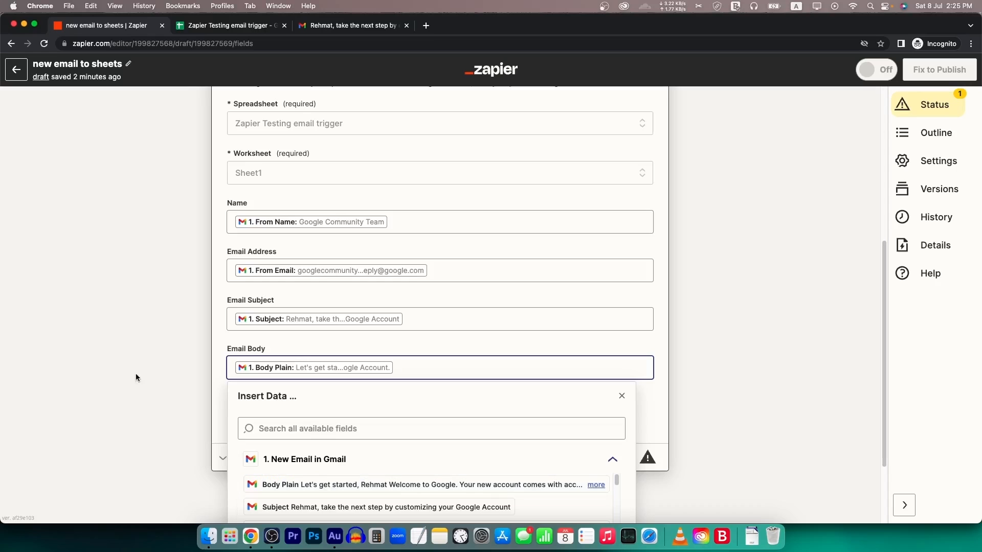
click(148, 377)
click(351, 412)
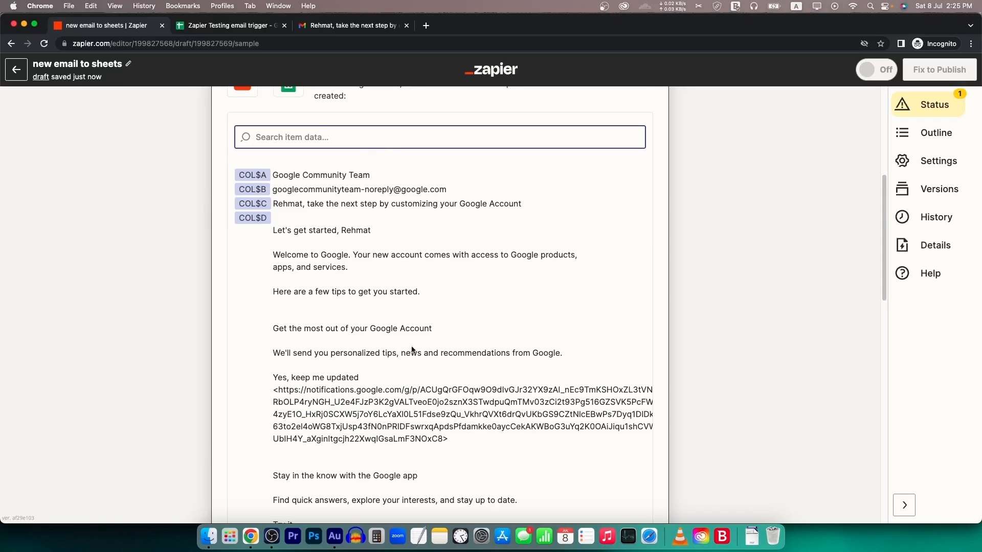
- Run the action test, sending the sample email's details as a new sheet row
scroll(428, 379, down, 5)
scroll(384, 327, down, 15)
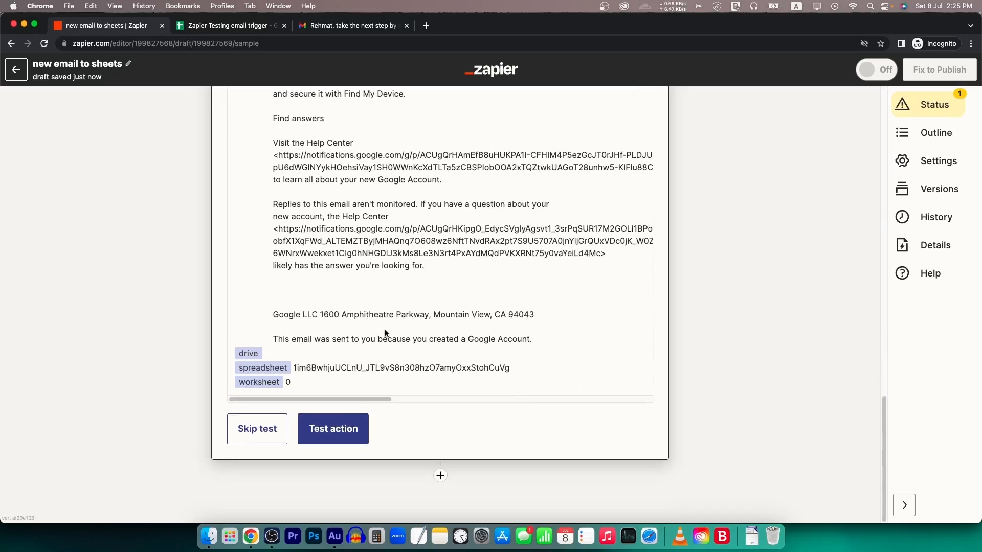
click(334, 430)
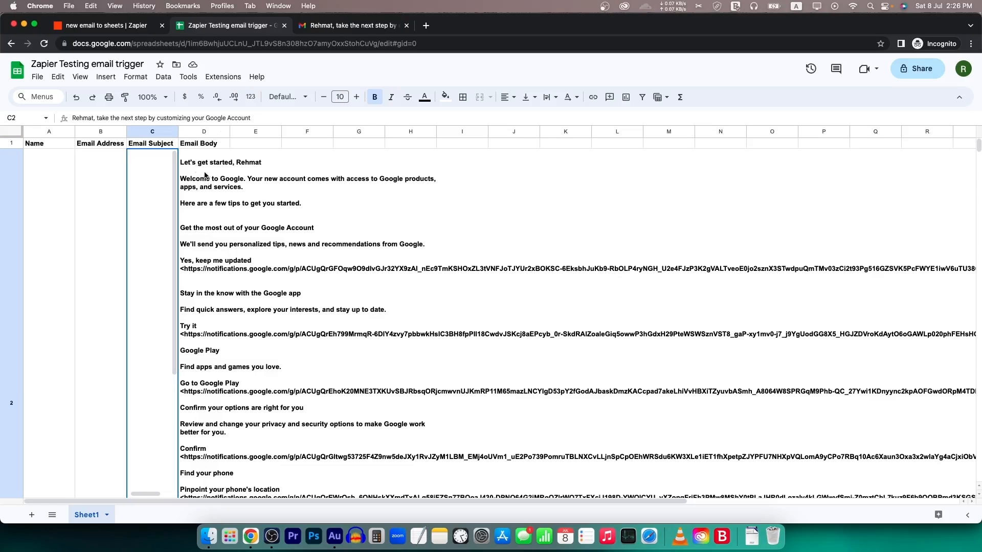
- Trim the long email body in D2 down to its first line
click(214, 202)
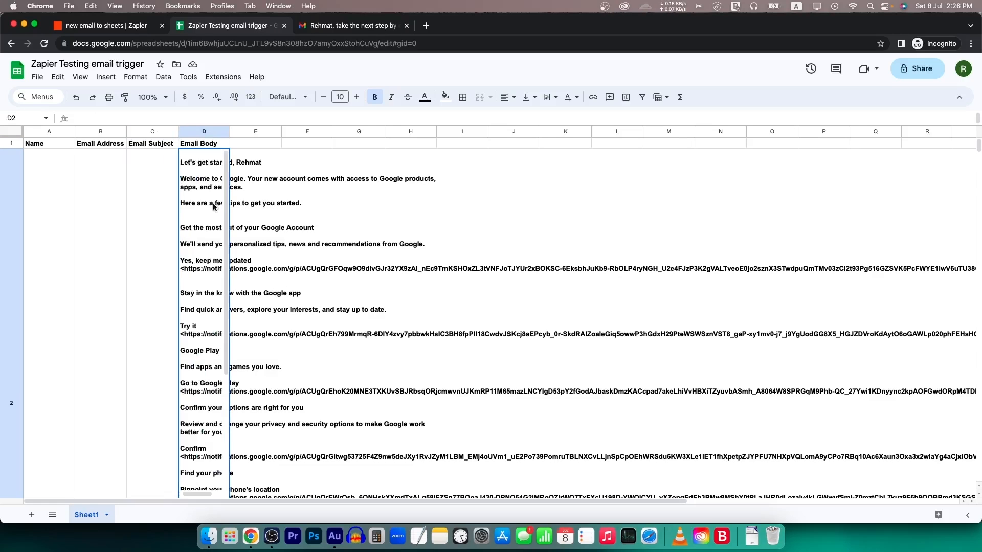
drag(182, 160, 782, 544)
key(BackSpace)
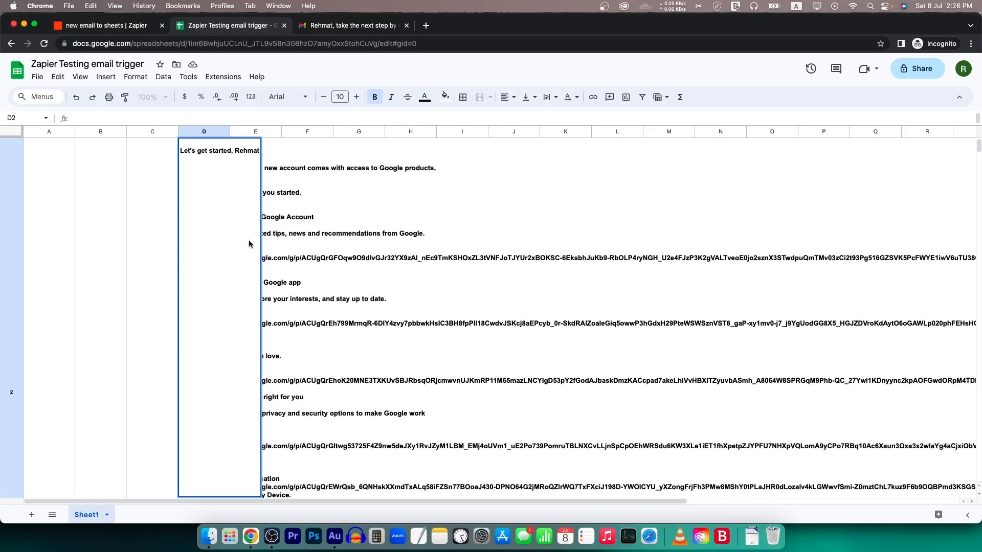
click(431, 182)
click(210, 212)
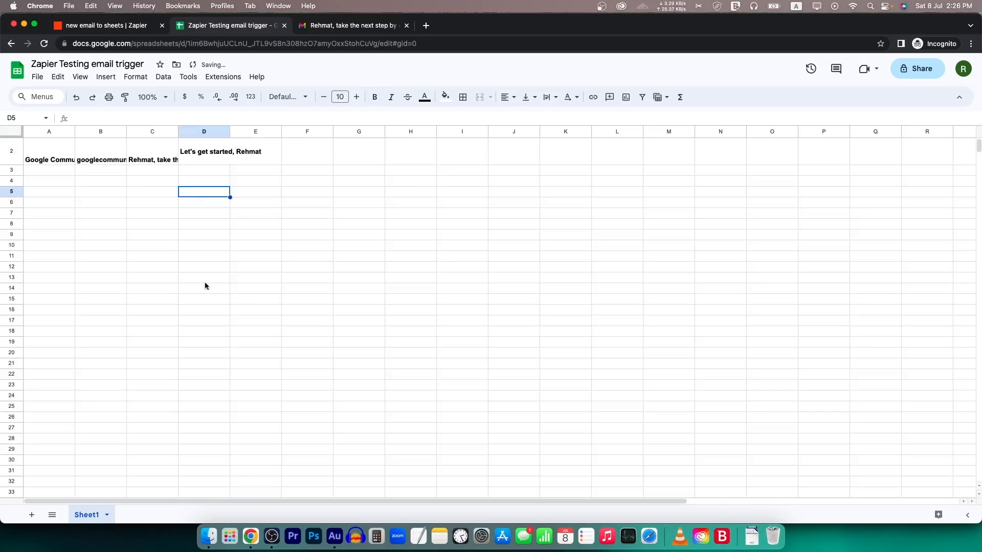
double_click(195, 171)
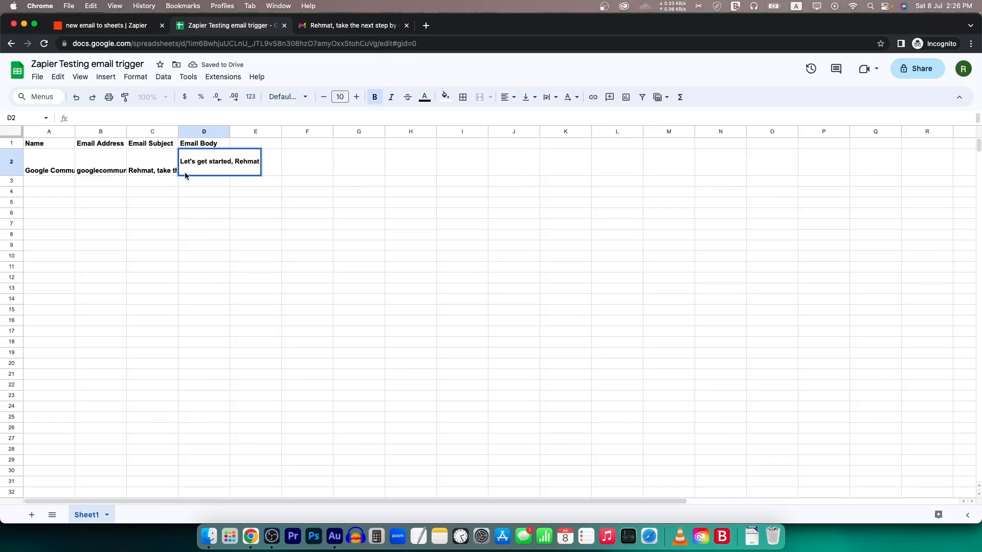
click(200, 228)
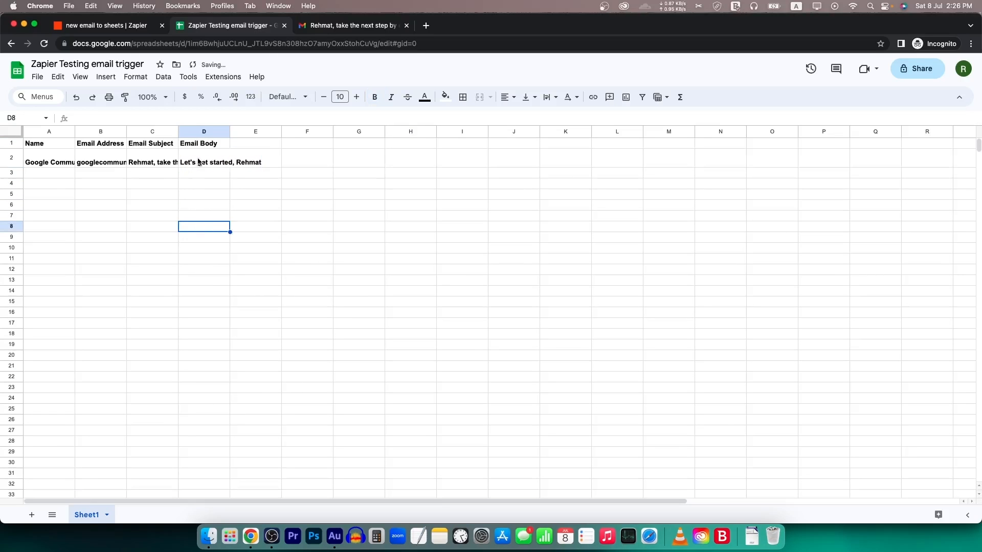
- Auto-fit columns C, B and A to their contents, then return to the Zapier test step
double_click(178, 132)
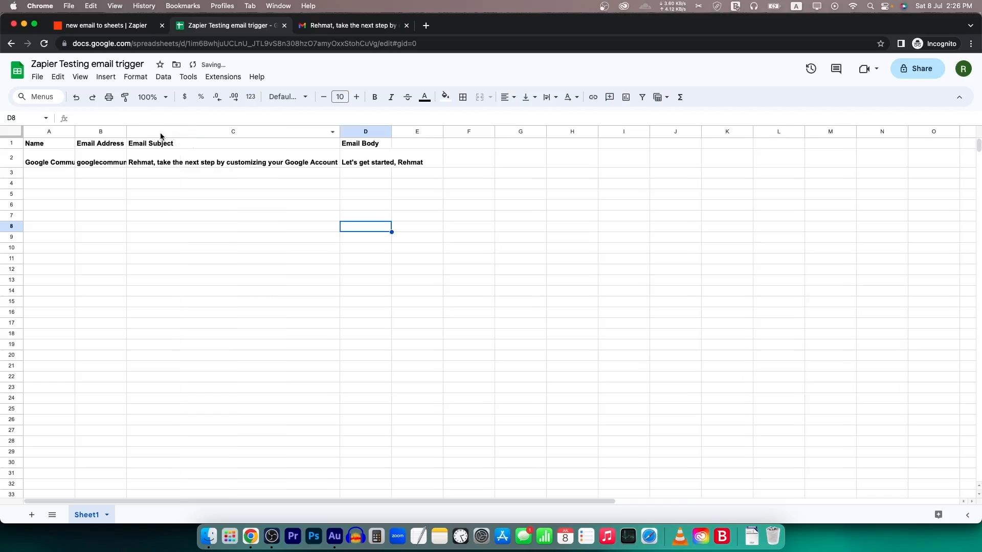
double_click(127, 131)
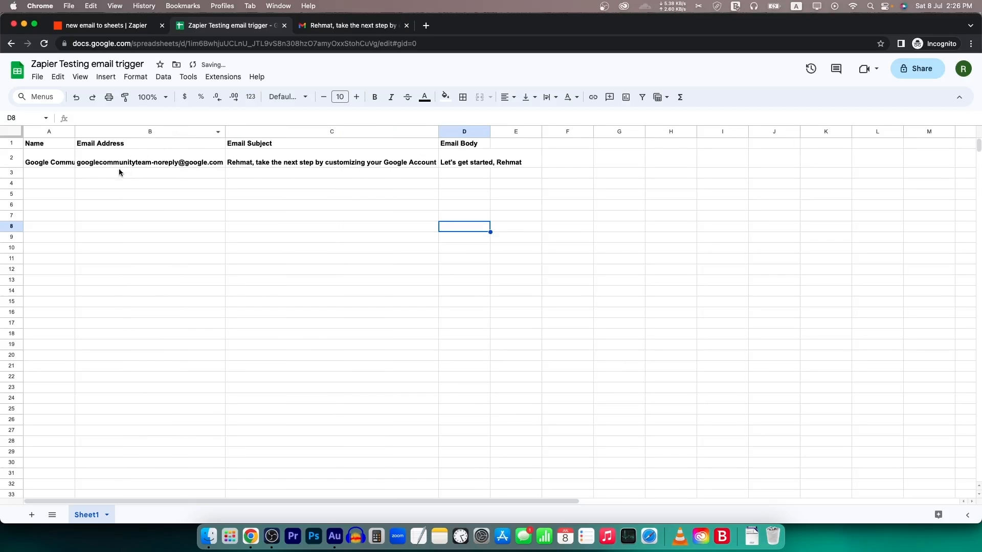
click(109, 164)
double_click(74, 132)
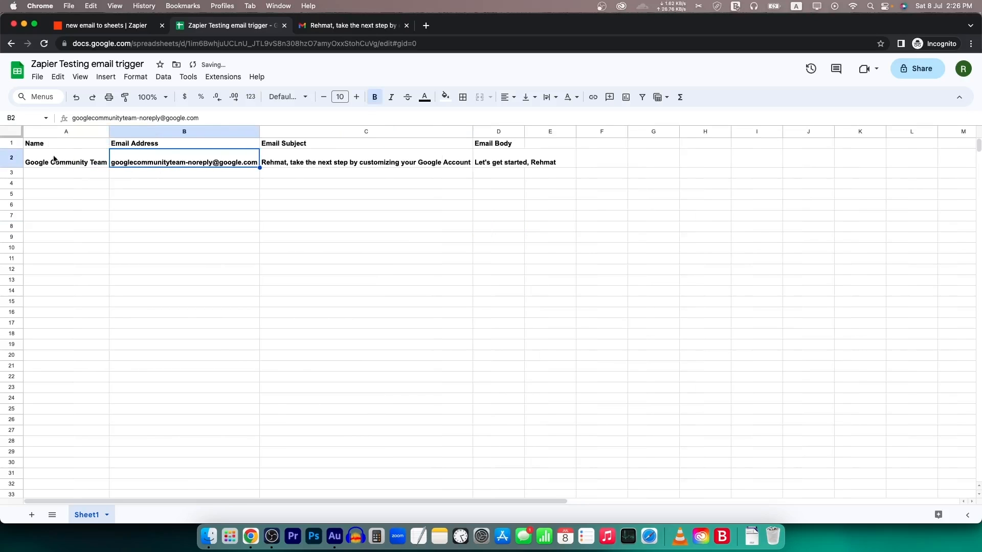
click(71, 166)
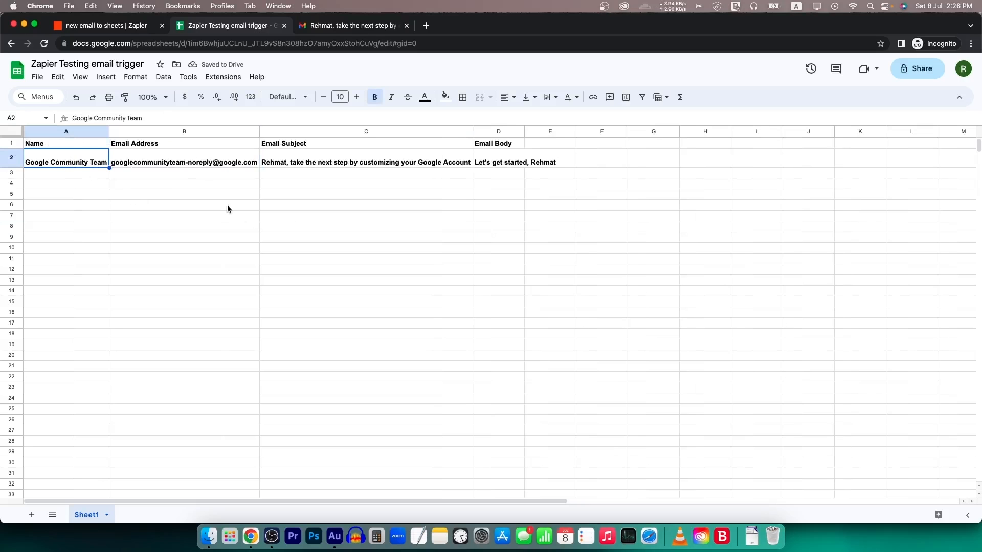
click(120, 26)
scroll(391, 323, down, 2)
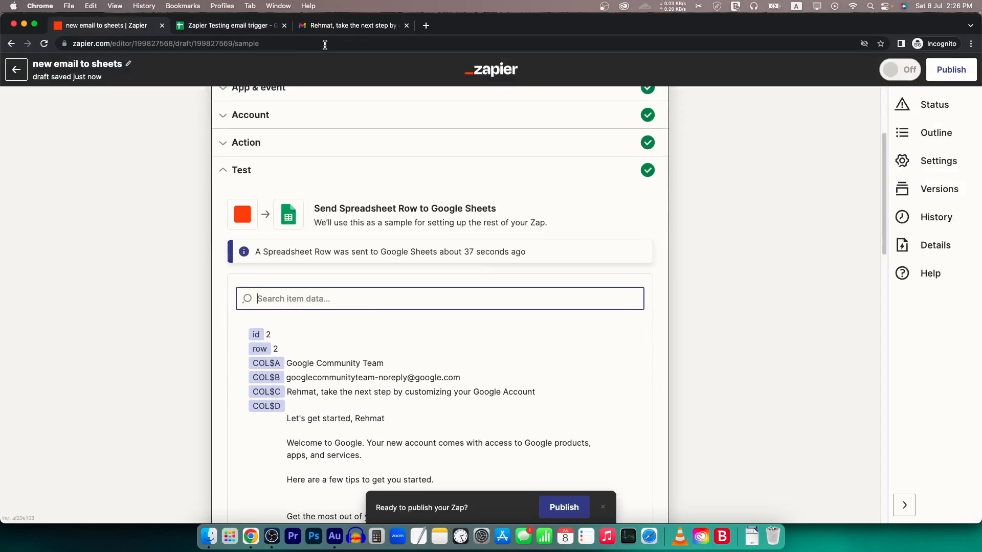
- Replace the Body Plain mapping in Email Body with the Gmail Date field
click(244, 28)
click(129, 25)
click(230, 143)
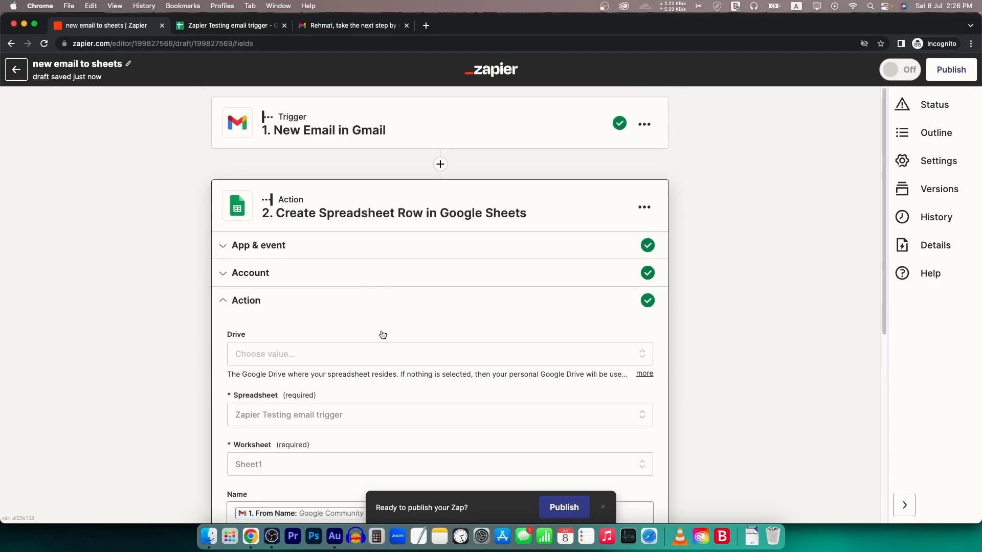
scroll(383, 335, down, 6)
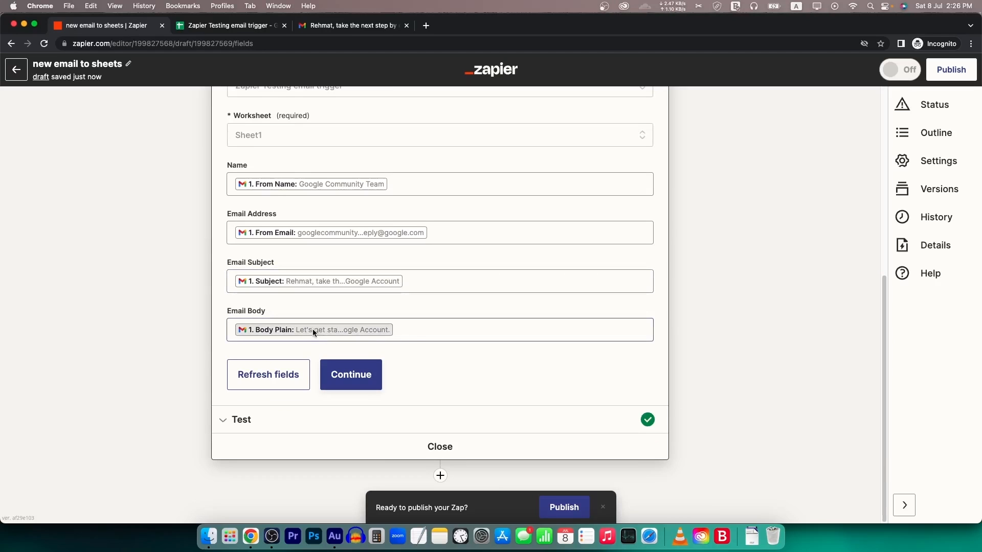
click(412, 330)
key(BackSpace)
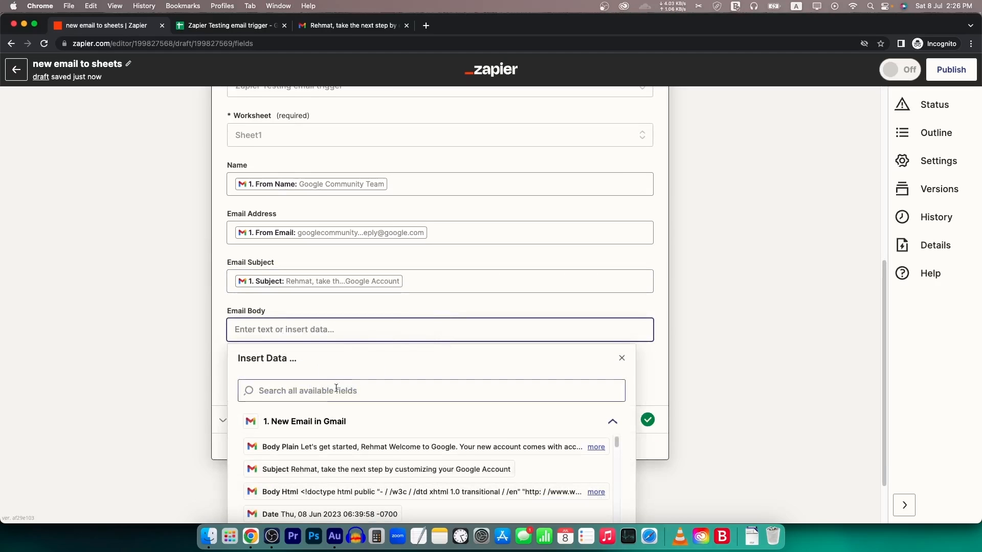
scroll(328, 439, down, 2)
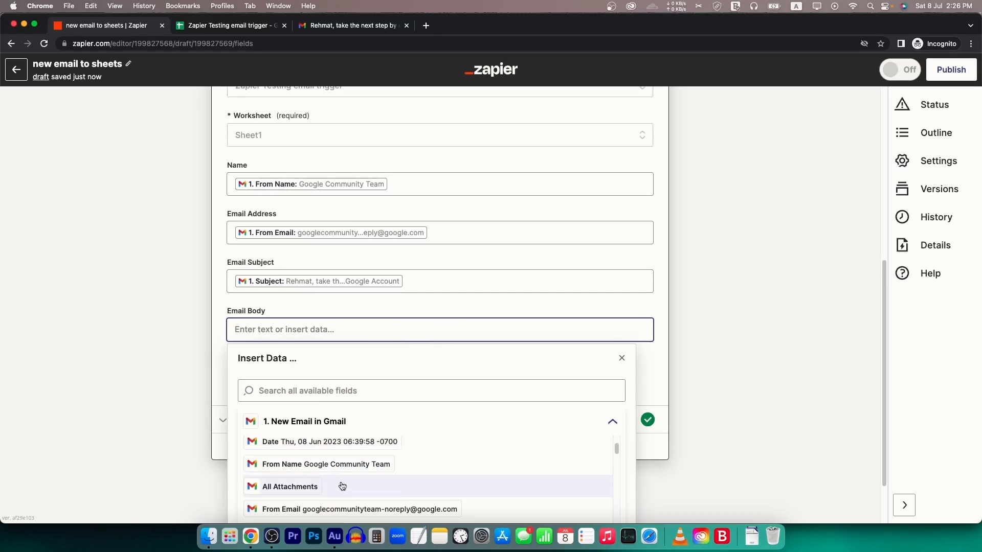
scroll(344, 468, down, 1)
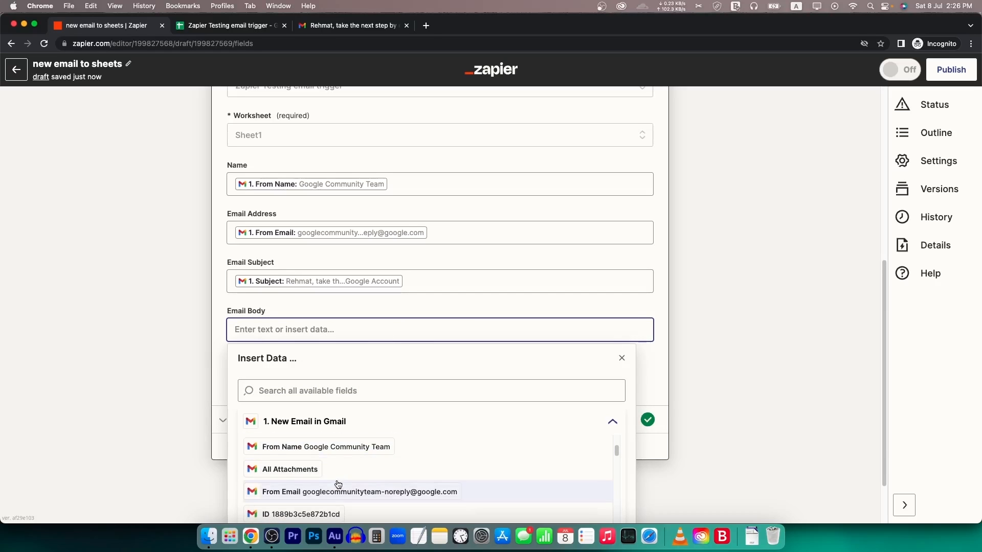
scroll(338, 483, up, 1)
click(338, 445)
click(190, 317)
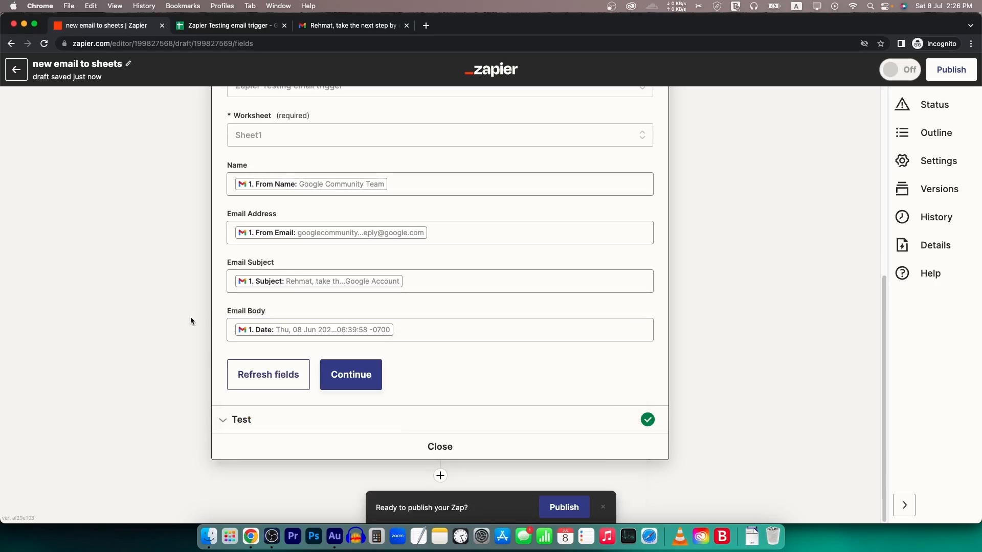
- Continue past the test step and publish the Zap
click(360, 373)
scroll(360, 369, down, 15)
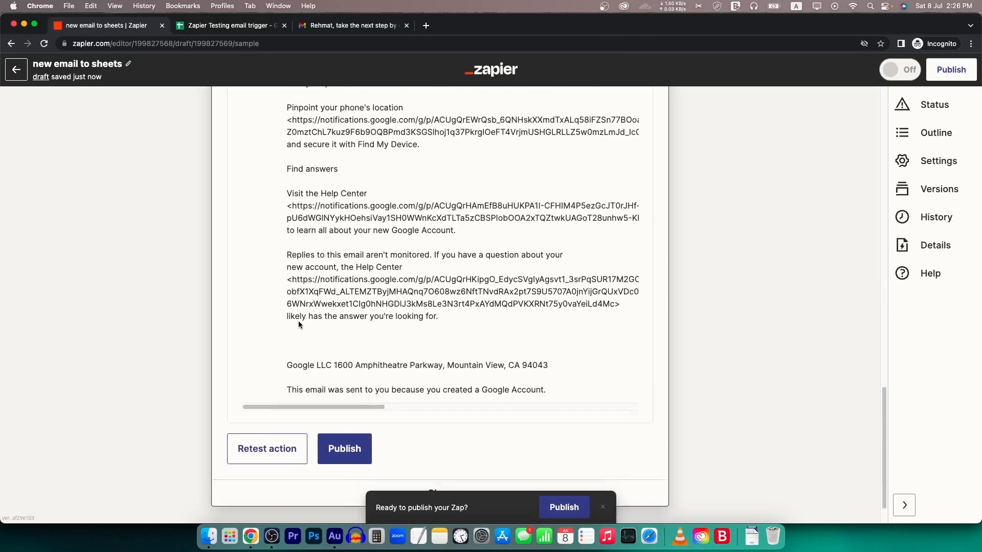
scroll(299, 324, down, 1)
click(344, 402)
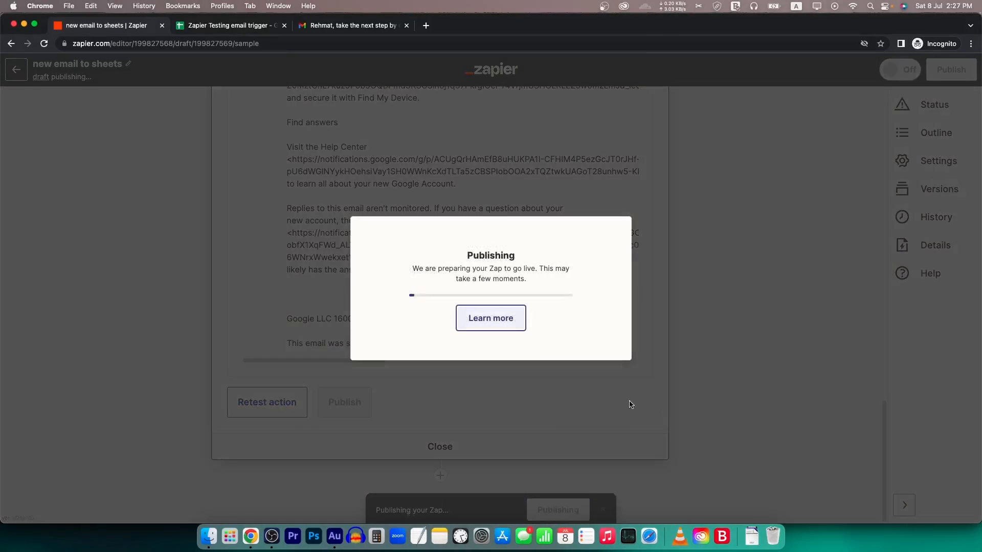
click(234, 36)
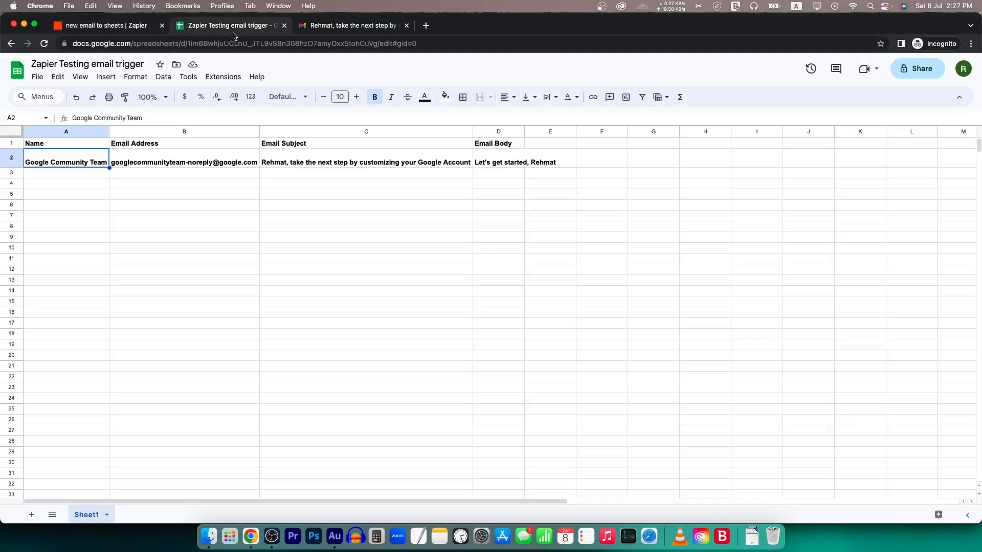
- Inspect row 2's logged entries in the sheet, including the sender name in A2
click(528, 187)
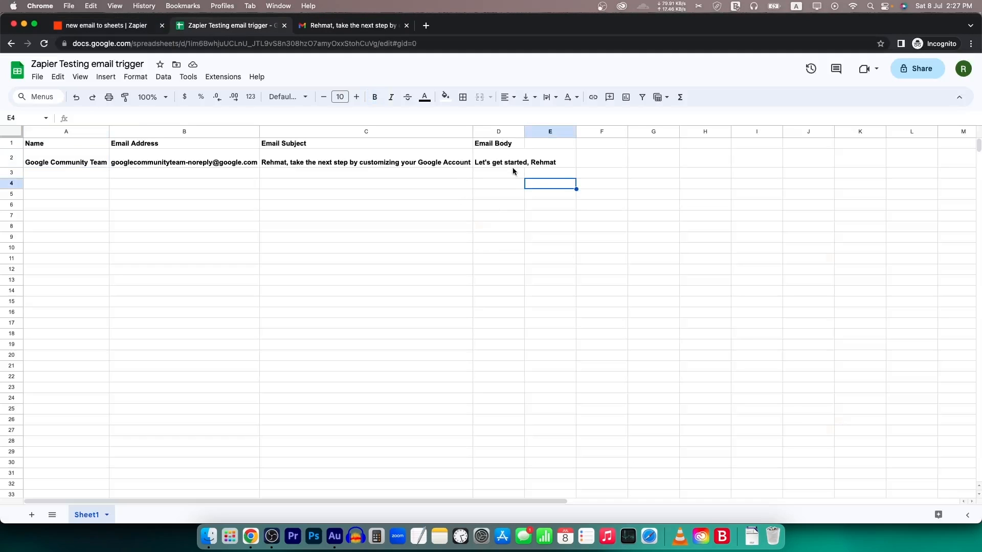
click(511, 163)
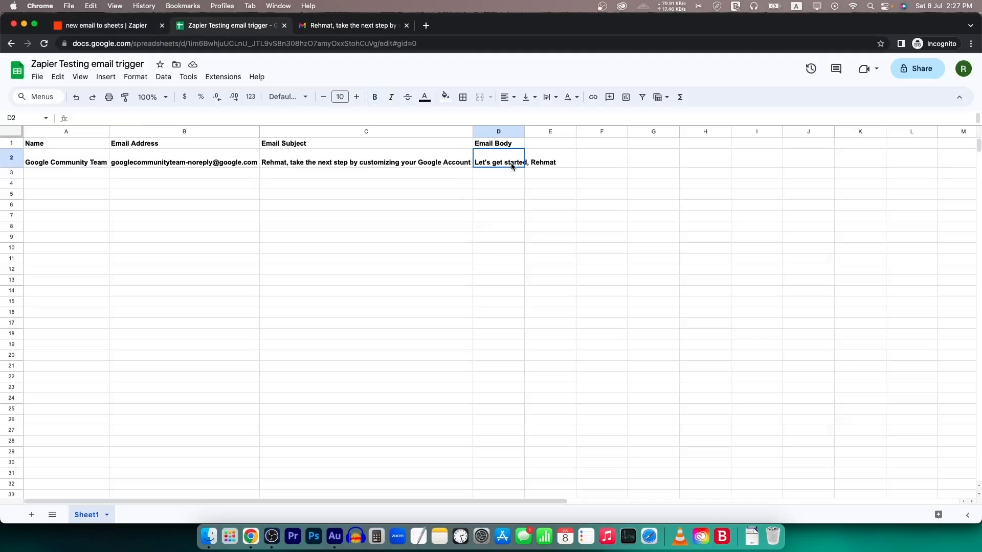
click(78, 164)
key(Return)
click(256, 257)
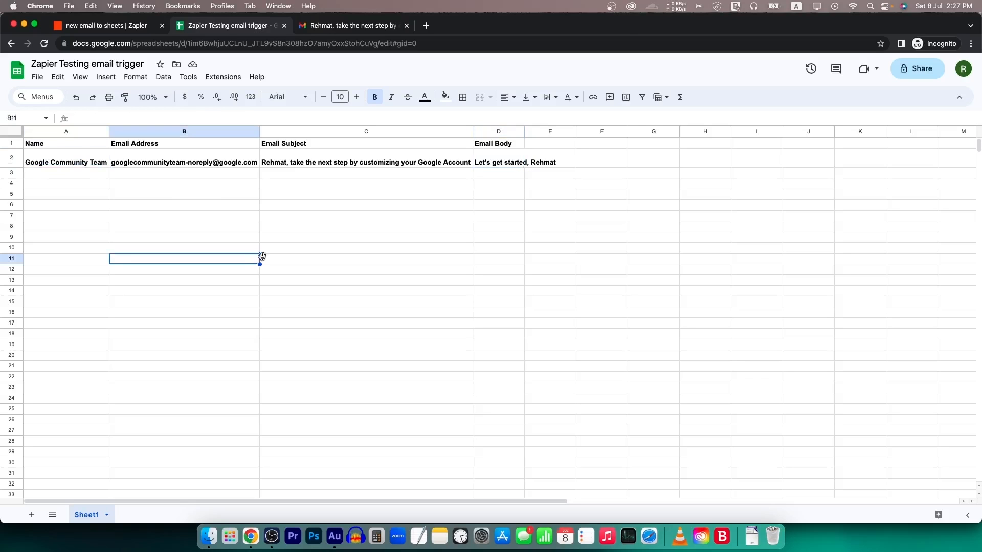
- Look over the Sheets and Gmail tabs, ending on Zapier's 'Your Zap is on!' confirmation
click(121, 28)
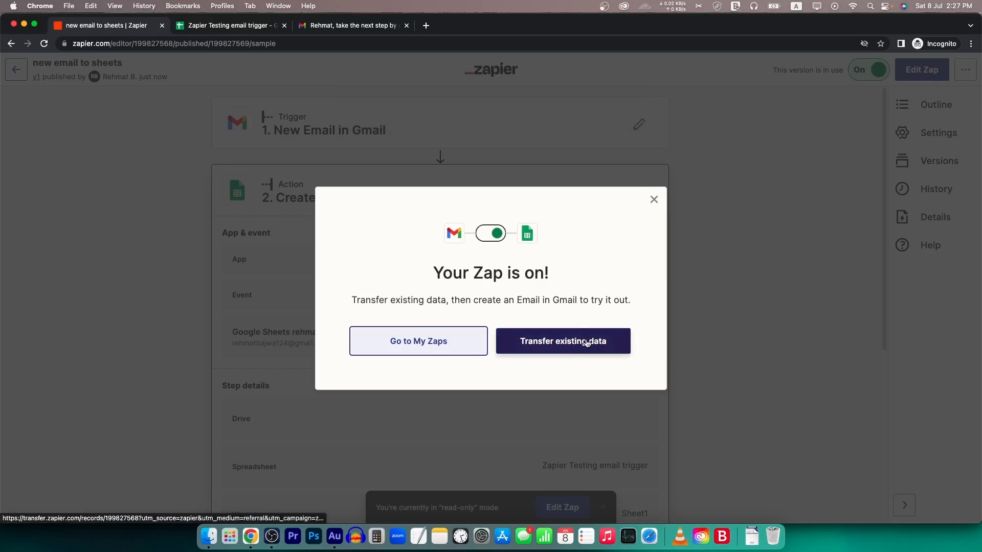
click(231, 25)
click(358, 25)
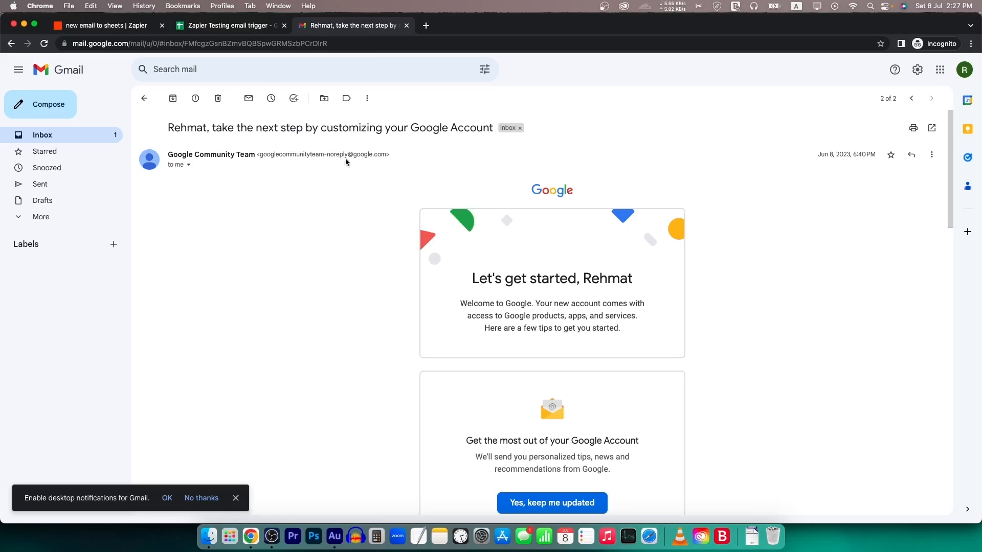
click(228, 27)
click(113, 28)
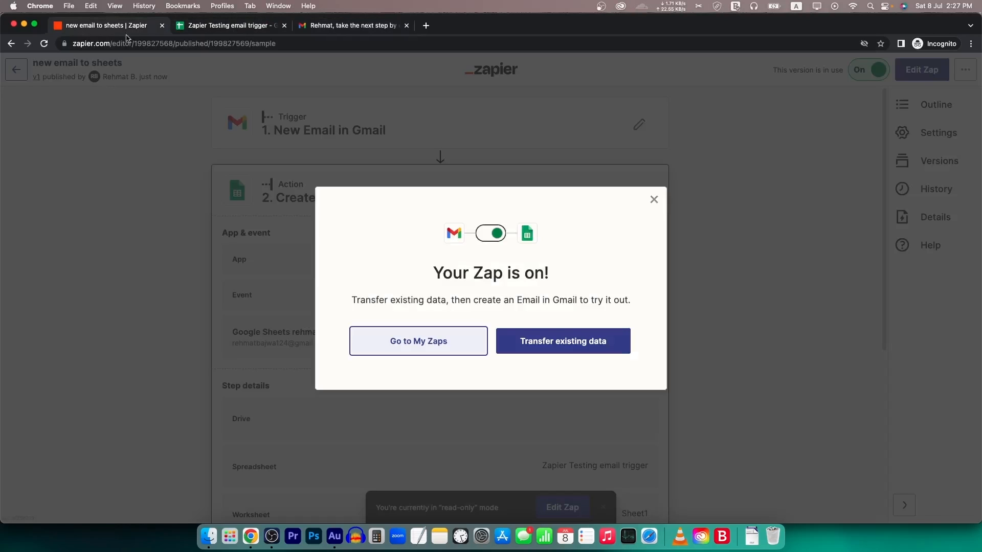
click(225, 26)
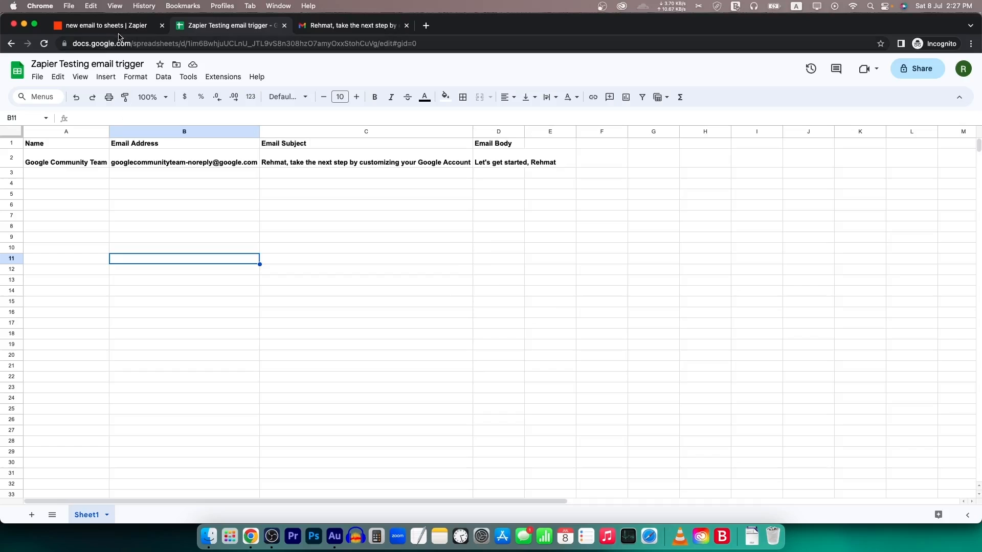
click(105, 26)
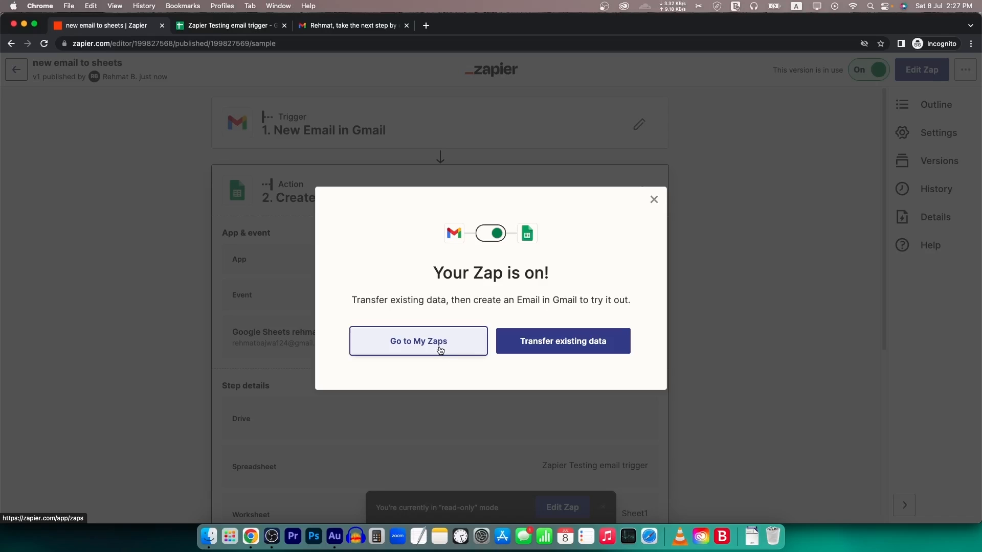
- Confirm 'new email to sheets' is On in the Zaps list, then check the sheet and Gmail inbox
click(439, 350)
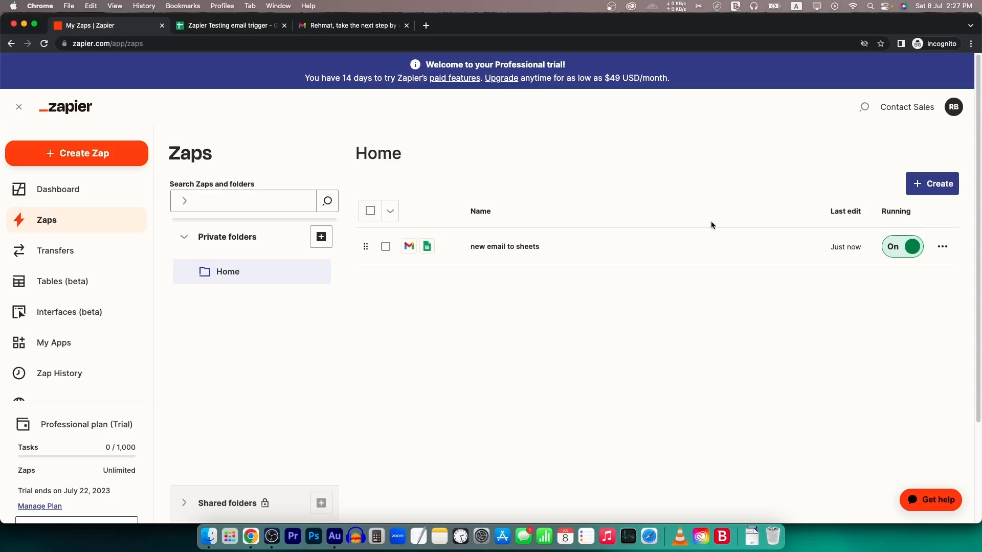
click(76, 213)
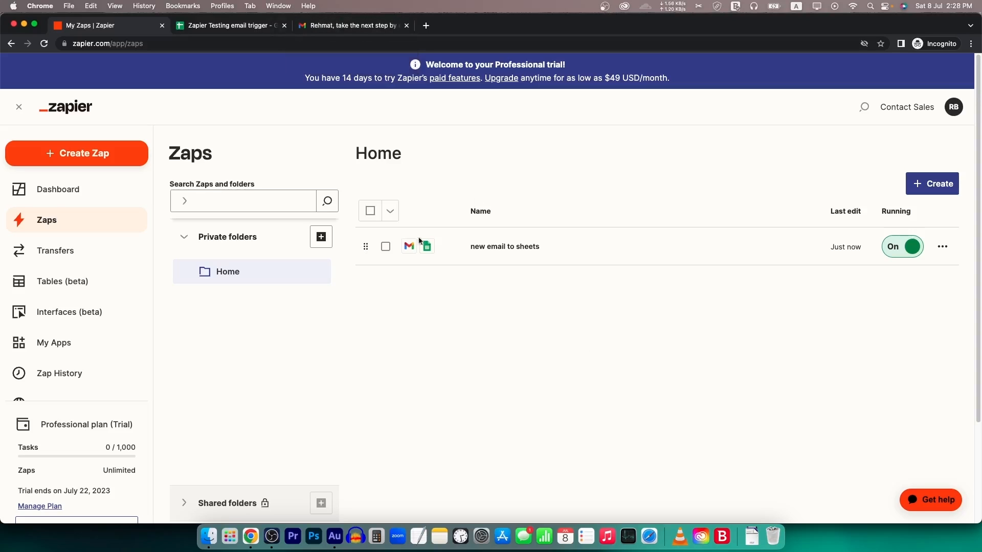
click(353, 25)
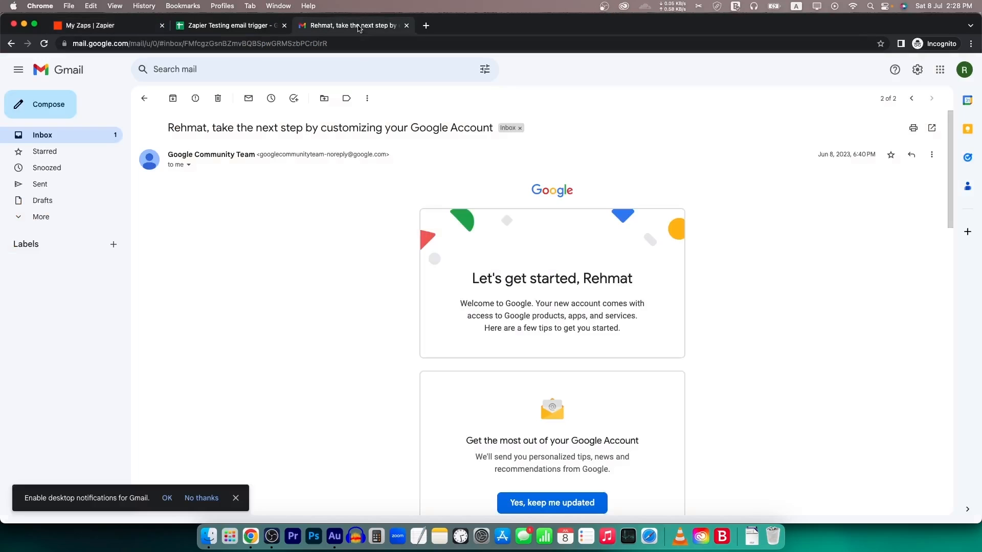
click(223, 23)
drag(48, 172, 505, 180)
click(415, 227)
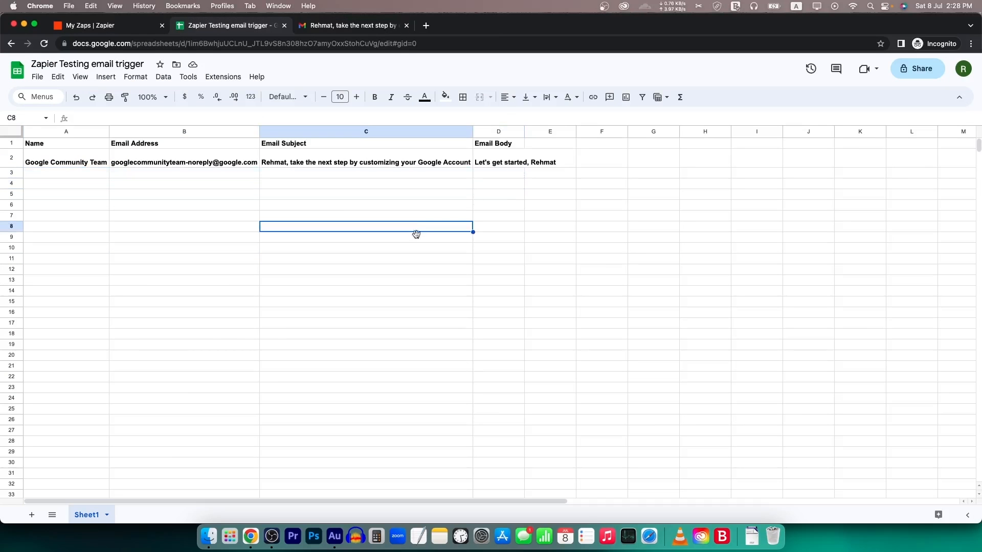
click(340, 25)
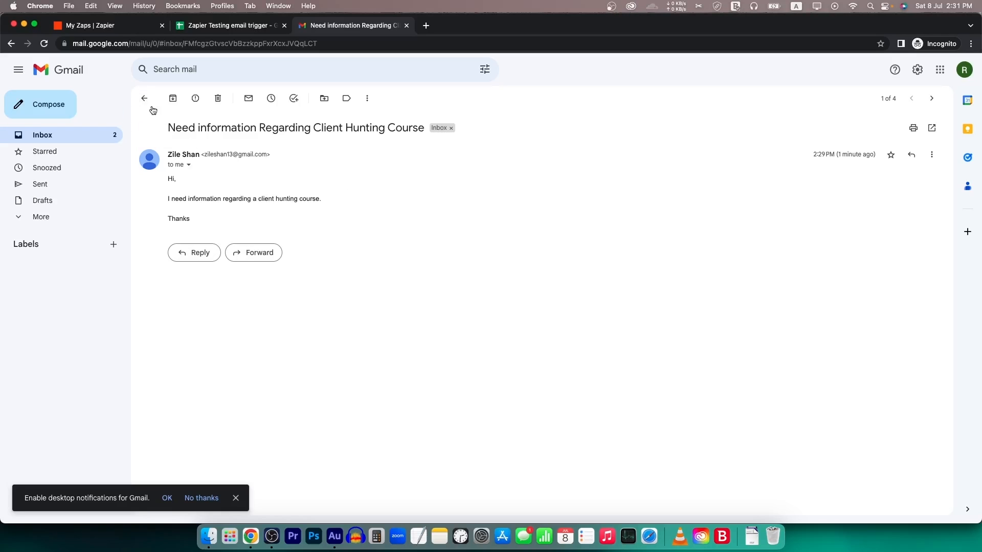
- Read the 'Welcome to Zapier!' email, then view both new emails logged in rows 3–4
click(144, 98)
click(330, 258)
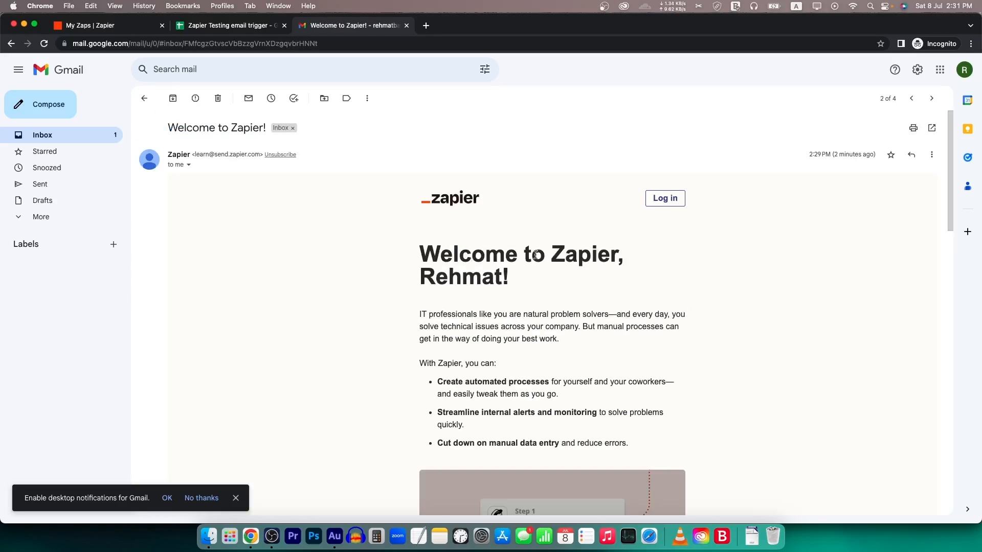
click(146, 100)
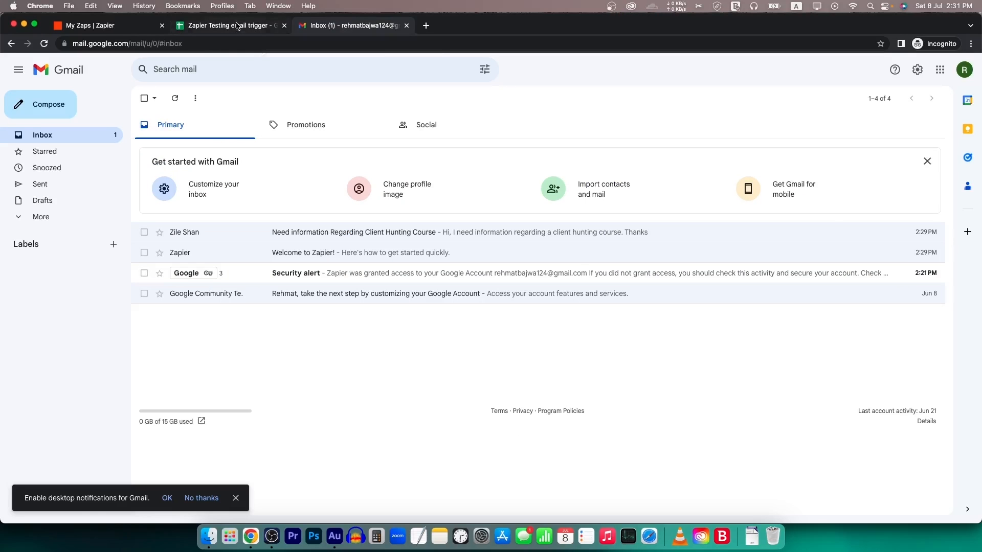
click(237, 25)
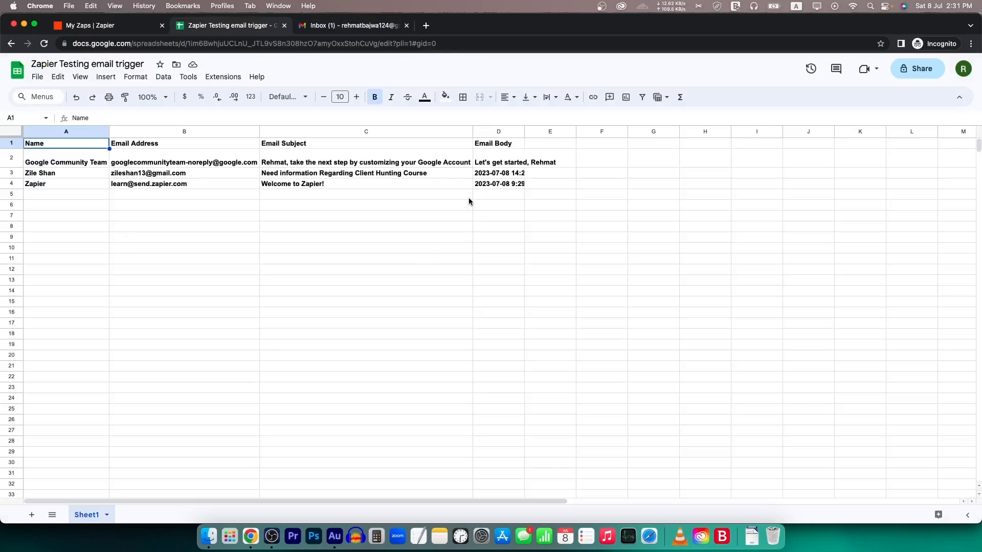
- Inspect the newly logged sender name, address, subject and date in row 3
click(57, 174)
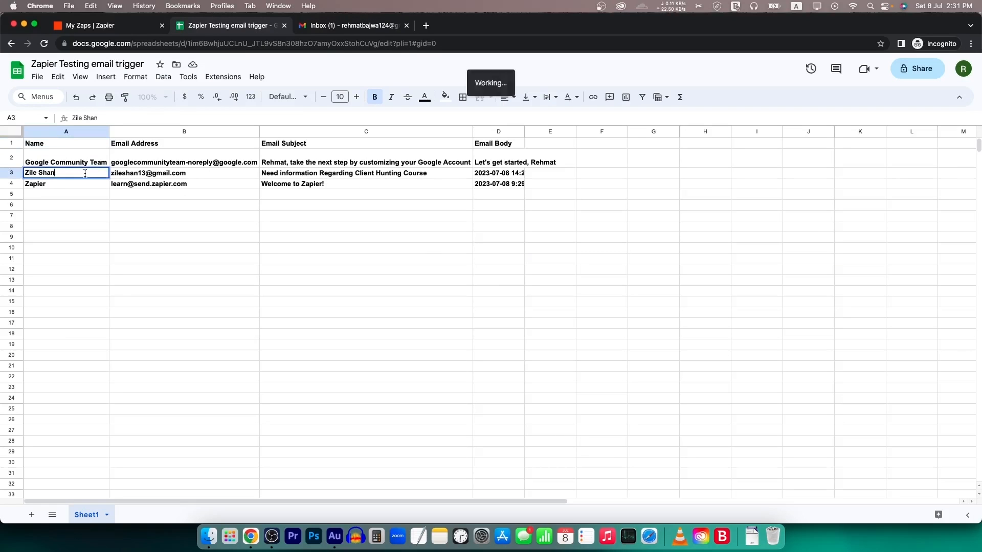
click(149, 174)
drag(183, 173, 96, 175)
click(251, 220)
click(329, 174)
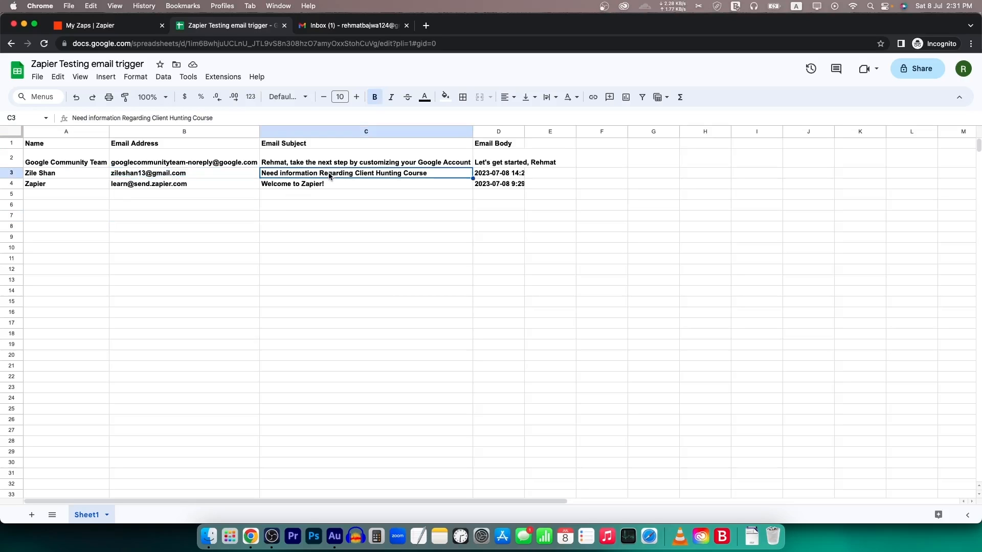
click(514, 202)
double_click(514, 175)
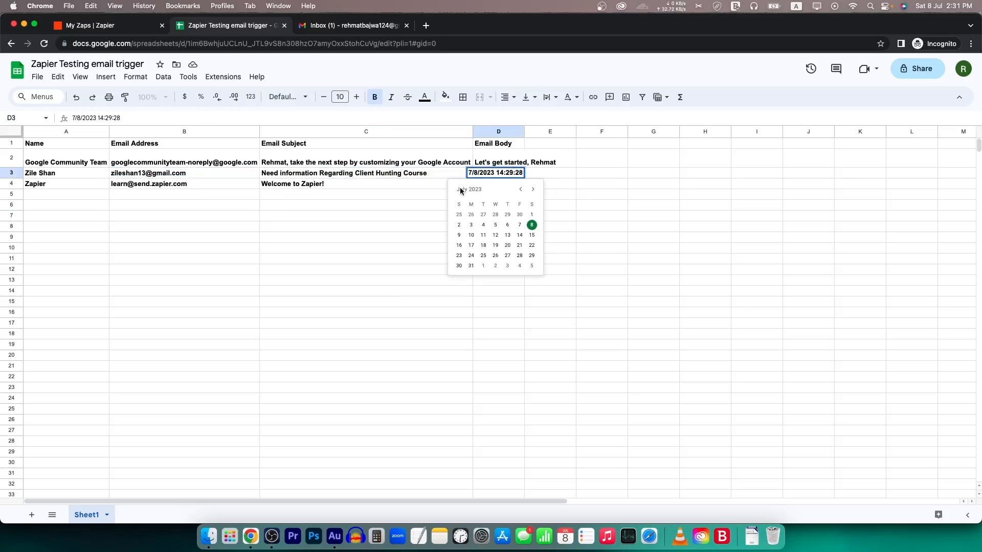
click(616, 165)
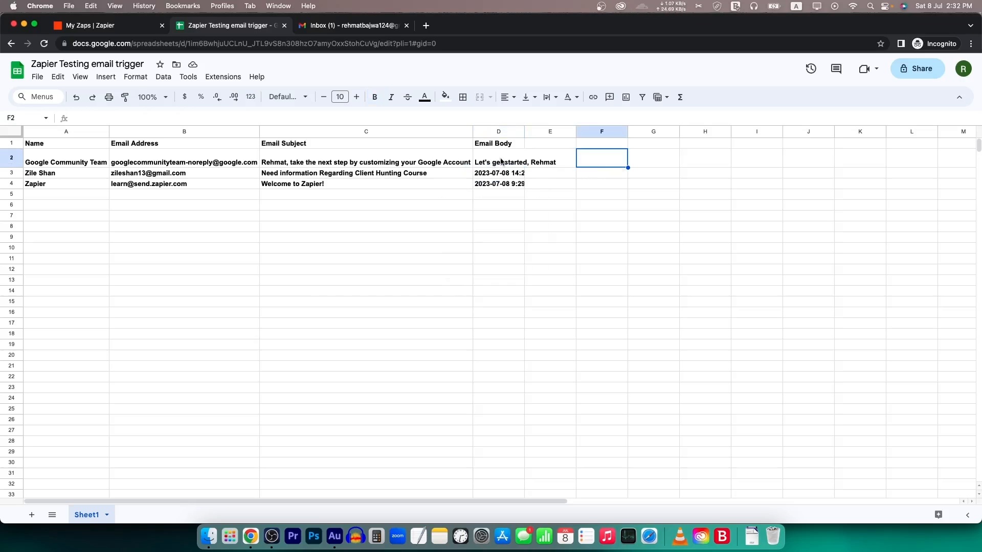
- Auto-fit column D so the full email dates show, and review rows A3:D4
double_click(523, 132)
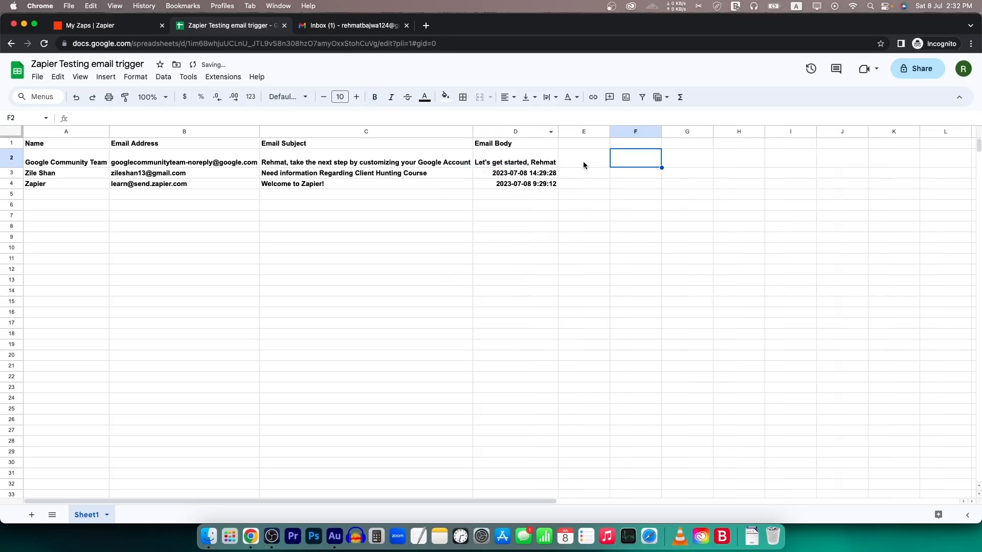
click(535, 177)
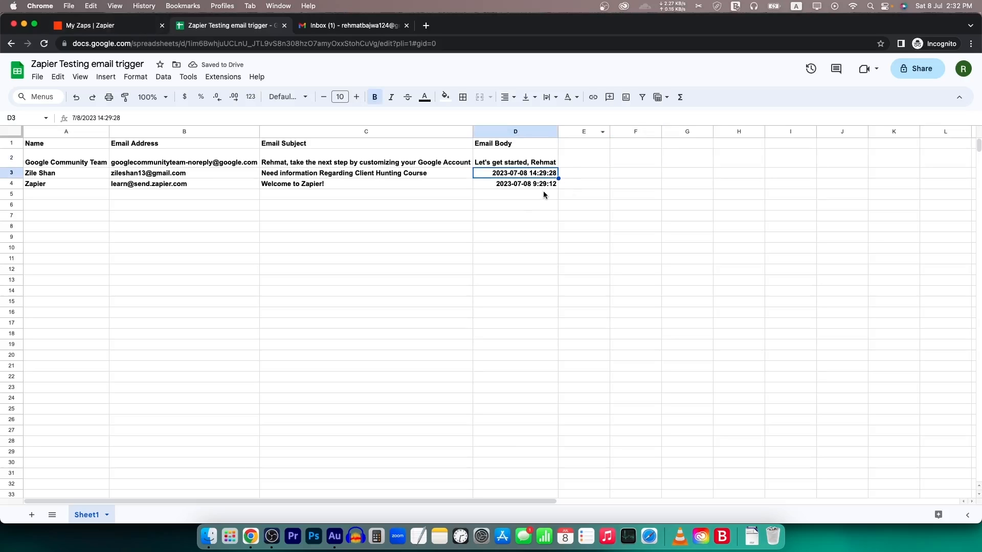
shift+click(532, 186)
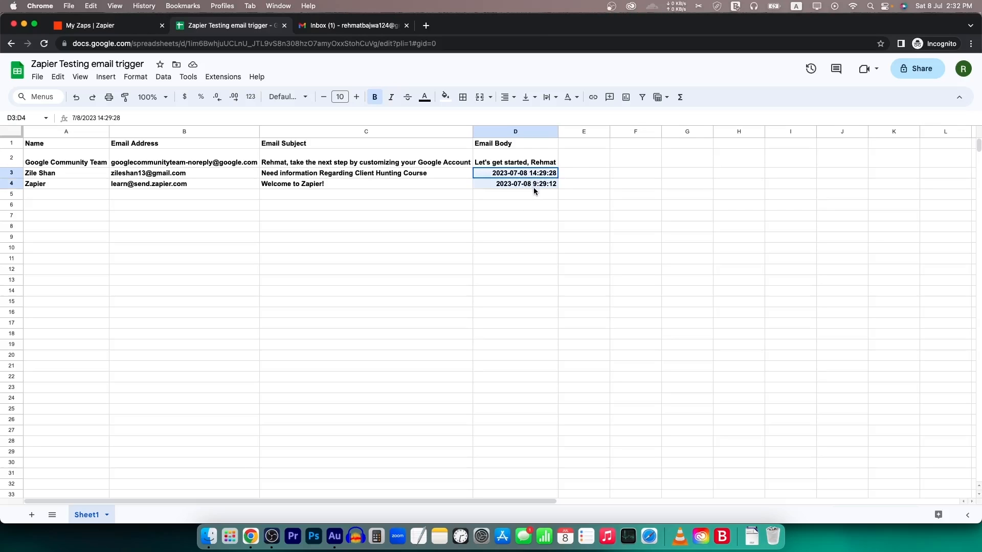
drag(51, 175, 508, 192)
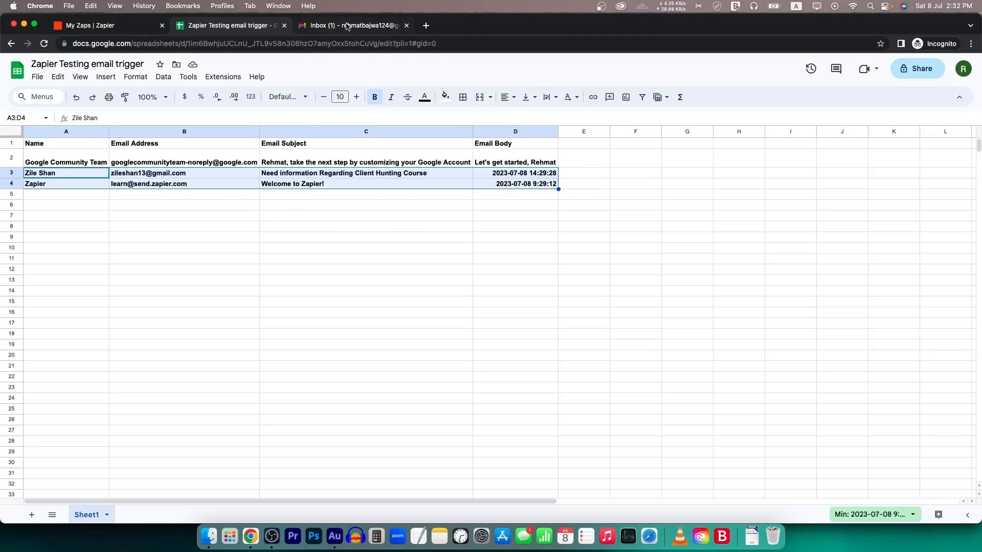
- Compare the email log against the Gmail inbox, checking the empty rows below
click(347, 26)
click(245, 25)
drag(57, 195, 568, 532)
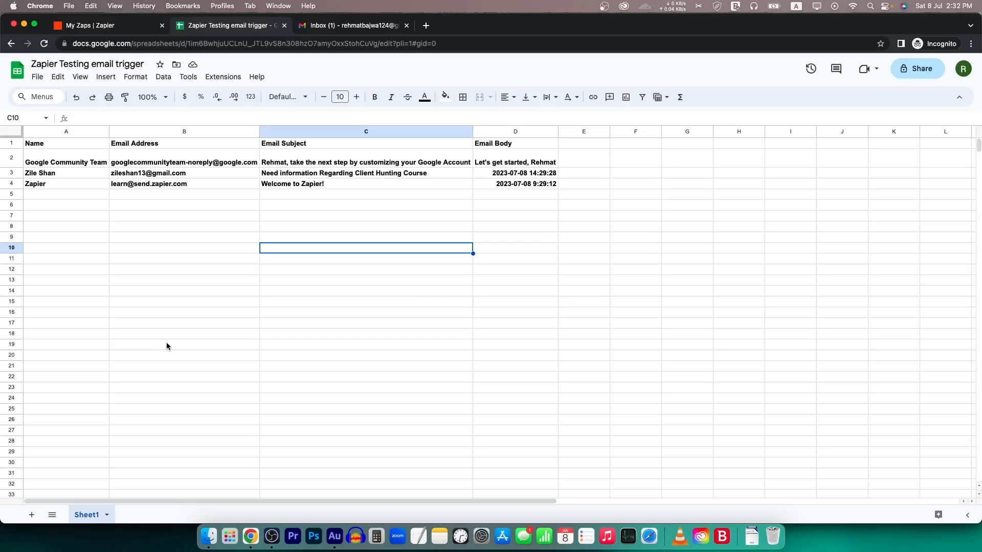
drag(64, 195, 528, 391)
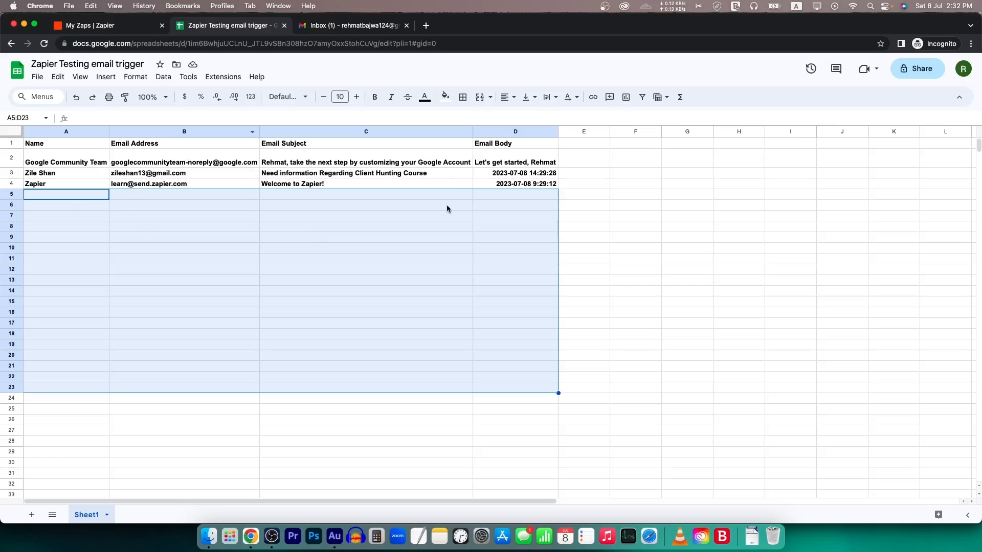
click(373, 28)
click(233, 27)
click(492, 219)
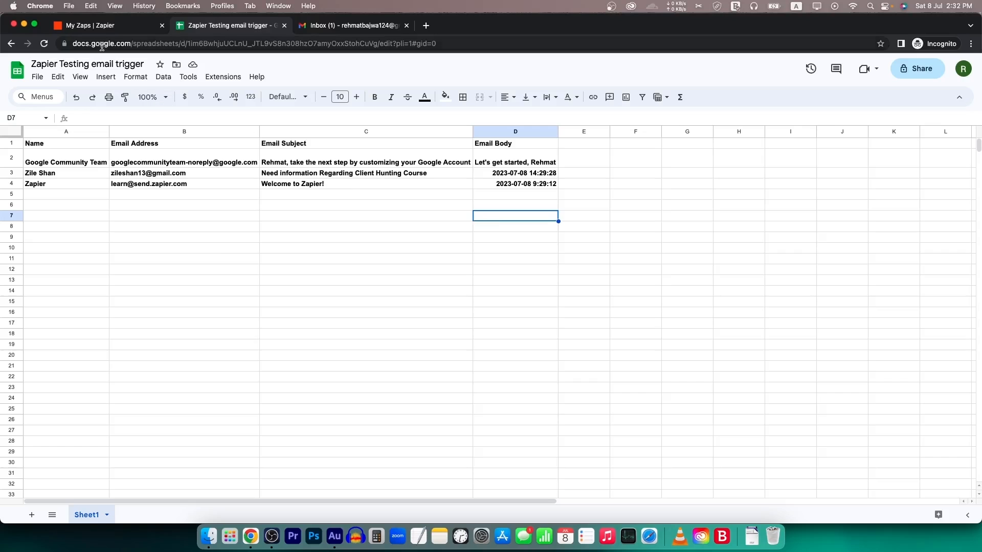
- Bring up the Zaps list showing 'new email to sheets' still running
click(117, 26)
click(252, 28)
click(455, 301)
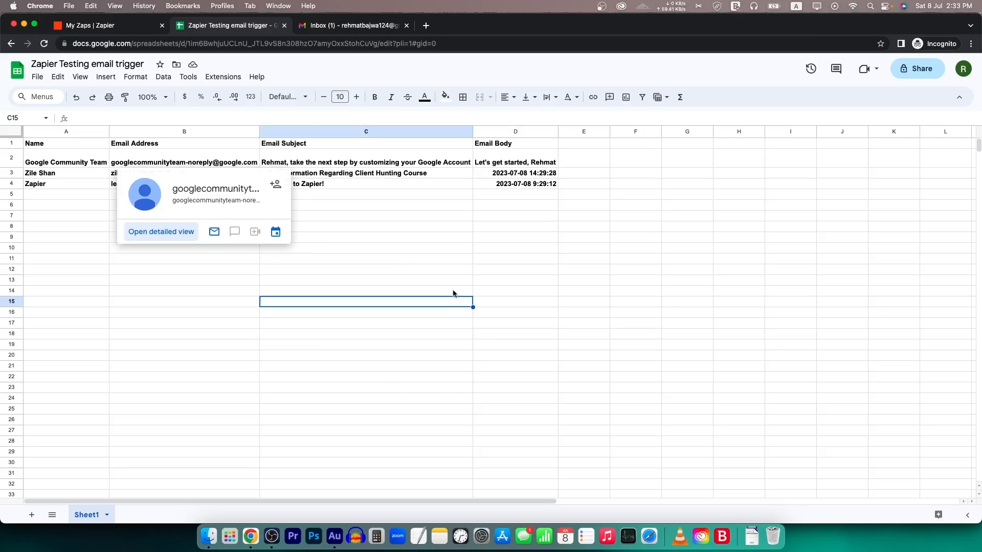
click(121, 25)
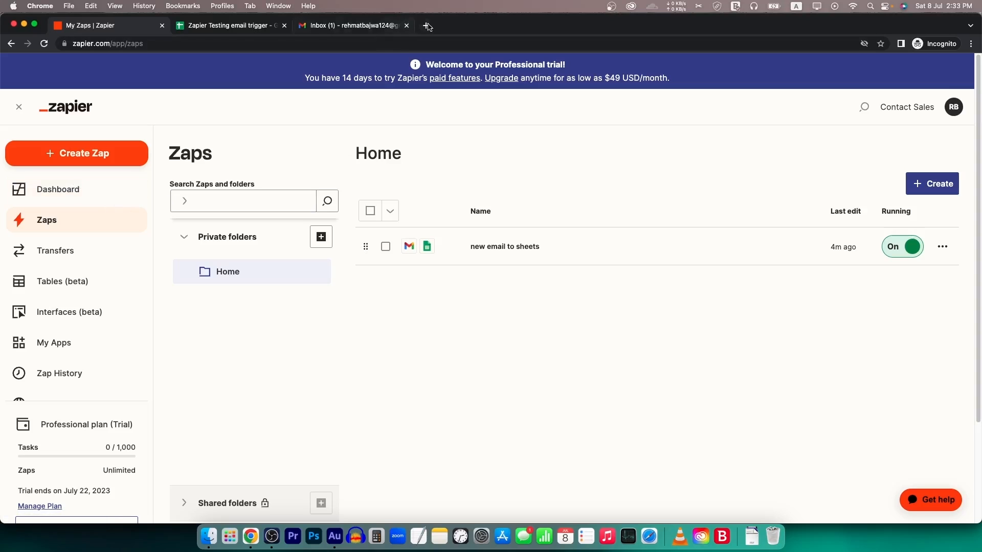
- Launch Google Forms from Gmail's apps grid and start a form from the Contact Information template
click(412, 28)
click(939, 72)
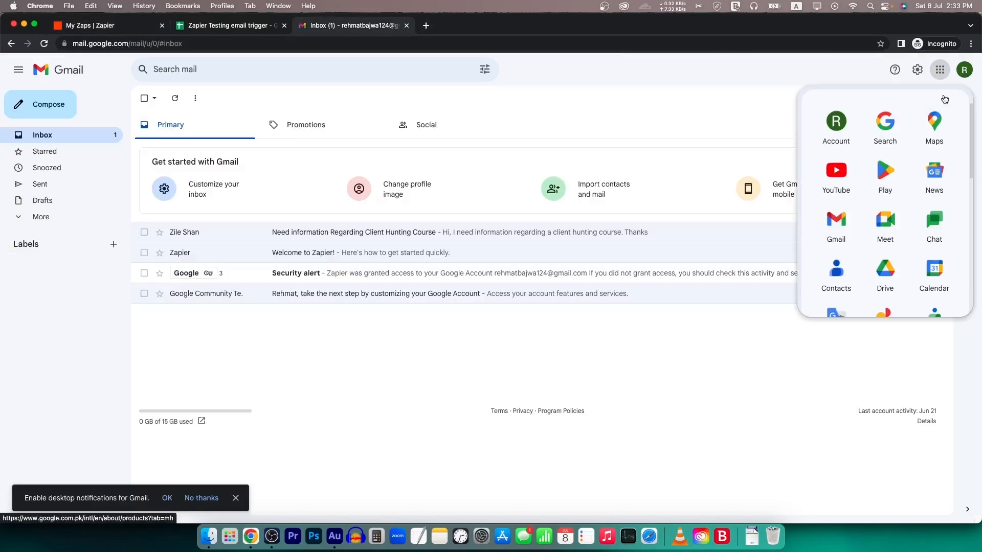
scroll(916, 266, down, 9)
click(838, 228)
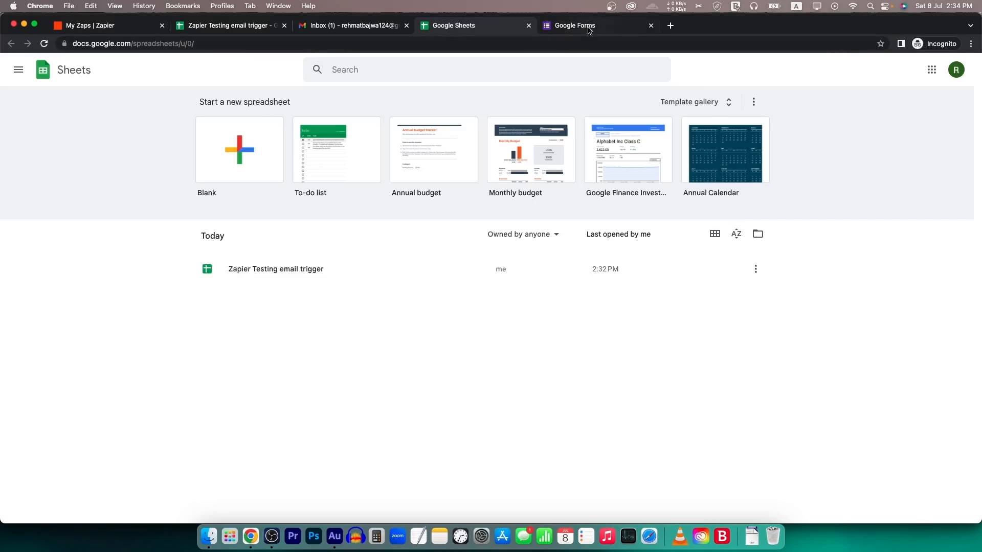
click(576, 28)
click(443, 28)
click(587, 28)
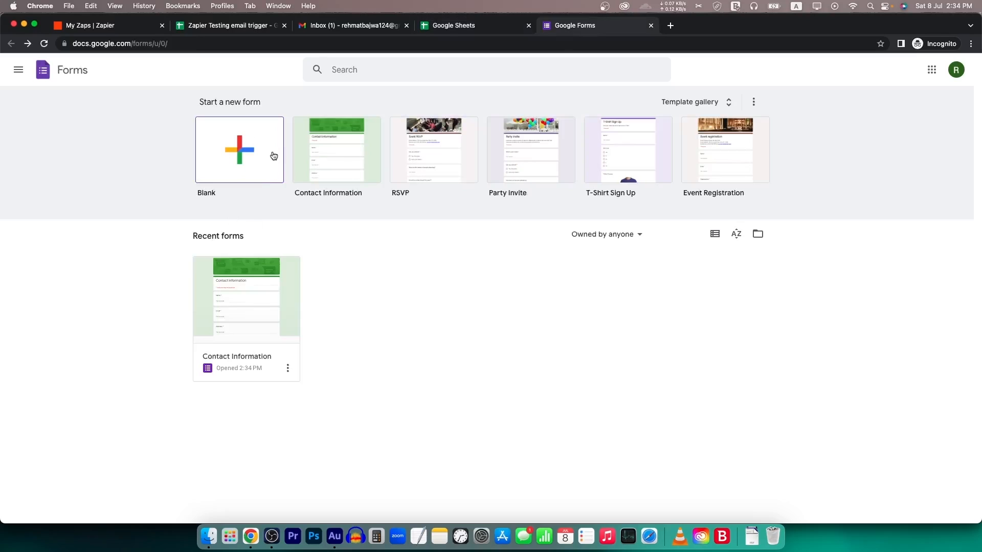
click(342, 157)
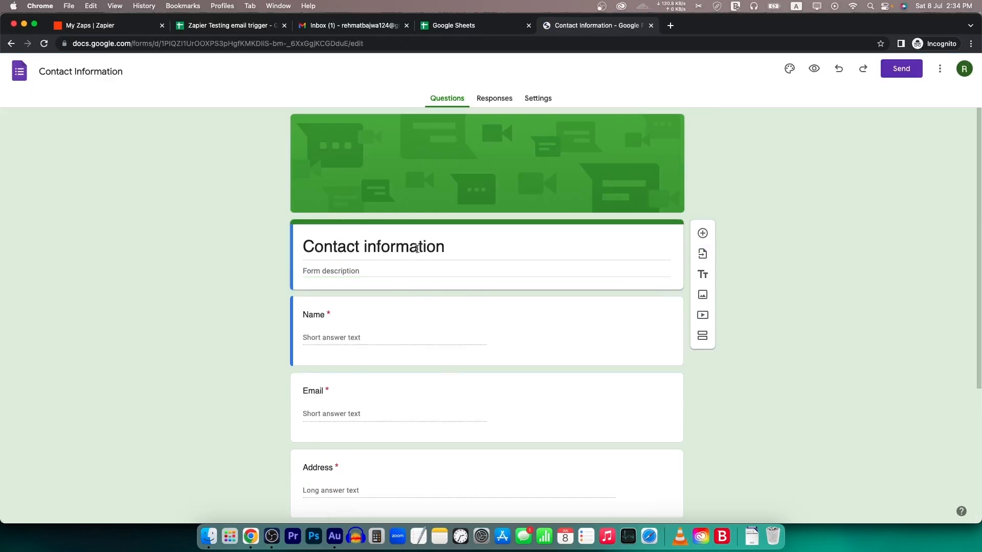
- Retitle the form 'Zapier Course' and rename the Name question to 'First Name'
double_click(416, 248)
triple_click(416, 252)
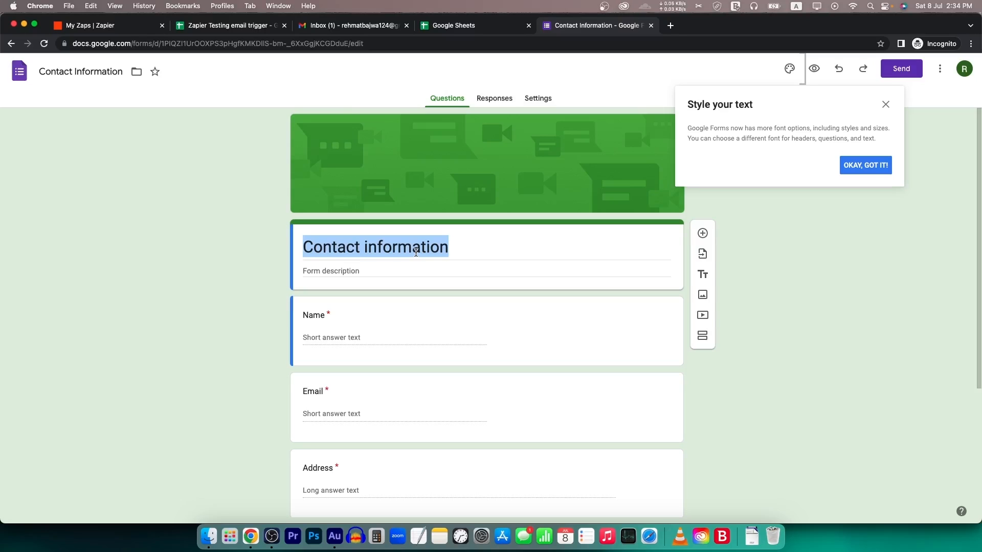
text(Zapier Course)
click(358, 290)
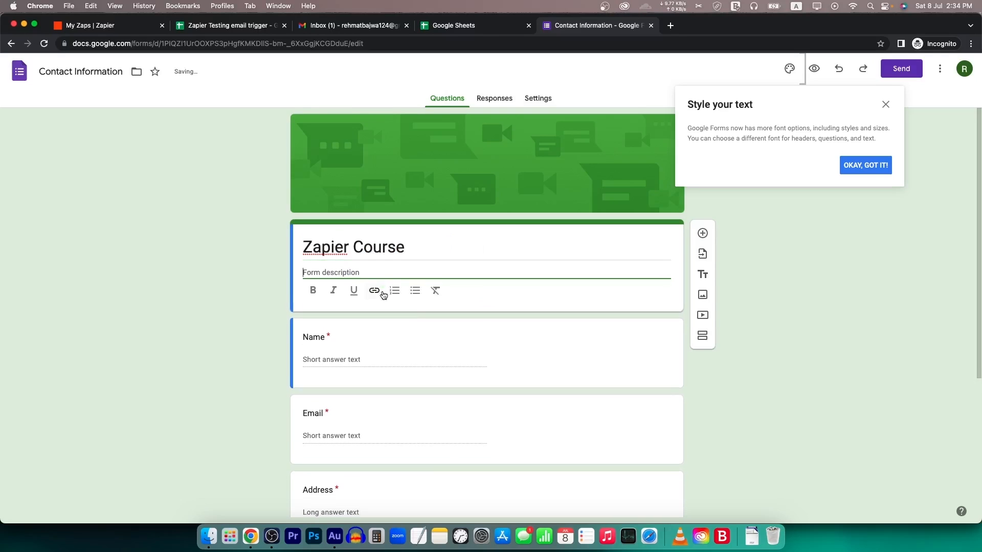
click(335, 344)
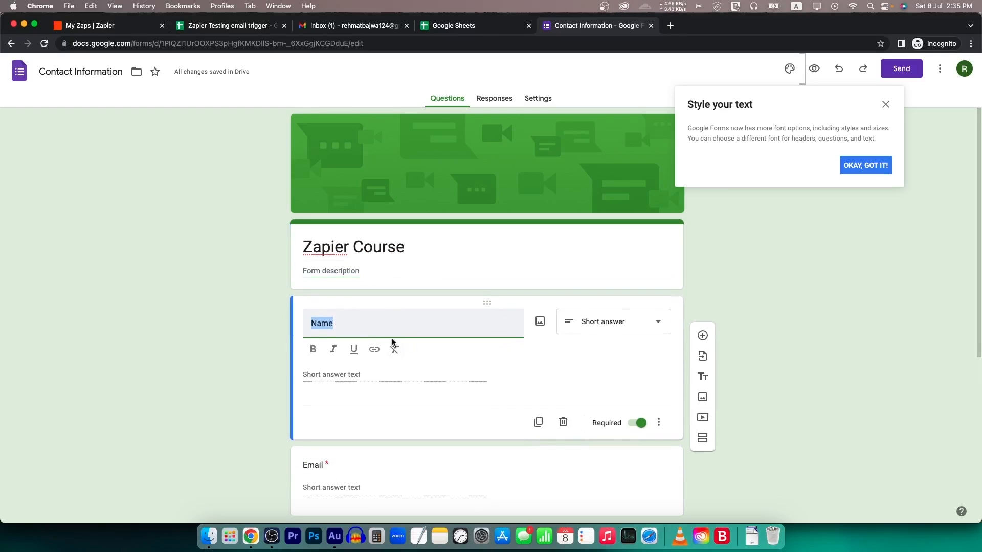
text(First Name)
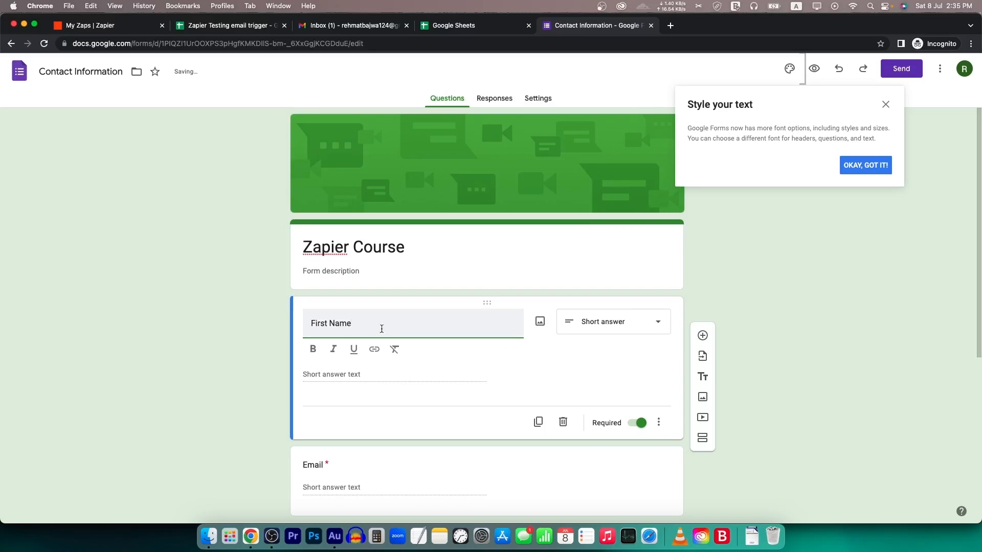
click(266, 316)
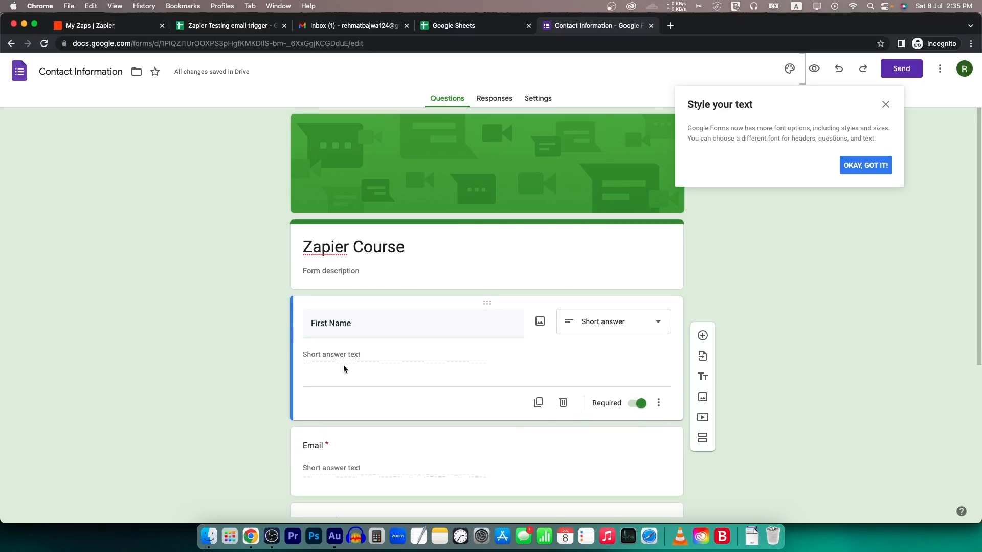
- Duplicate the First Name question as 'Last Name' and dismiss the text styling tip
click(538, 401)
double_click(316, 401)
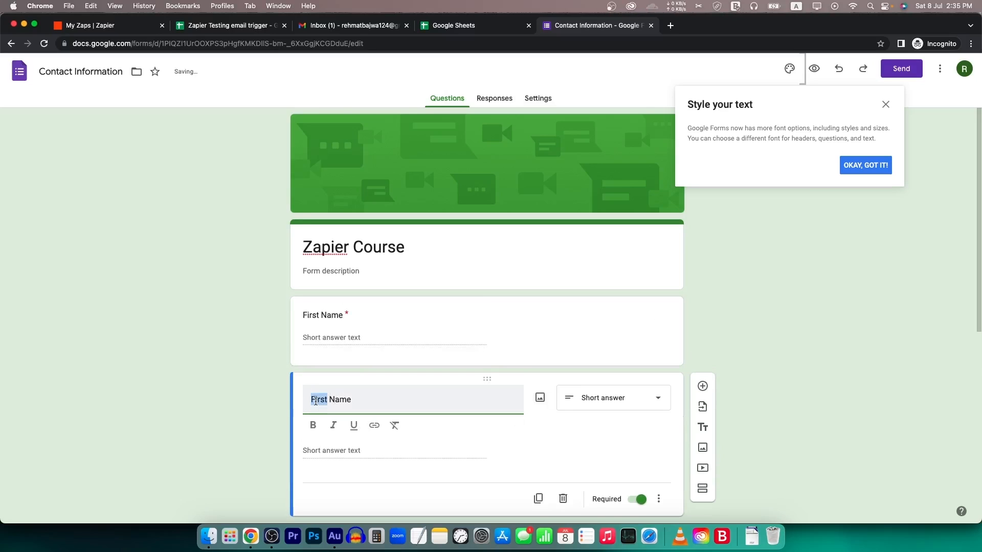
text(Last)
click(223, 381)
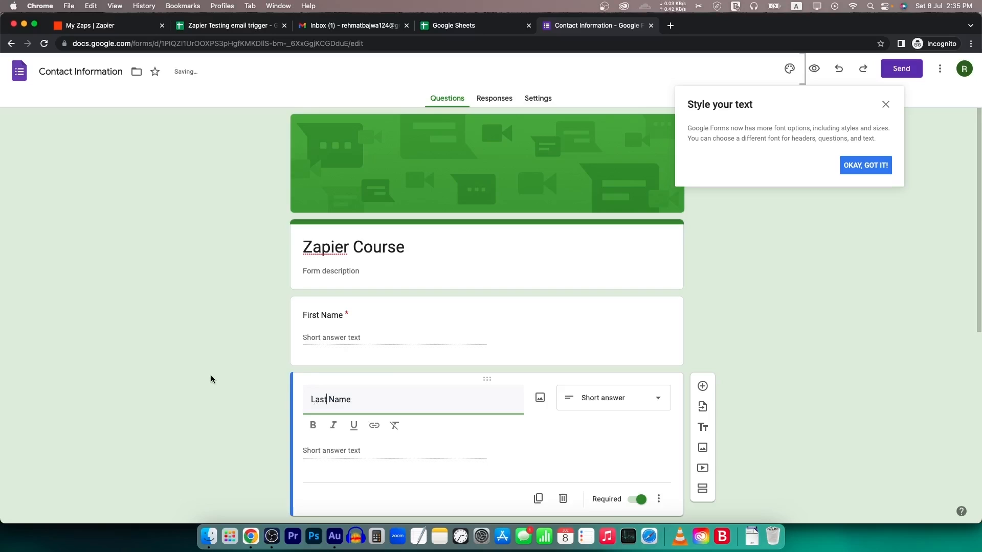
scroll(381, 369, down, 4)
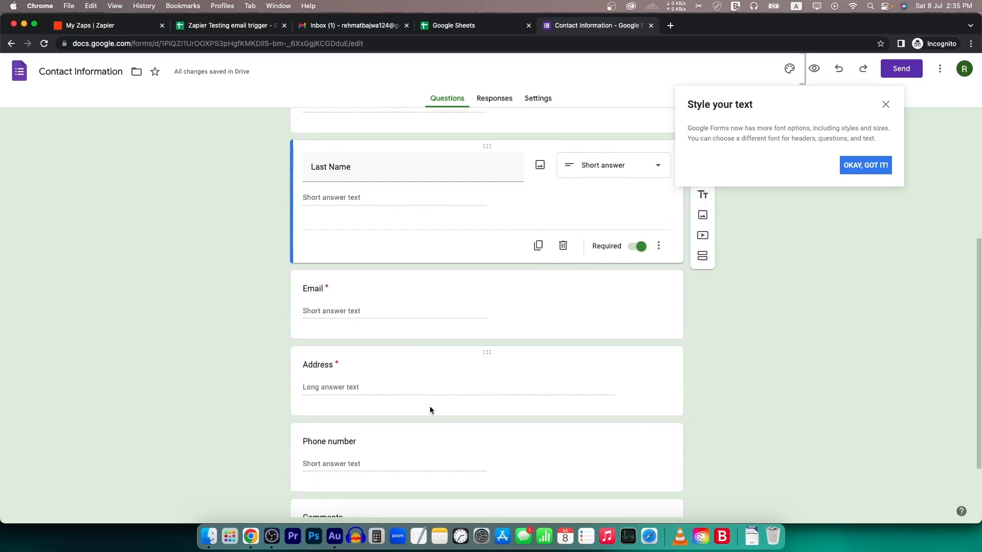
scroll(432, 410, down, 2)
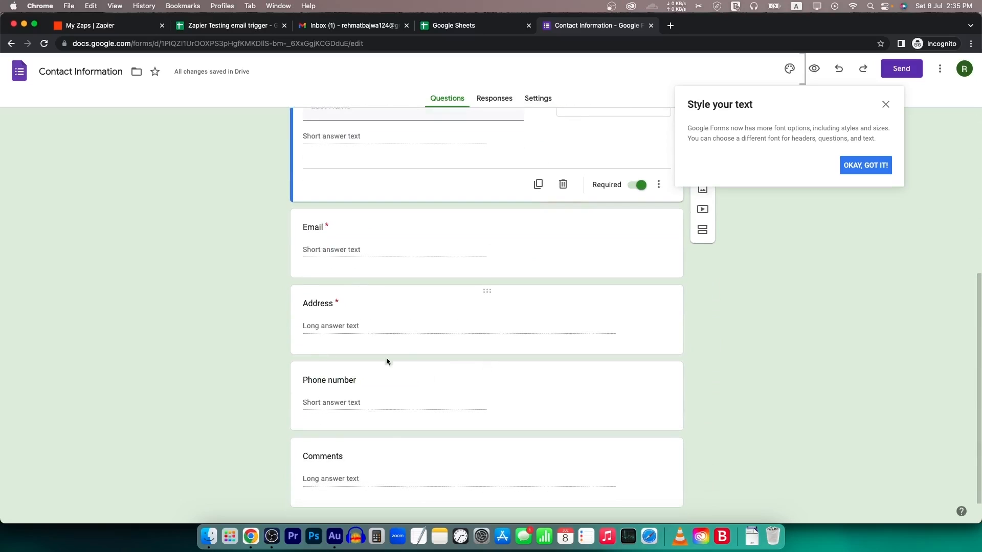
click(865, 165)
scroll(724, 308, up, 6)
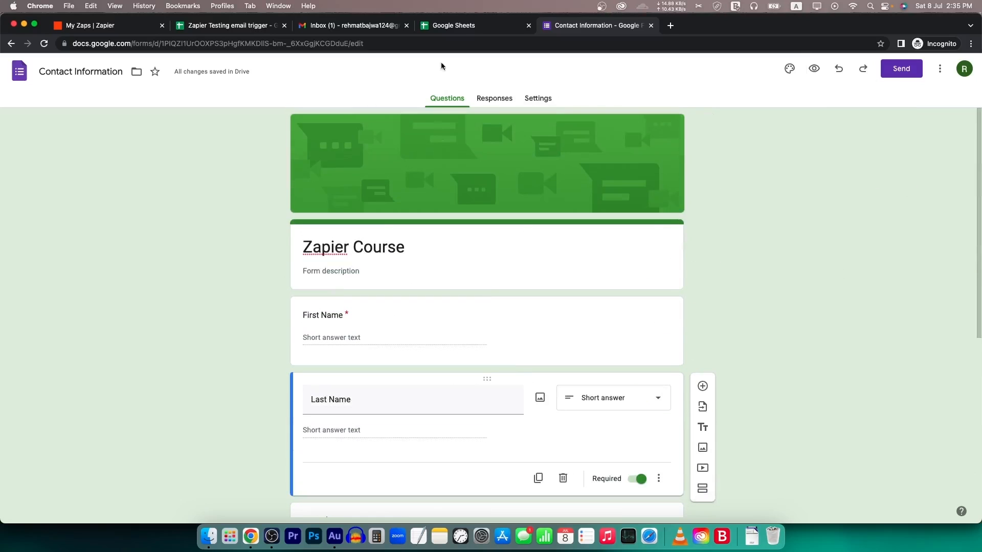
- From the Responses tab, create a new response spreadsheet called 'Zapier Testing Google Form'
click(500, 104)
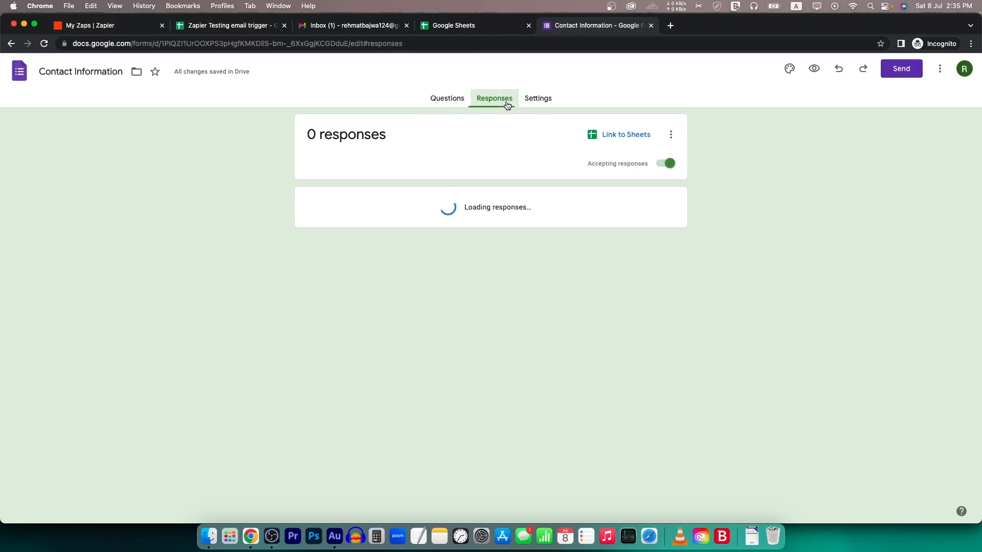
click(624, 135)
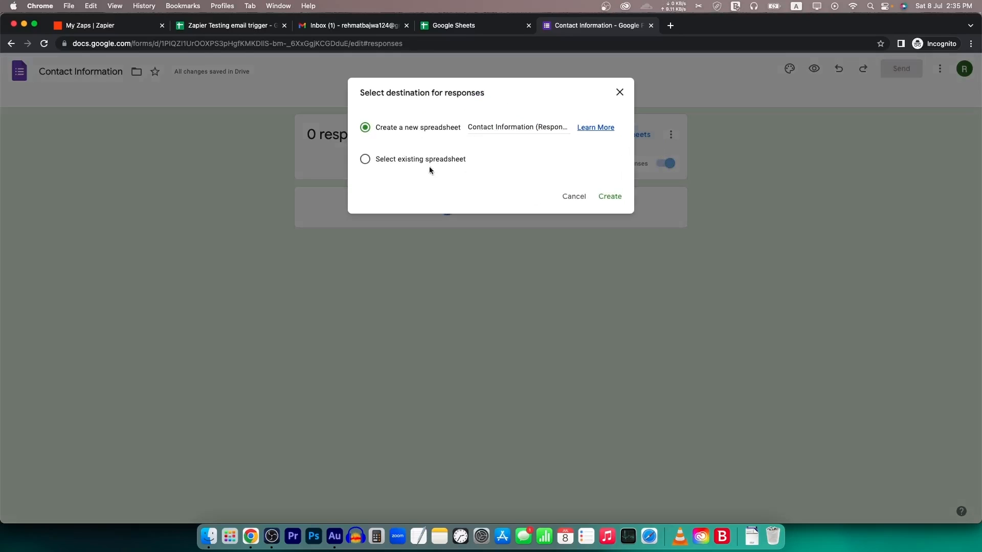
click(506, 126)
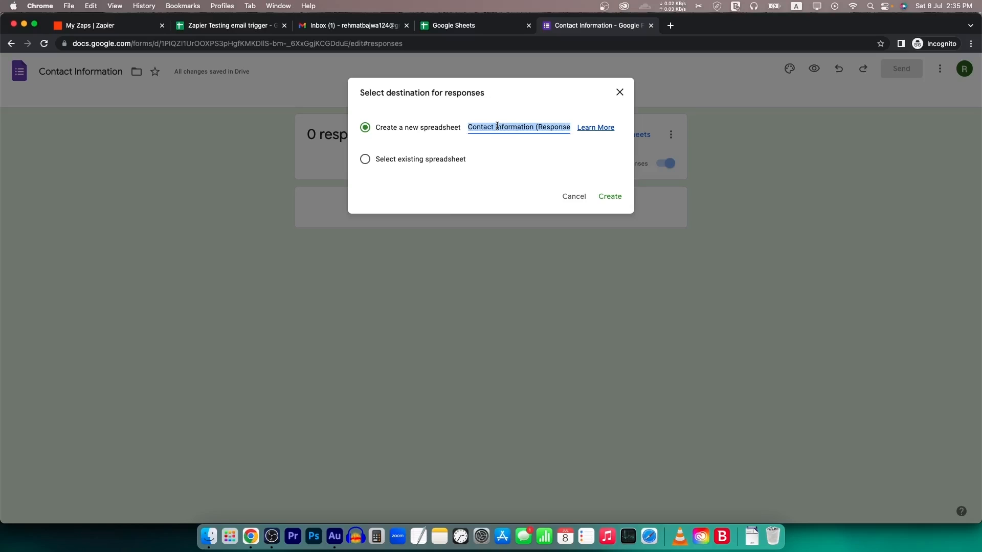
text(Zapier)
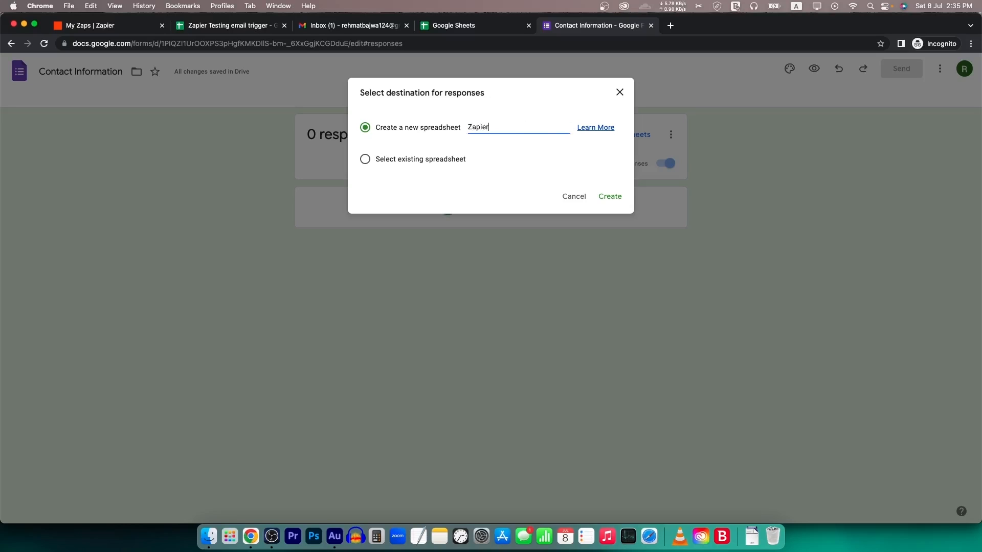
text( Testing)
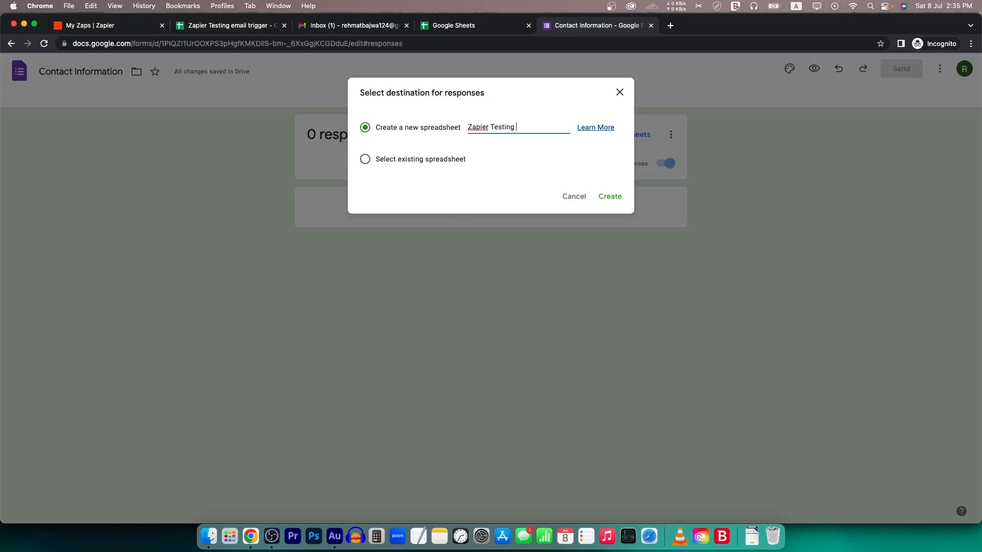
text( Google Form)
click(613, 198)
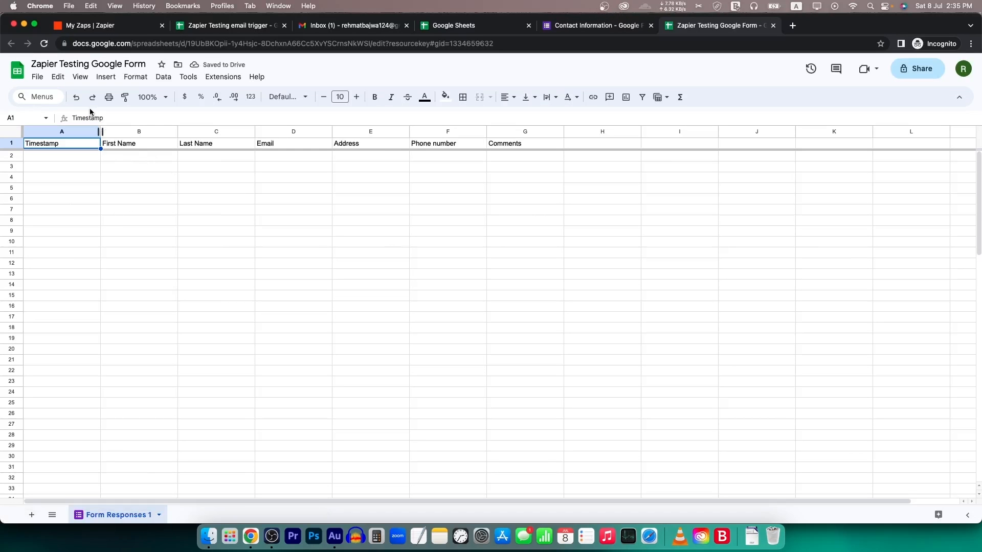
- Compare the form's questions with the response sheet's column headers and empty rows
click(614, 27)
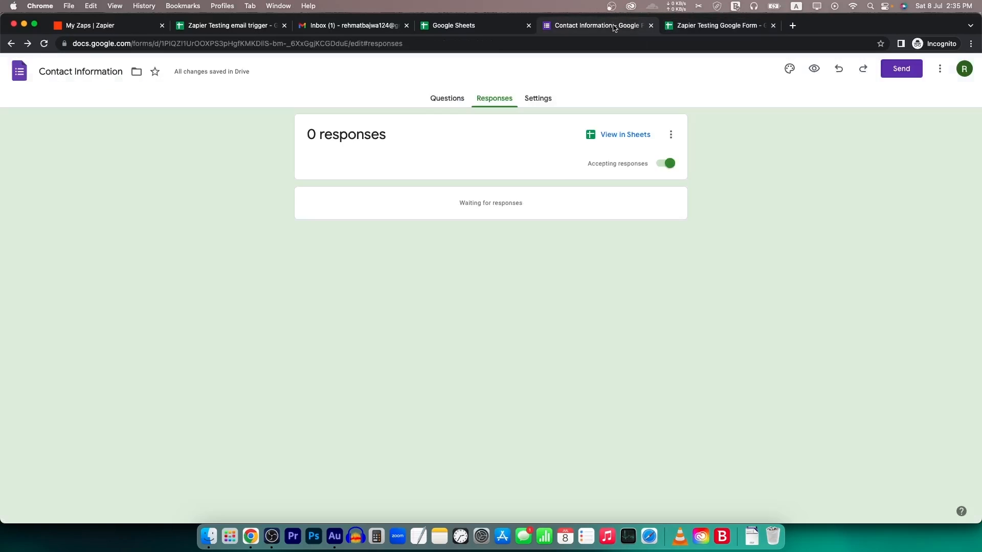
click(447, 98)
scroll(327, 339, down, 5)
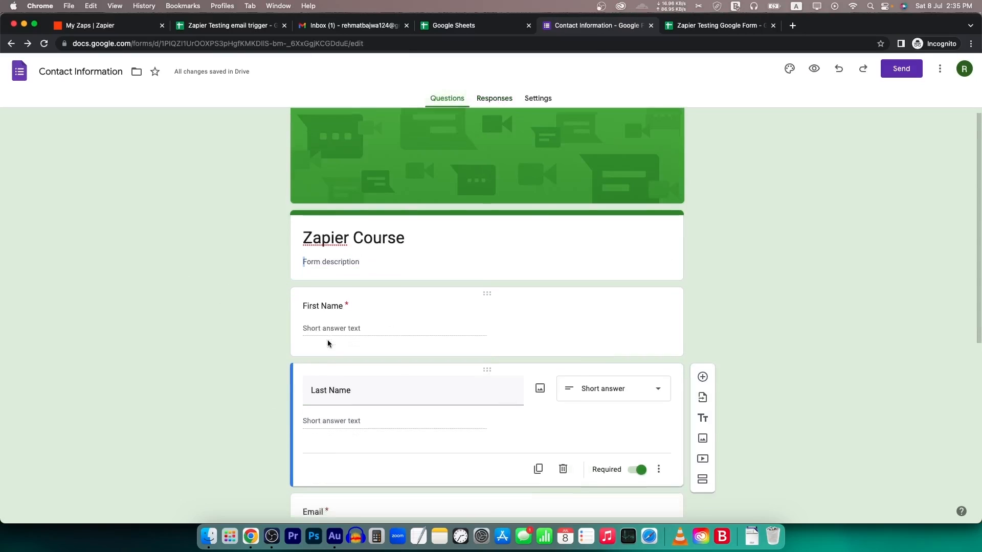
click(667, 25)
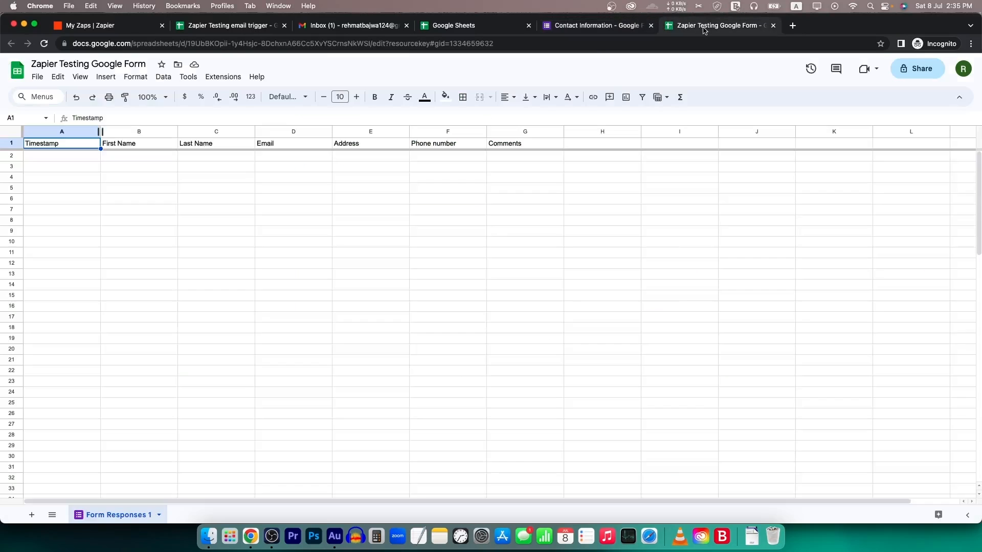
drag(68, 145, 217, 143)
drag(490, 137, 535, 144)
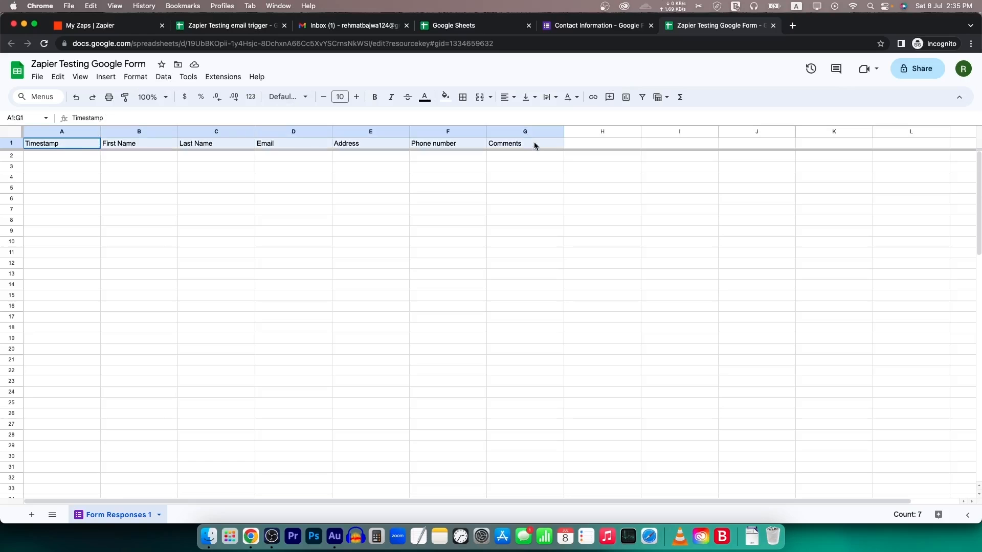
drag(82, 157, 542, 503)
scroll(542, 301, up, 10)
click(318, 188)
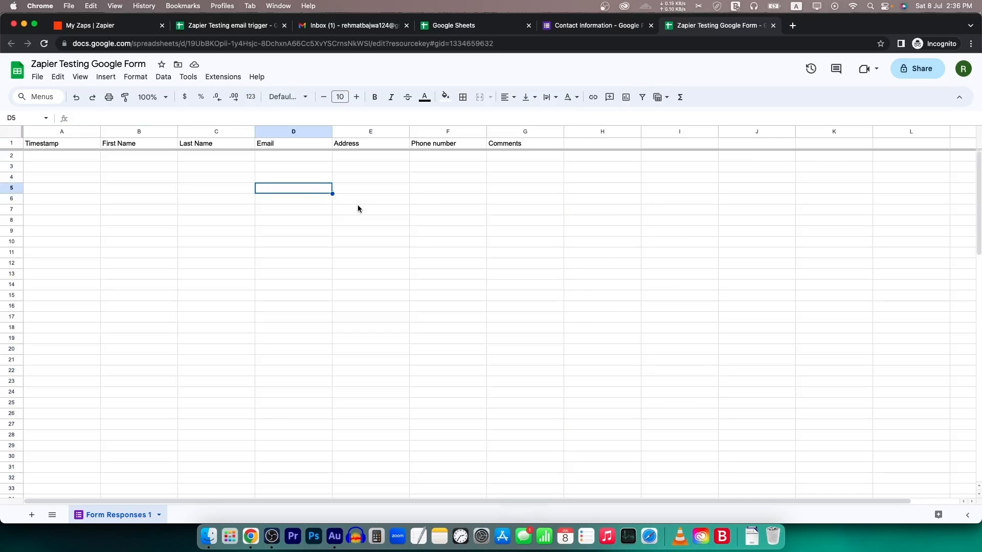
drag(68, 160, 504, 175)
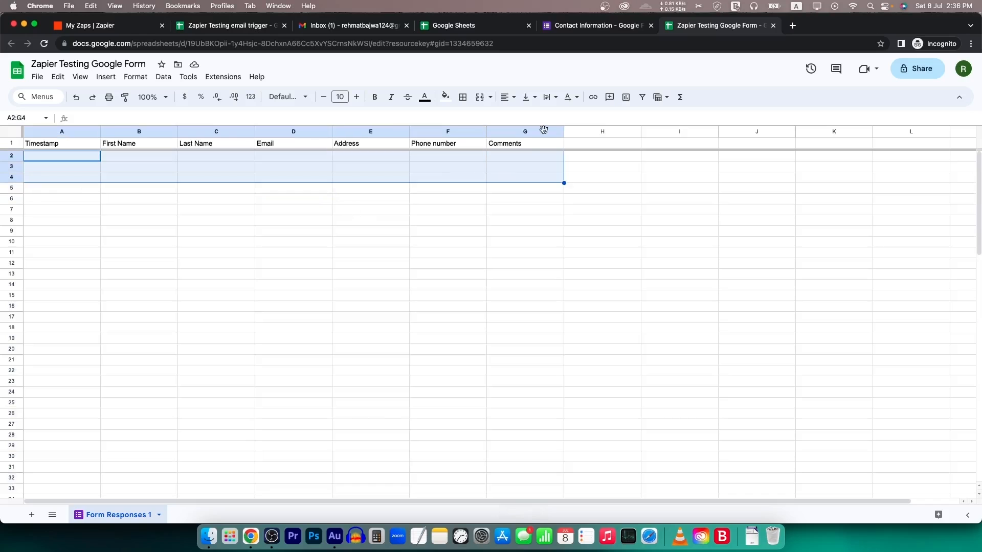
- Close the older Zapier Testing email trigger tab, keeping the response sheet open
click(610, 26)
click(715, 25)
middle_click(236, 29)
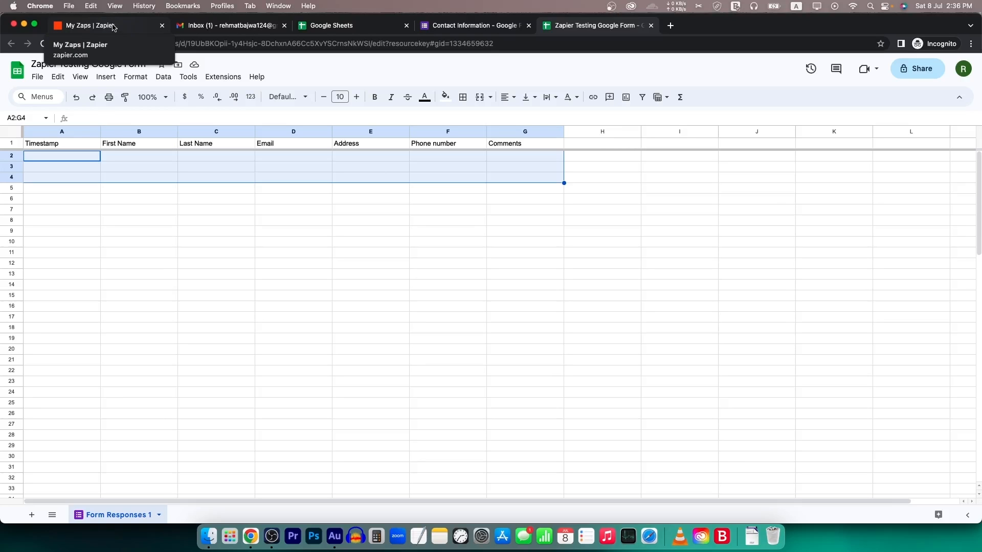
- Copy the Zapier Course form's shareable link from the Send dialog
click(262, 26)
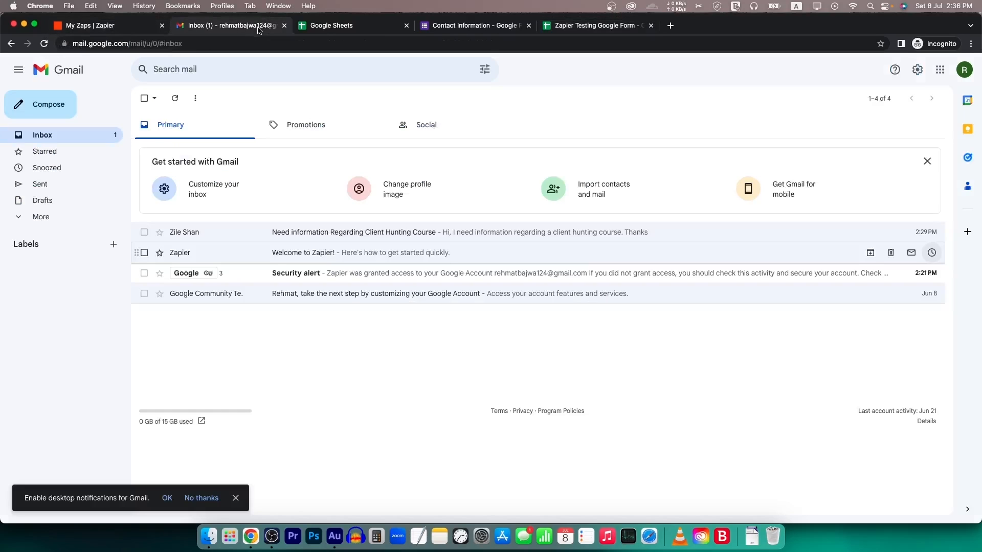
click(133, 30)
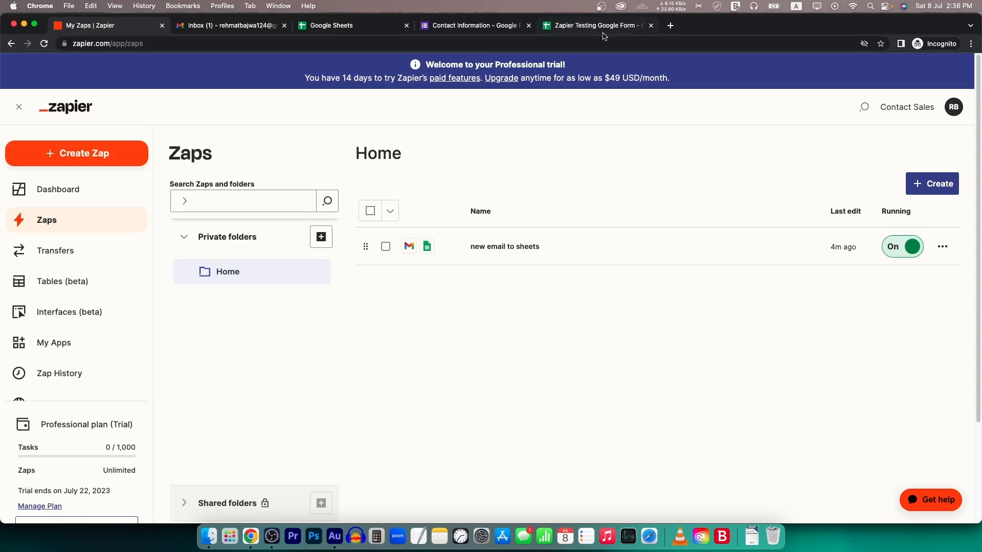
click(603, 30)
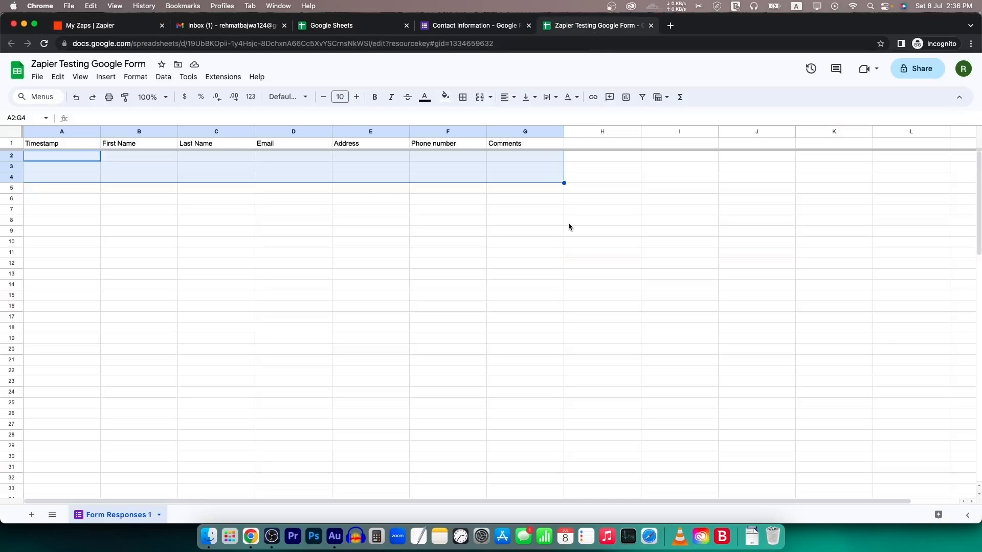
click(501, 26)
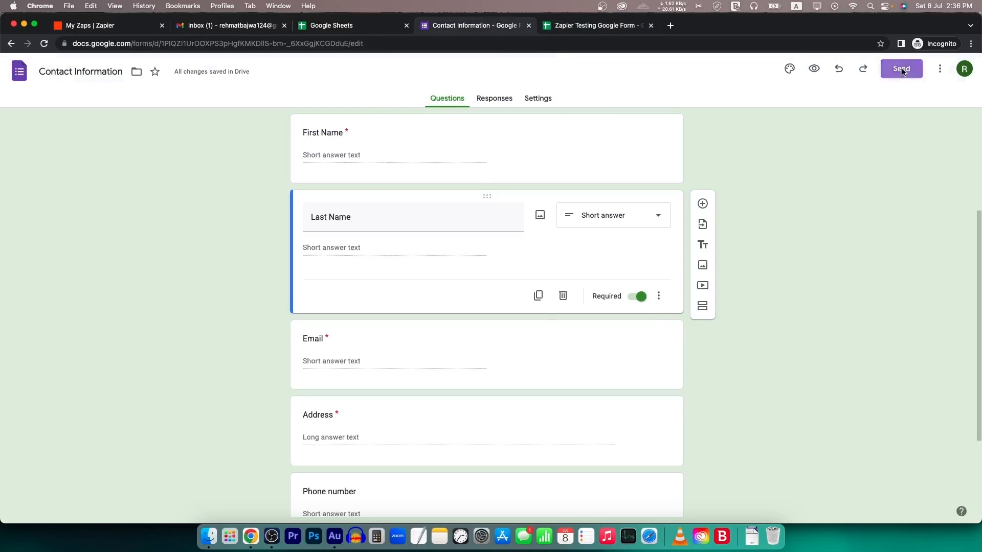
click(900, 68)
click(451, 164)
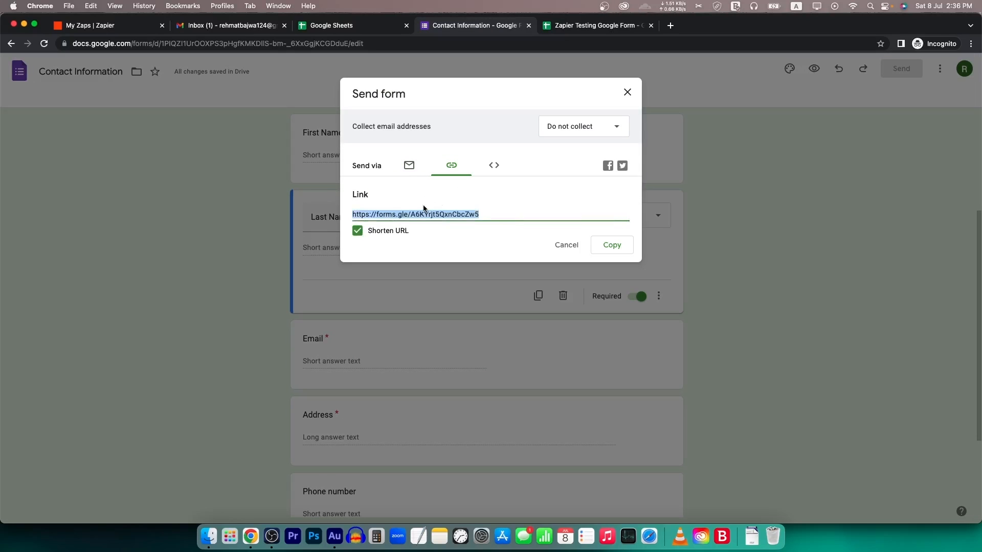
click(619, 247)
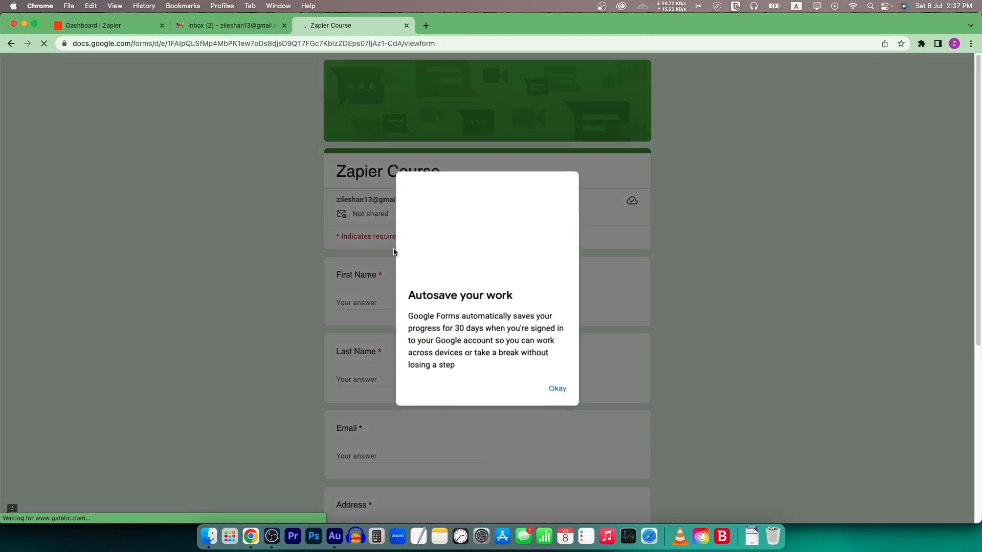
- Start the test response by entering a first name and an email address
click(556, 389)
click(382, 298)
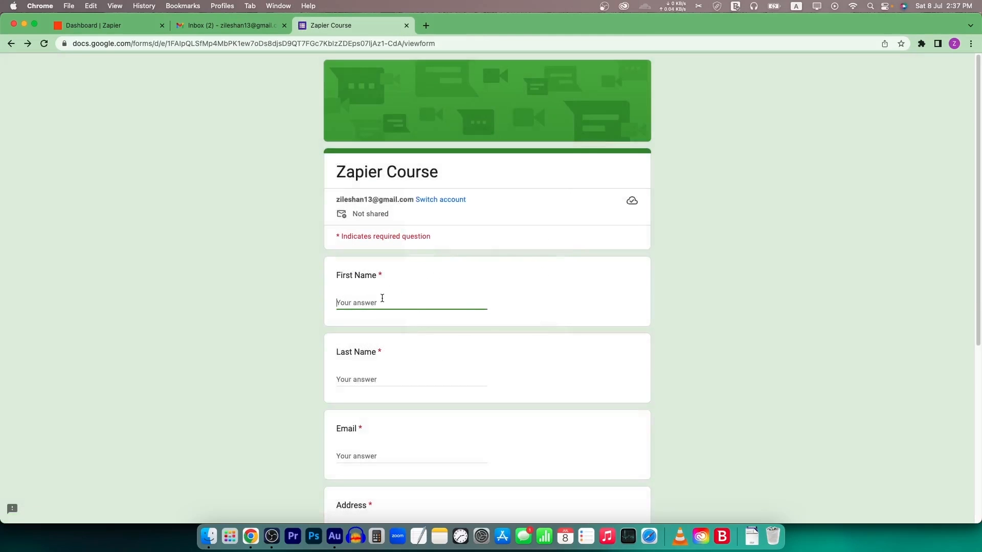
text(Soban)
key(Tab)
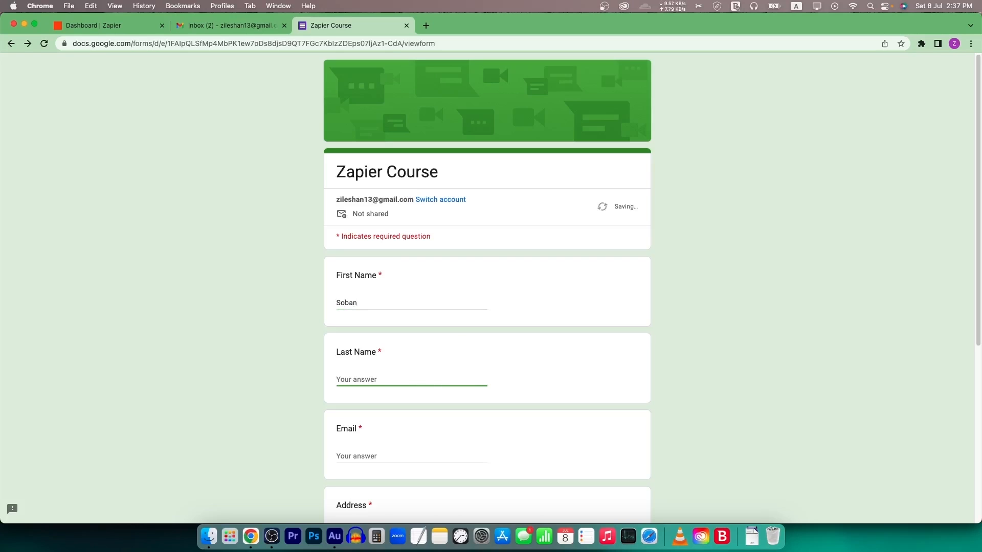
key(Tab)
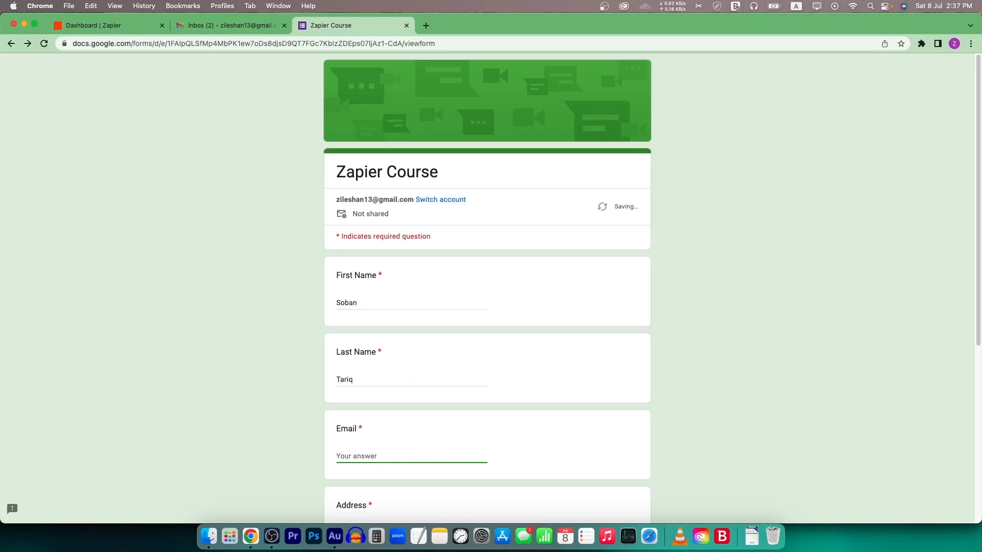
- Answer the Address and Phone number questions with the respondent's details
scroll(414, 377, down, 3)
click(396, 442)
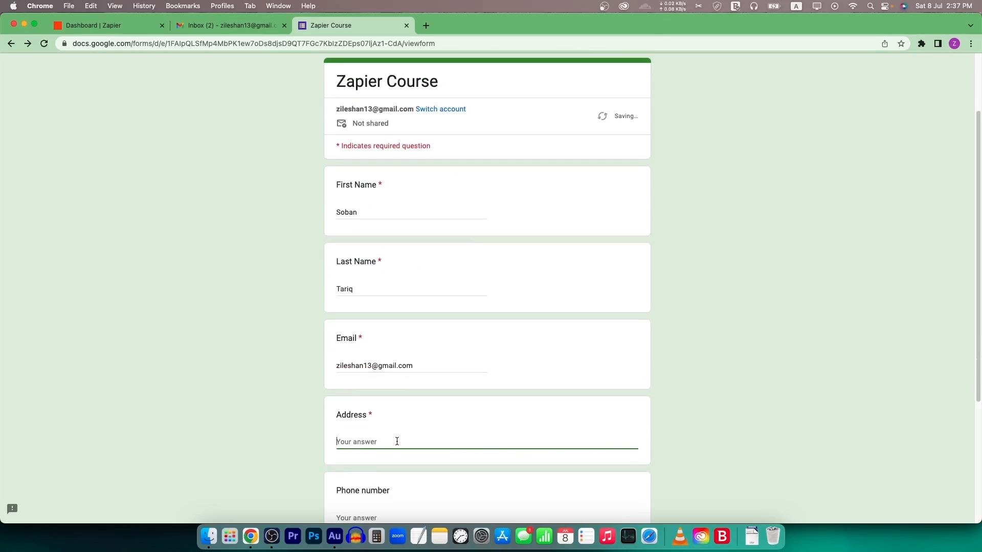
text(Multan)
key(Tab)
scroll(389, 434, down, 4)
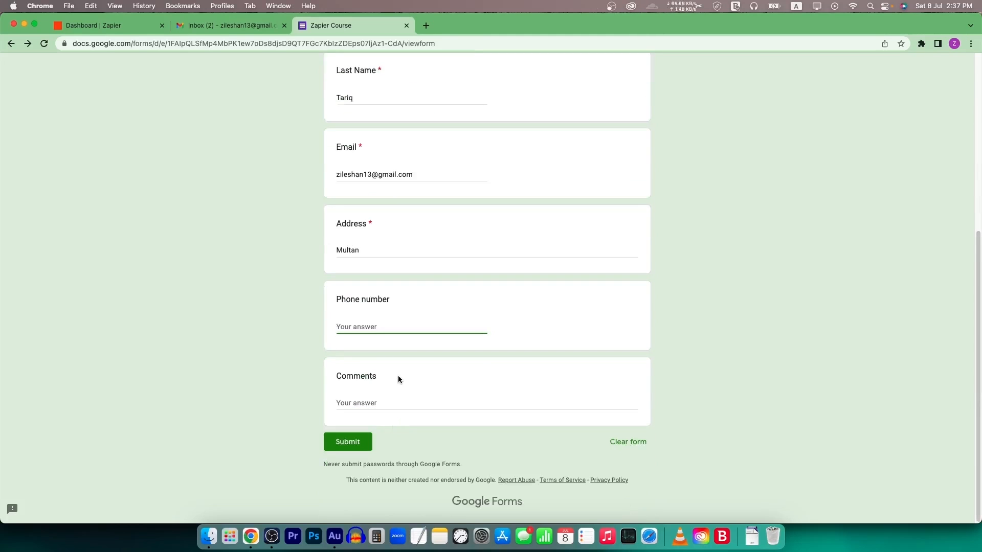
- Write the comment 'Thank', submit the form, and find the response in sheet row 2
click(379, 402)
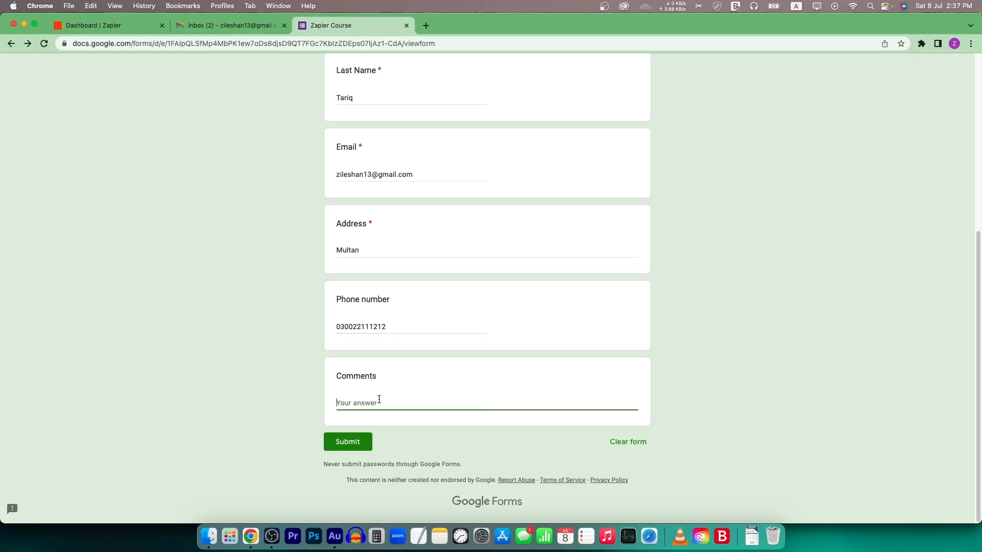
text(Thank You)
scroll(379, 285, up, 5)
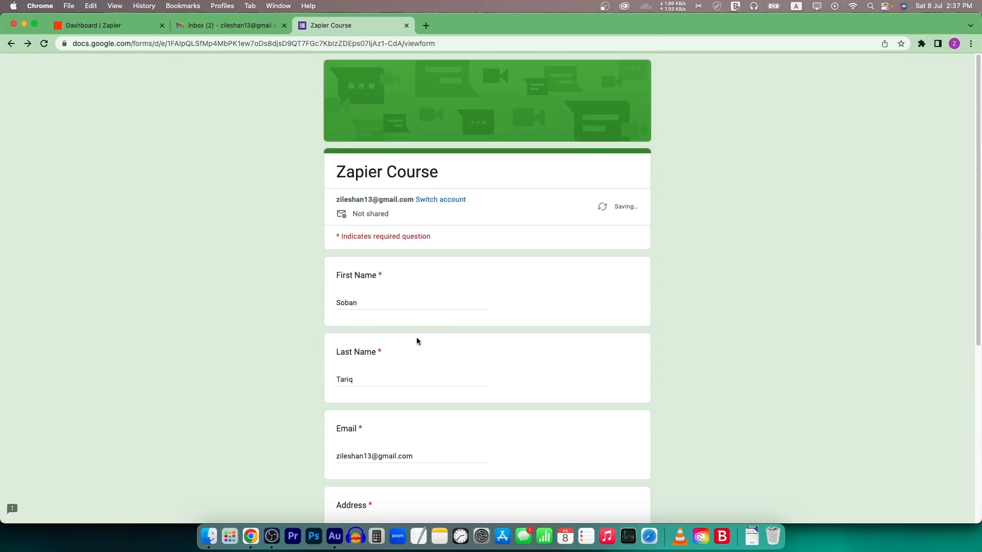
scroll(353, 357, down, 5)
click(359, 515)
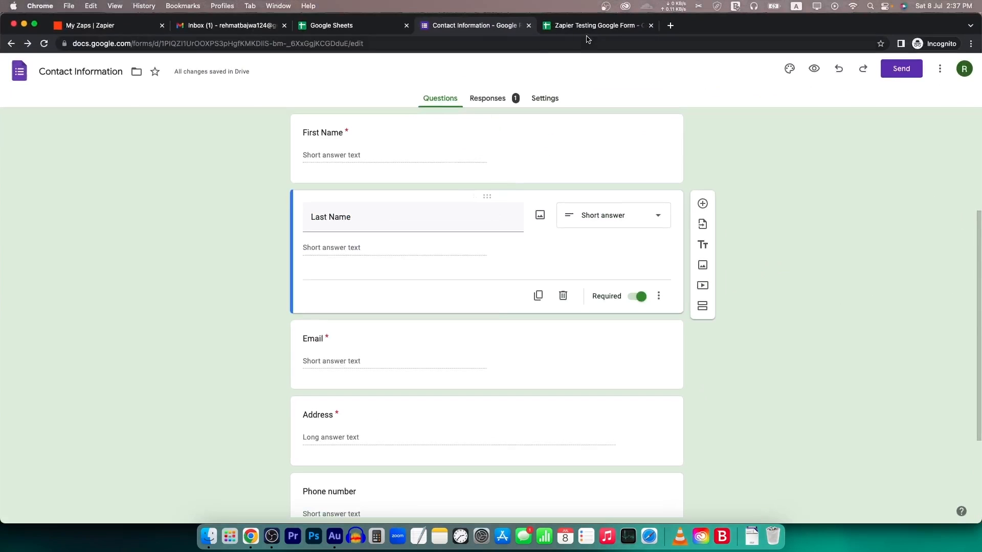
click(593, 25)
drag(83, 157, 572, 159)
- Create a new Zap from the Zapier Zaps list
click(487, 217)
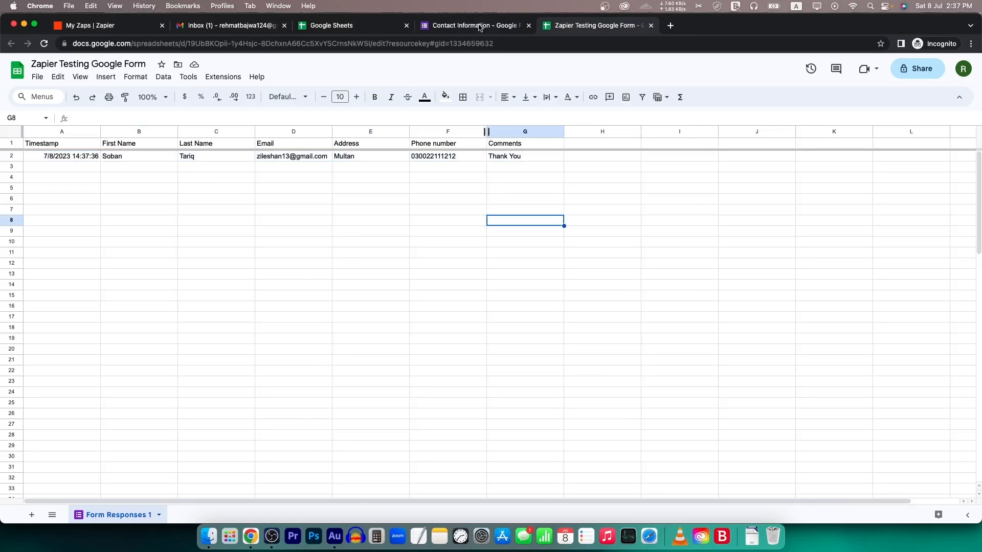
click(479, 25)
click(94, 28)
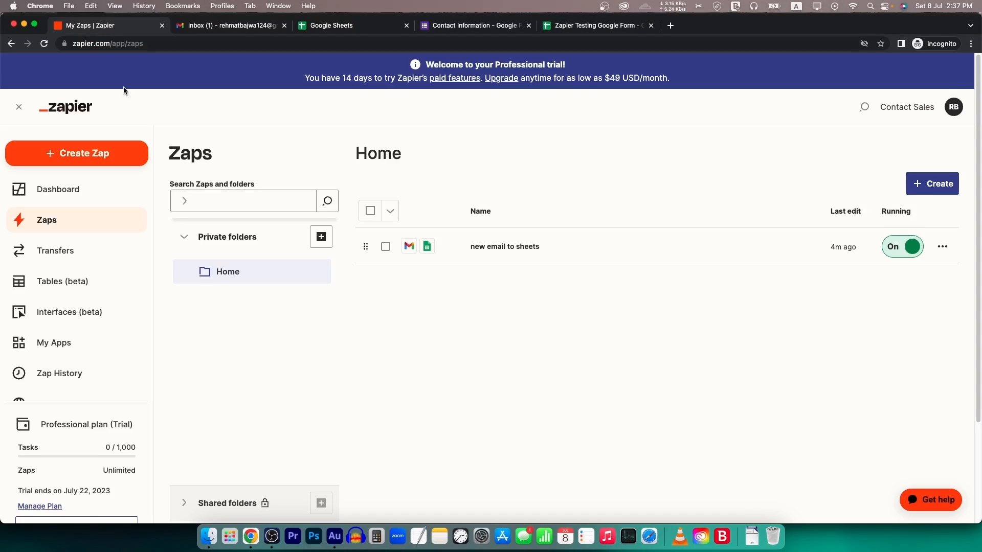
click(94, 156)
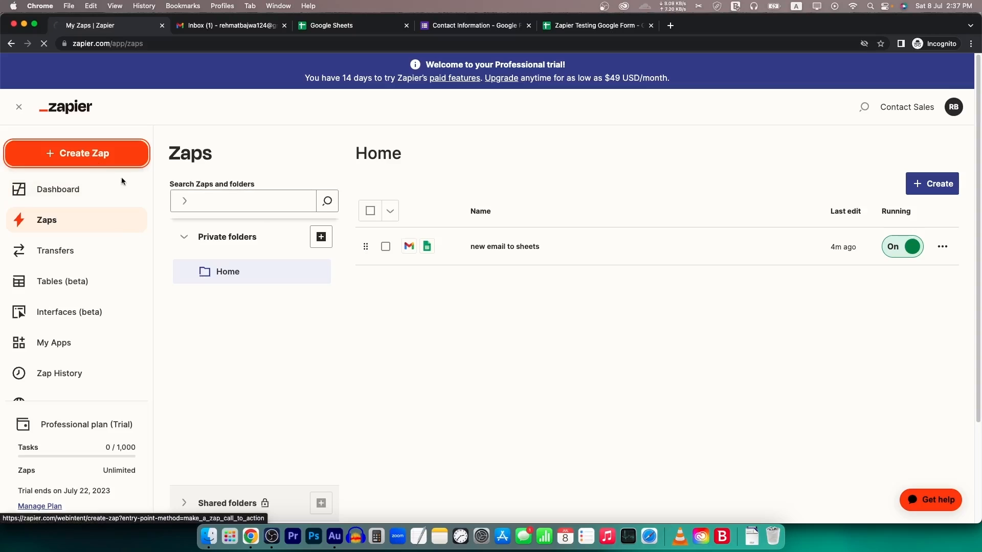
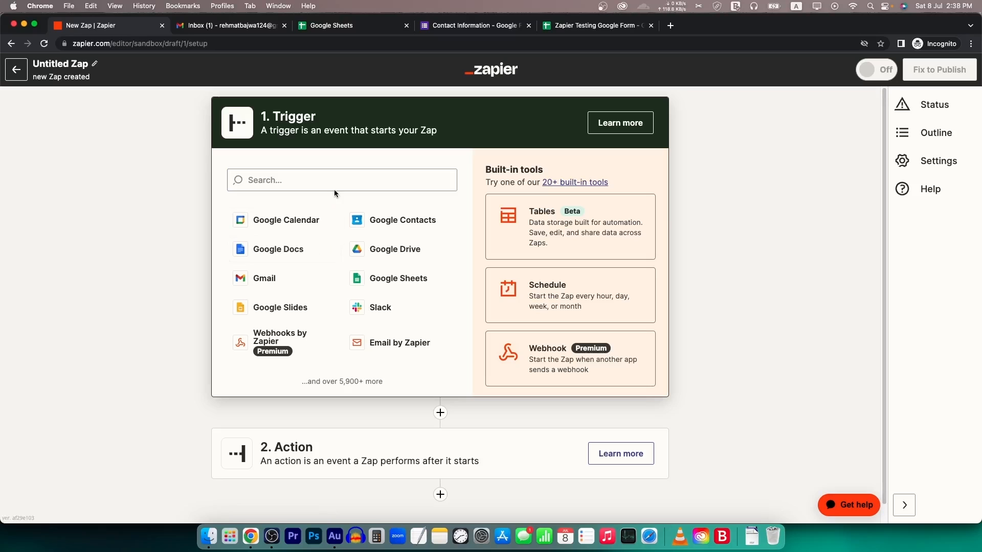
- Set the Zap trigger to Google Forms with the New Form Response event
click(338, 184)
text(google form)
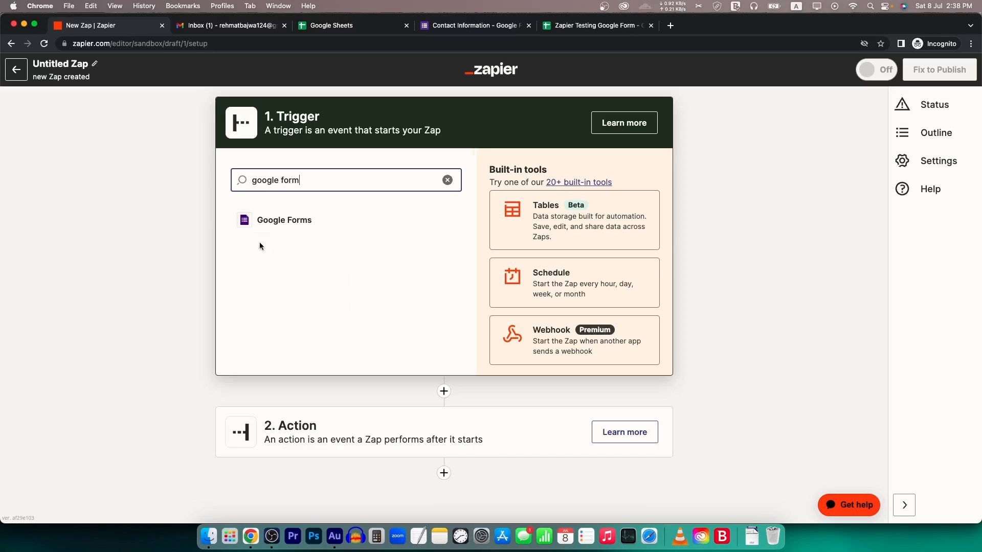
click(276, 224)
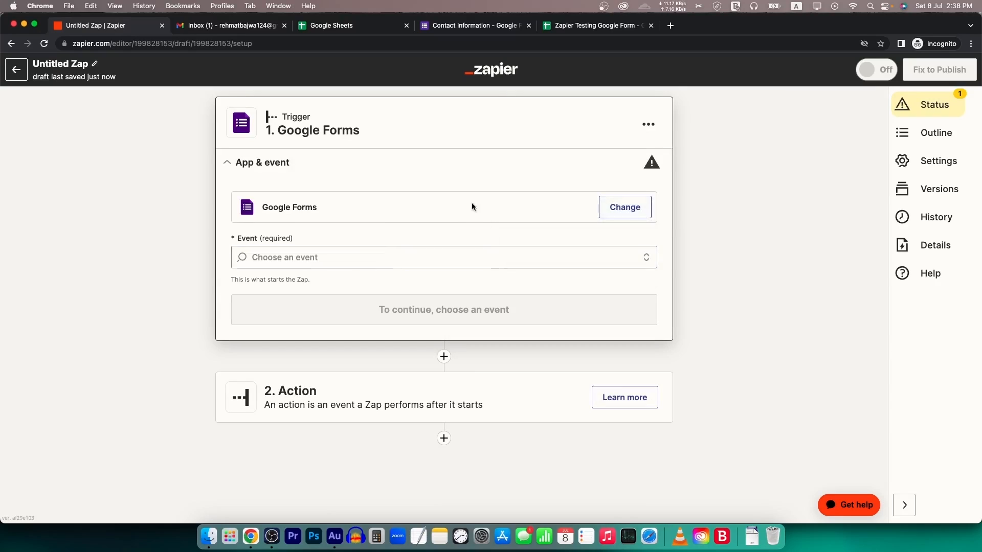
click(305, 254)
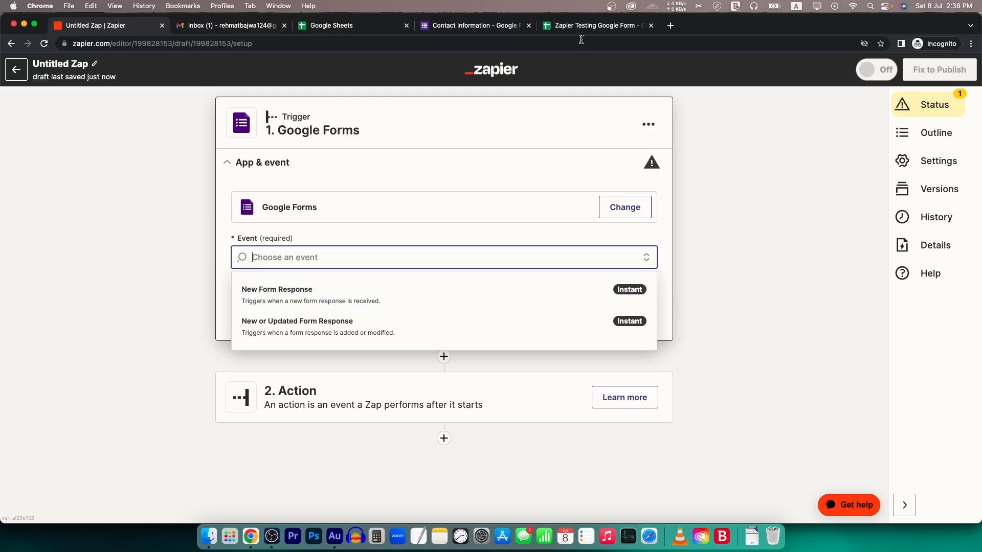
click(301, 305)
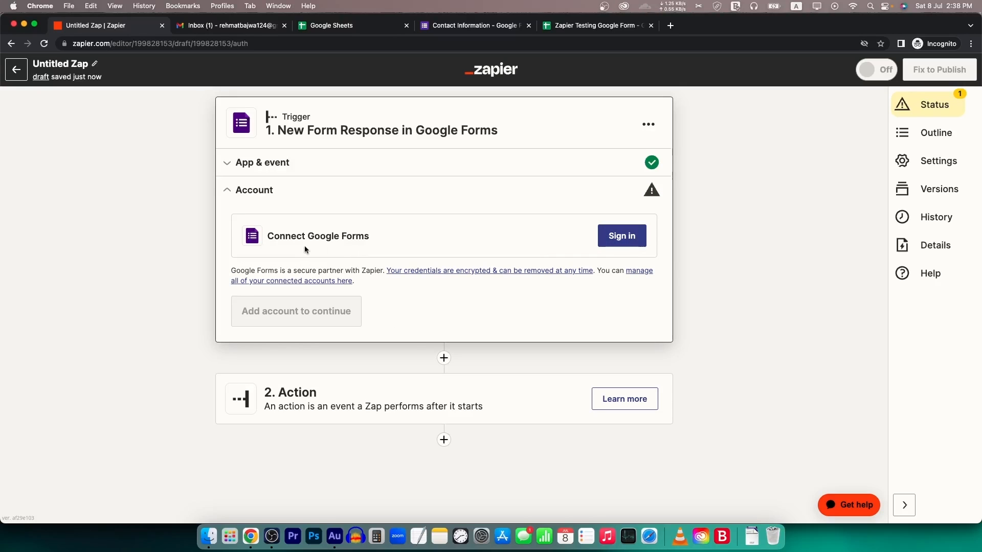
- Sign in with a Google account and allow Zapier access for the Google Forms trigger
click(629, 239)
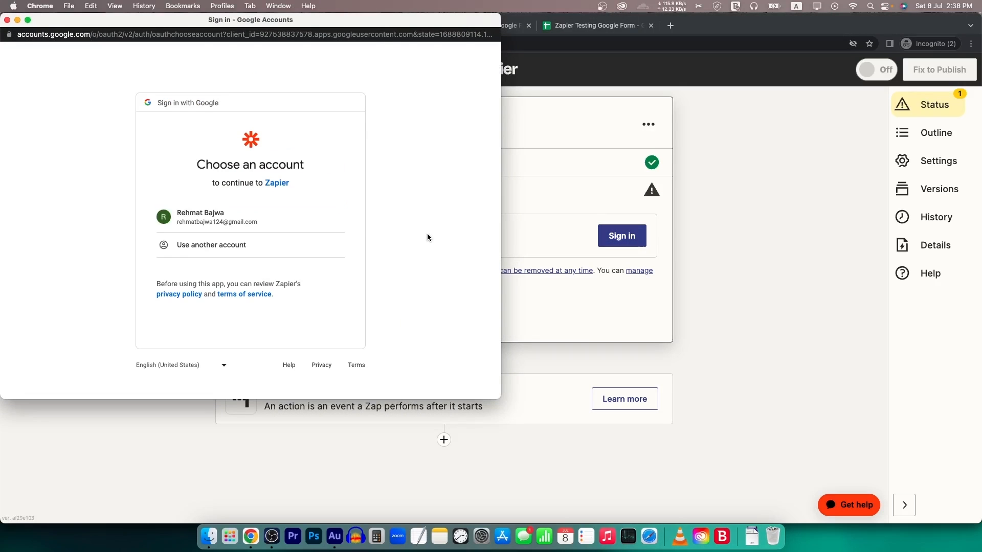
click(232, 225)
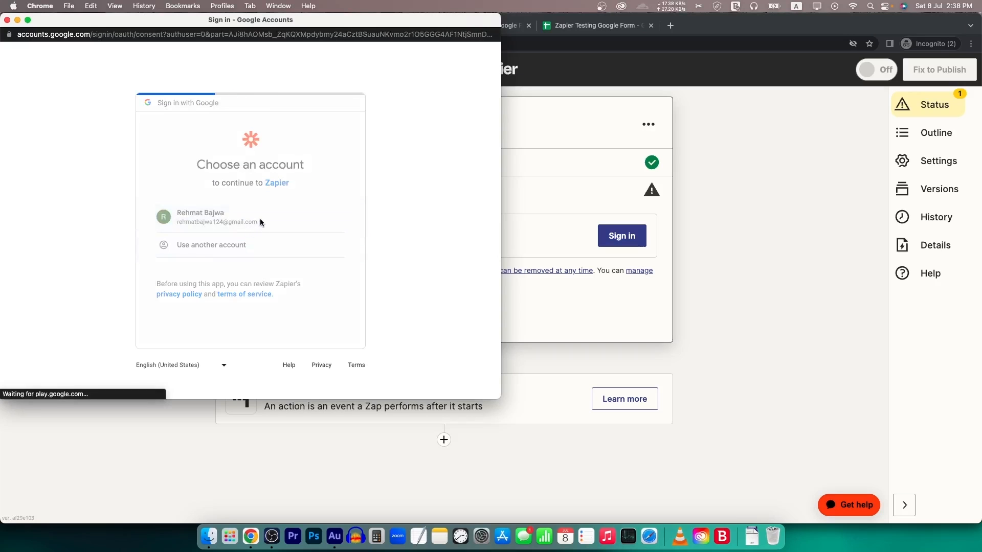
scroll(312, 301, down, 4)
click(320, 324)
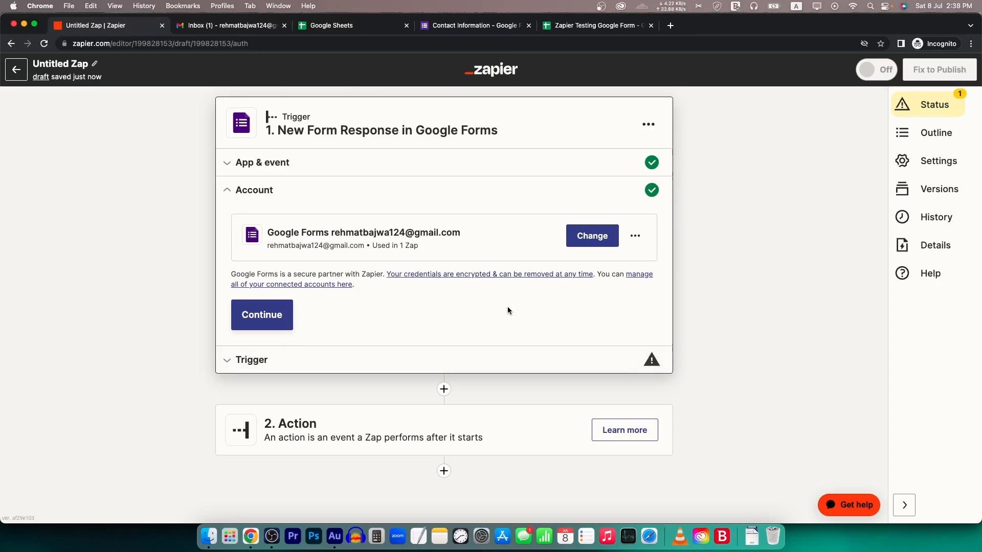
click(262, 314)
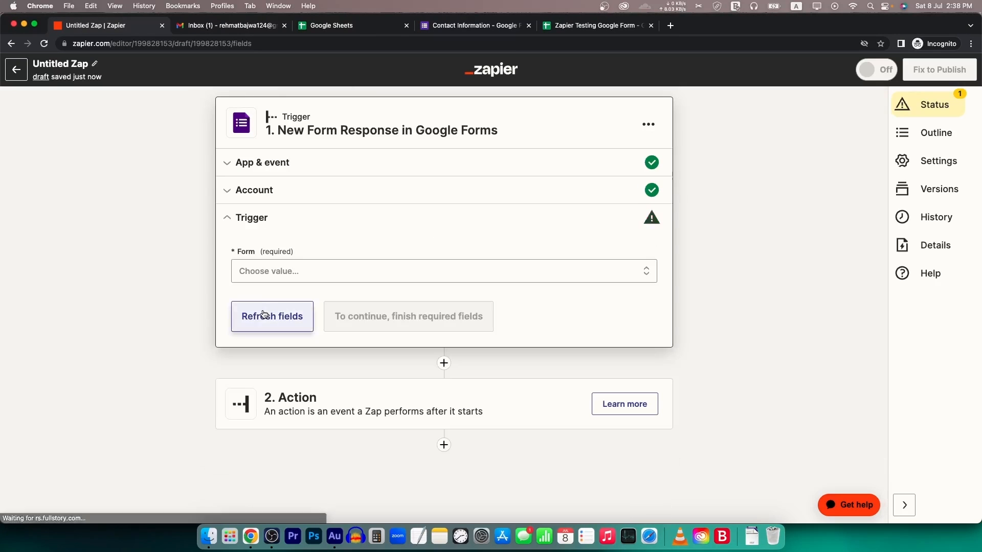
- Look over the trigger's Form list, then switch to the Contact Information form in Google Forms
click(306, 273)
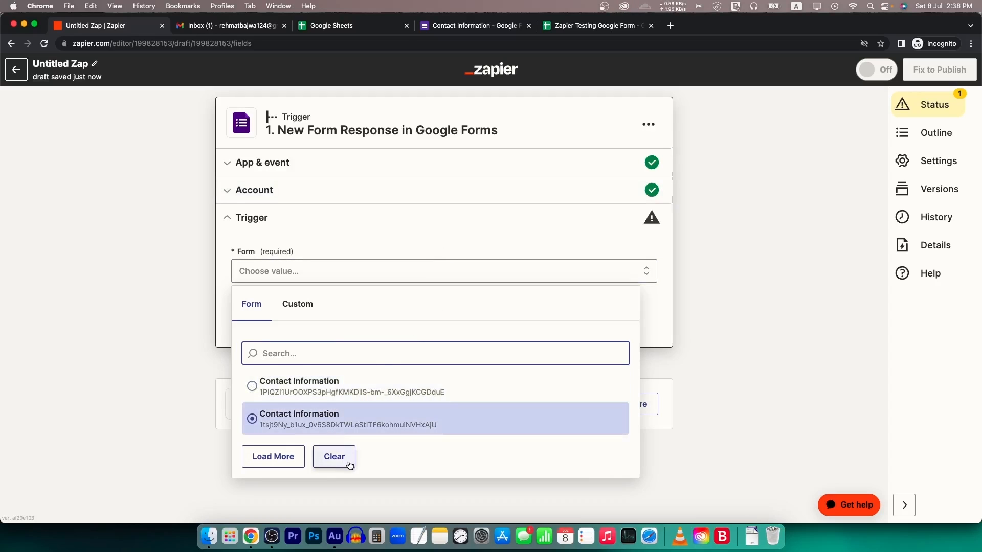
click(559, 121)
click(490, 25)
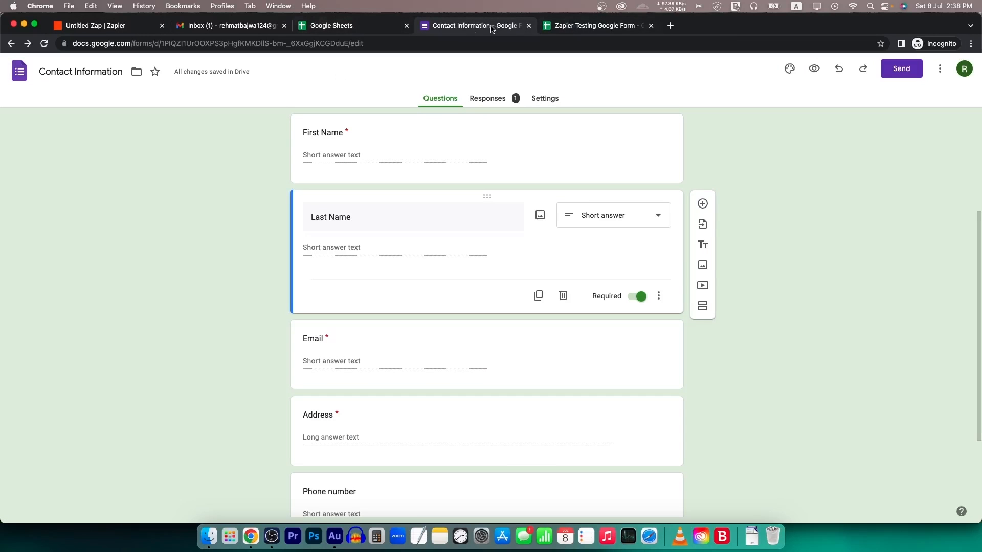
- Rename the Google form to 'Zapier Testing Form' and go back to the Zap editor
triple_click(108, 72)
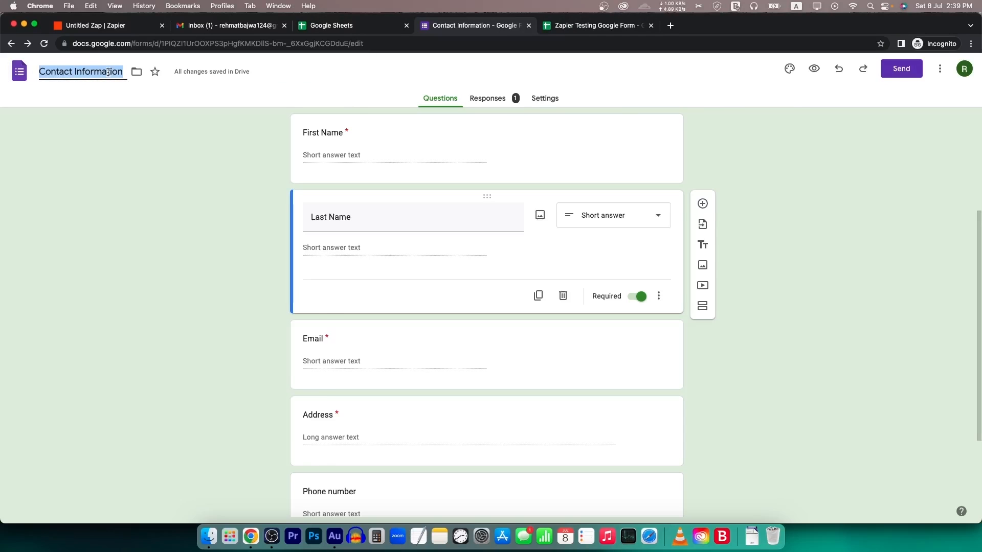
text(Zapier Testing Form)
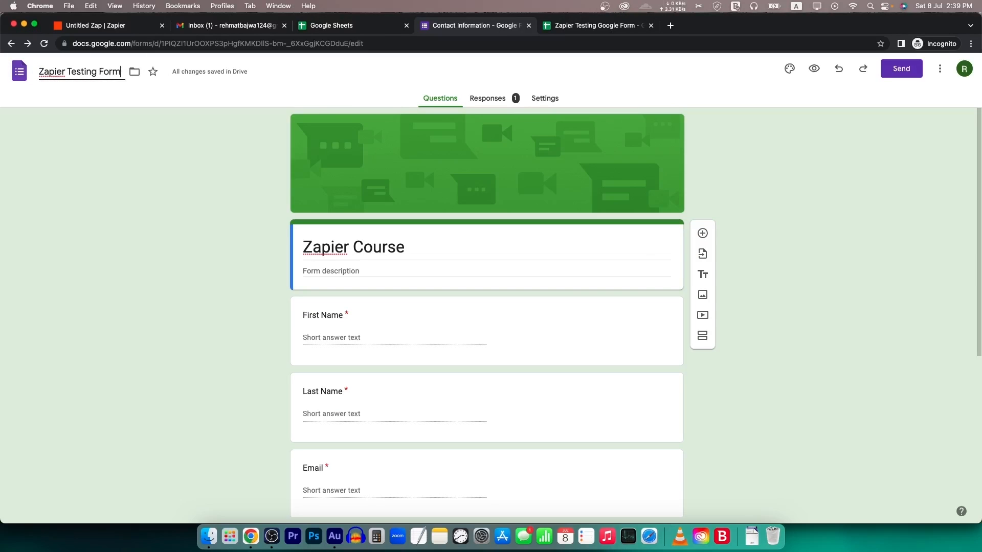
click(125, 212)
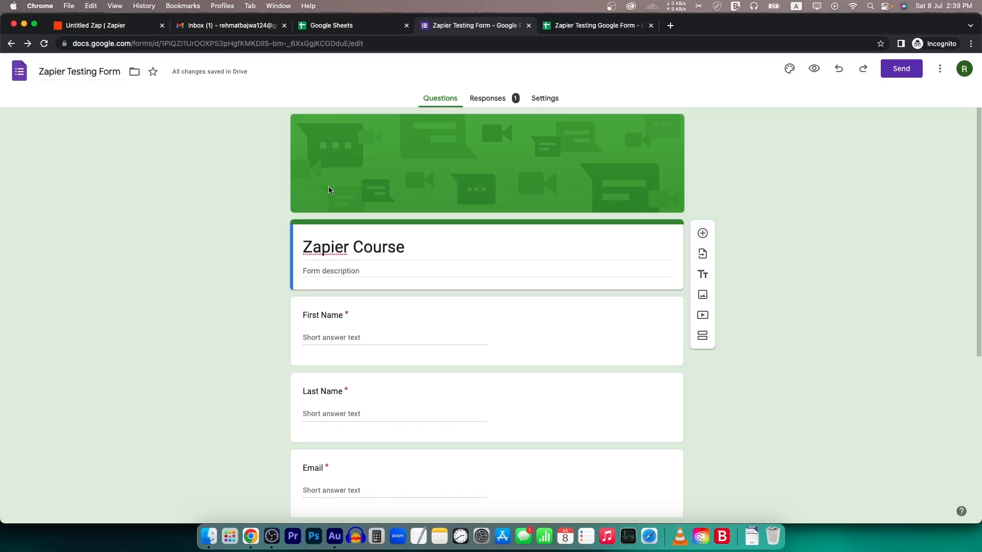
click(20, 72)
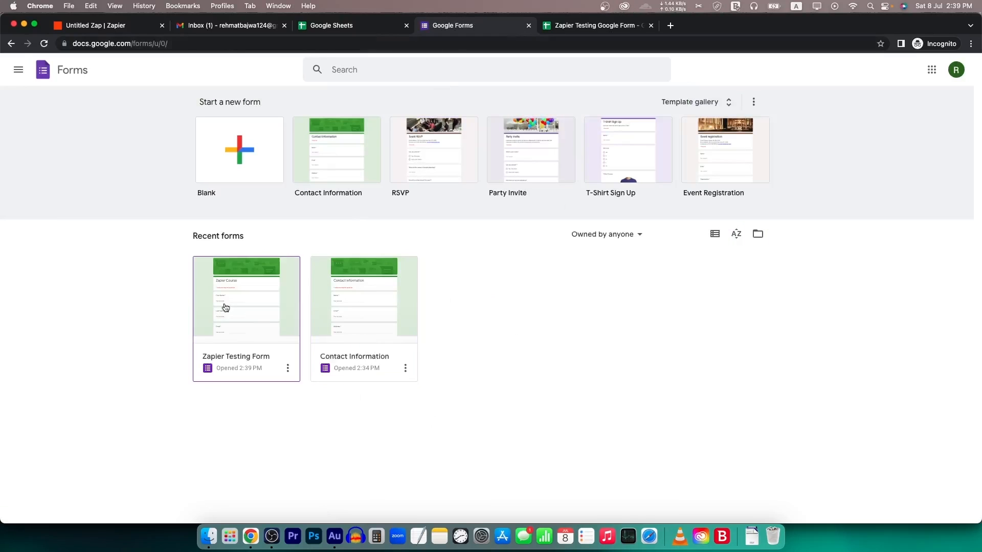
click(118, 24)
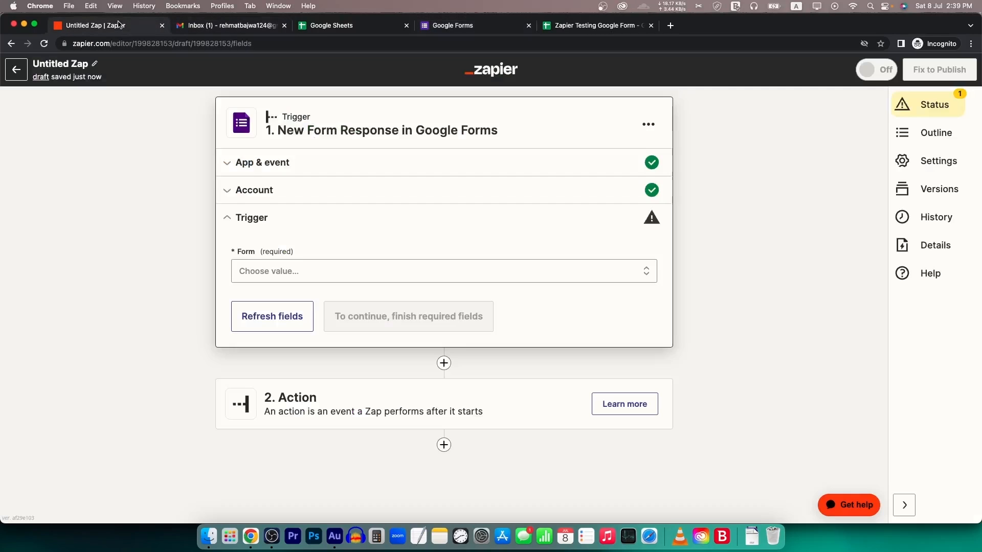
- Select Zapier Testing Form as the trigger's form and continue to the trigger test
click(268, 271)
click(299, 402)
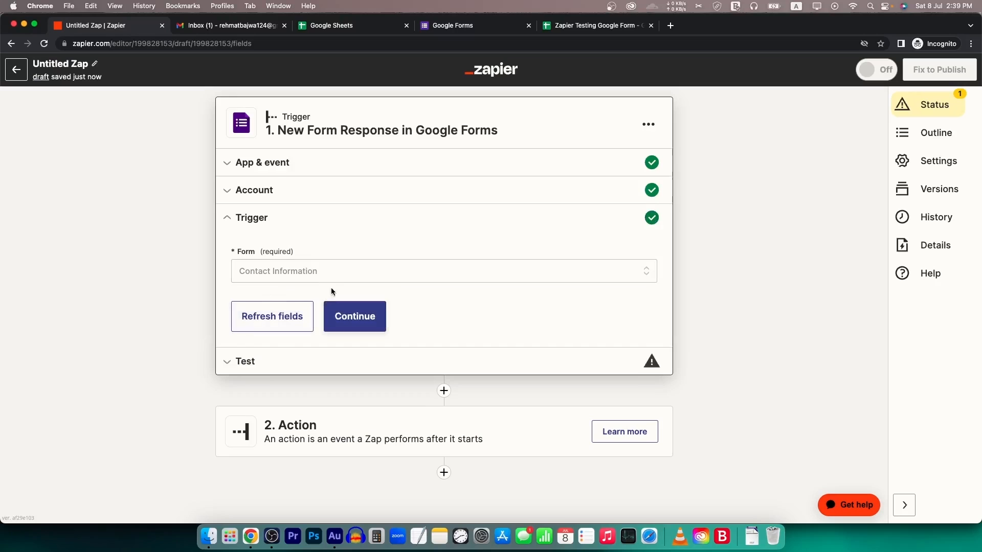
click(335, 276)
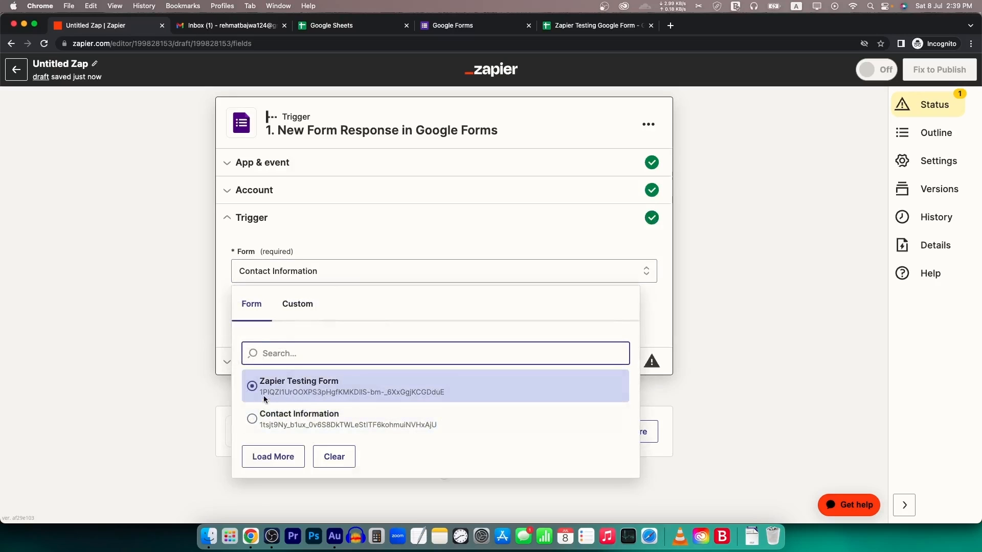
click(303, 387)
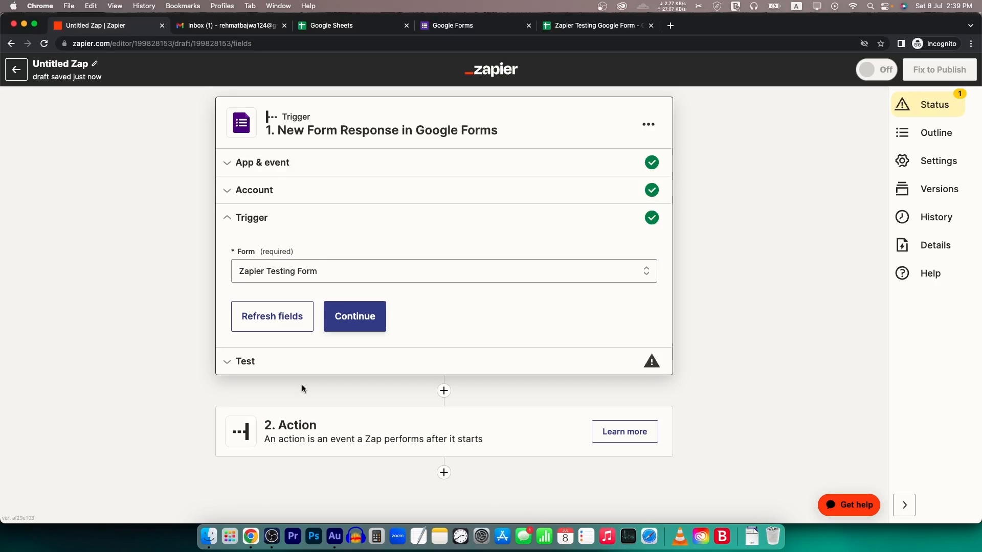
click(470, 32)
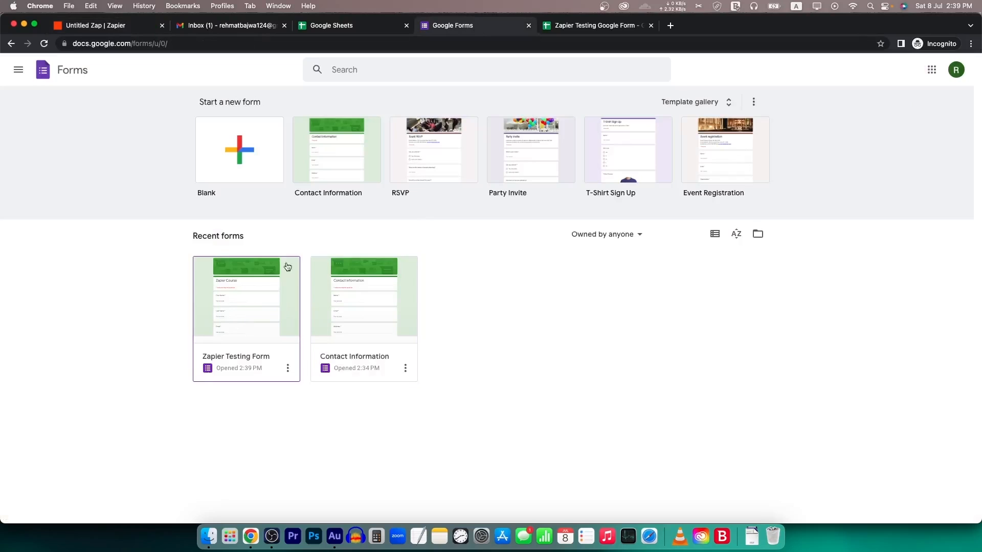
click(95, 25)
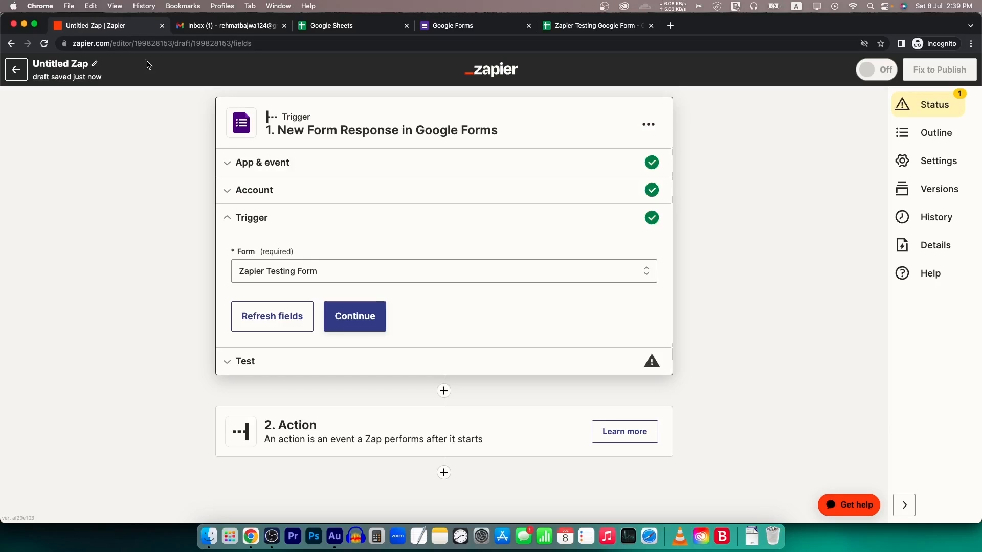
click(363, 318)
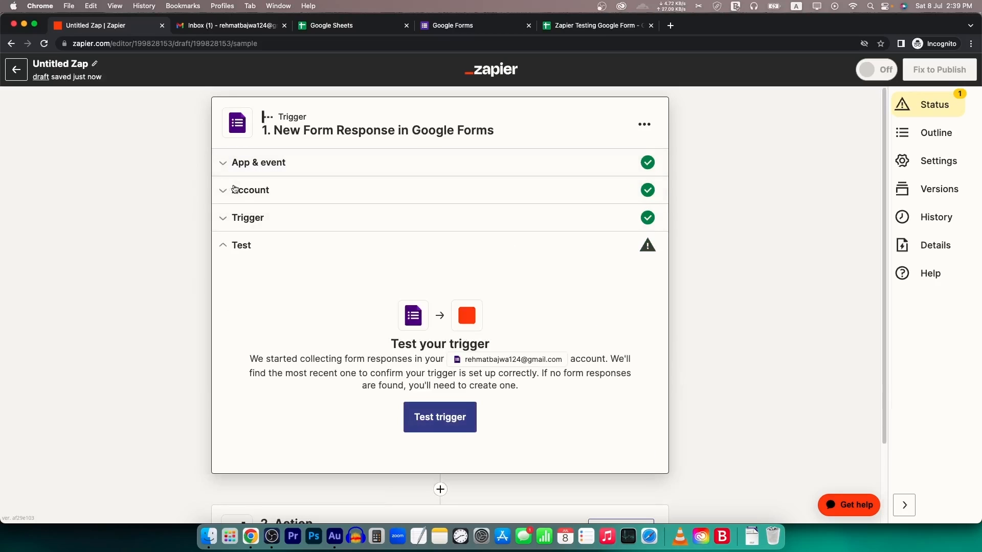
- Test the trigger and continue with the sample form response it finds
click(495, 28)
click(591, 27)
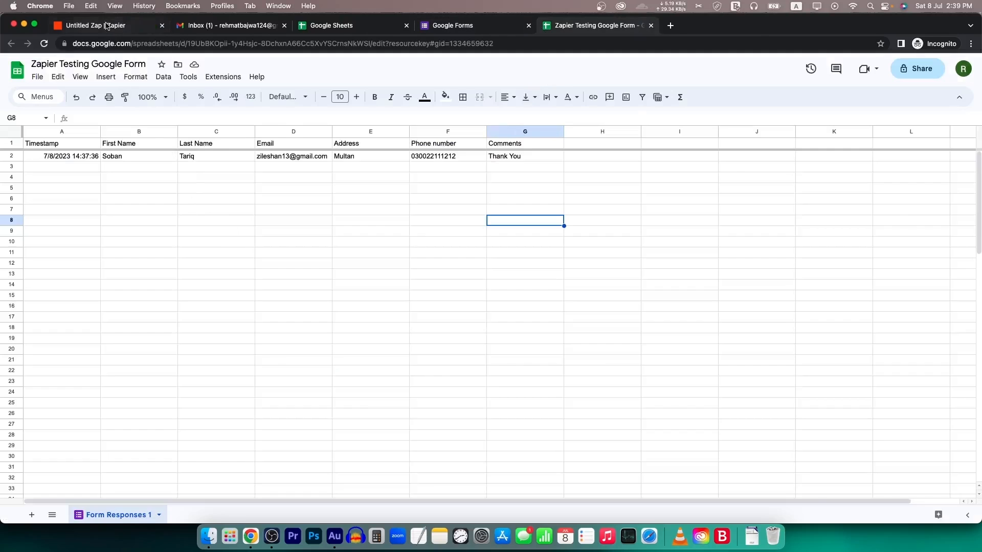
click(106, 25)
click(450, 423)
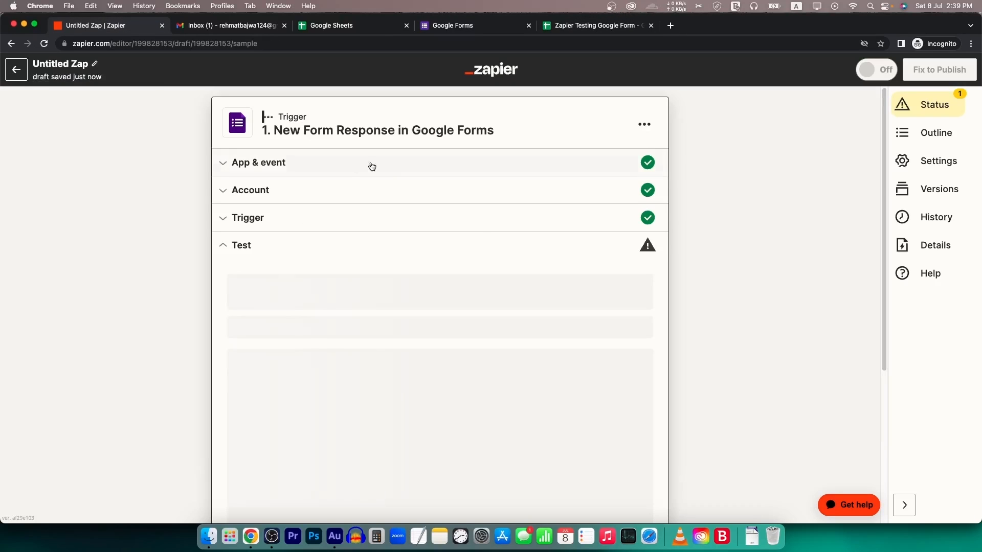
scroll(325, 344, down, 8)
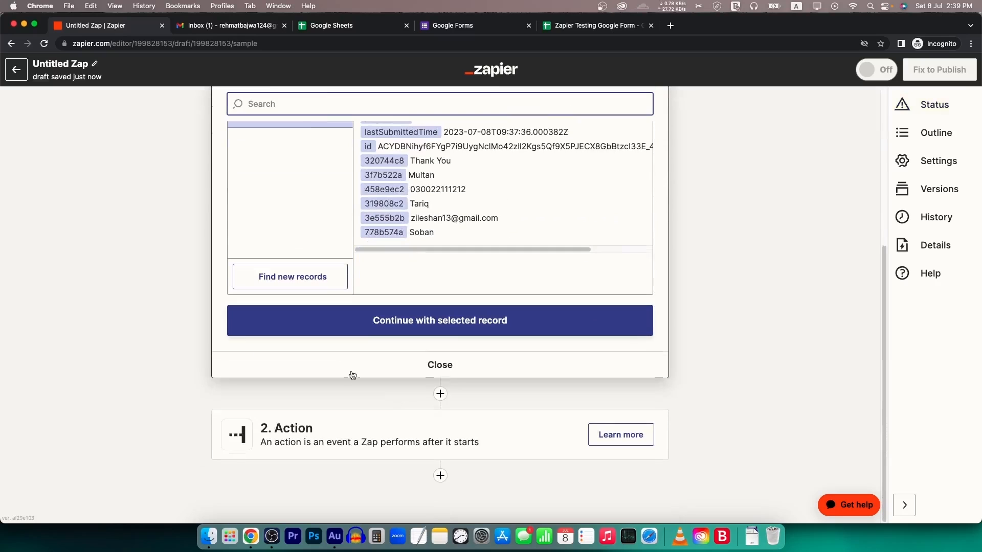
click(473, 326)
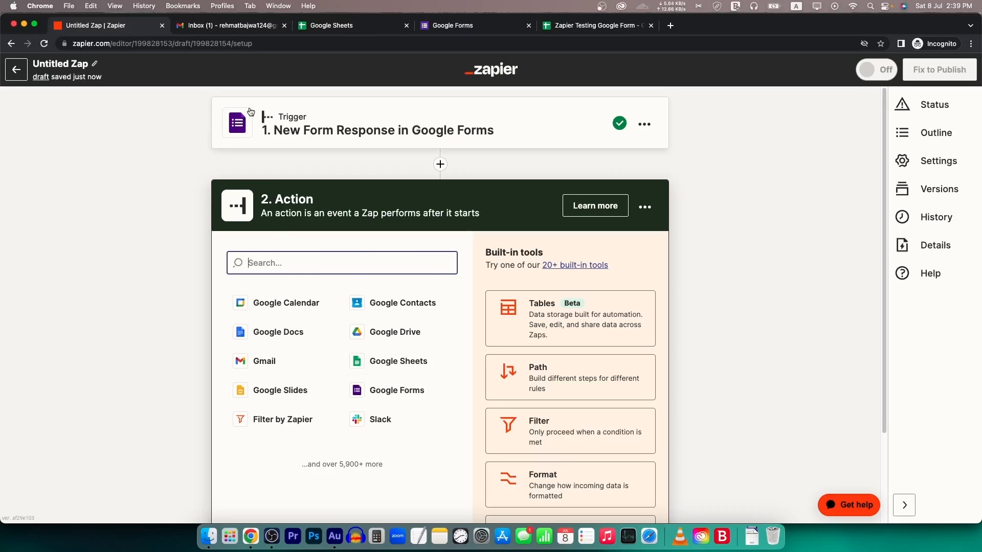
- Make the action Gmail's Send Email event using the connected Gmail account
click(279, 362)
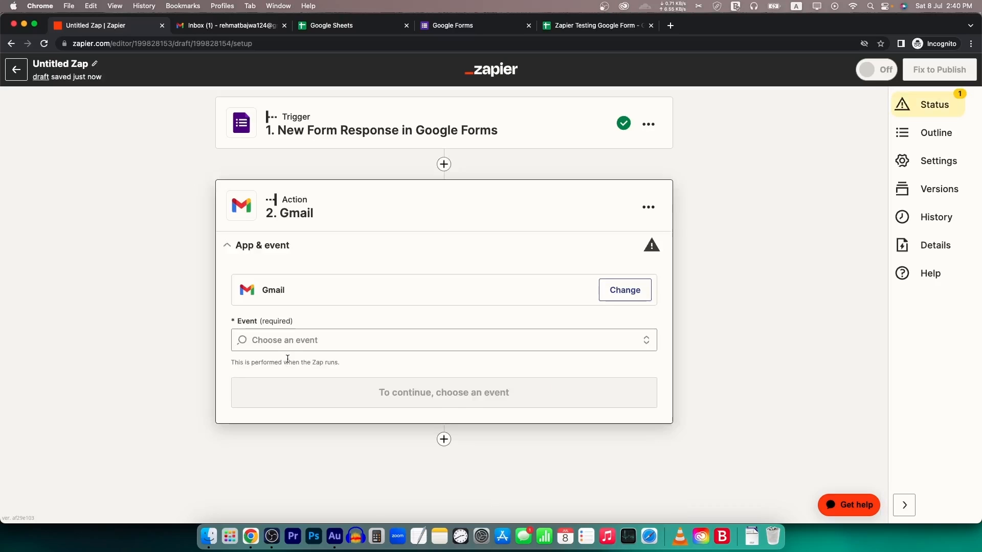
click(314, 340)
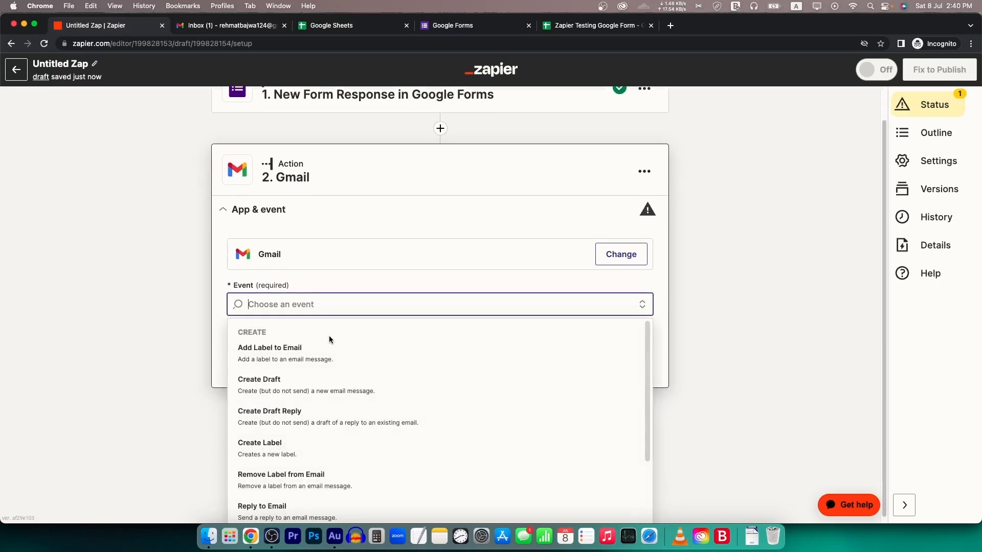
scroll(289, 436, down, 3)
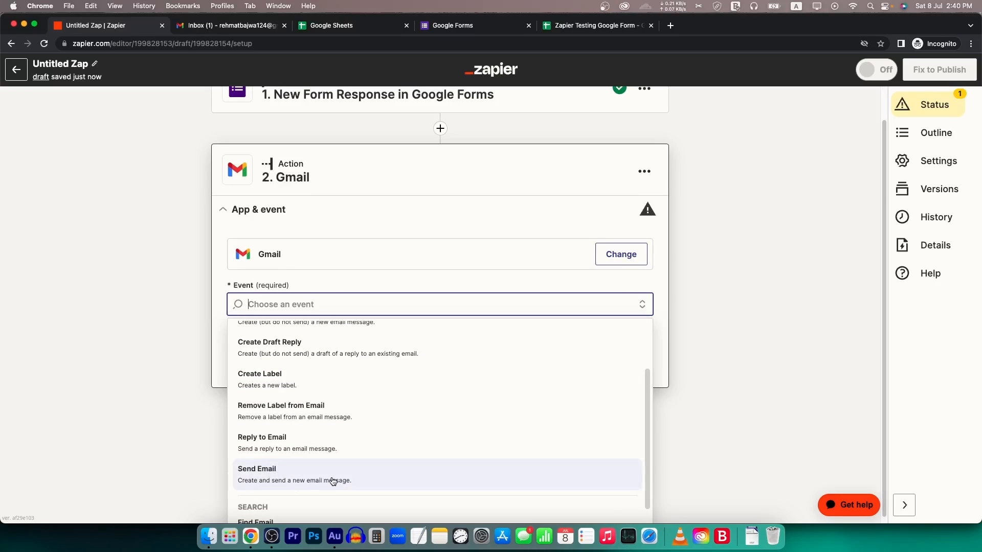
click(393, 480)
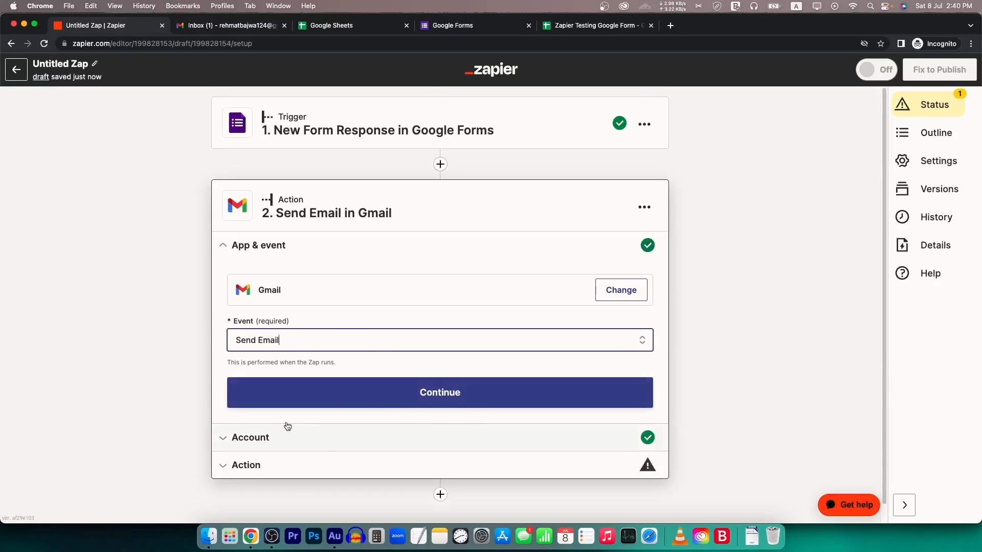
click(409, 401)
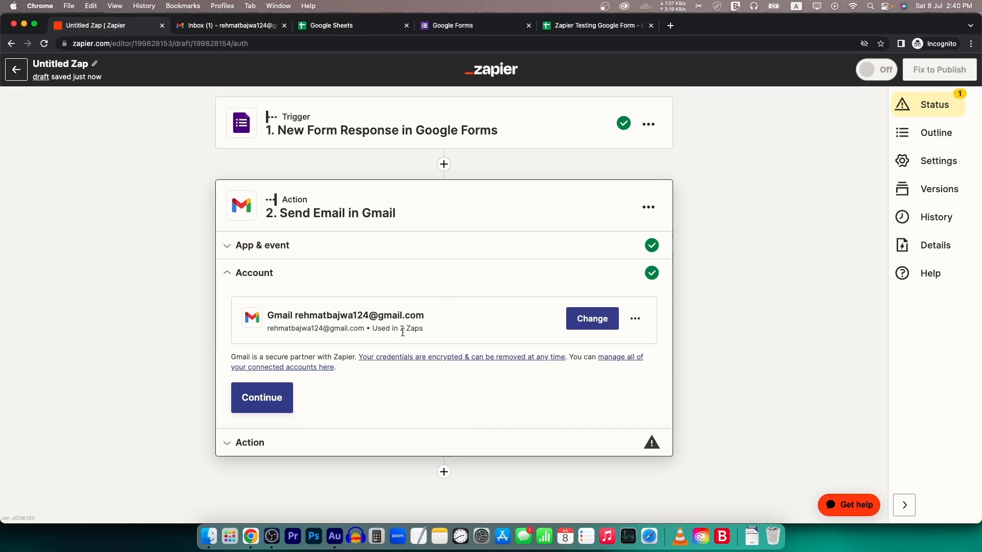
click(257, 409)
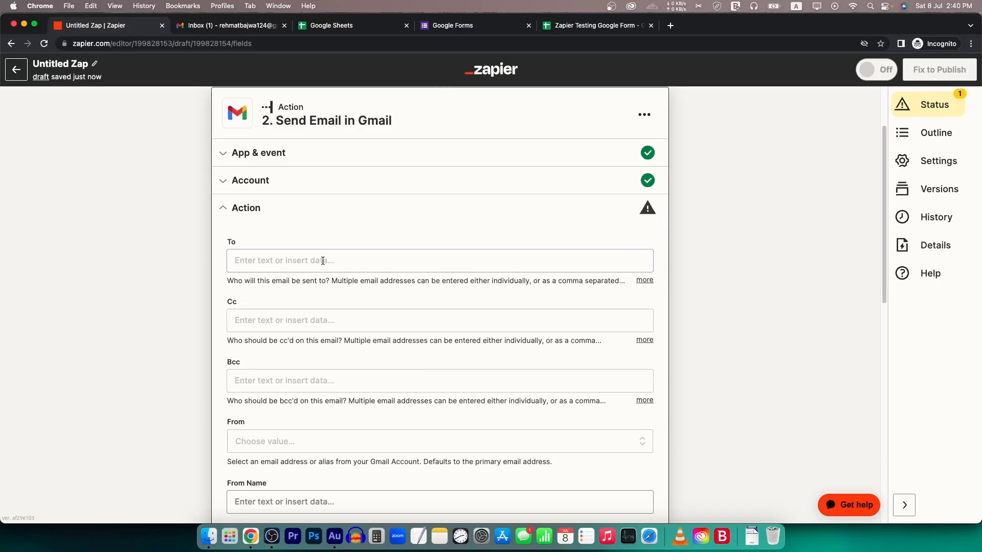
- Browse the form fields for the To field, checking the responses sheet's column headers
click(322, 262)
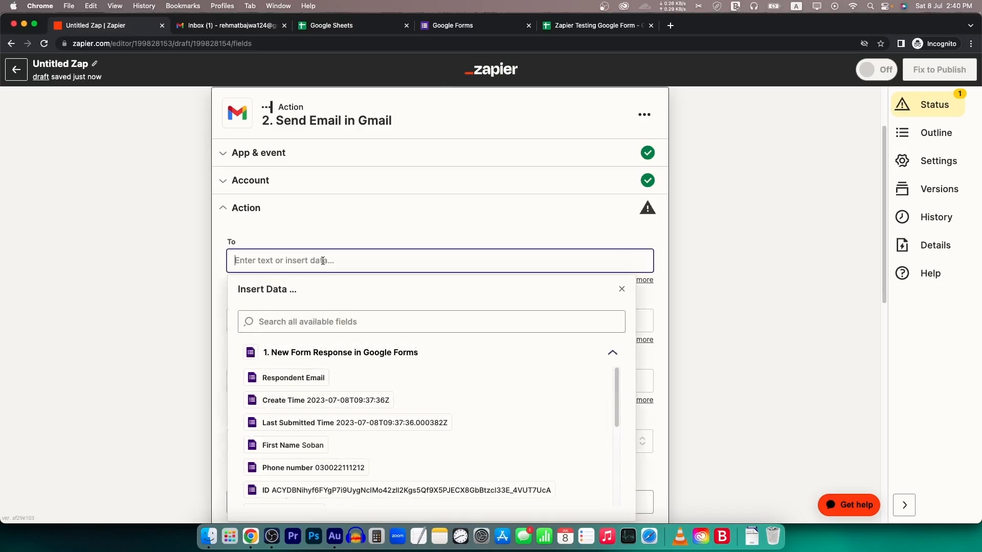
click(313, 233)
scroll(214, 174, up, 2)
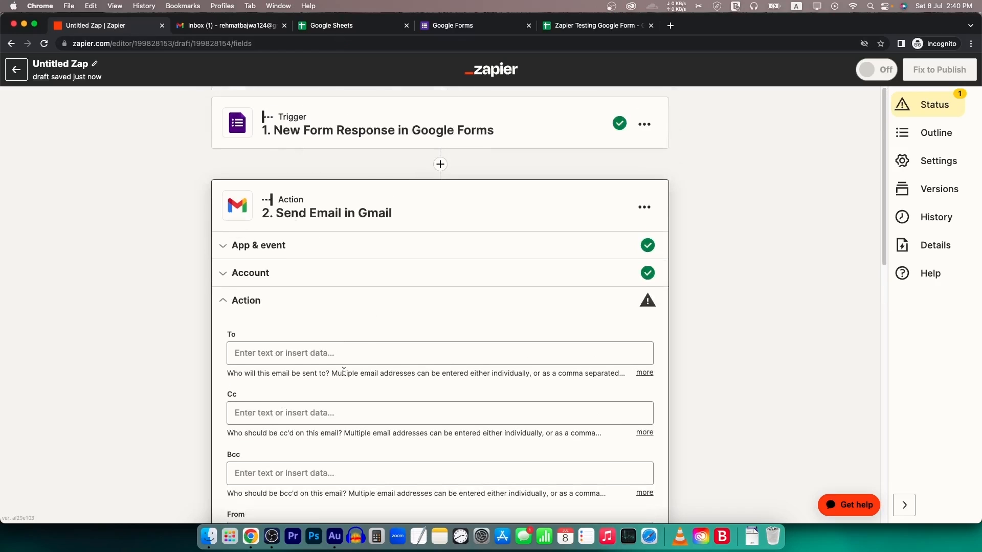
scroll(306, 329, down, 1)
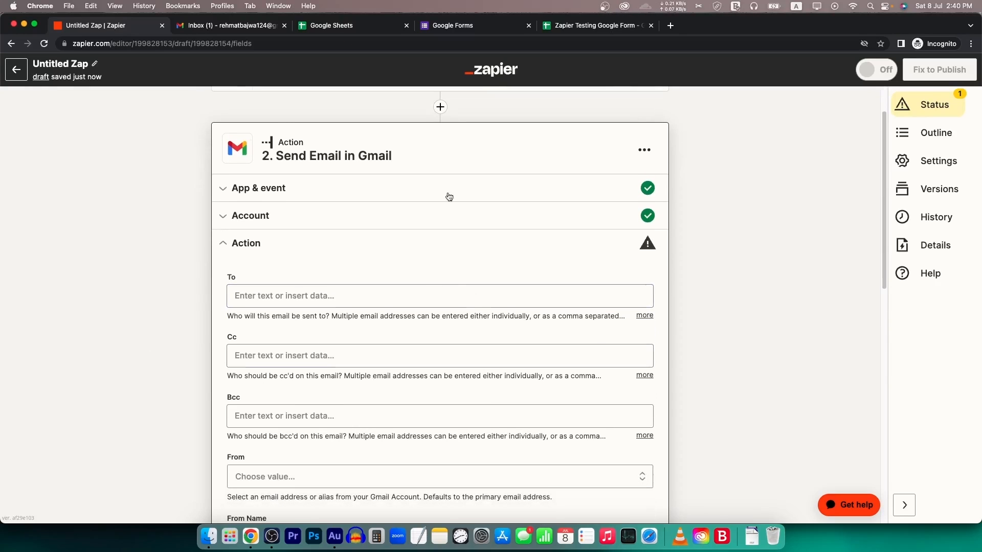
click(319, 297)
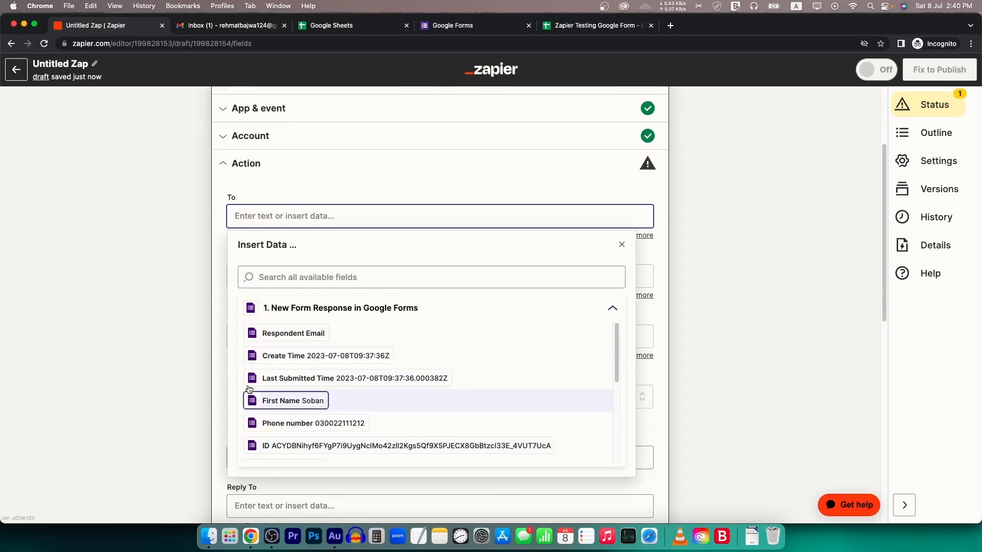
click(593, 25)
drag(76, 145, 532, 143)
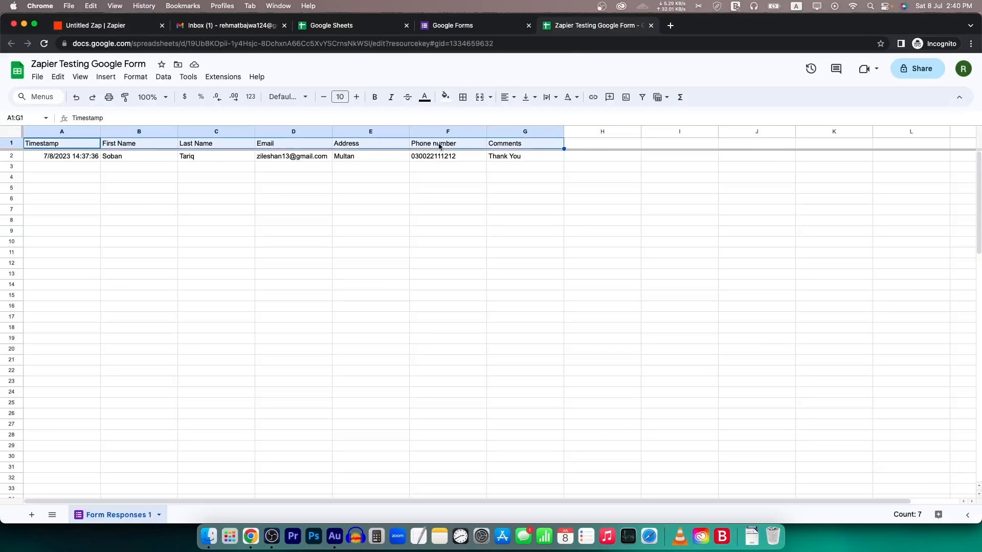
click(116, 25)
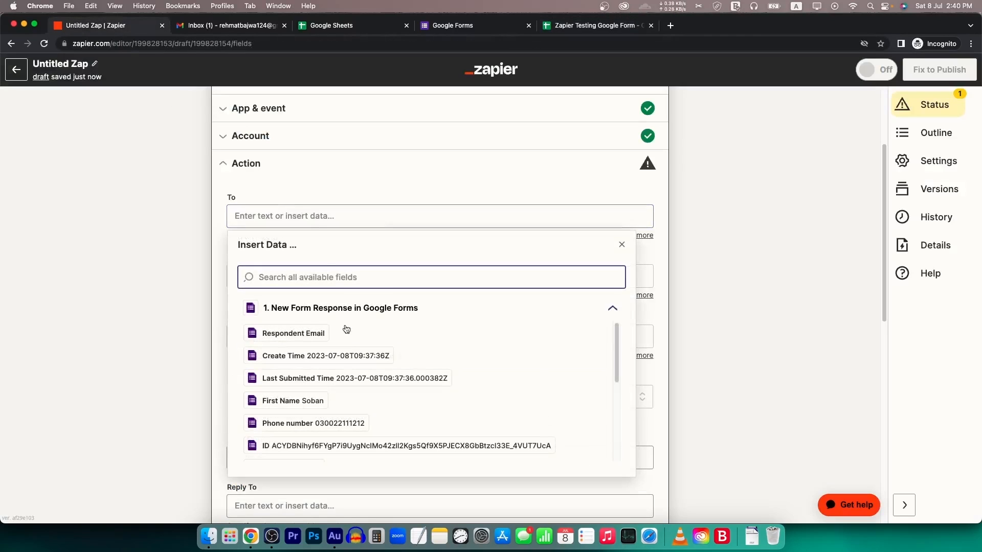
click(351, 224)
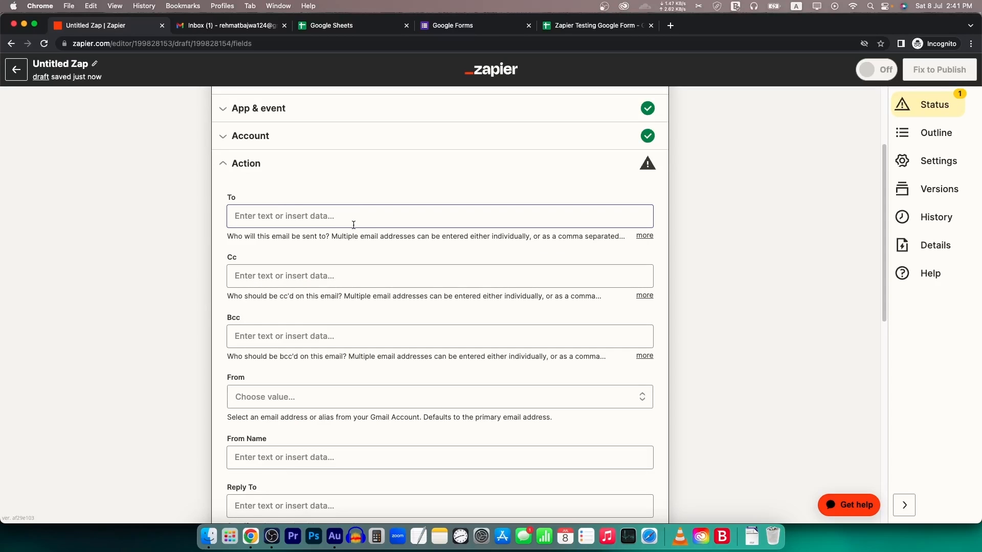
- Map the respondent's Email answer into the Gmail To field
click(353, 225)
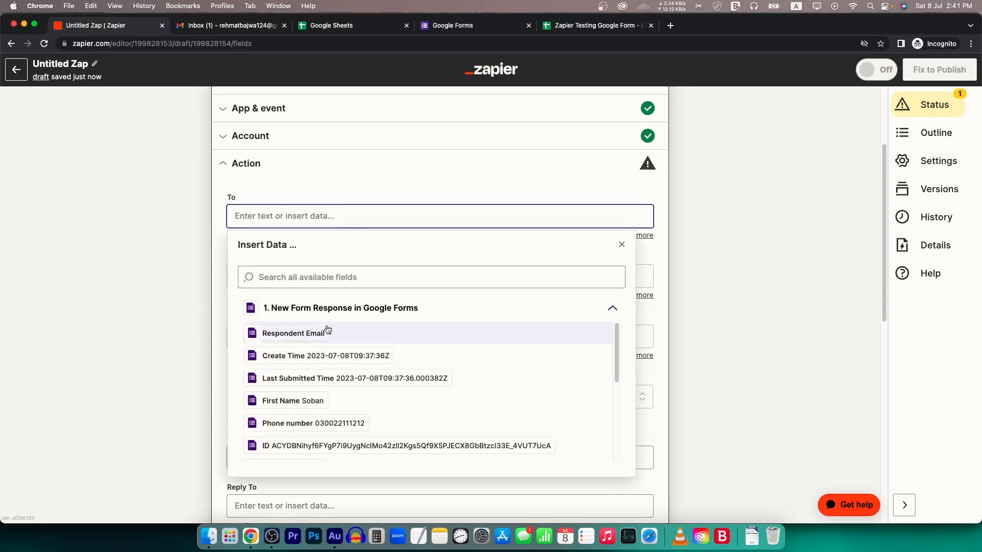
scroll(328, 353, down, 5)
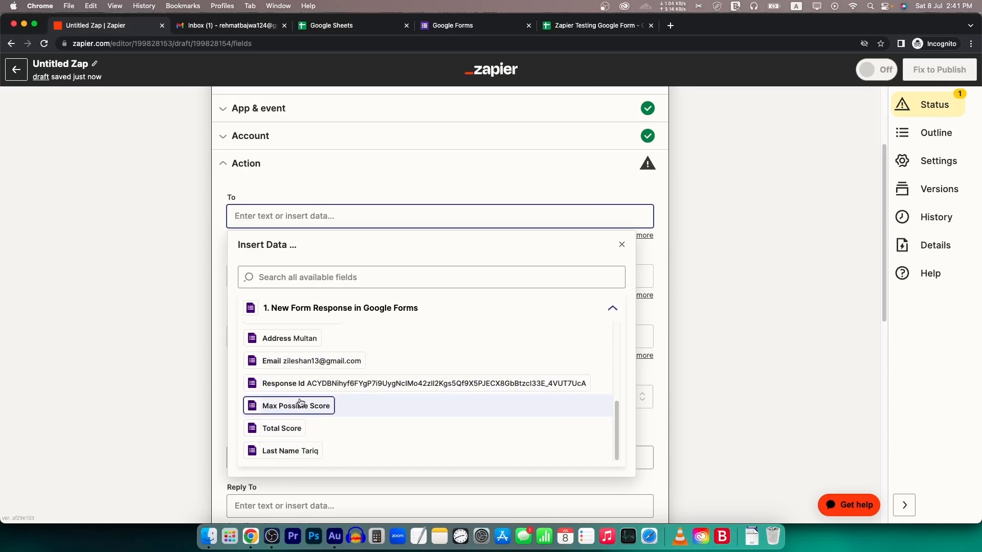
scroll(304, 396, up, 1)
click(322, 379)
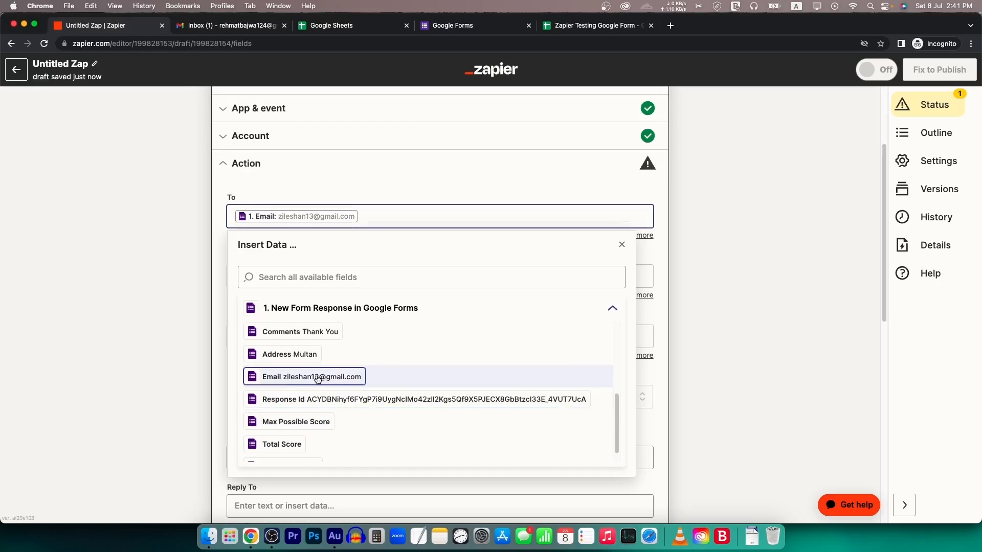
click(188, 263)
- Compare the mapped Email with the answer in cell D2 of the responses spreadsheet
click(595, 25)
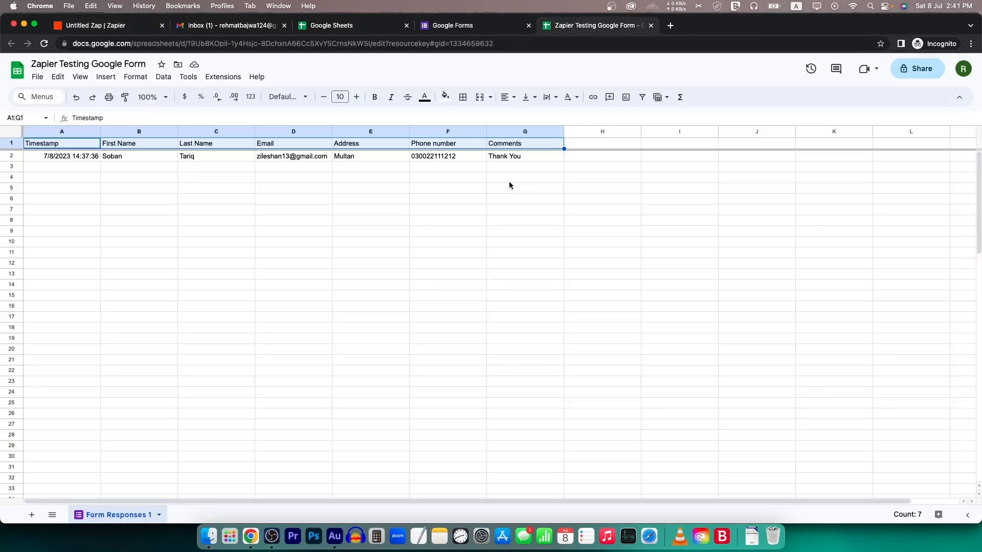
click(265, 159)
click(120, 27)
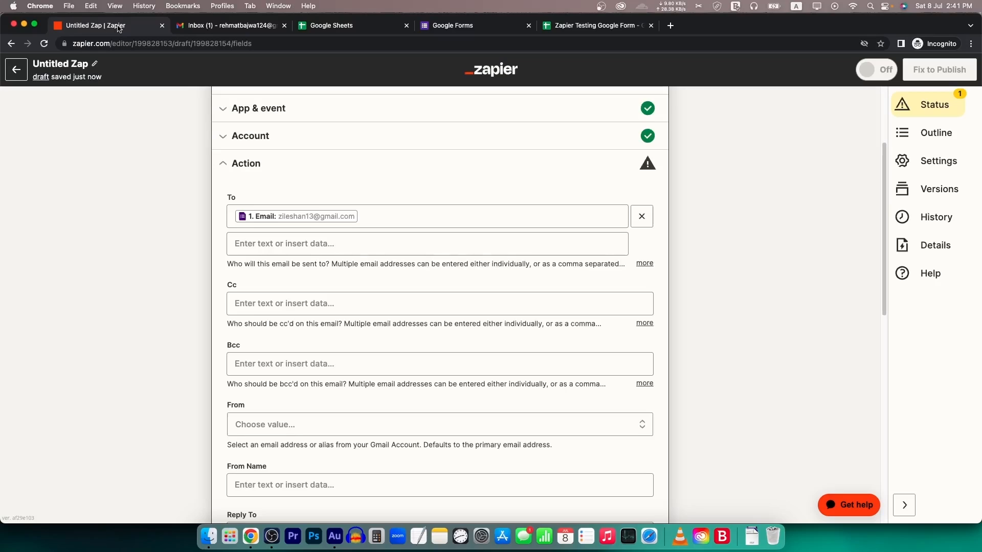
click(573, 27)
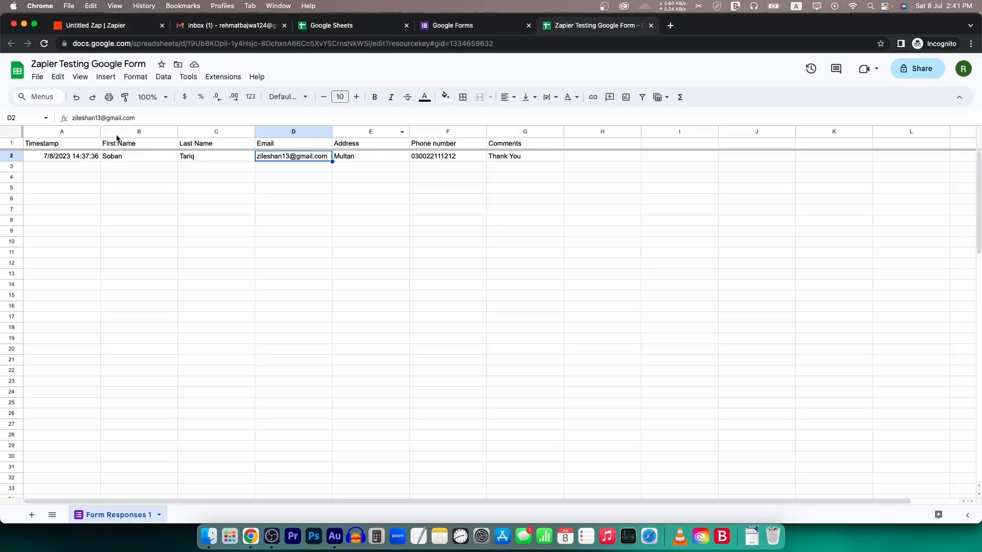
click(121, 29)
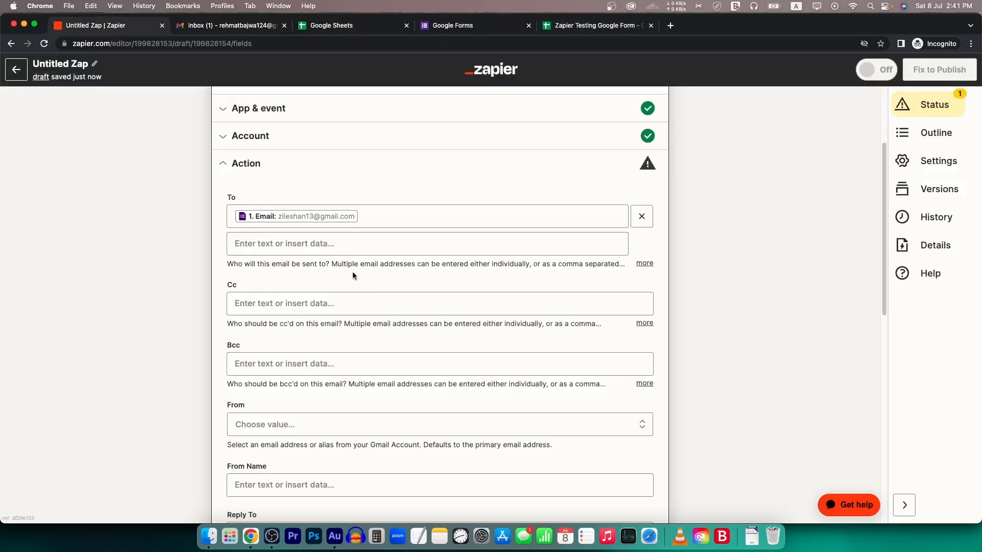
click(623, 24)
click(128, 27)
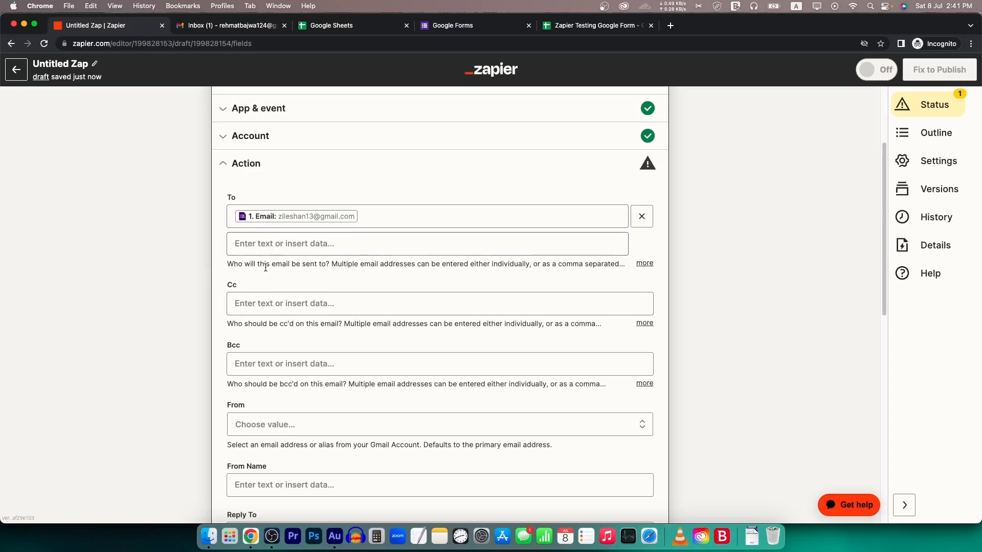
scroll(268, 266, down, 3)
- Send the email from the connected Gmail address
scroll(259, 287, down, 3)
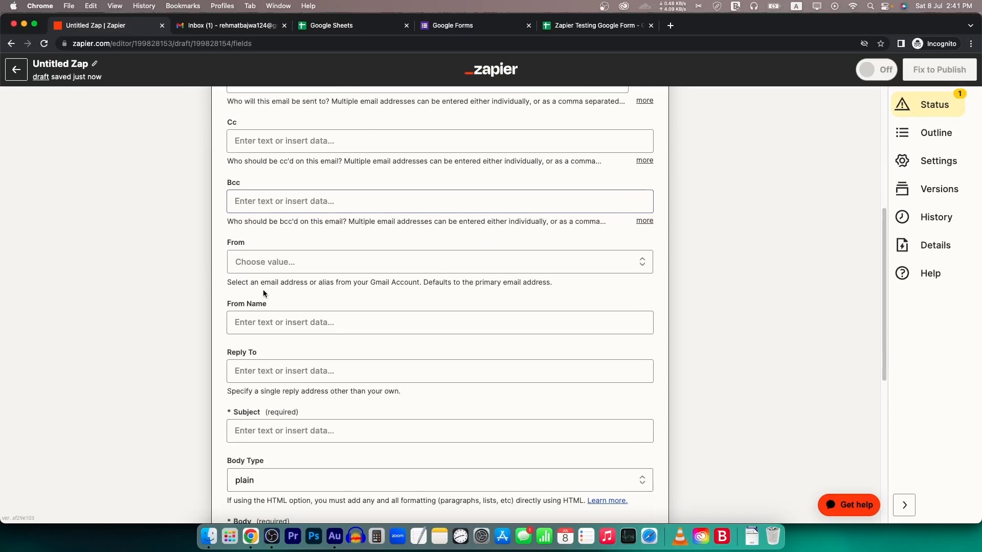
click(298, 270)
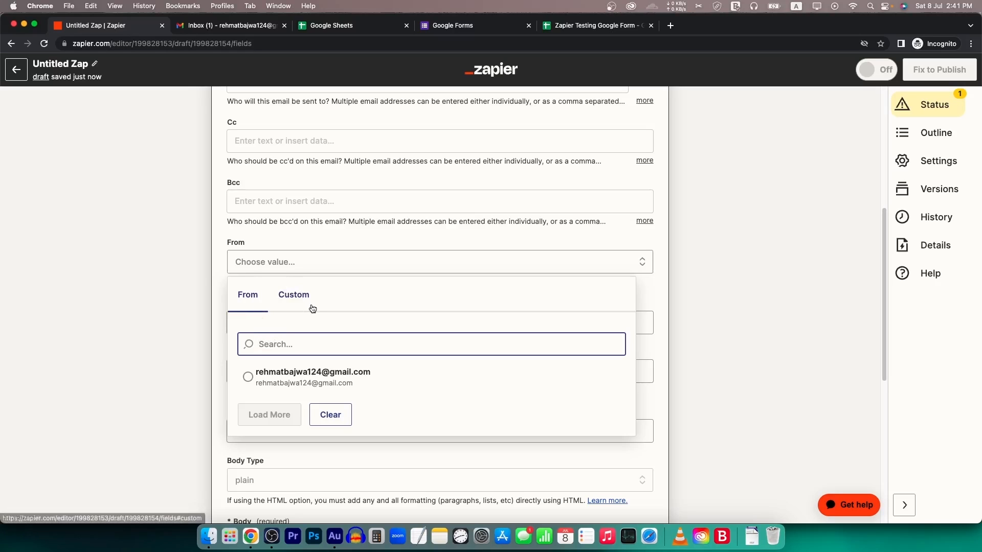
click(317, 379)
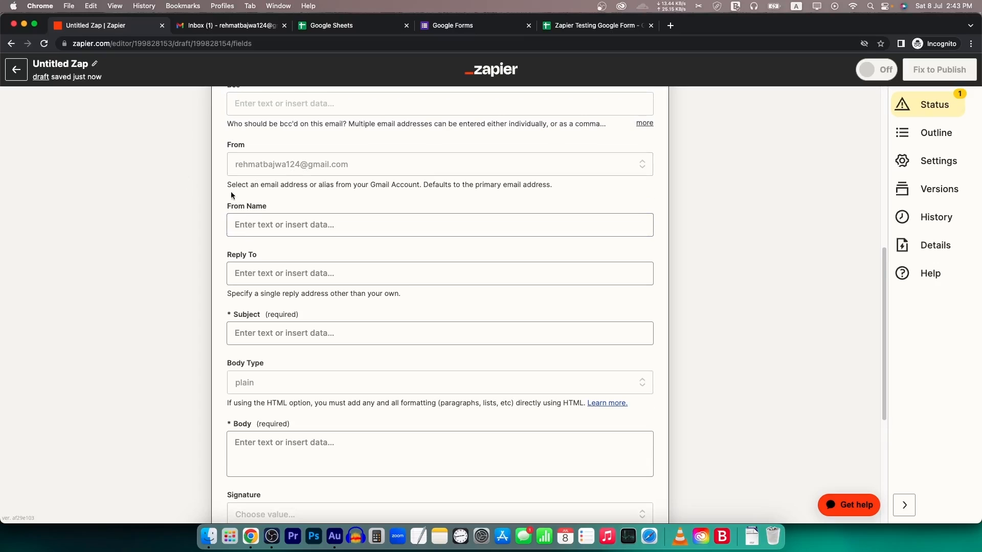
- Set the subject to 'Thanks for providing your information' and keep the body type plain
scroll(231, 193, up, 2)
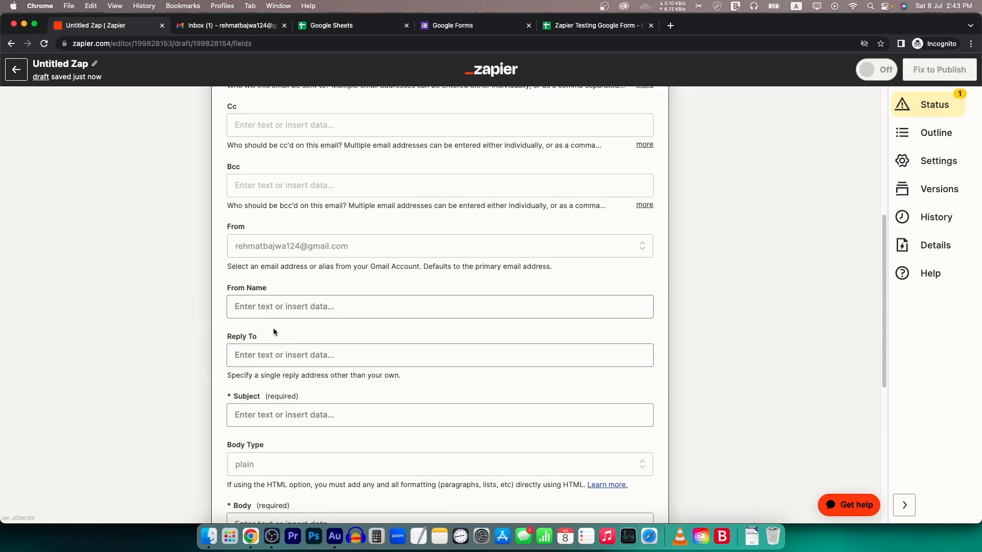
scroll(288, 371, down, 4)
click(282, 244)
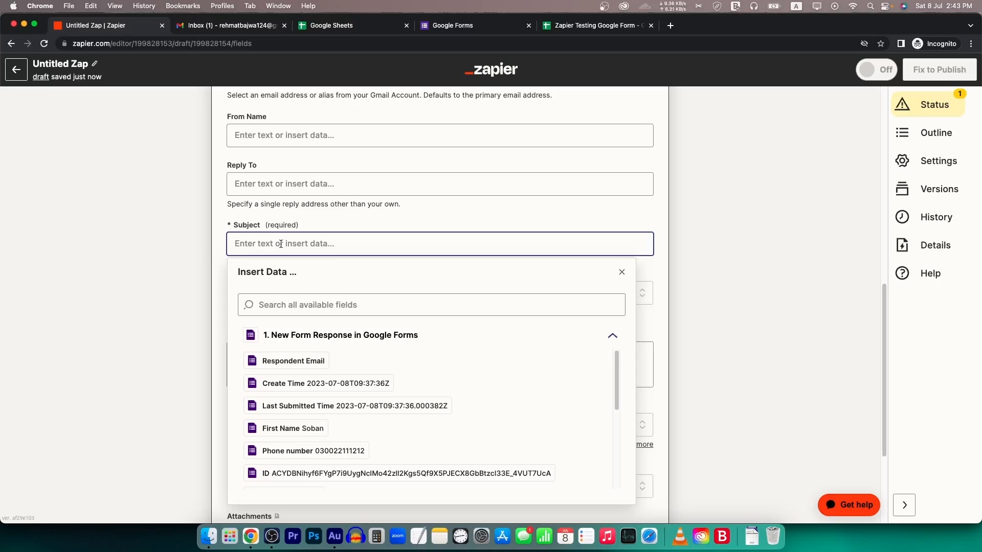
text(Thanks for)
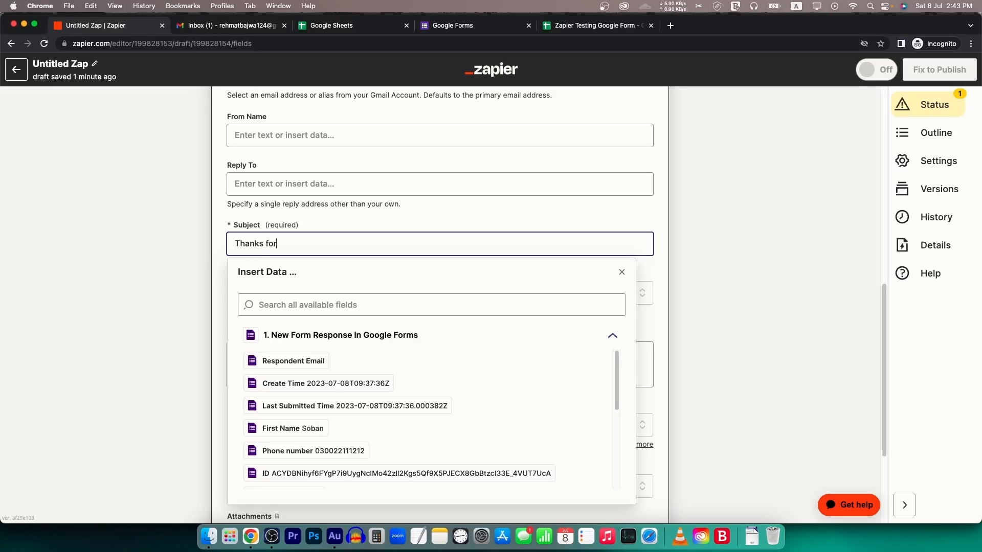
text( providing your information)
click(123, 254)
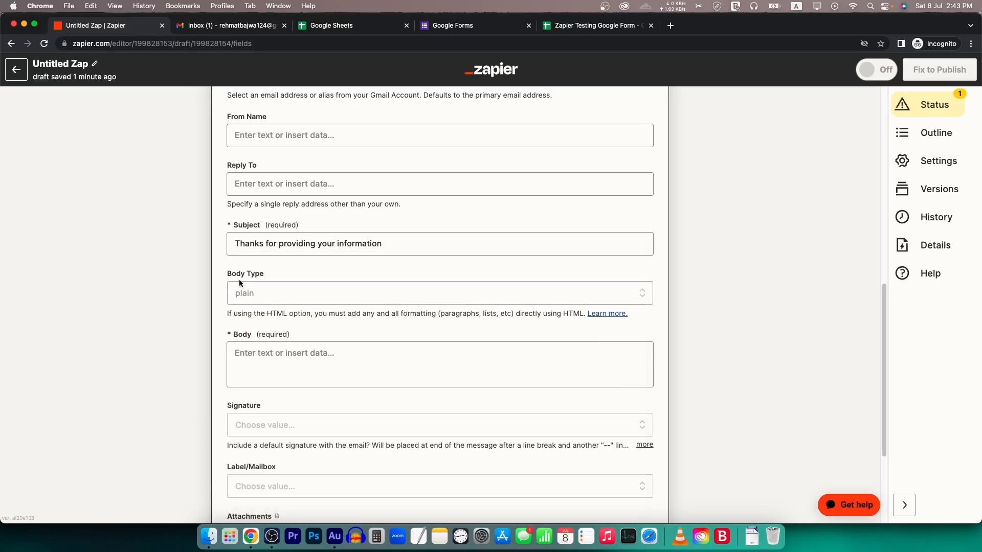
click(272, 297)
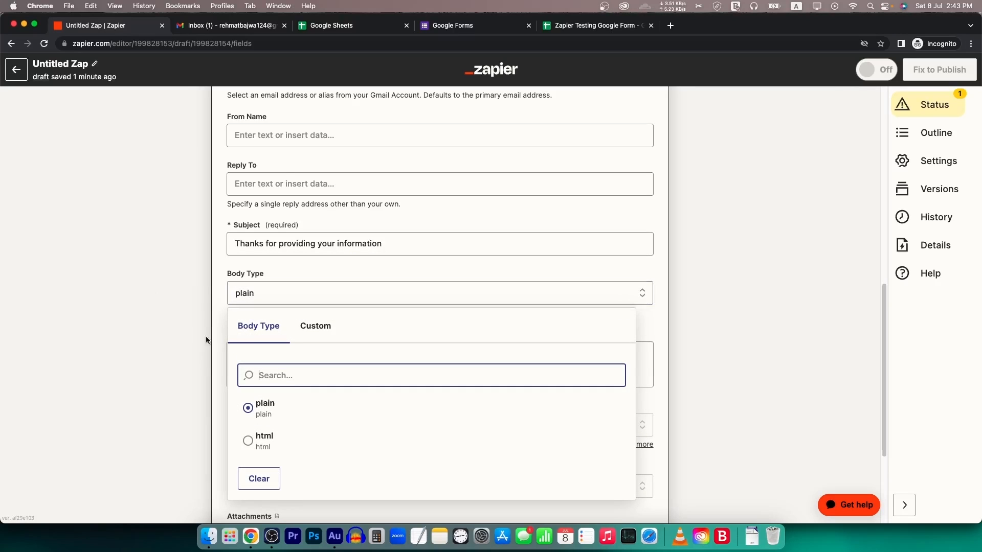
click(169, 277)
click(273, 366)
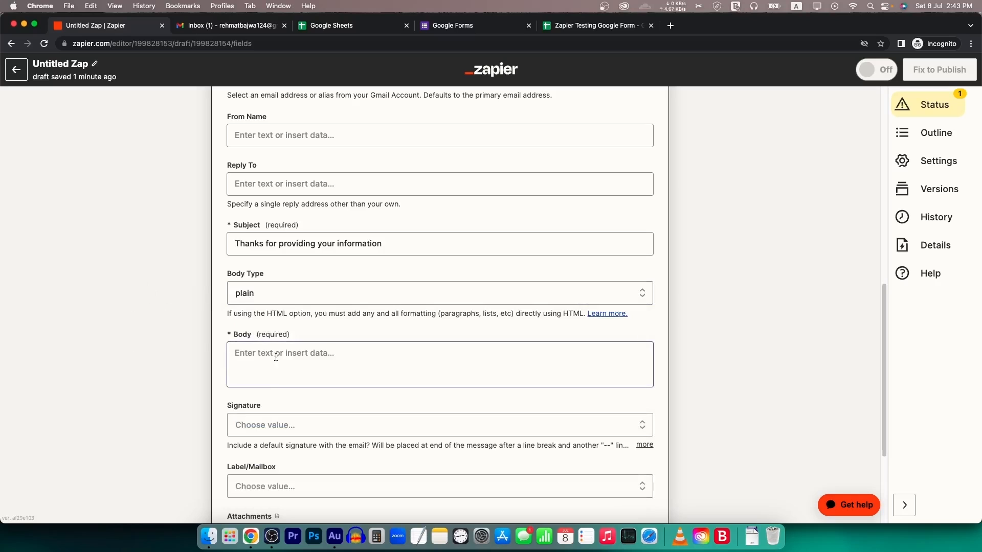
- Start the body with 'Hi,' followed by the form's First Name answer
text(Hi)
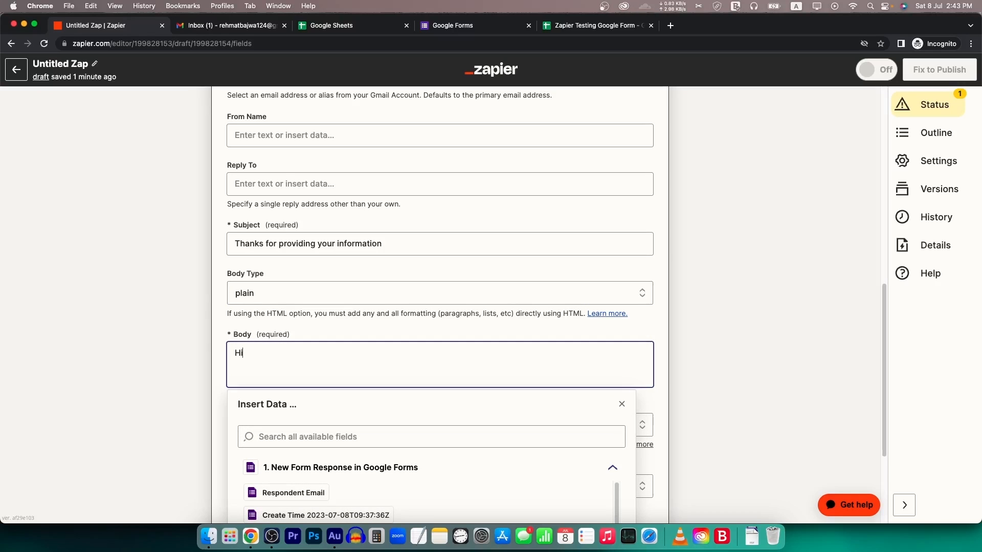
text(,)
scroll(362, 403, down, 3)
scroll(306, 434, down, 4)
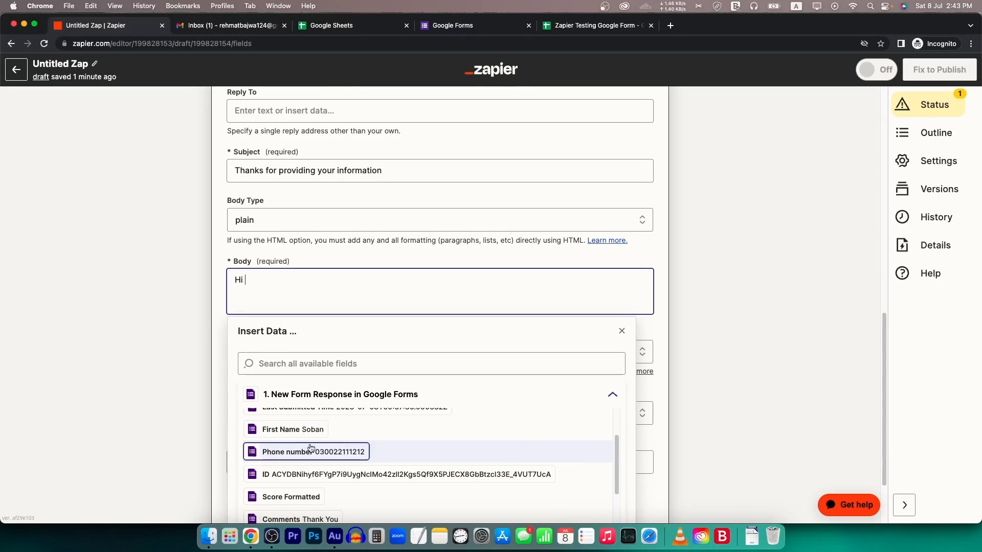
click(595, 27)
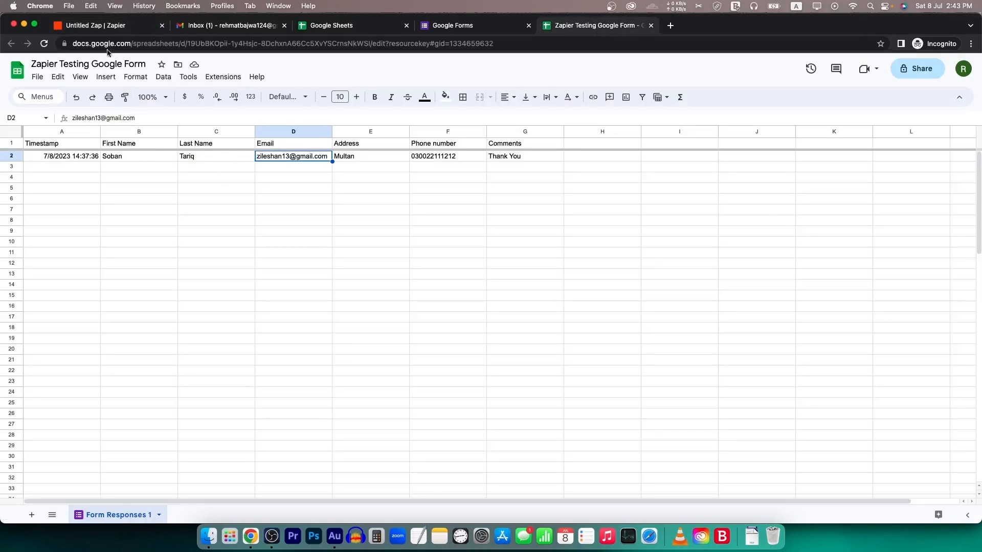
click(109, 25)
click(274, 285)
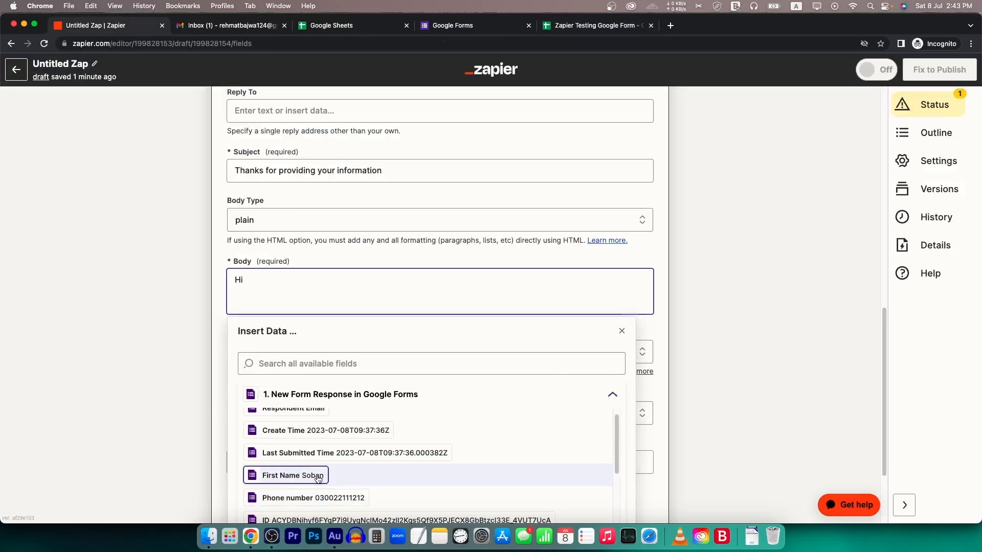
click(292, 475)
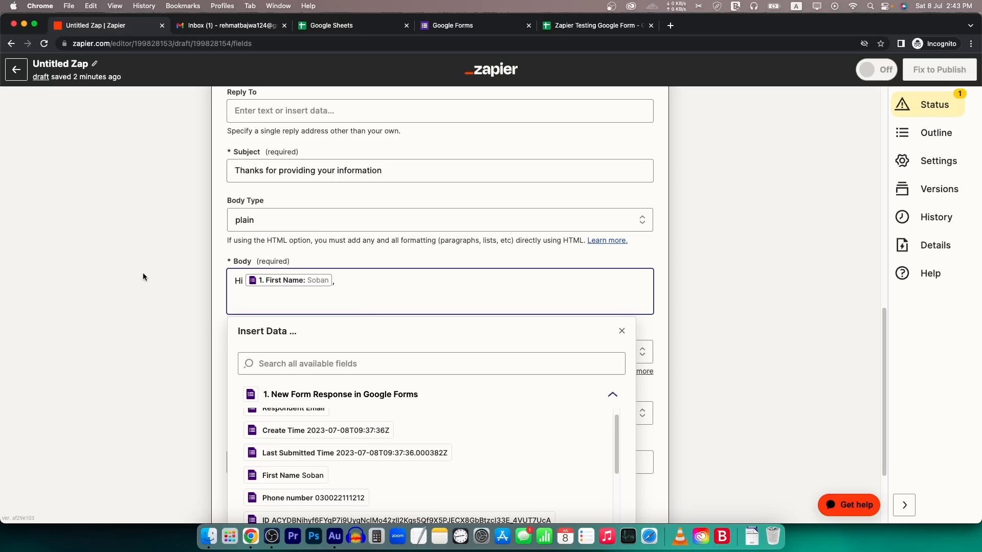
- Add 'Thanks for providing this information. Our team will get back to you soon.' with blank lines around it
text(Thanks for pr)
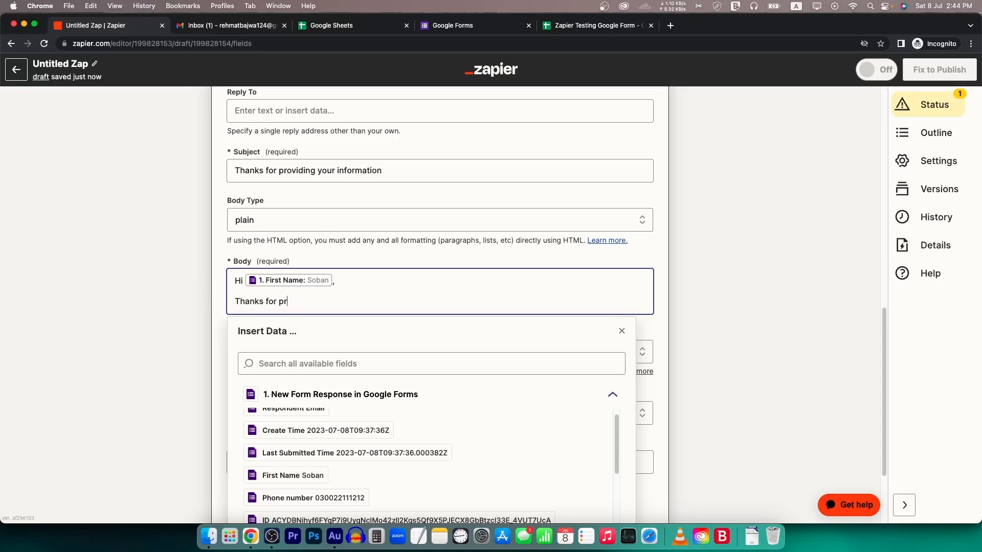
text(oviding this information. Our team w)
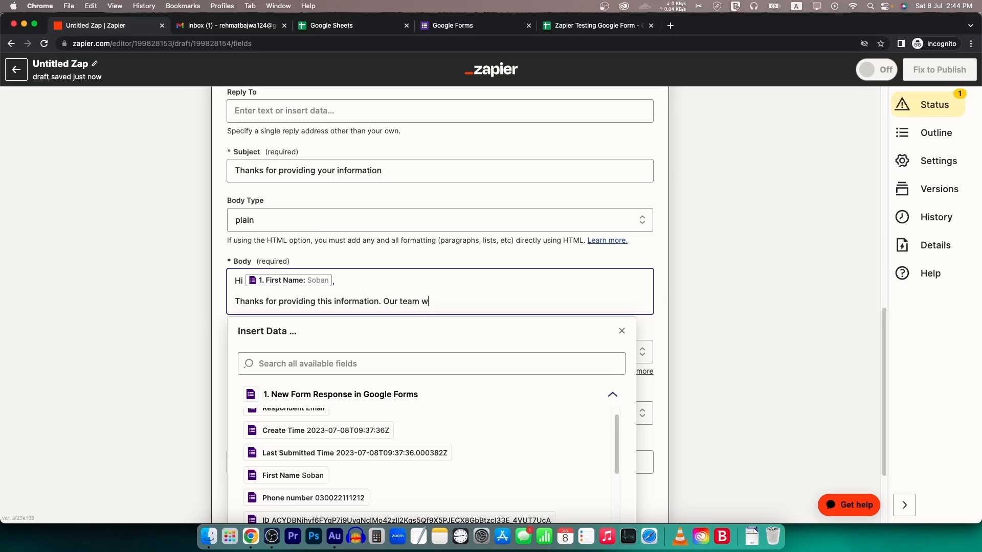
text(ill get back t)
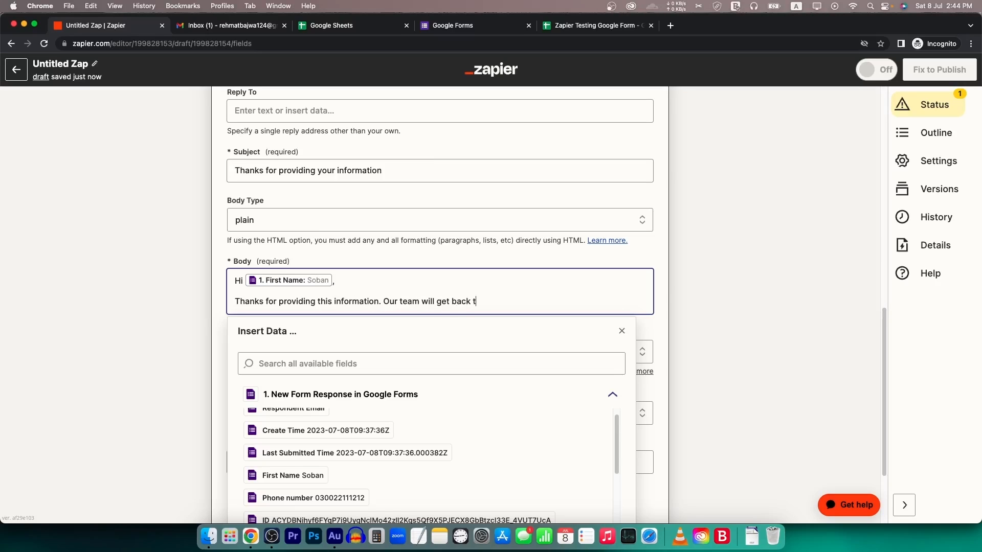
text(o you soon.)
key(Return)
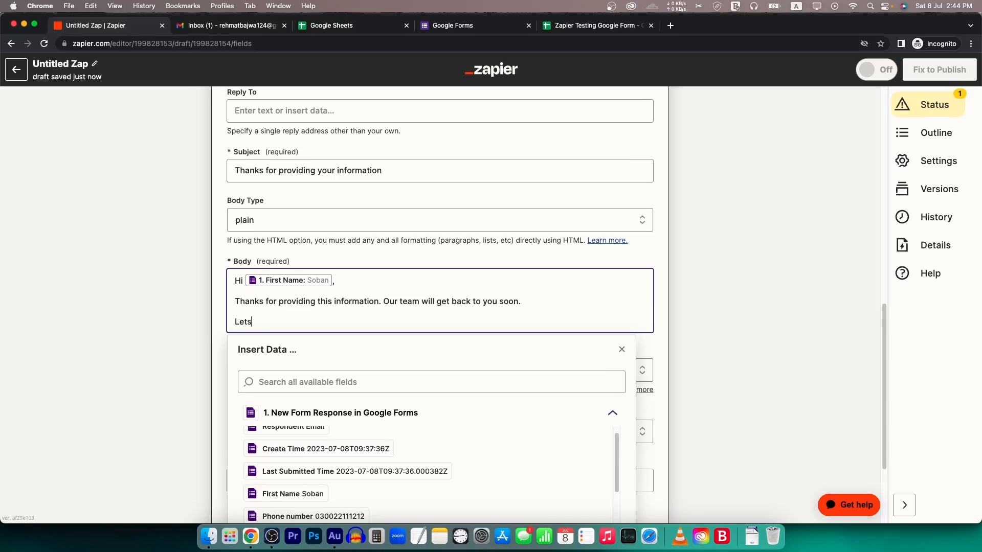
click(126, 295)
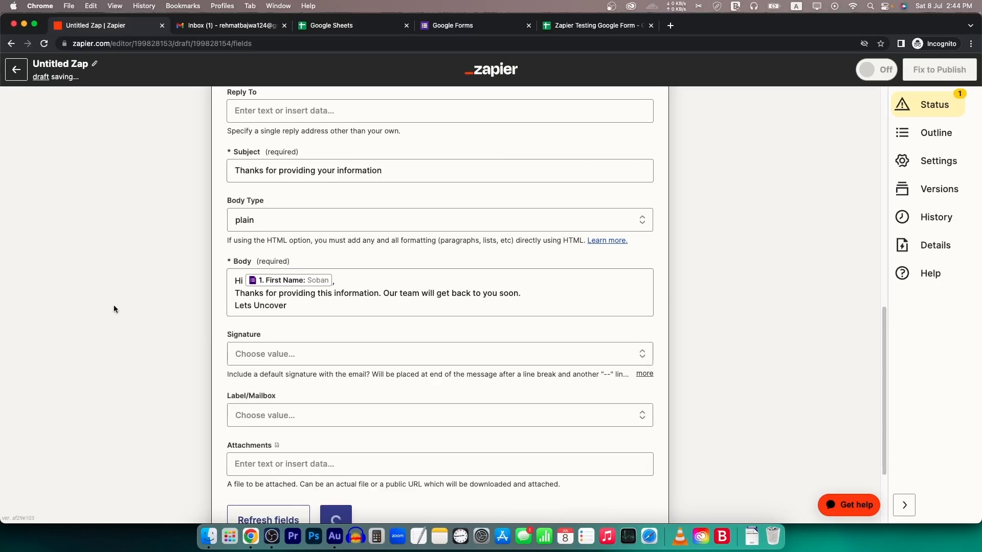
click(528, 296)
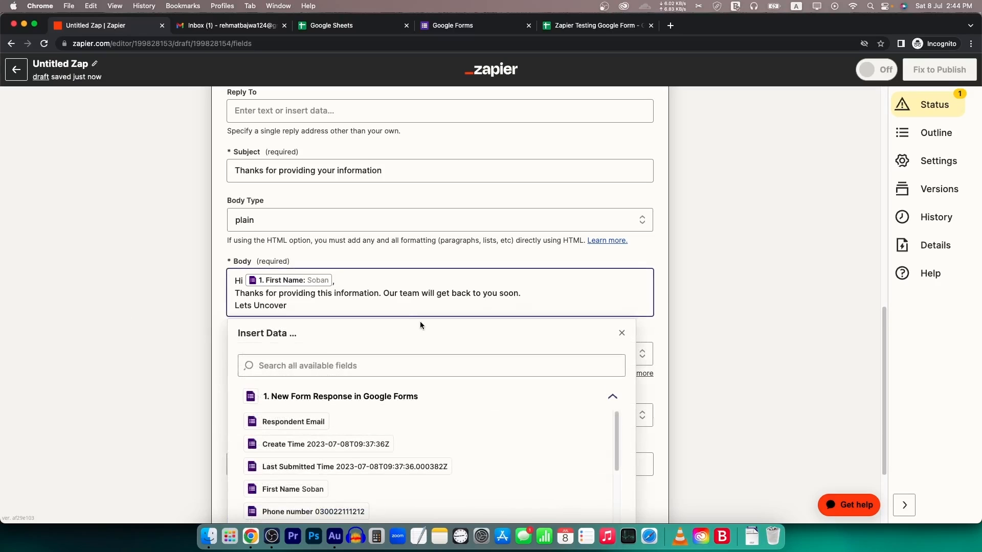
key(Return)
text(\)
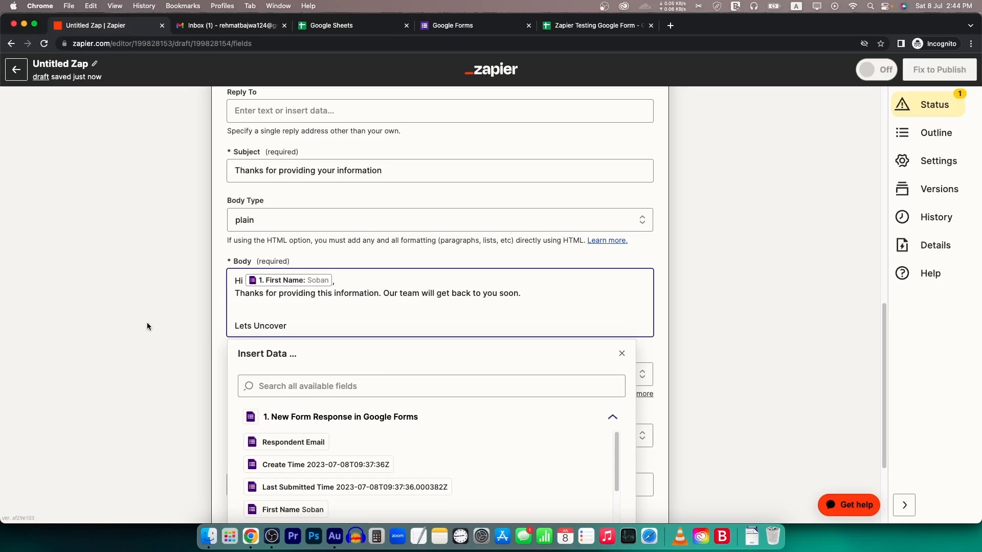
click(153, 332)
click(366, 283)
key(Return)
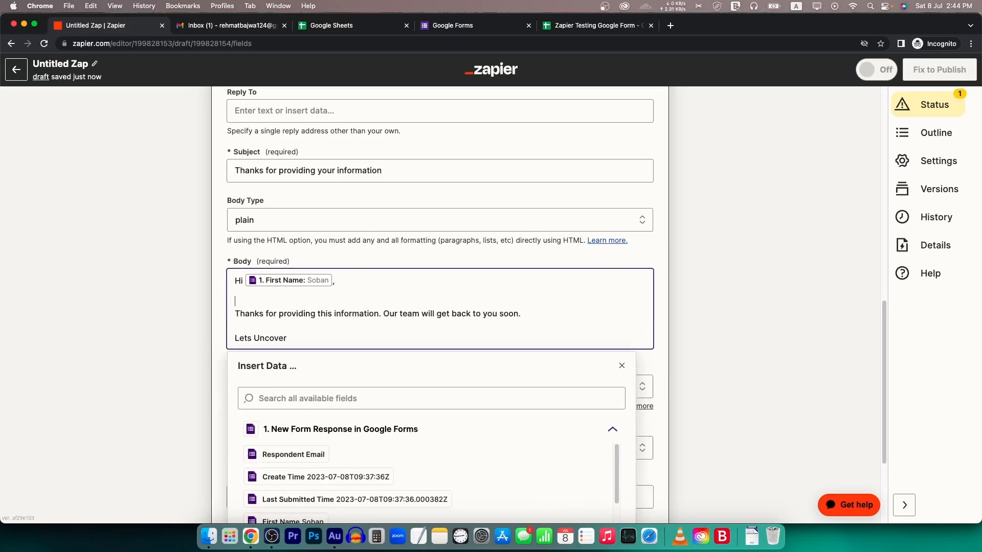
click(124, 268)
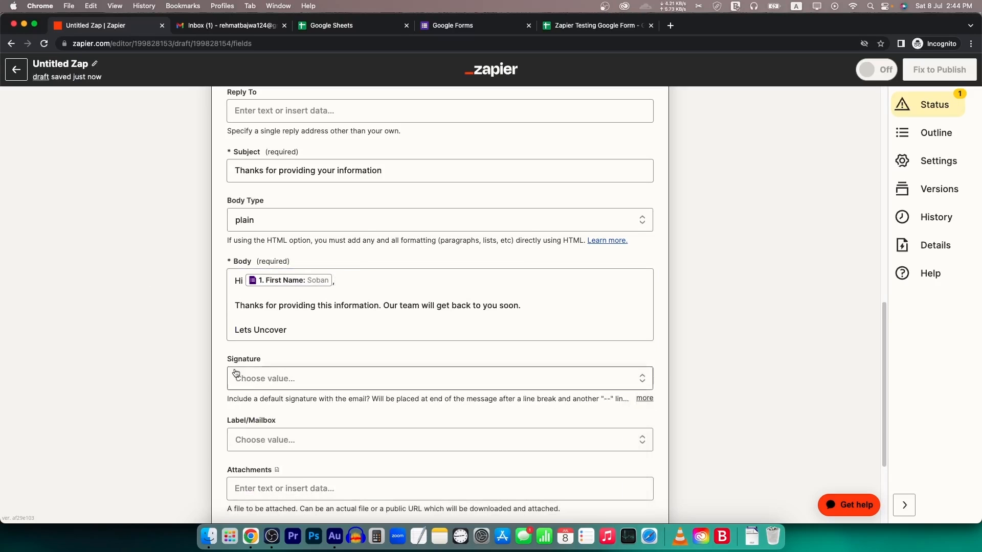
scroll(325, 364, down, 2)
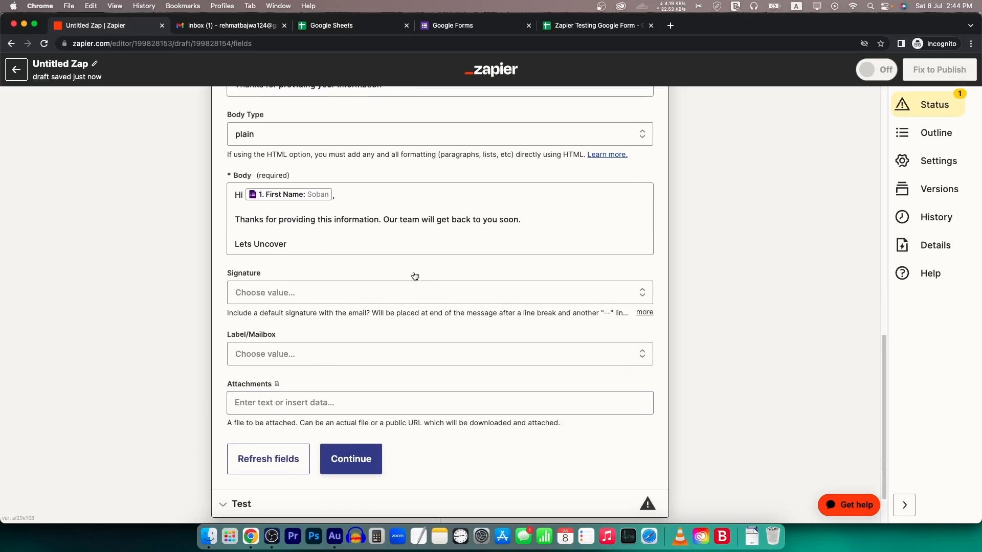
- Confirm the Send Email settings after a last look at the responses sheet
click(631, 29)
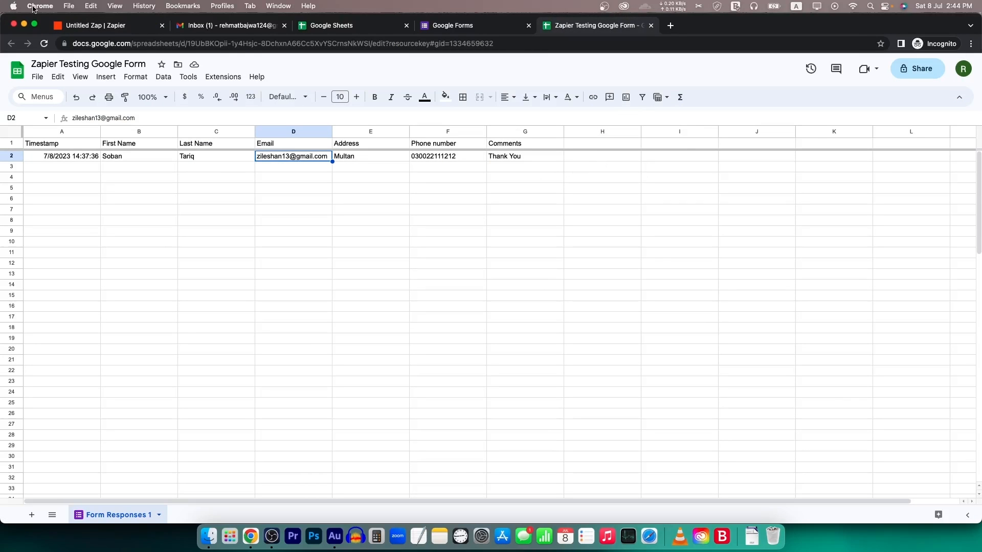
click(100, 29)
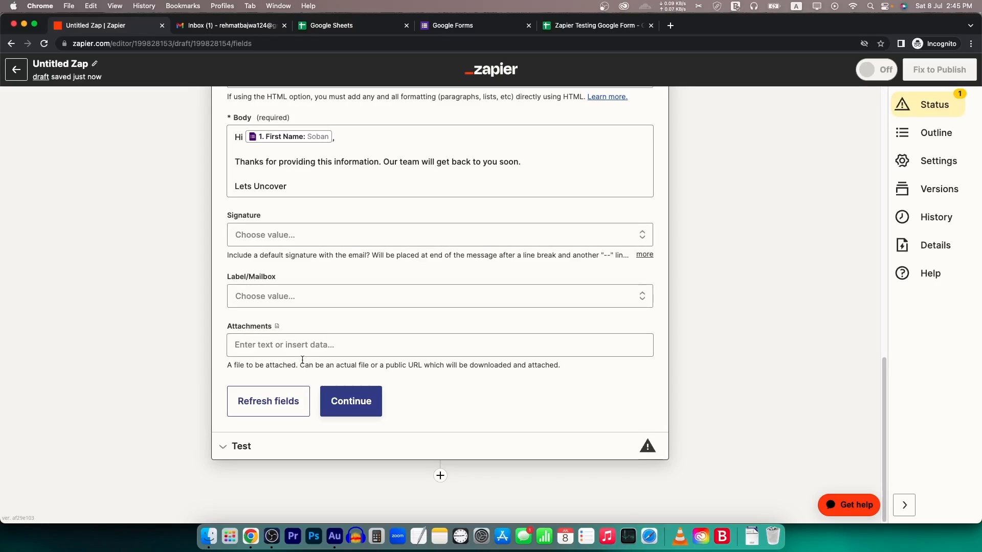
click(358, 405)
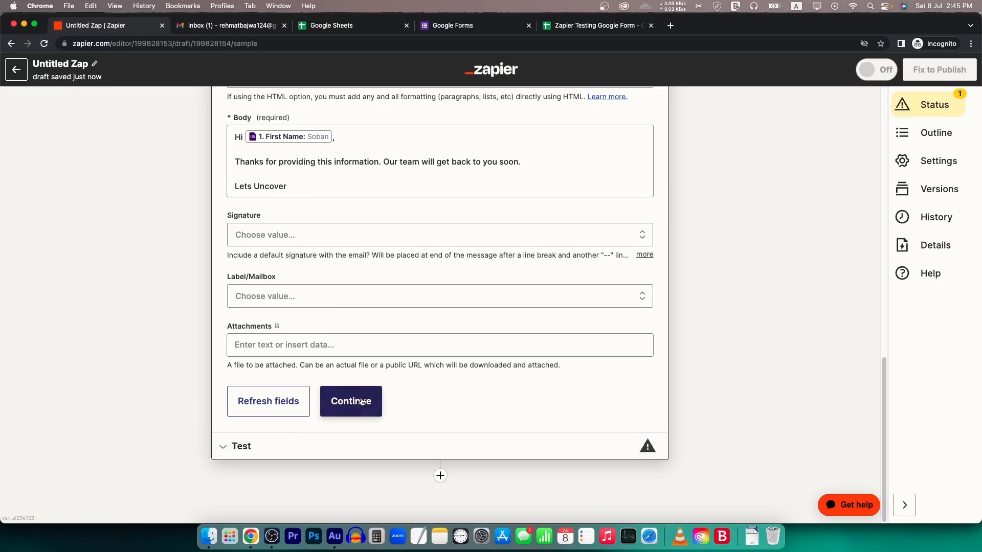
- Send a Gmail test email, publish the Zap, and return to the Zaps list
scroll(329, 376, down, 4)
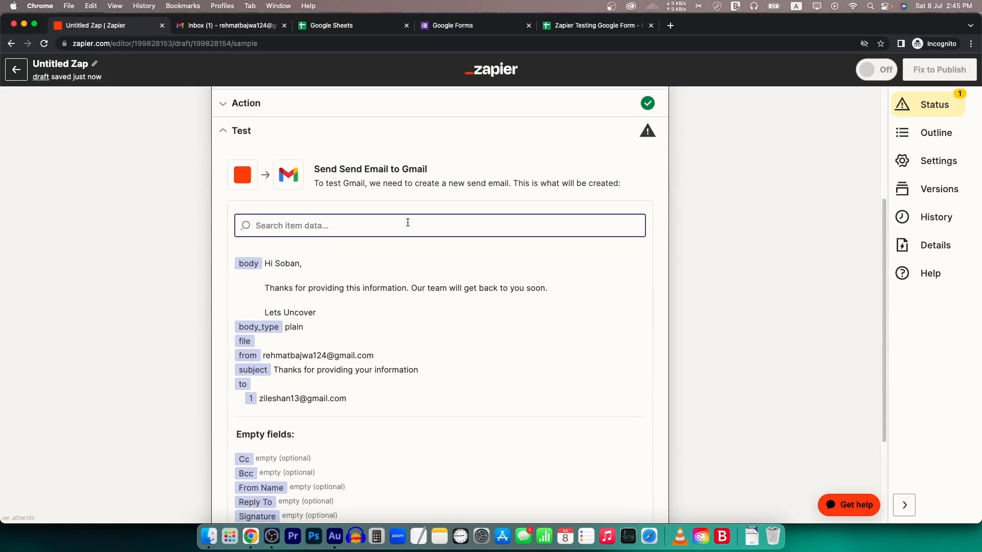
scroll(406, 222, down, 3)
click(341, 431)
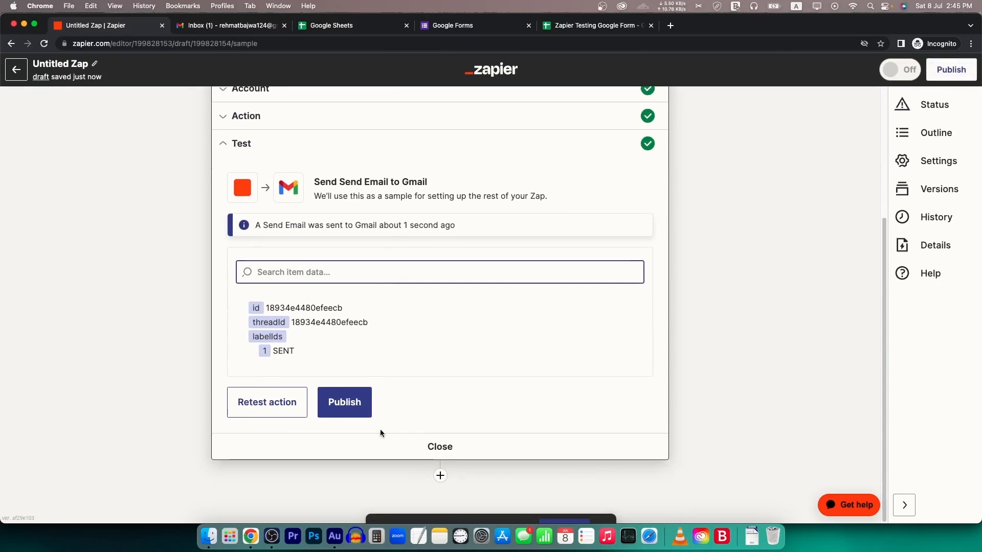
click(358, 402)
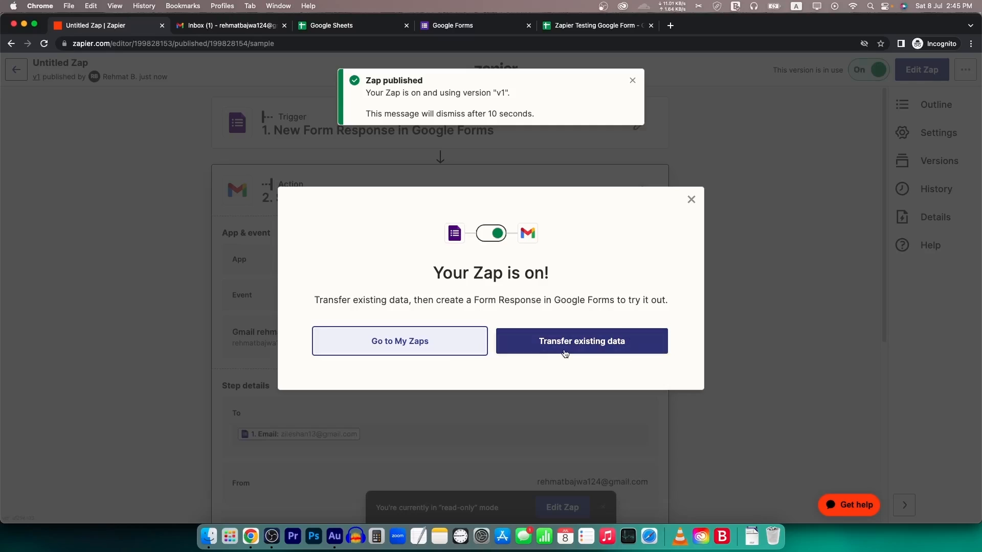
click(440, 346)
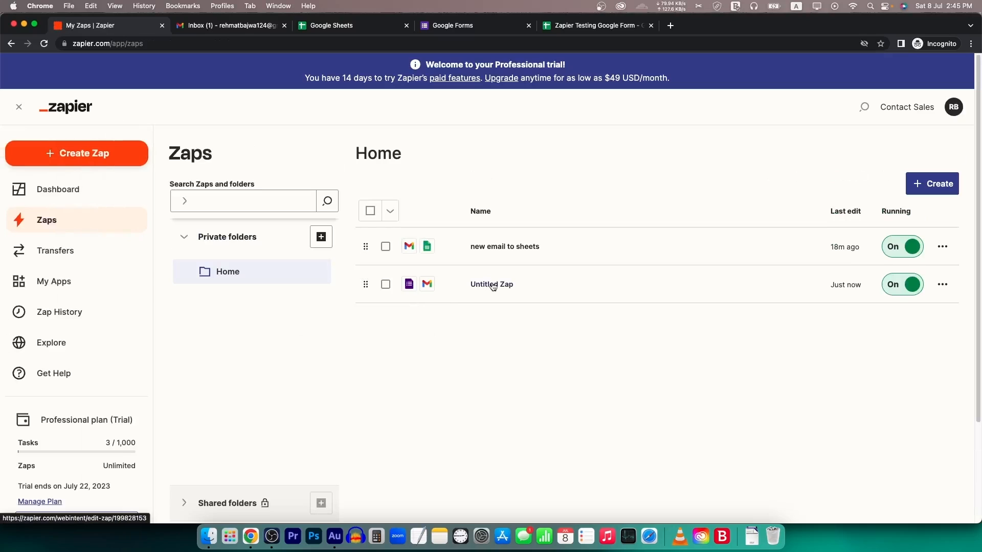
- Rename the published Zap to 'Google Forms to Email' and switch to the responses spreadsheet
click(504, 286)
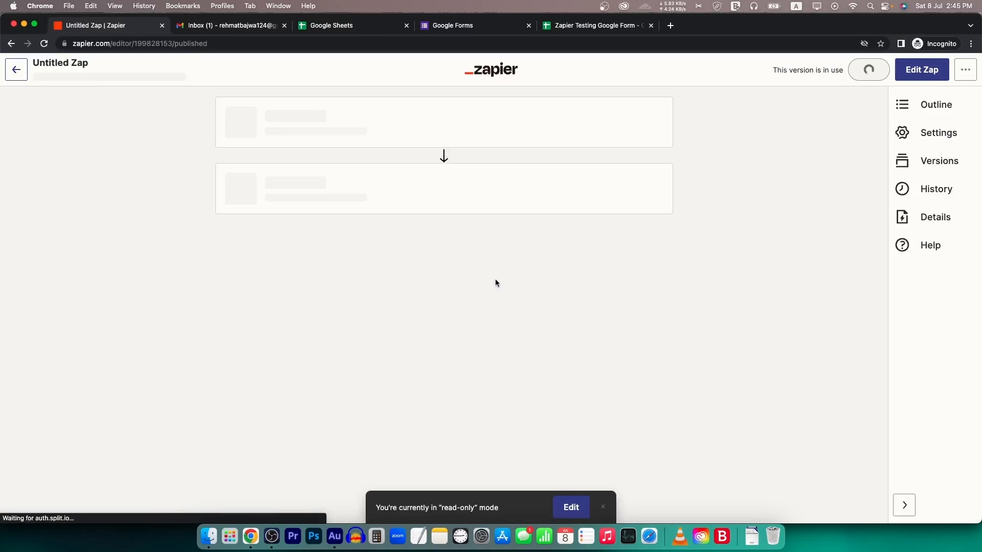
click(66, 61)
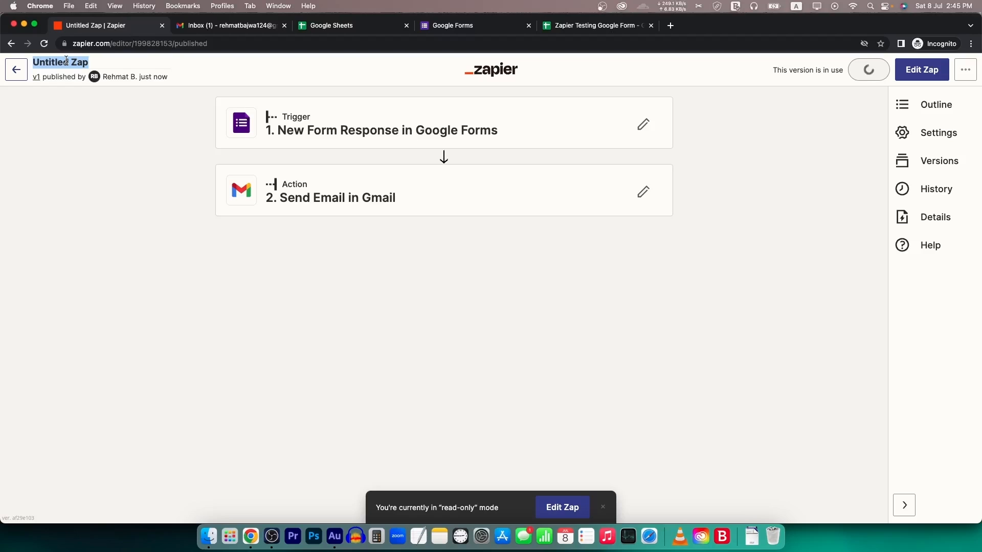
text(Google Forms)
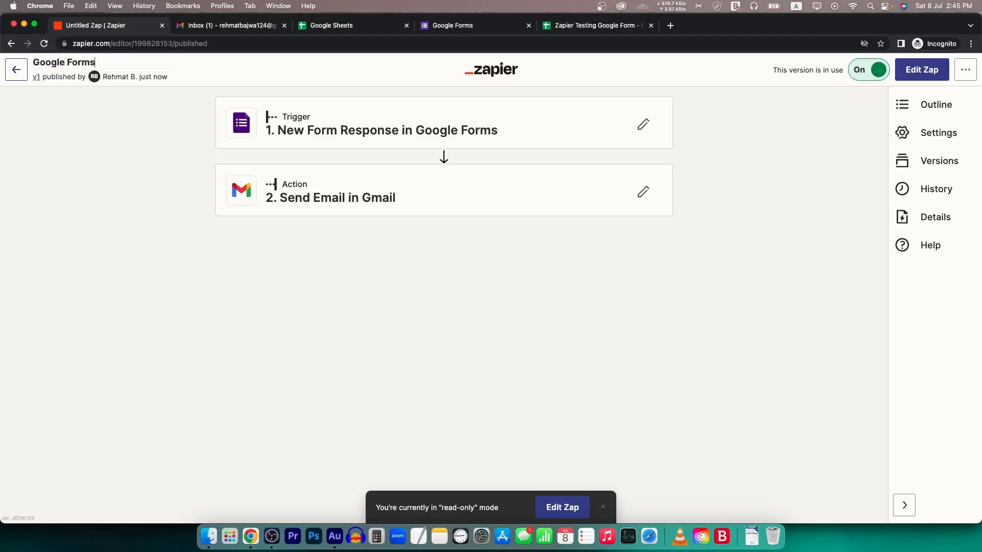
text( to Email)
key(Return)
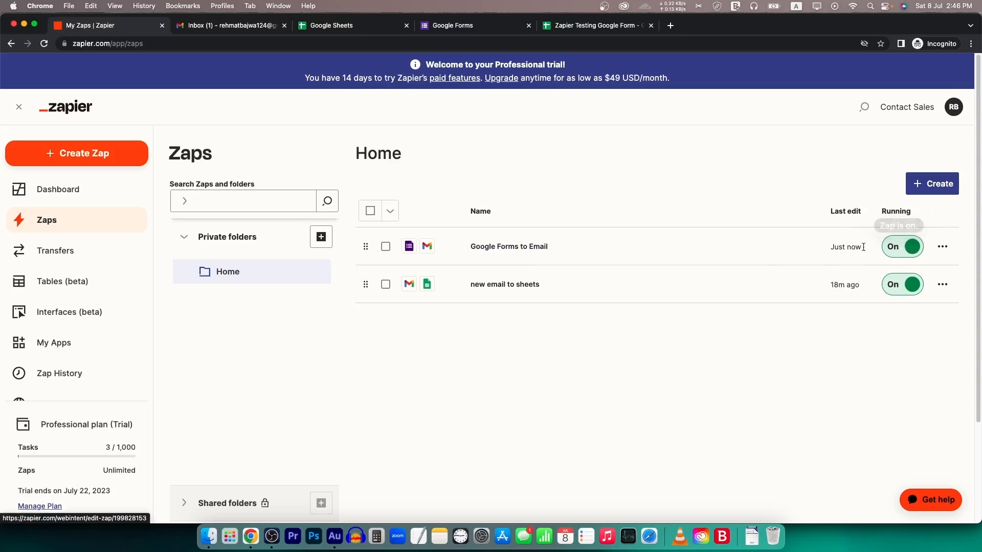
click(596, 26)
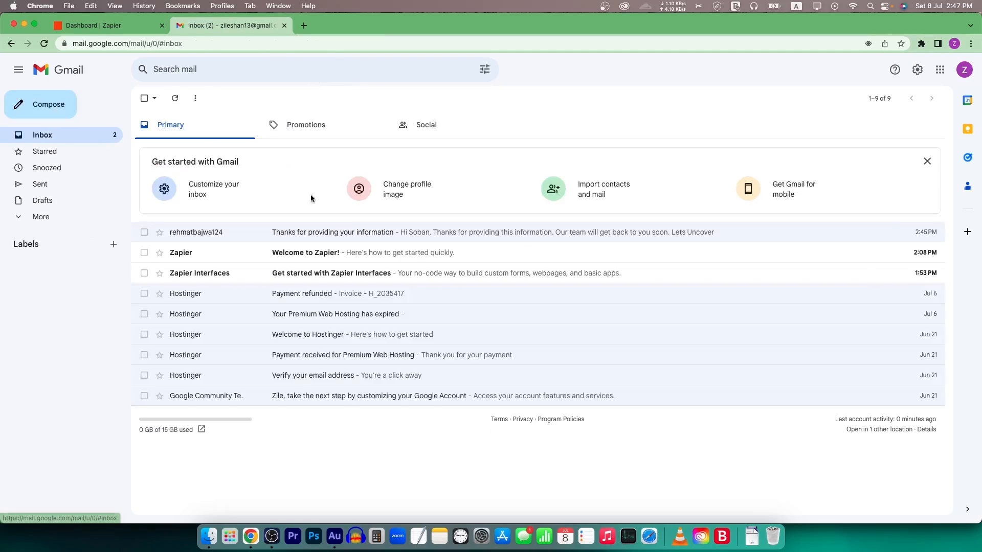
- Open the 'Thanks for providing your information' email and highlight its personalised body text
click(443, 235)
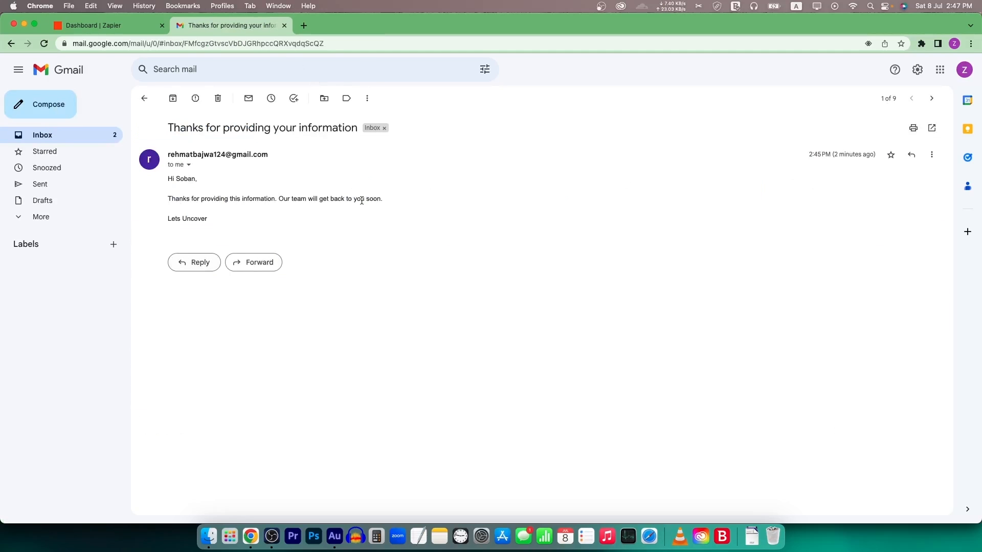
drag(246, 217, 166, 177)
click(166, 177)
drag(209, 219, 178, 175)
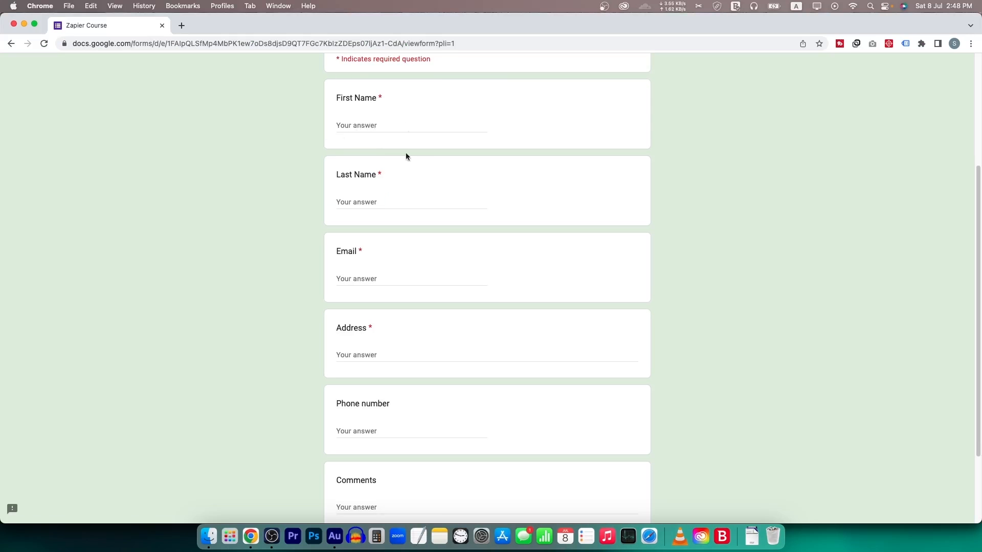
- Enter the respondent's first name, last name and e-mail address in the Zapier Course form
scroll(465, 238, down, 3)
scroll(440, 220, up, 3)
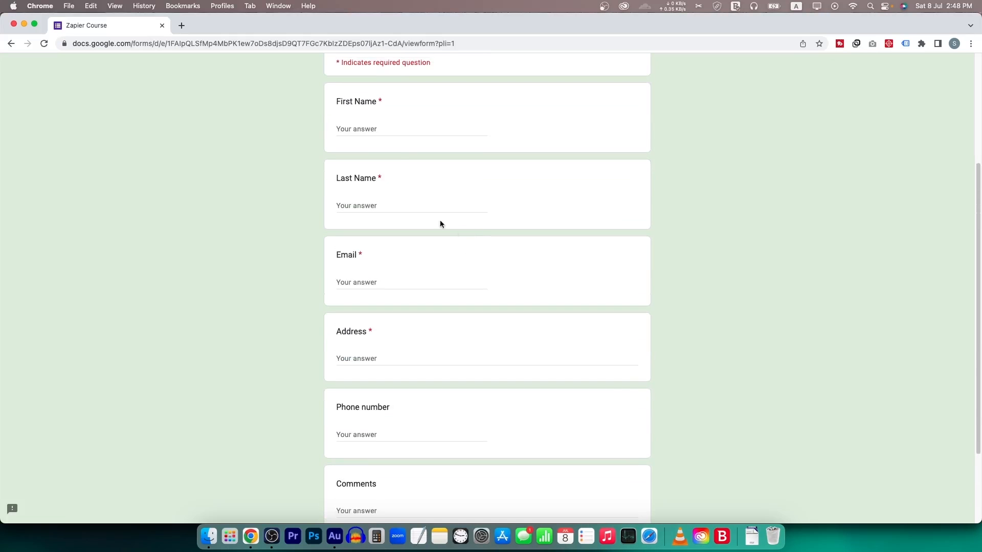
click(396, 131)
text(Aslam)
key(Tab)
text(K)
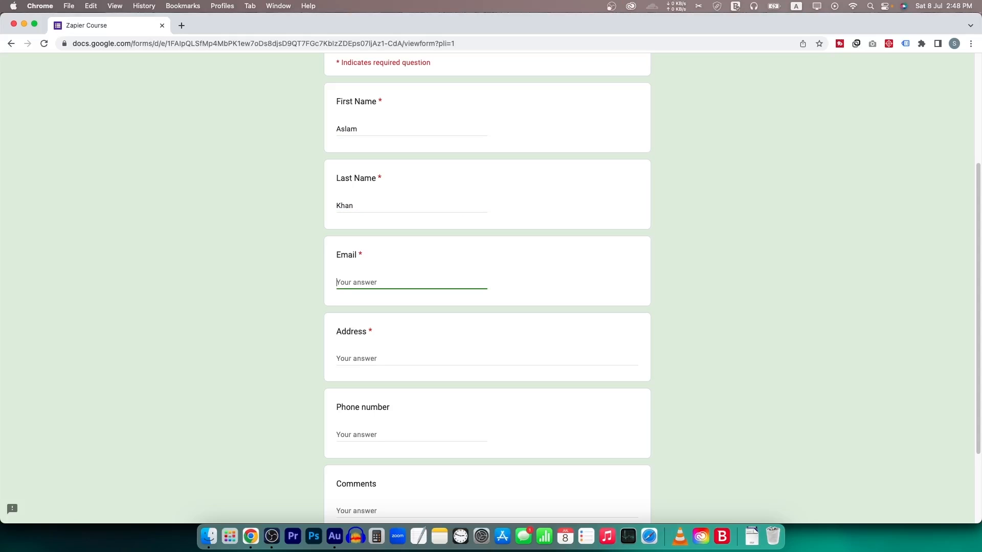
key(Tab)
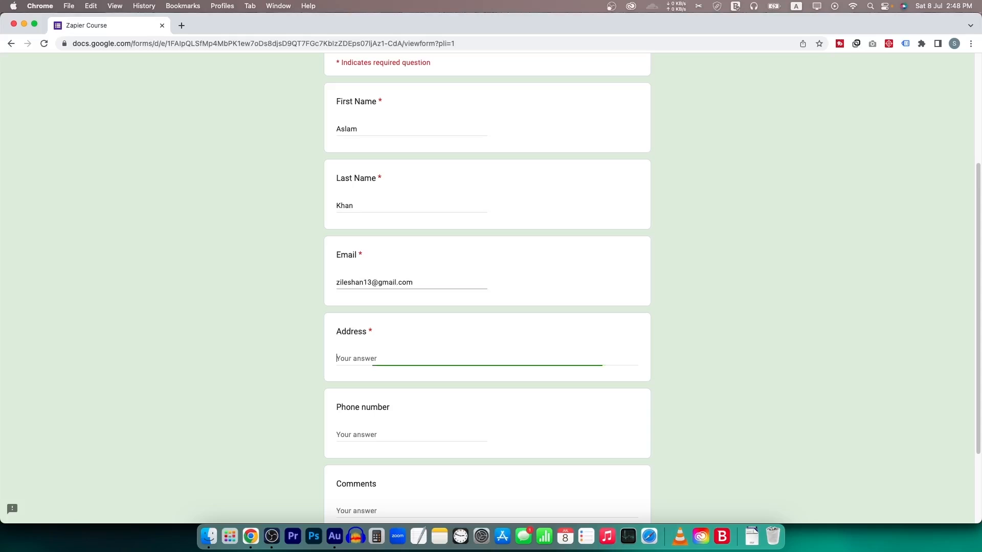
- Fill in the respondent's address, add the comment 'thanks', and submit the response
text(Multan)
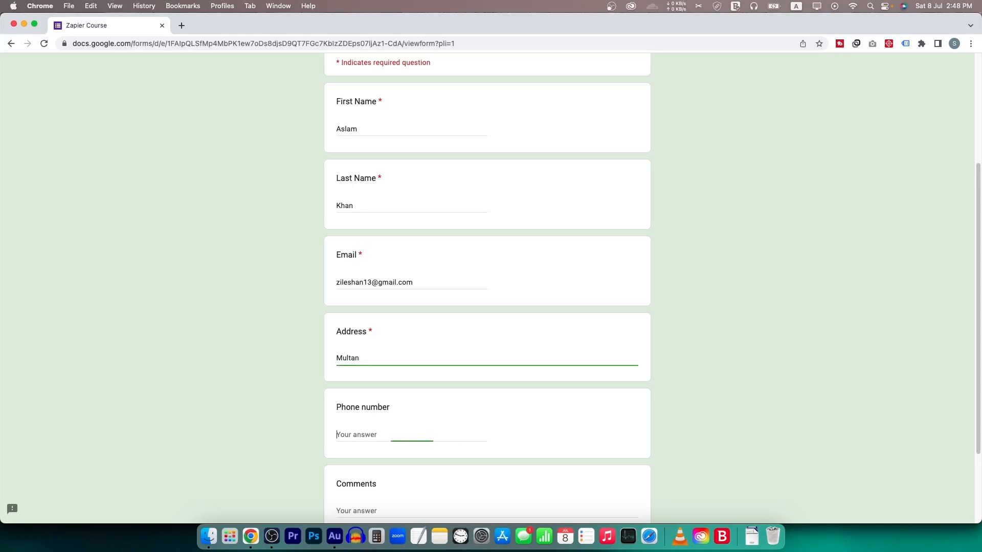
text(2134234)
key(Tab)
text(thanks)
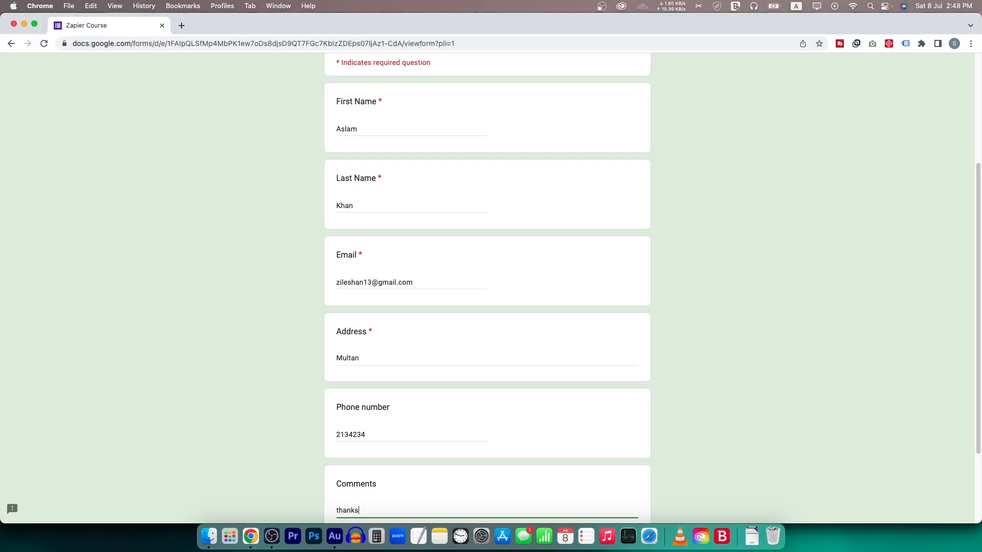
scroll(352, 134, down, 3)
click(360, 443)
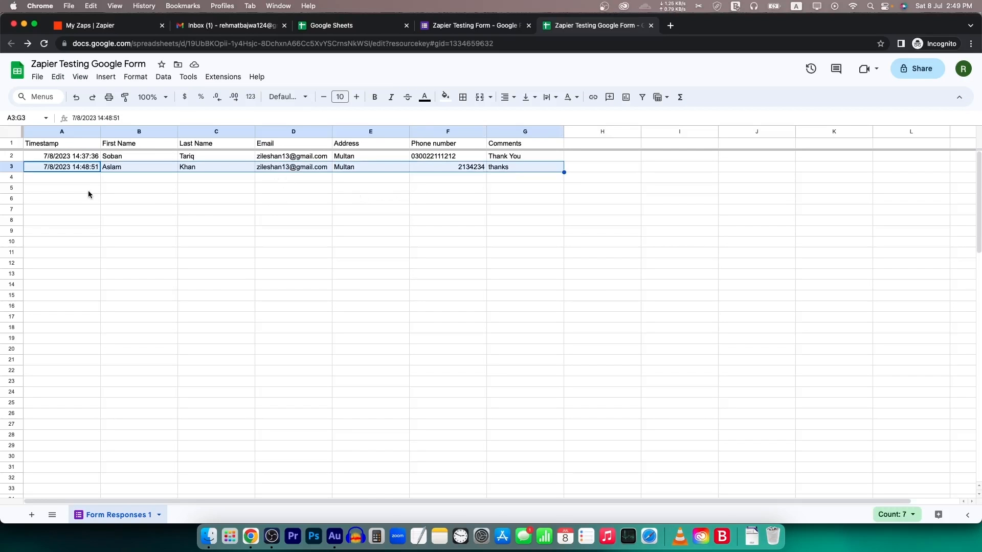
- Check the new response's names in B3:C3 of Form Responses 1, then return to Zapier
drag(120, 165, 529, 164)
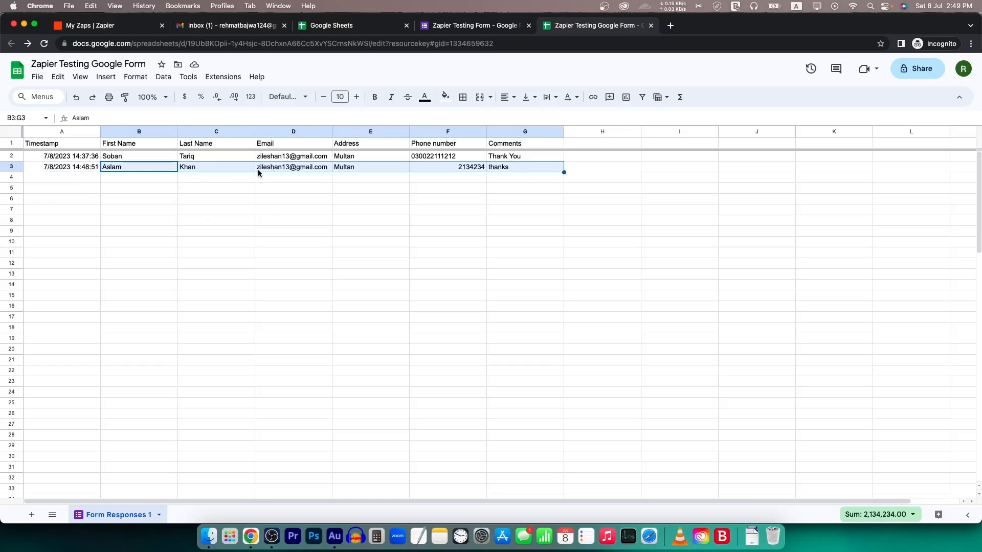
click(300, 191)
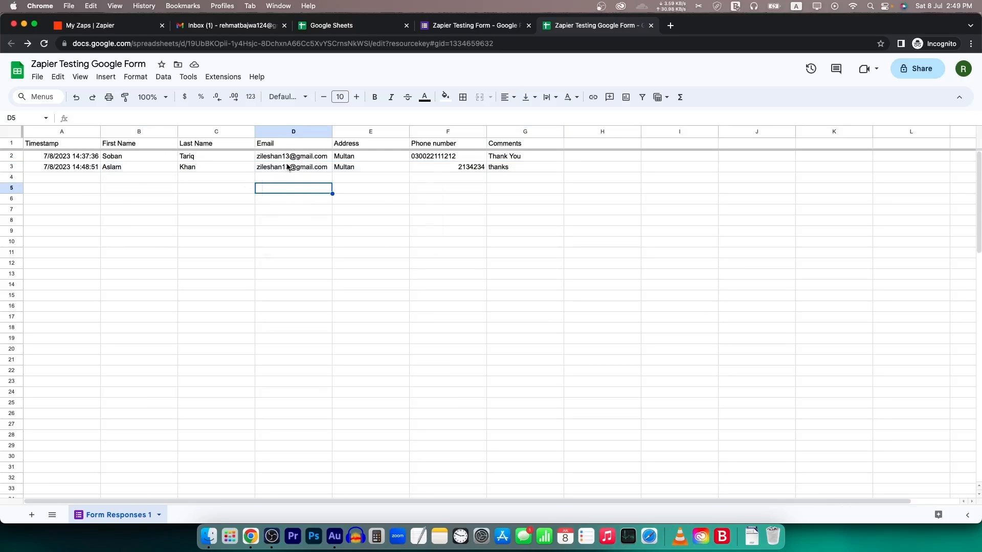
mouse_move(285, 166)
drag(131, 168, 186, 168)
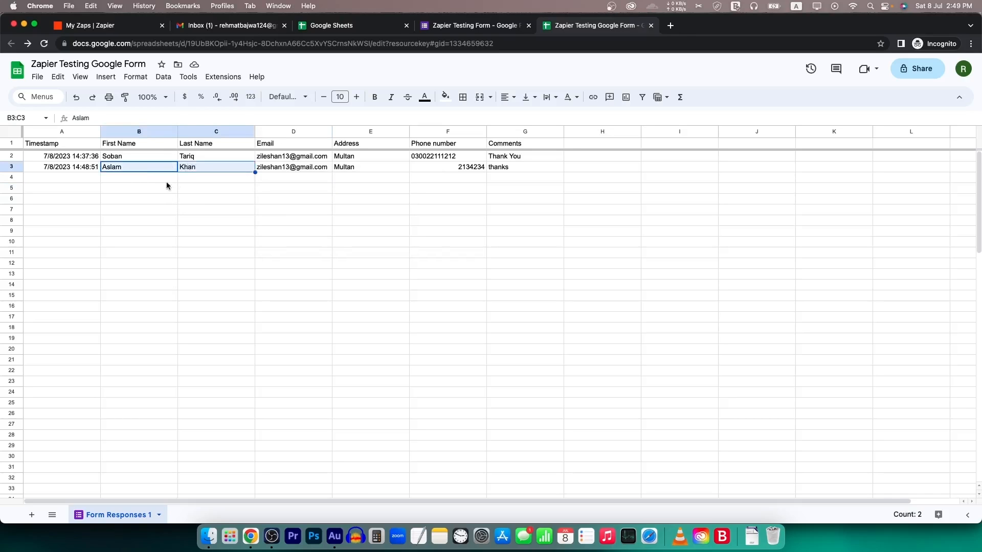
click(128, 168)
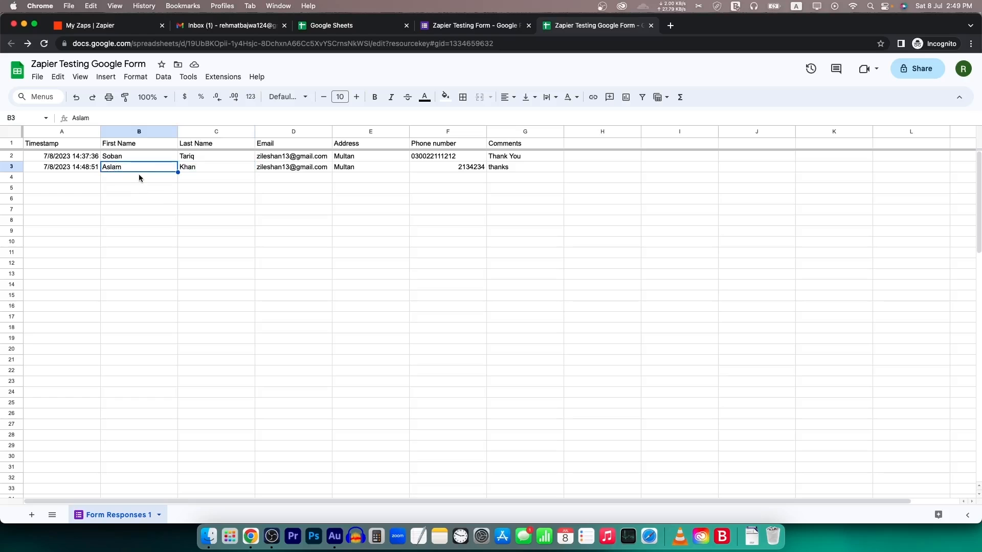
click(81, 25)
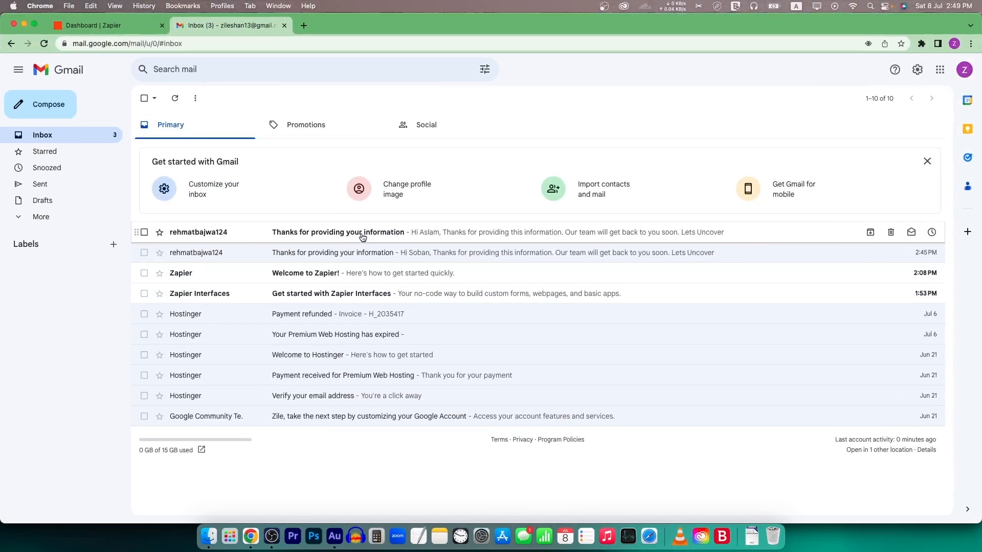
- Open the newest thank-you email and highlight its greeting, body and subject line
click(363, 237)
drag(169, 179, 195, 179)
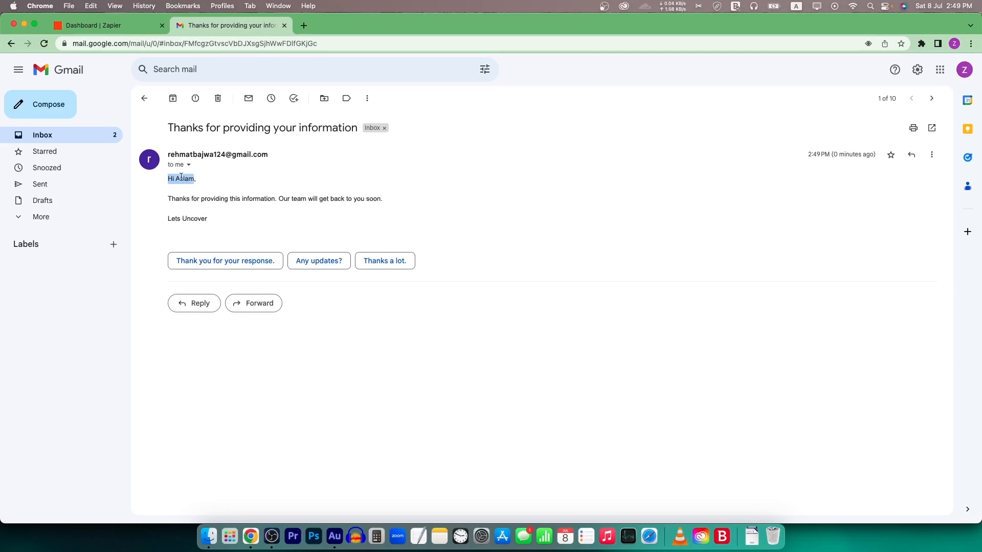
drag(217, 222, 159, 183)
click(204, 201)
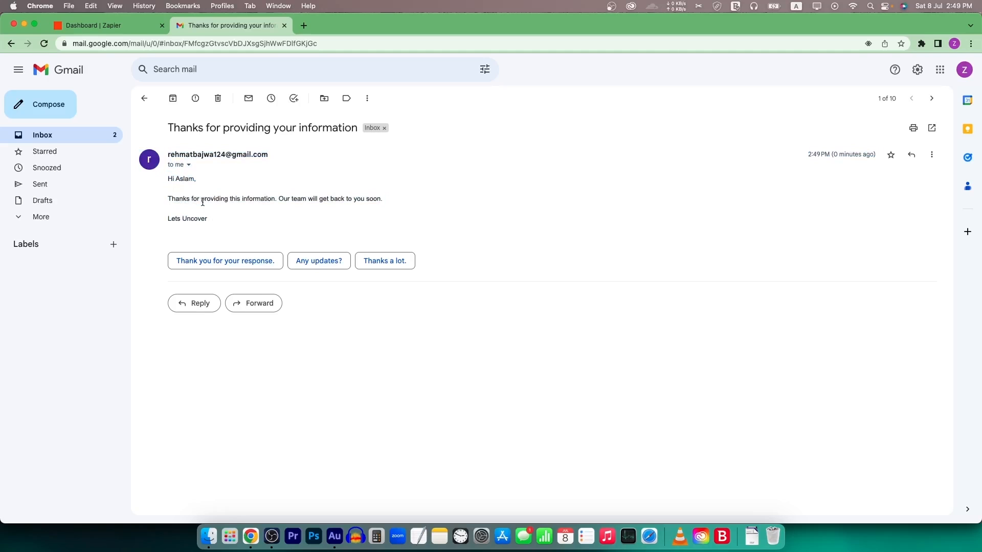
drag(178, 128, 358, 129)
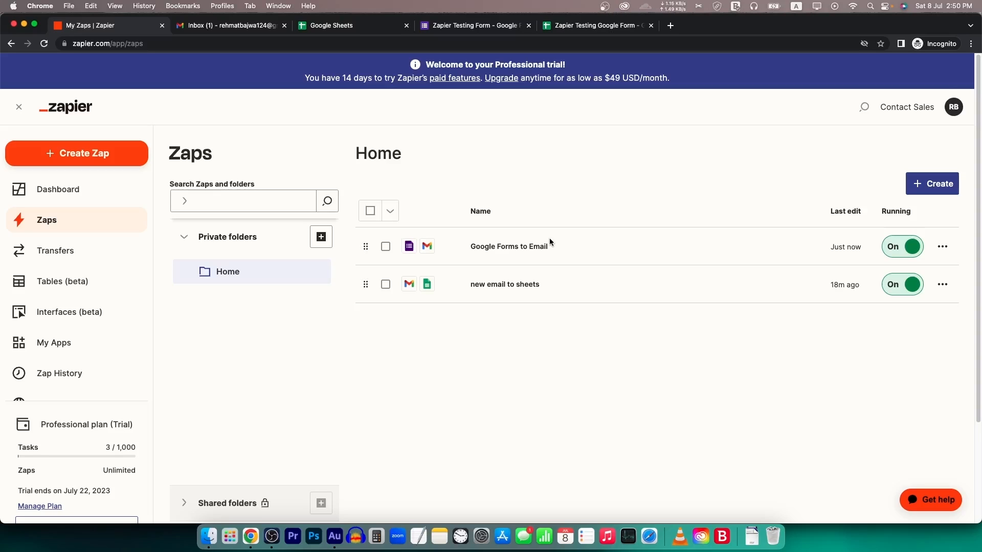
- Create a new Zap and search the trigger apps for 'shopify'
click(102, 152)
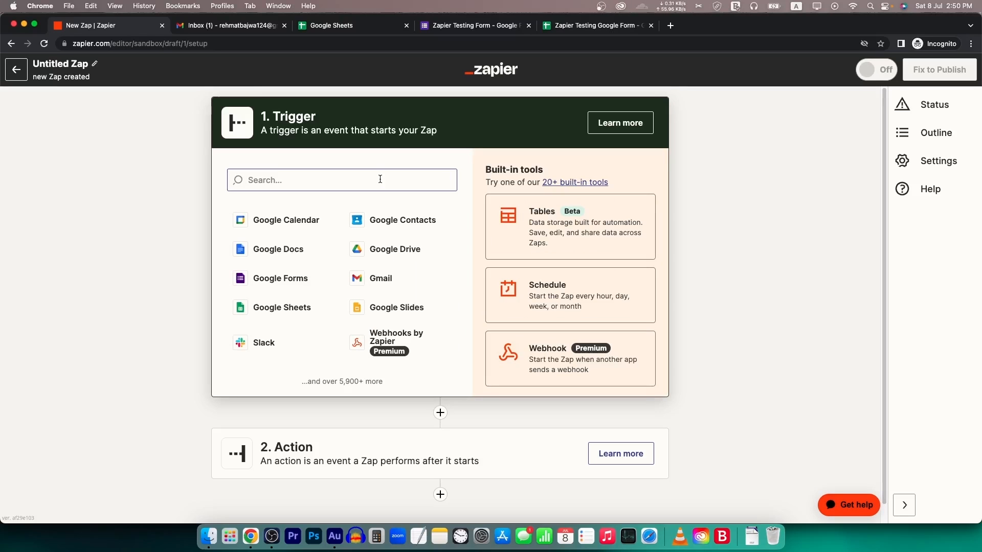
text(shopify)
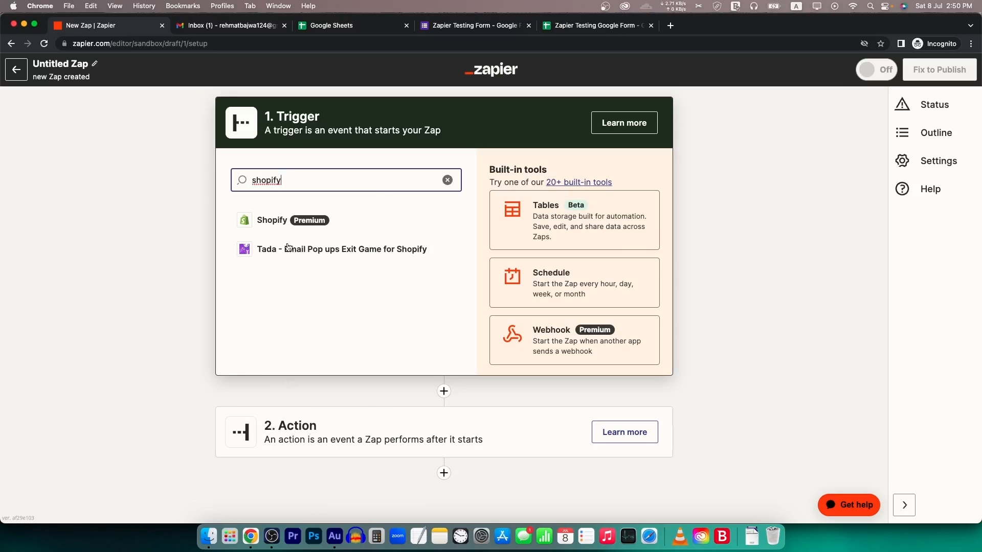
- Set Shopify as the trigger app and browse its trigger events without picking one
click(271, 221)
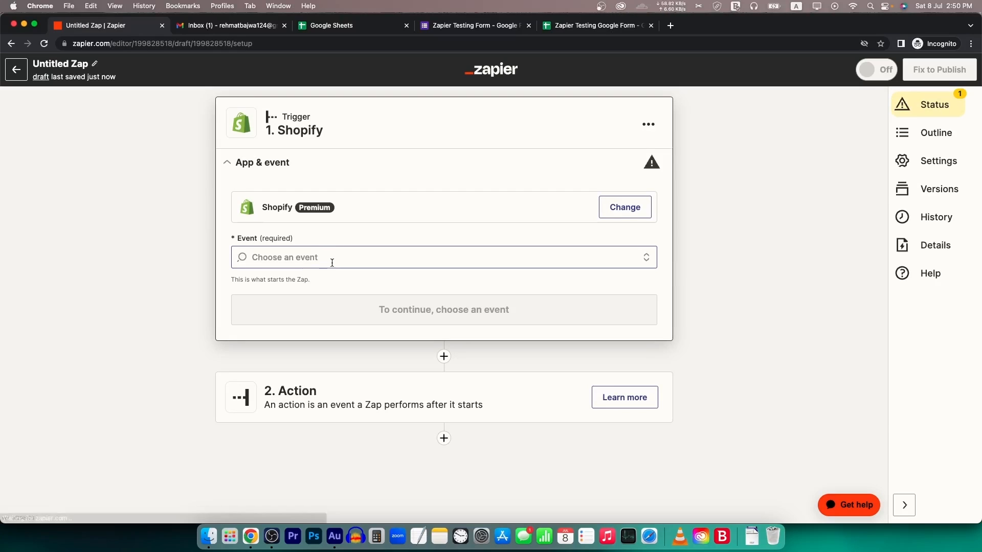
click(407, 263)
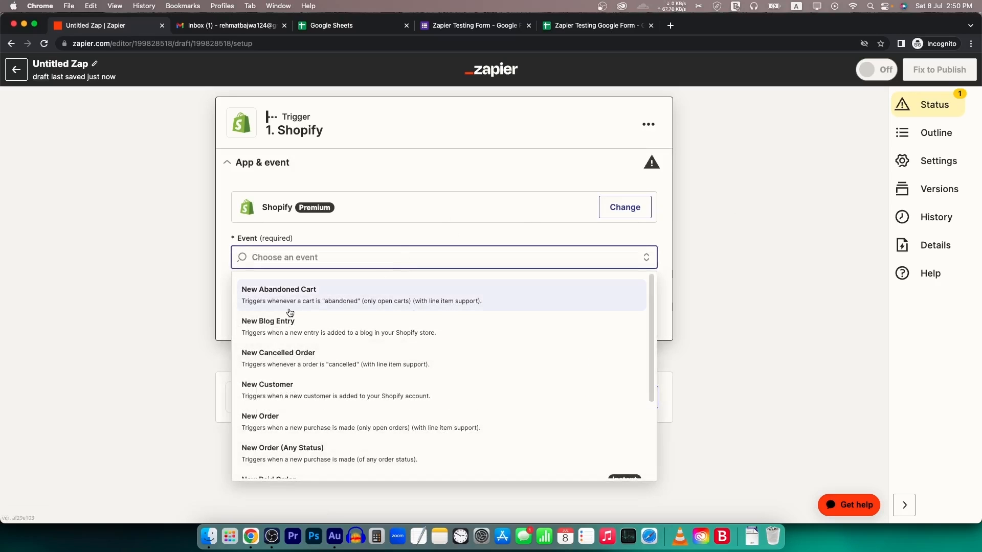
scroll(296, 360, down, 1)
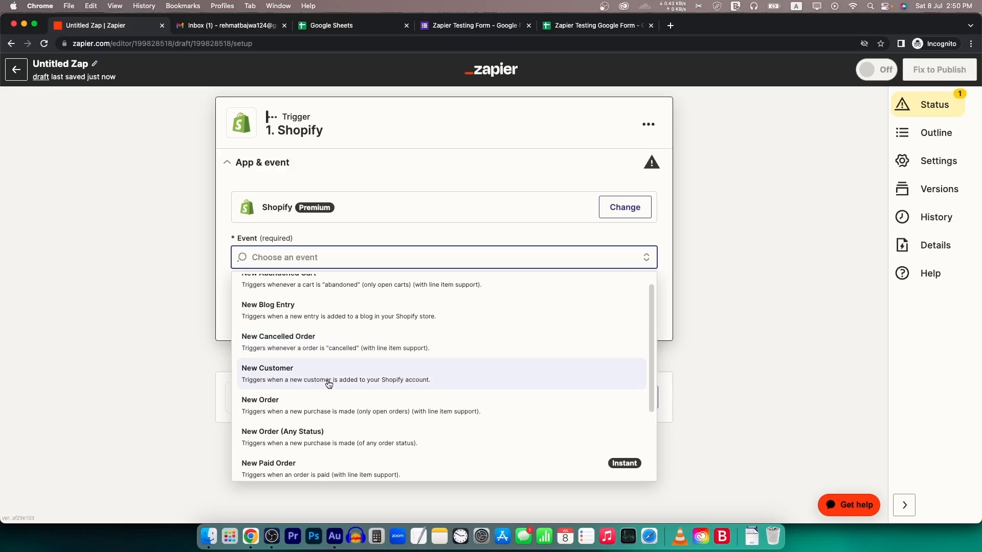
click(314, 179)
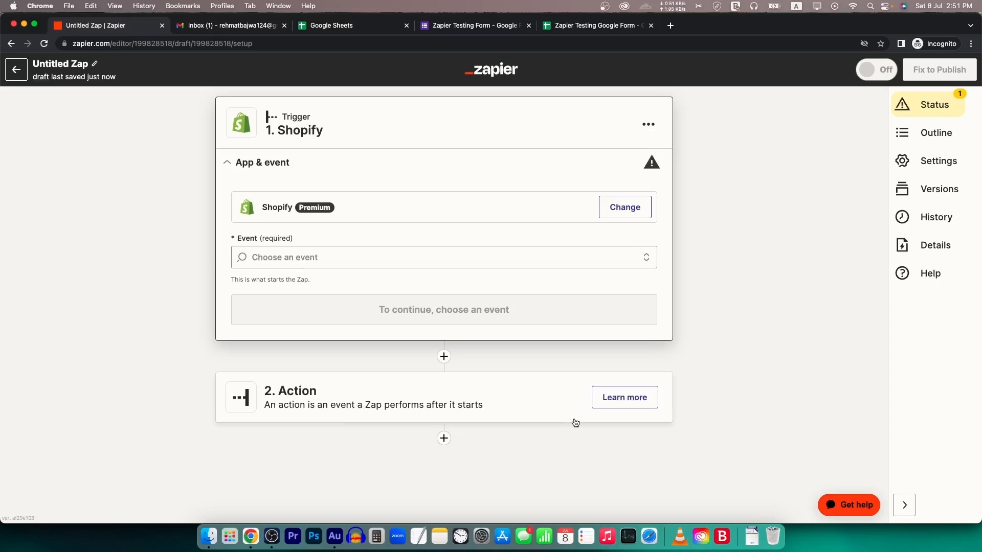
click(327, 258)
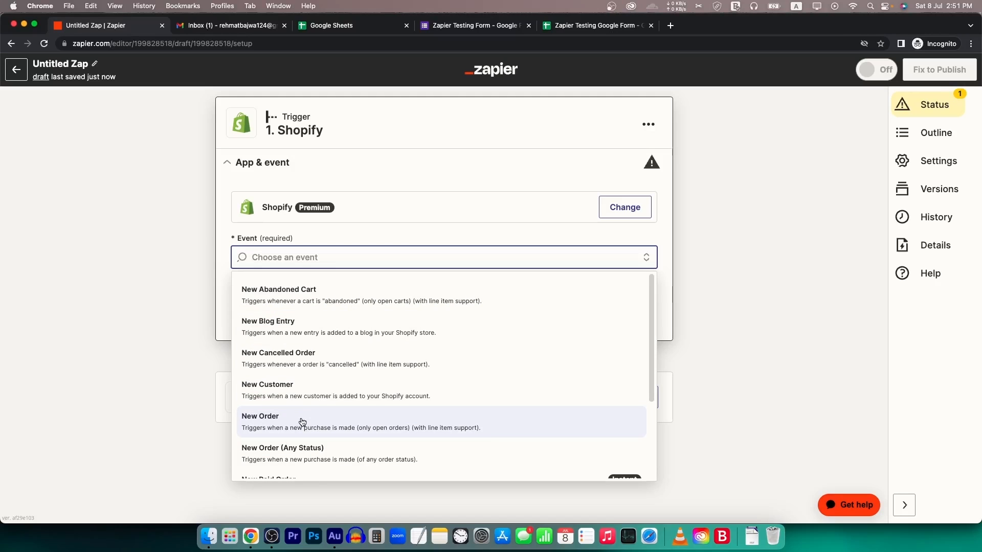
click(156, 412)
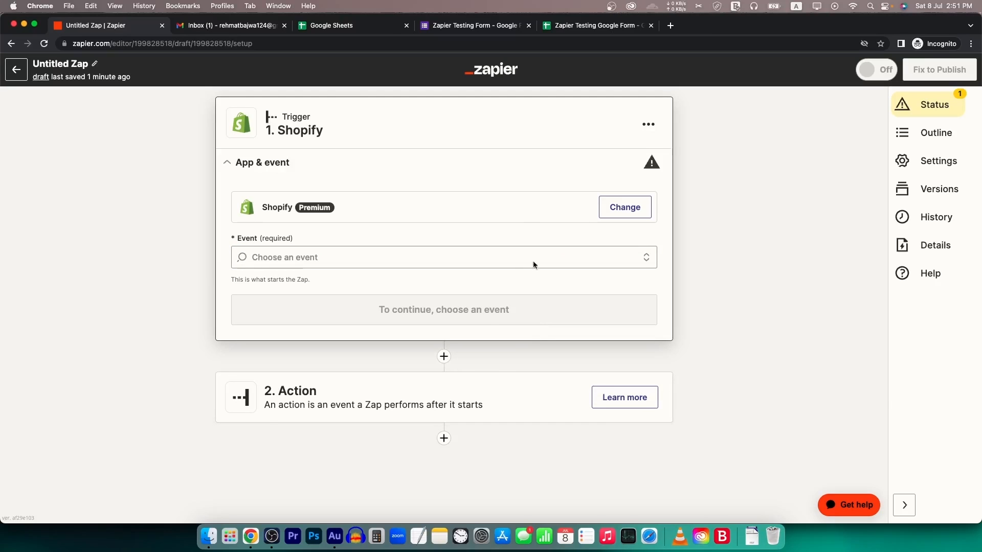
- Add action steps to the Shopify draft, up to a fourth step
click(444, 356)
click(729, 174)
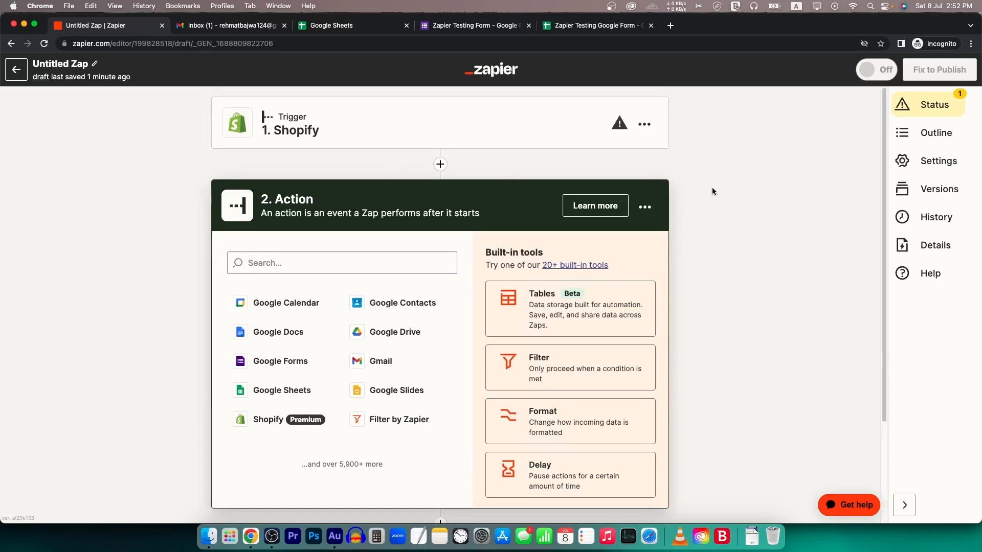
scroll(472, 272, down, 1)
scroll(473, 275, down, 3)
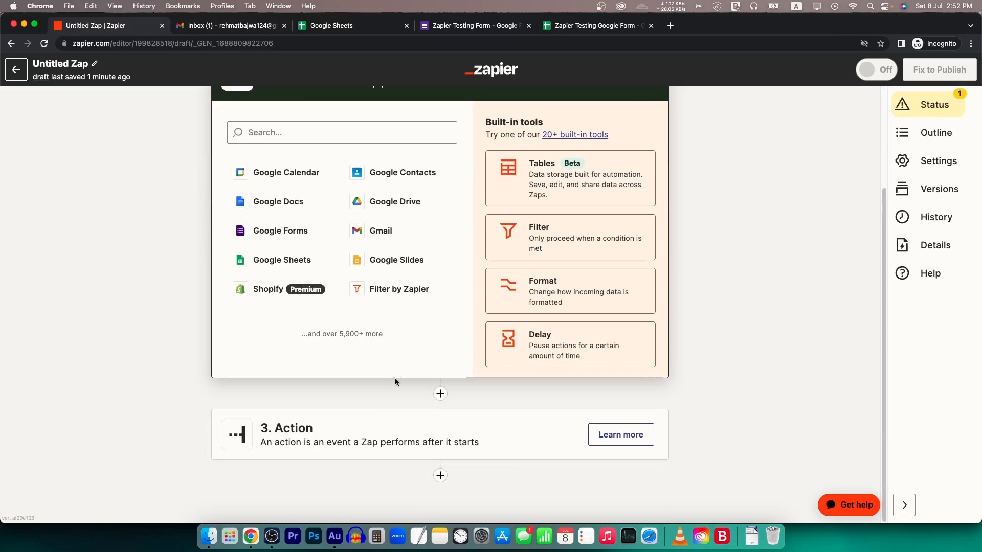
scroll(433, 348, up, 4)
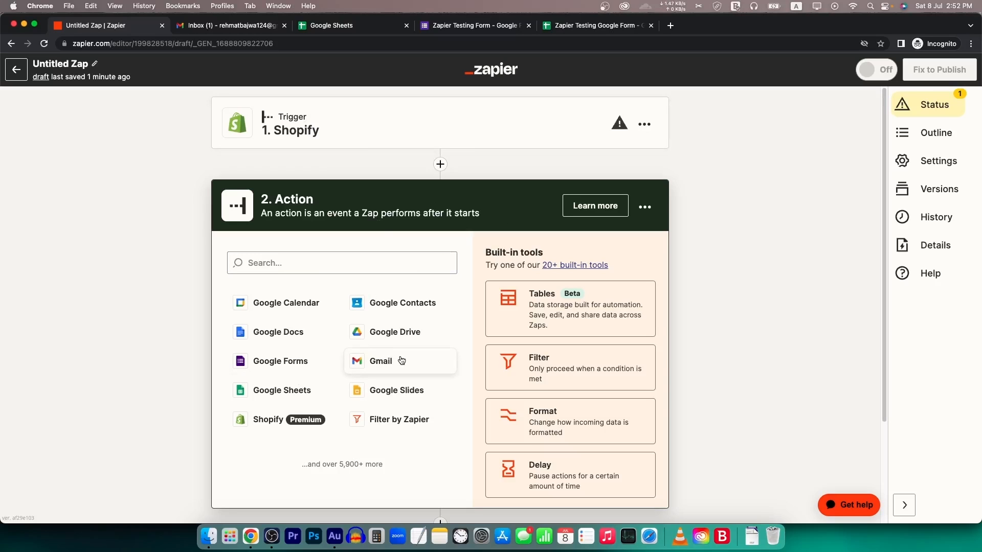
scroll(391, 342, down, 3)
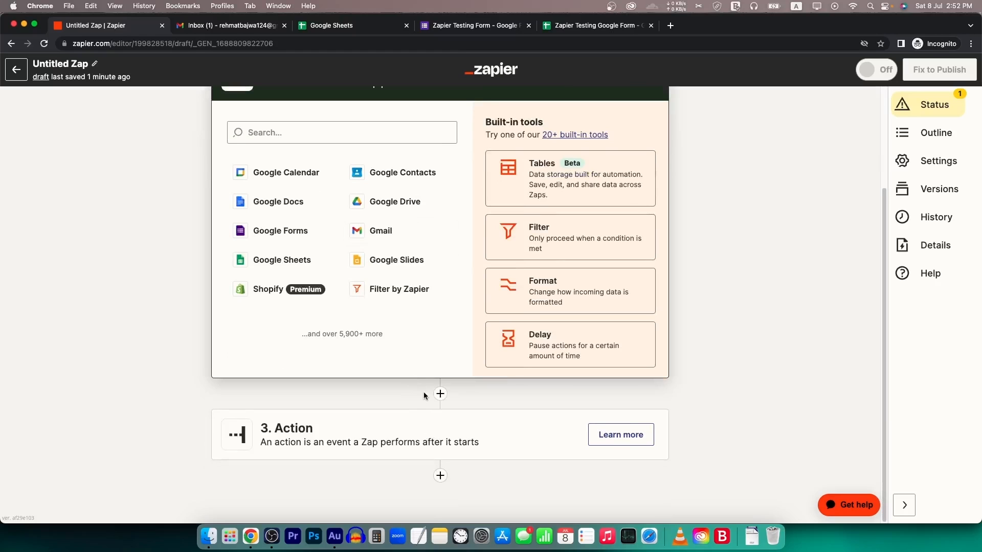
click(440, 475)
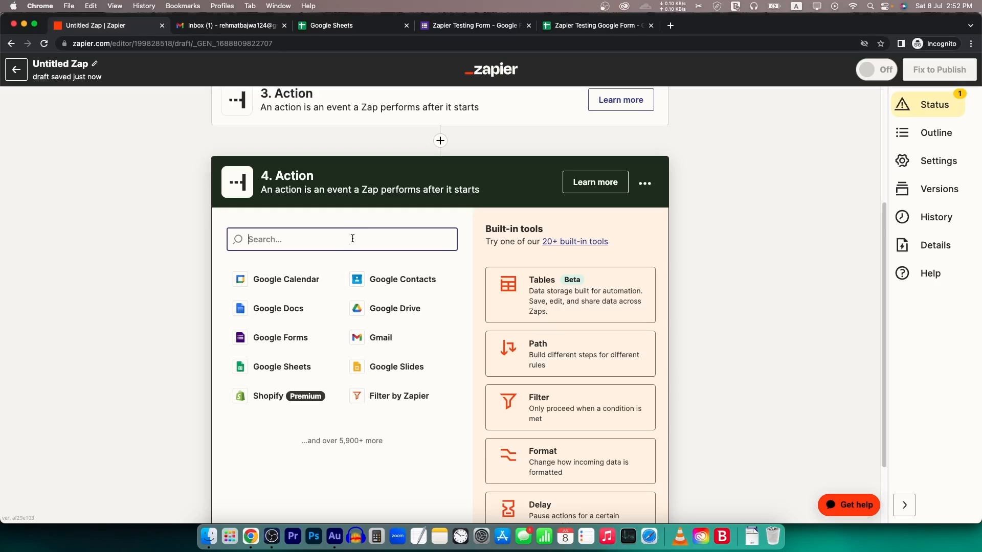
- Try app searches for get, mailchimp and trello, clear the search, and return to the Zaps list
text(get)
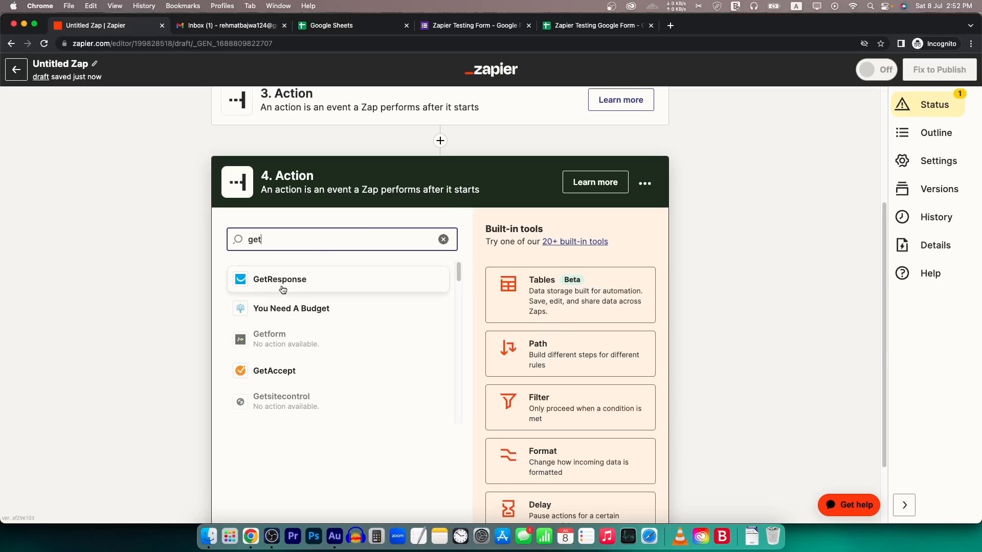
key(super+a)
text(mailchi)
key(super+a)
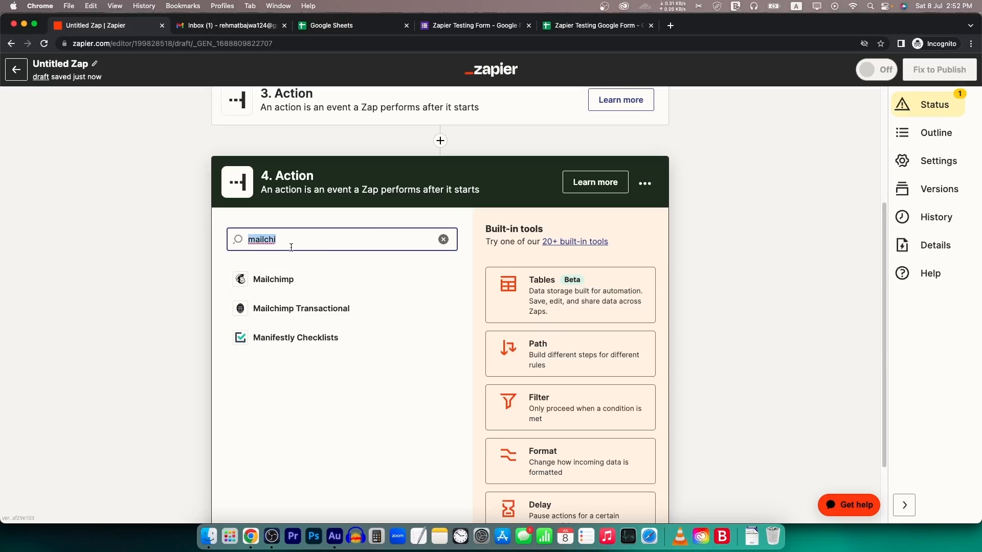
text(tre)
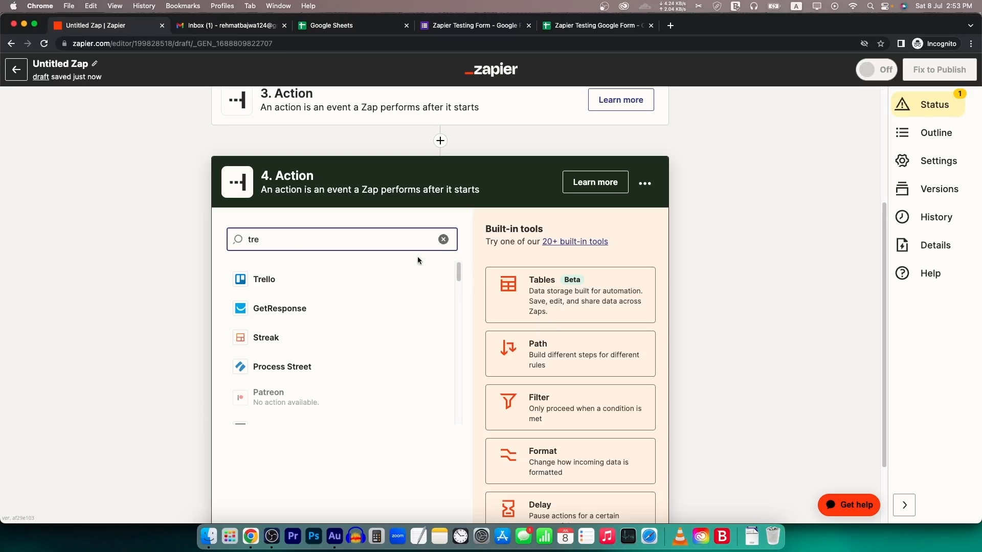
click(443, 240)
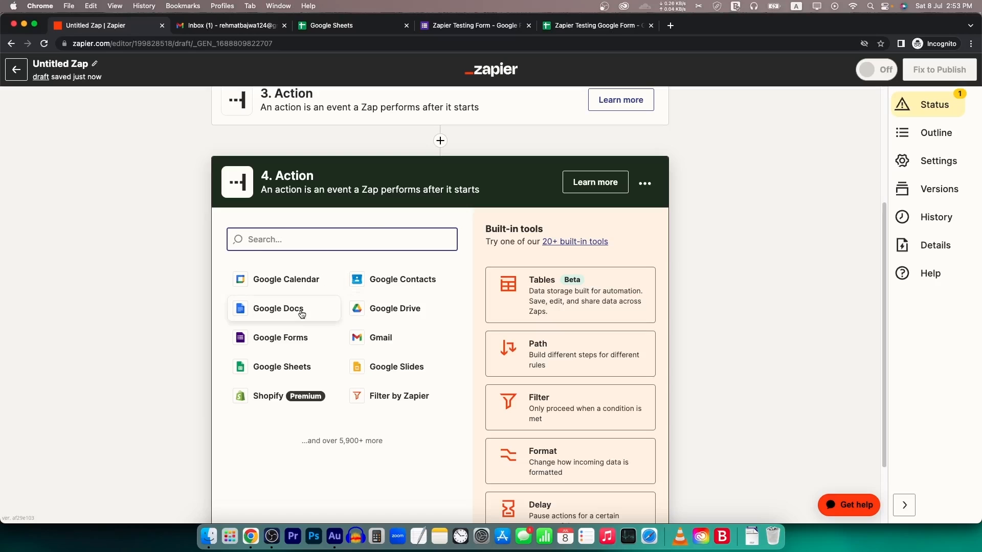
scroll(328, 312, up, 4)
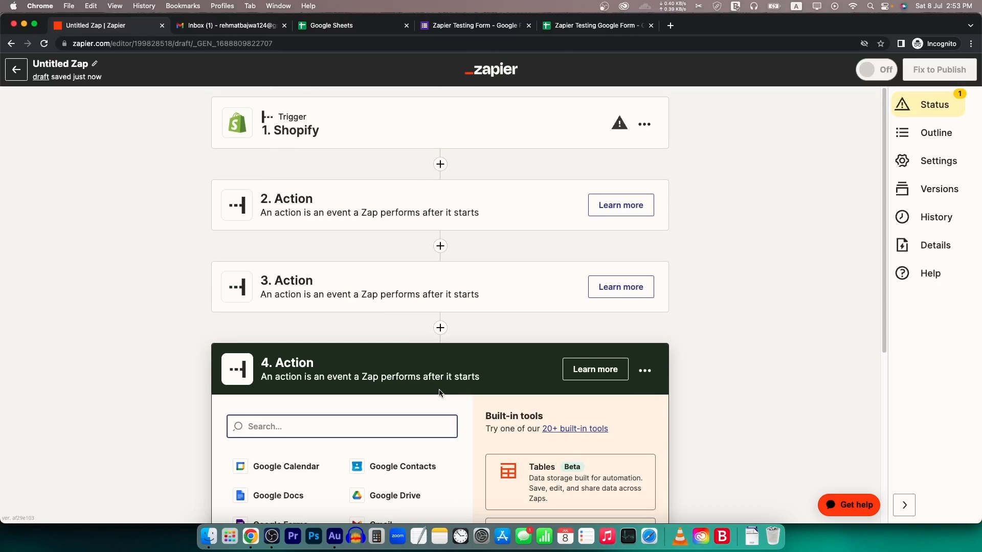
click(15, 70)
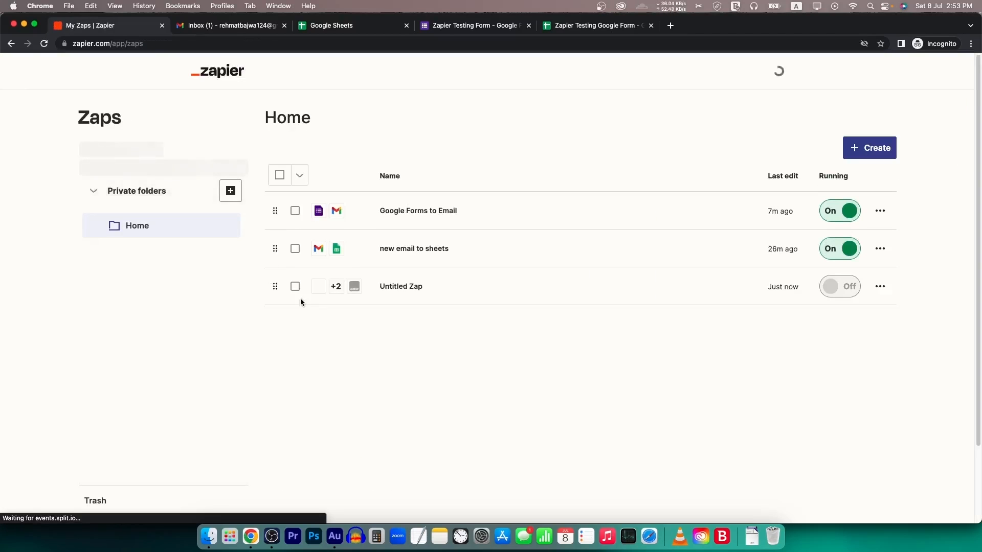
- Start a new Zap with YouTube as the trigger app and New Video as its event
click(76, 153)
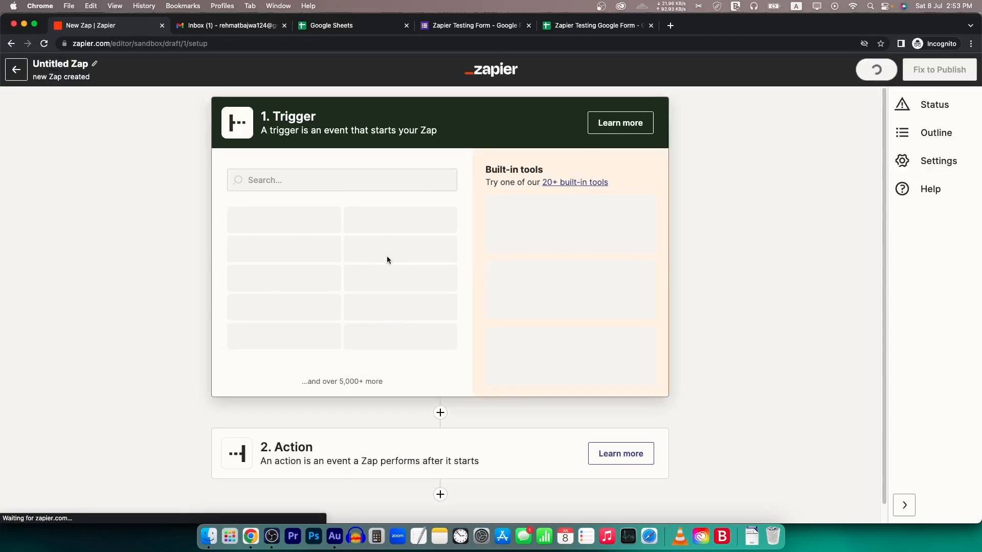
click(356, 177)
text(youtube)
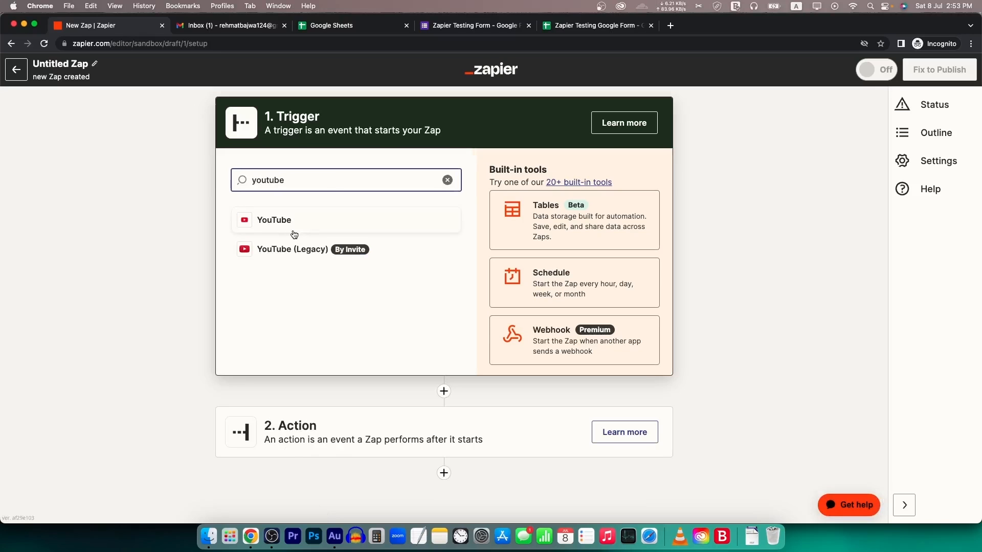
click(274, 221)
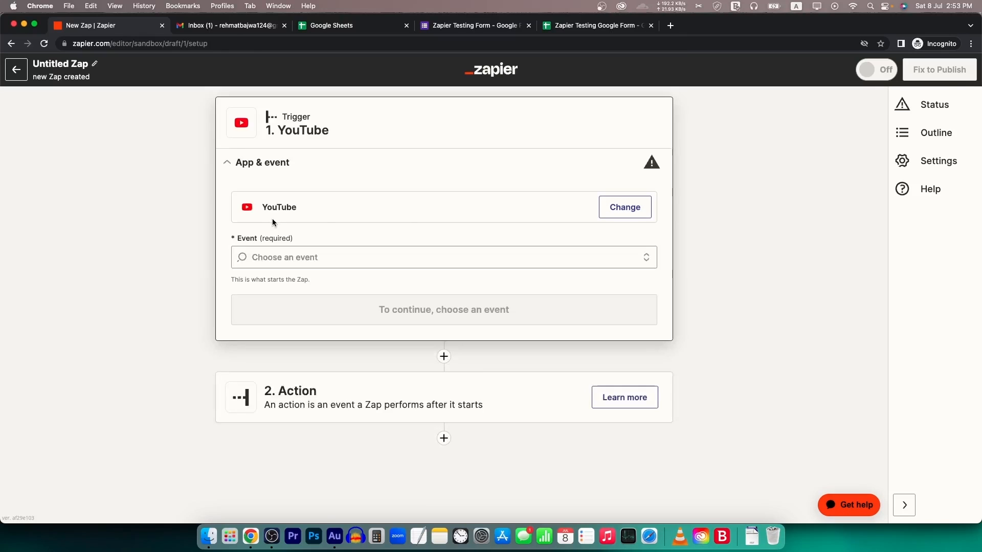
click(362, 255)
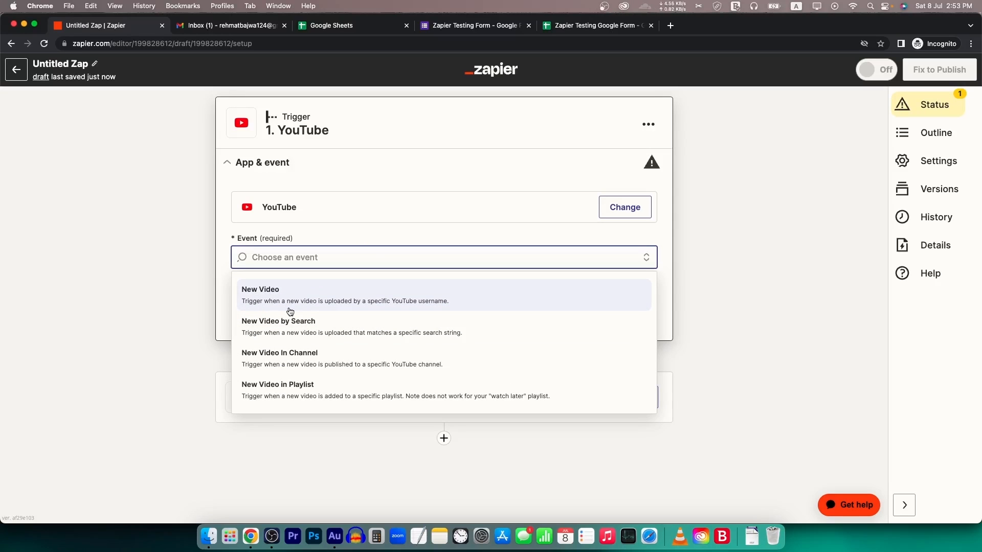
click(637, 236)
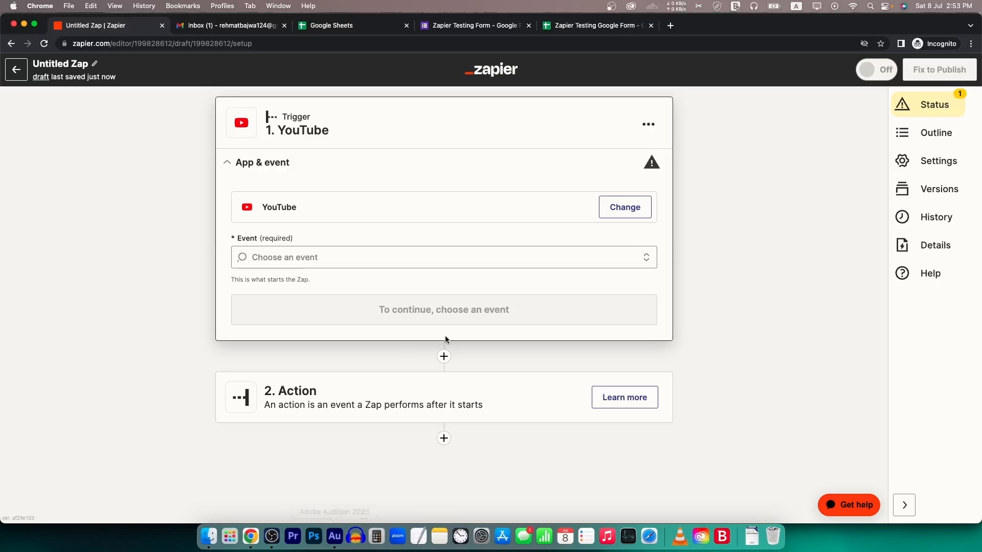
click(248, 257)
click(291, 294)
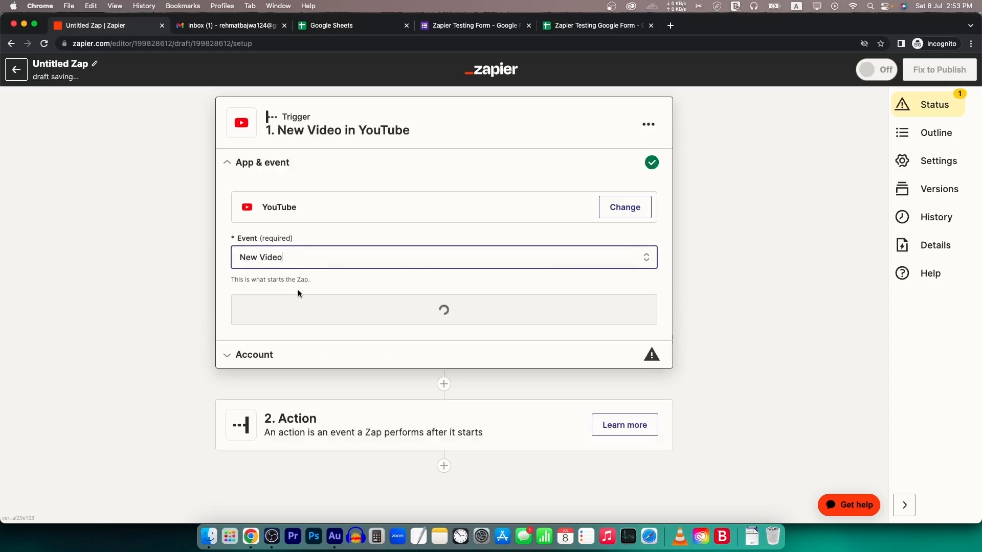
- Continue past the YouTube account connection and leave the trigger's Username field empty
click(424, 311)
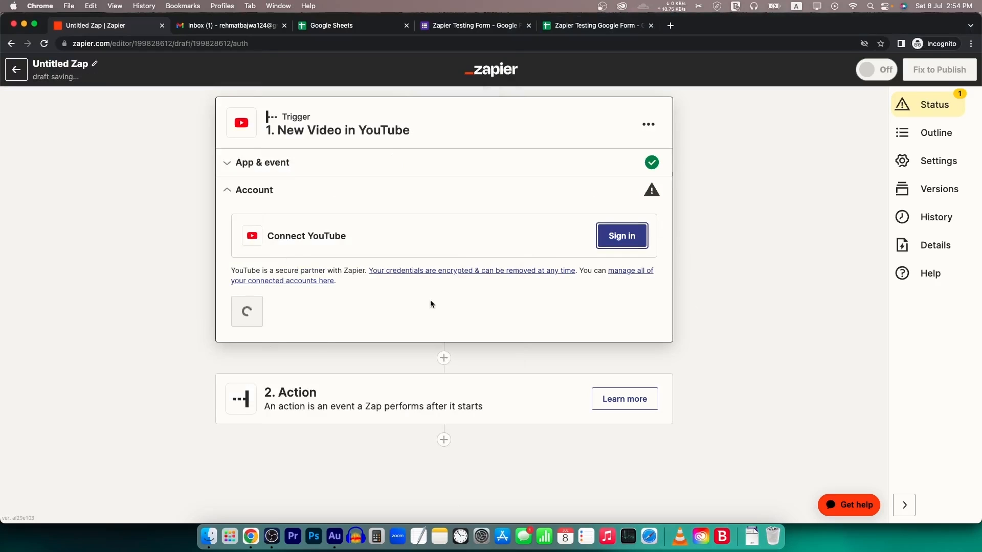
click(271, 323)
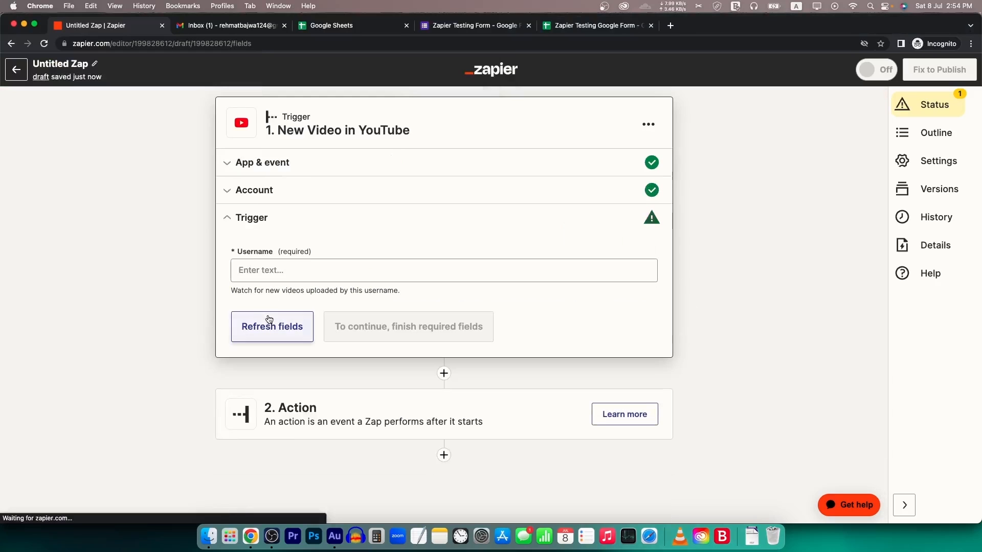
click(289, 270)
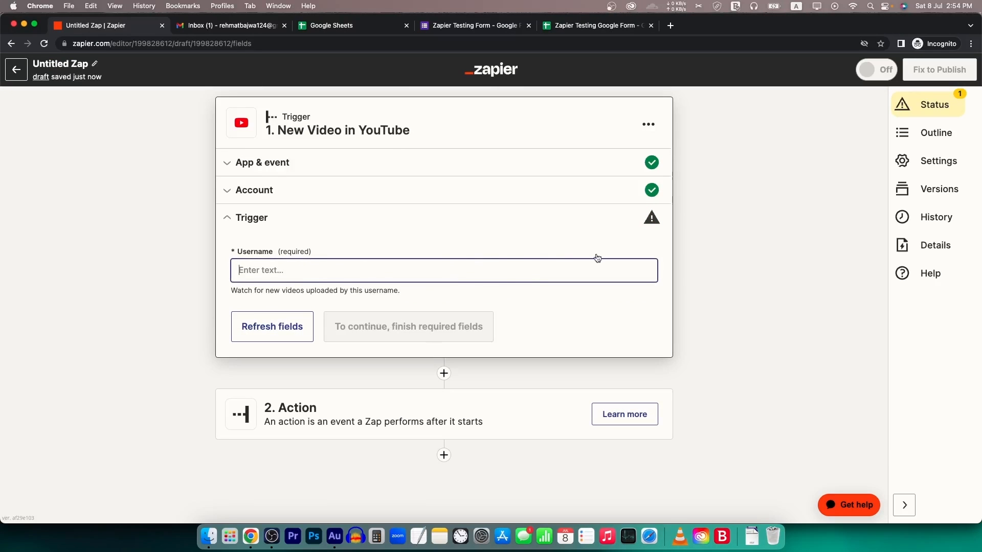
click(650, 221)
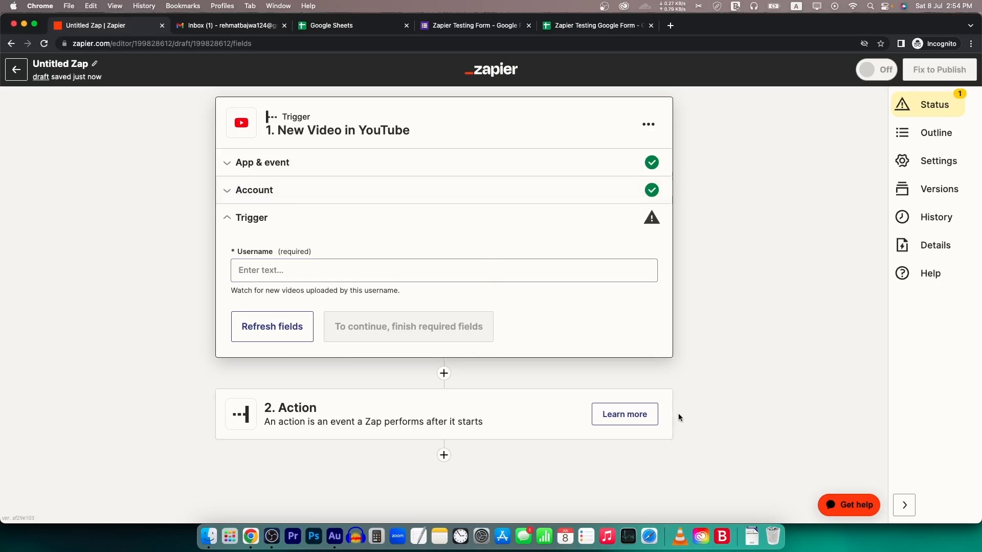
- Set Facebook Pages as the draft Zap's action app, leave the event unchosen, and return to My Zaps
click(292, 419)
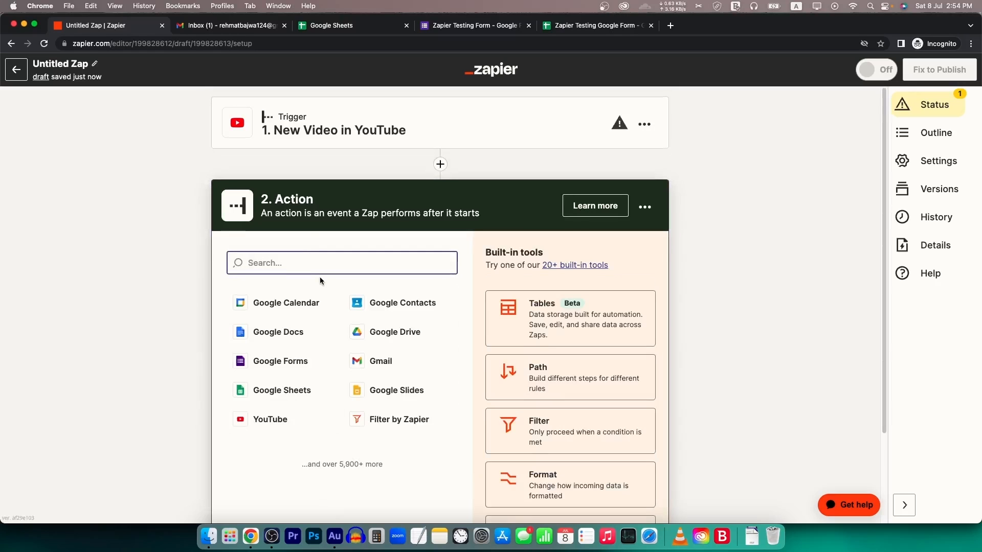
text(face)
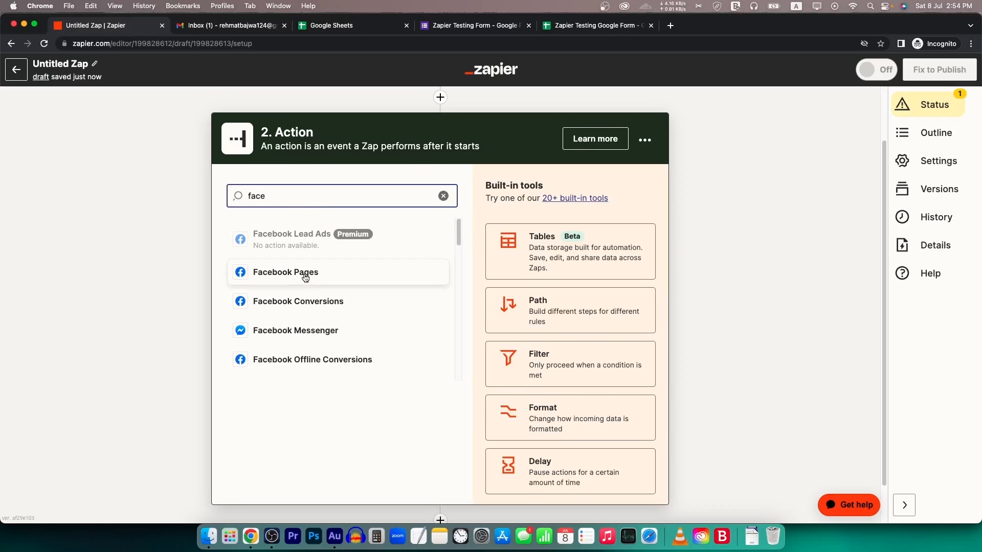
click(306, 276)
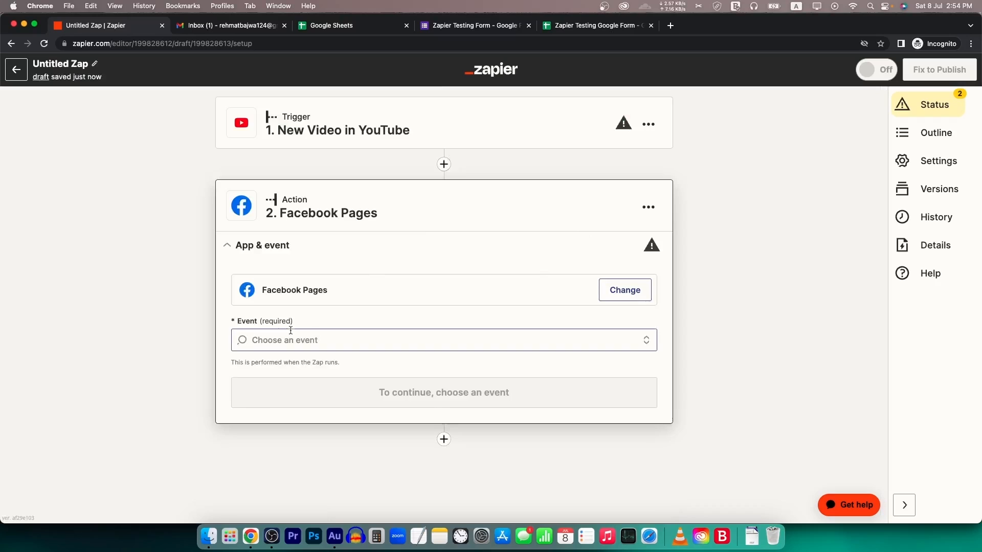
click(292, 335)
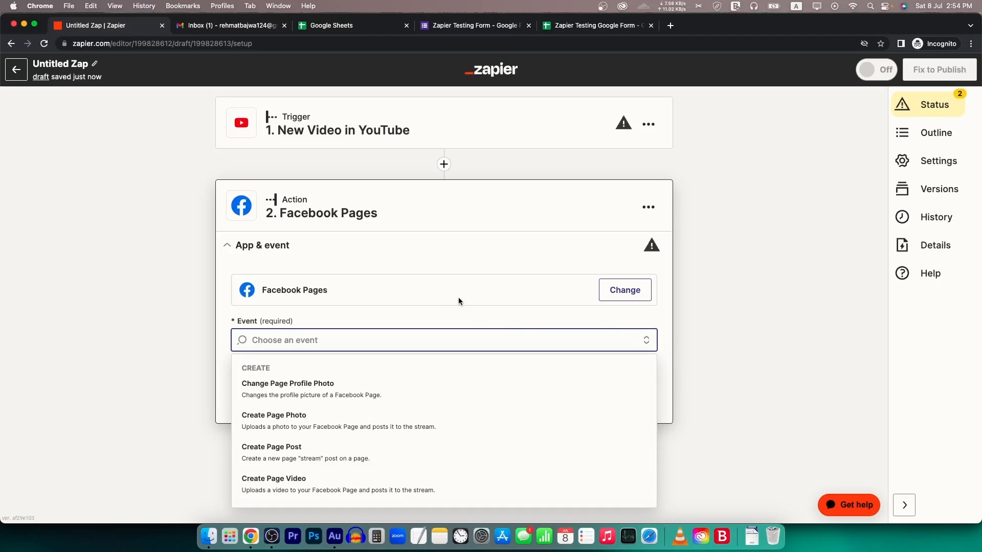
click(20, 77)
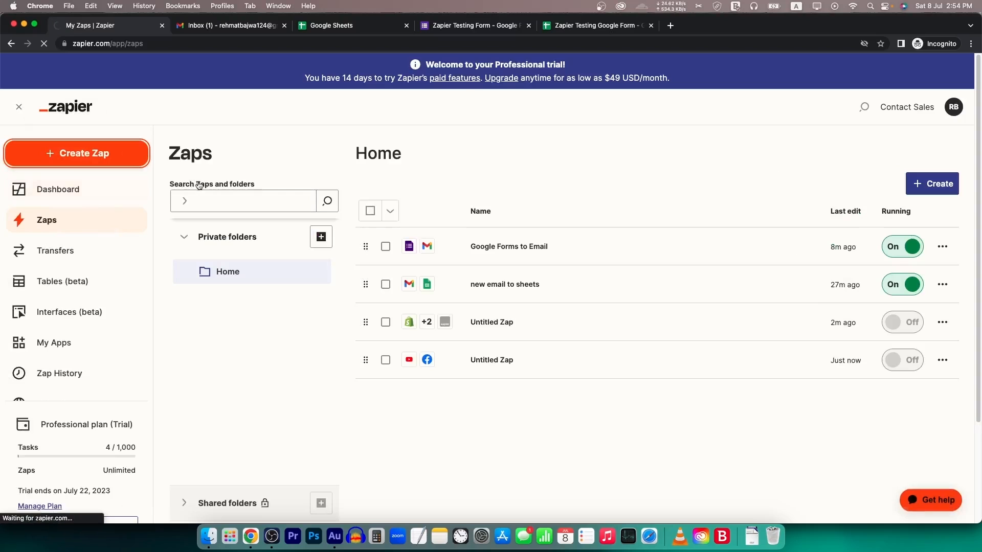
click(92, 156)
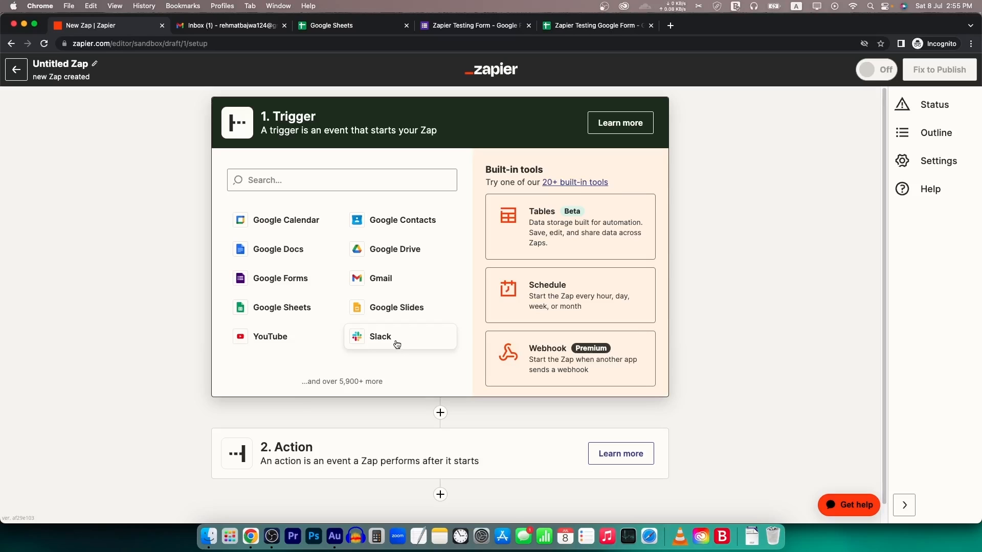
click(351, 183)
text(a)
scroll(341, 295, down, 5)
scroll(341, 296, down, 15)
scroll(345, 289, up, 3)
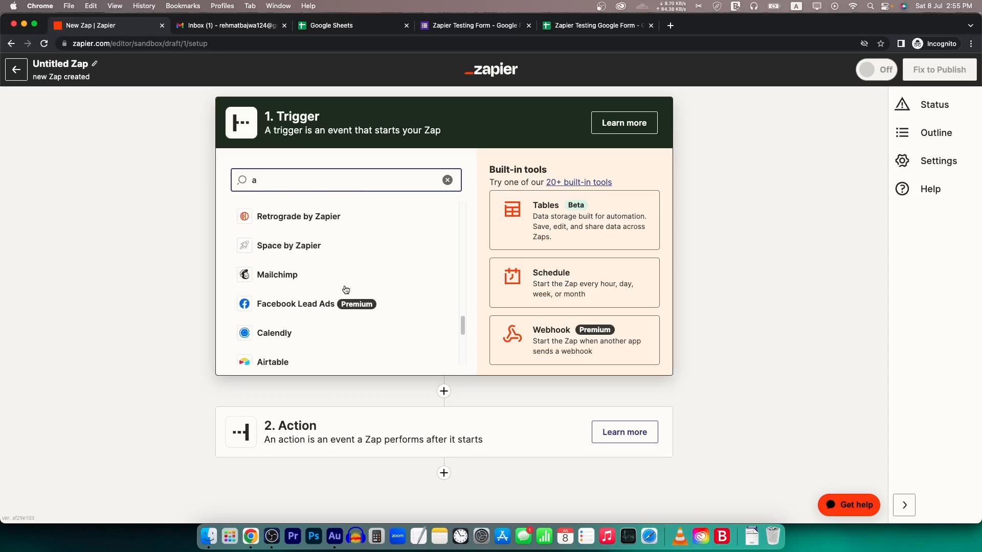
scroll(287, 281, down, 3)
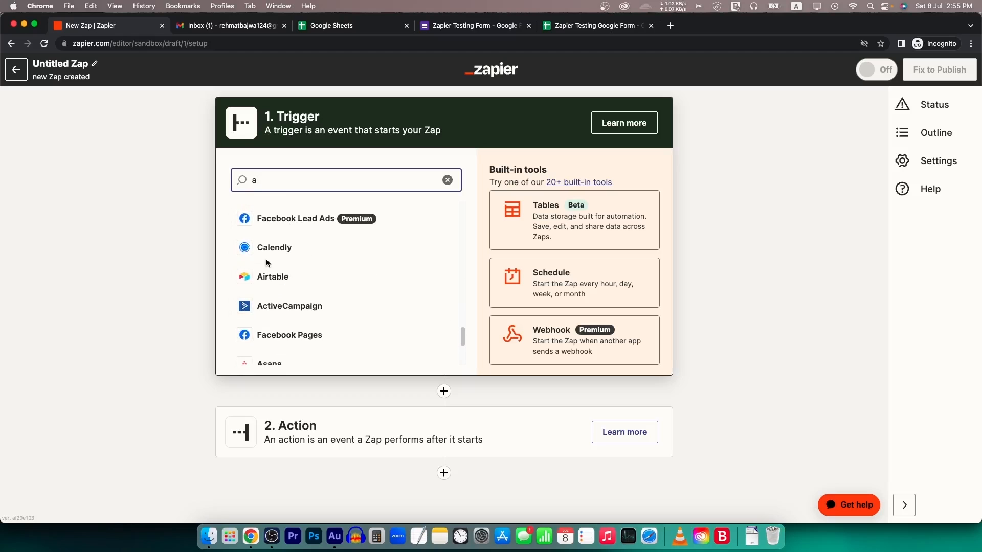
scroll(306, 240, down, 2)
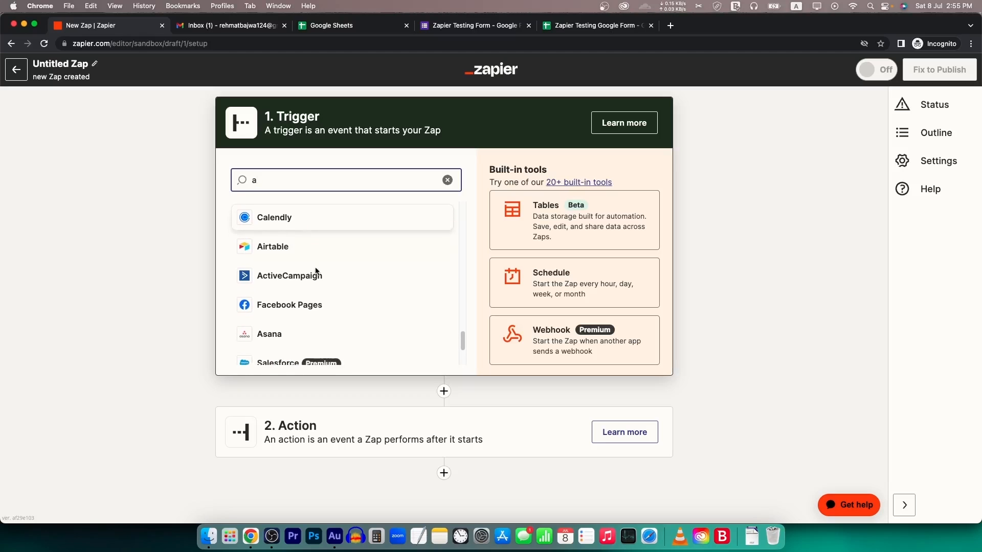
scroll(314, 294, down, 3)
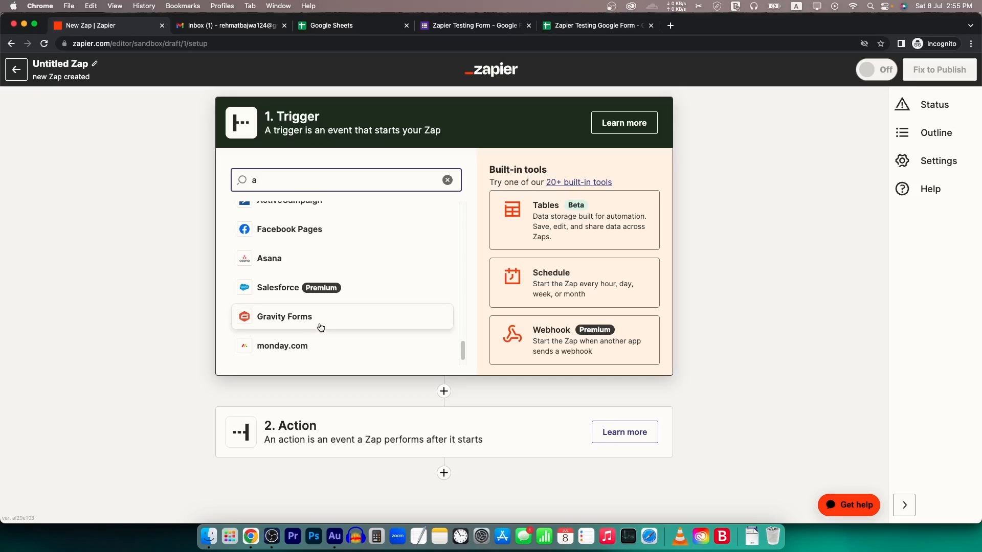
scroll(330, 321, down, 1)
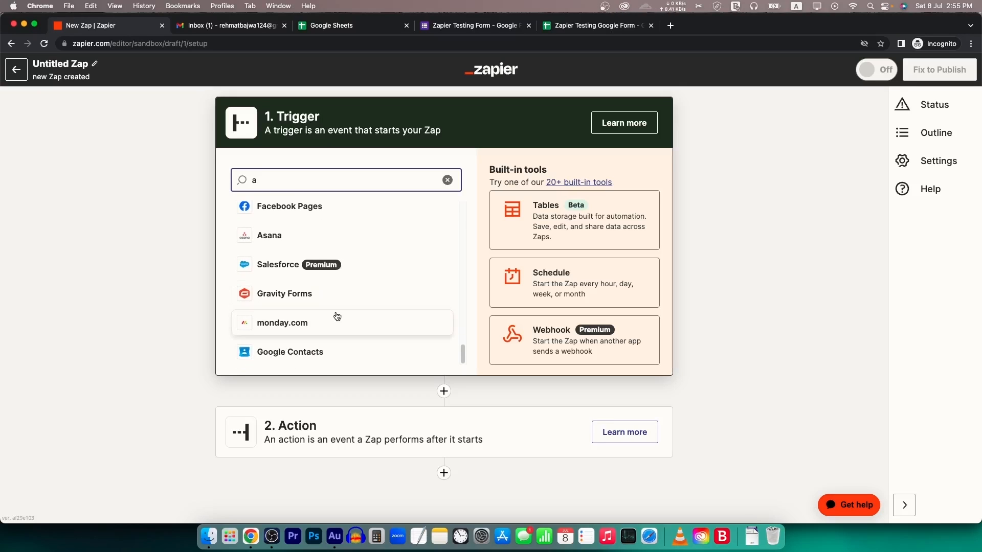
key(BackSpace)
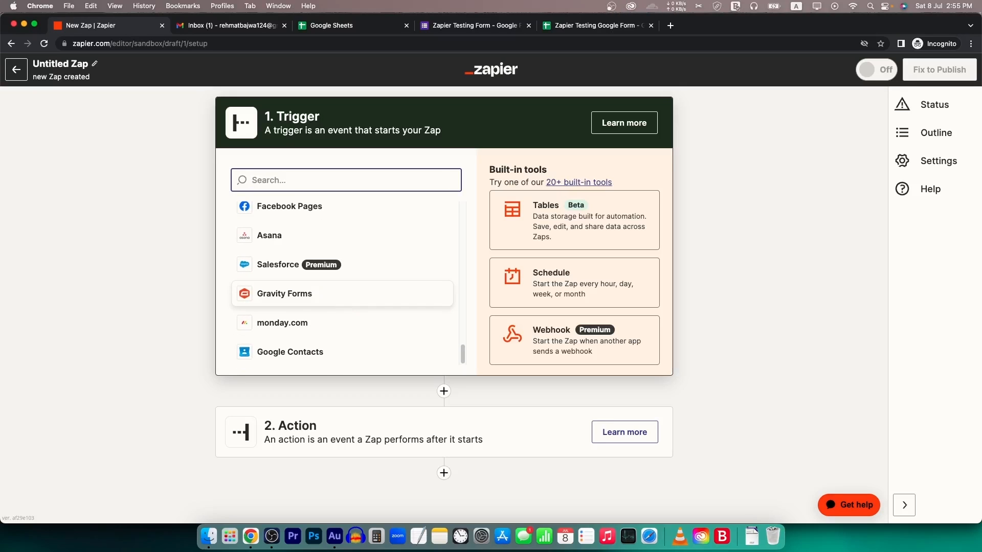
text(s)
scroll(328, 326, down, 10)
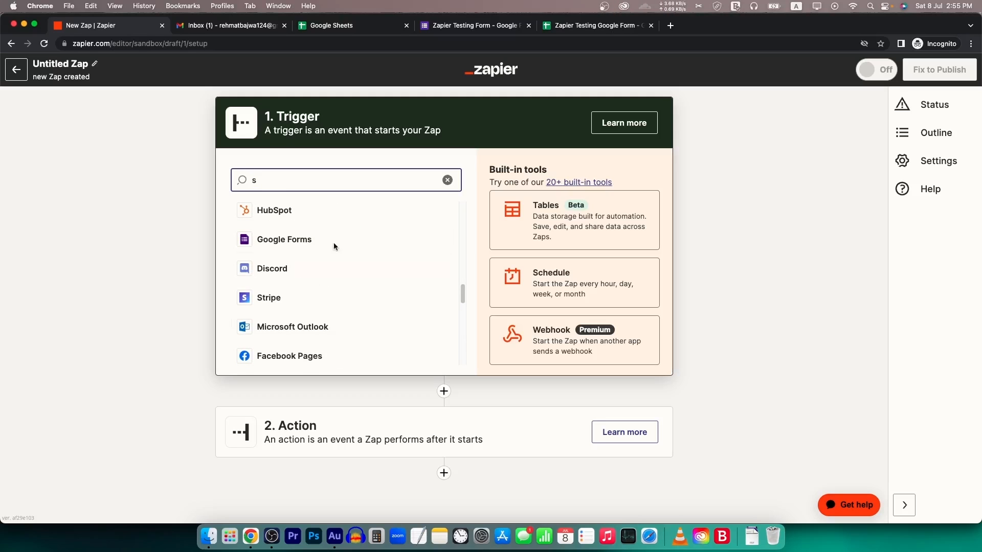
scroll(296, 278, down, 4)
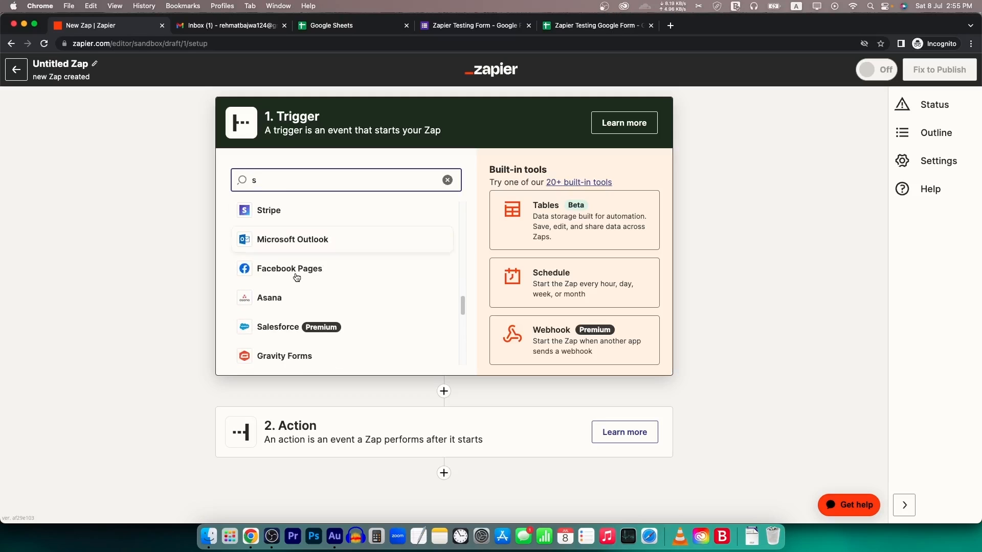
scroll(325, 326, down, 2)
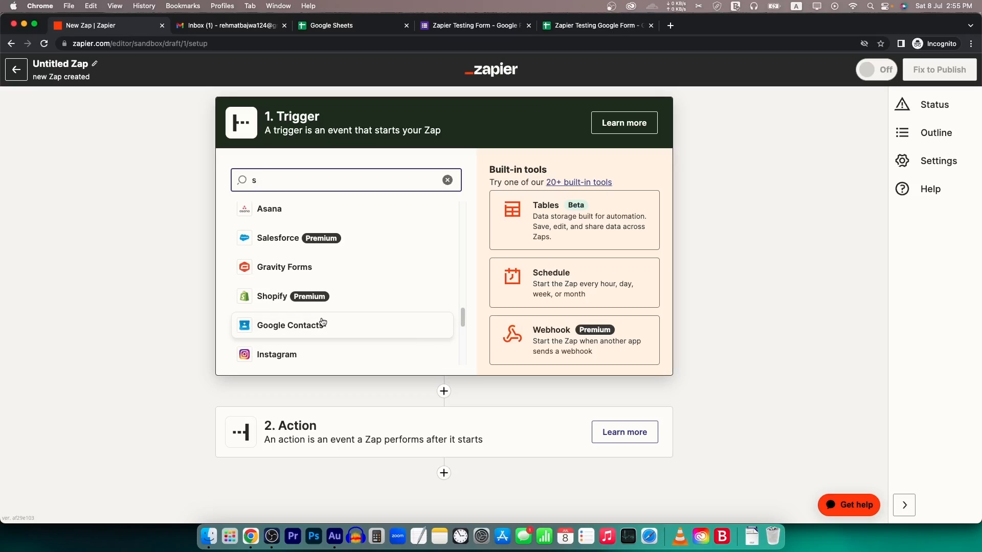
click(17, 72)
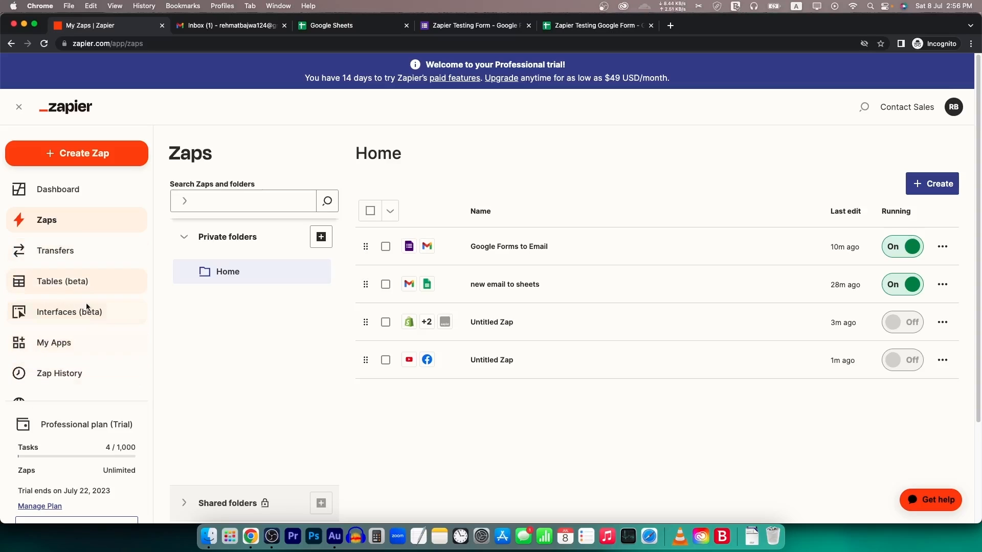
- Go to My Apps and briefly open, then close, the Add connection dialog
scroll(84, 297, down, 3)
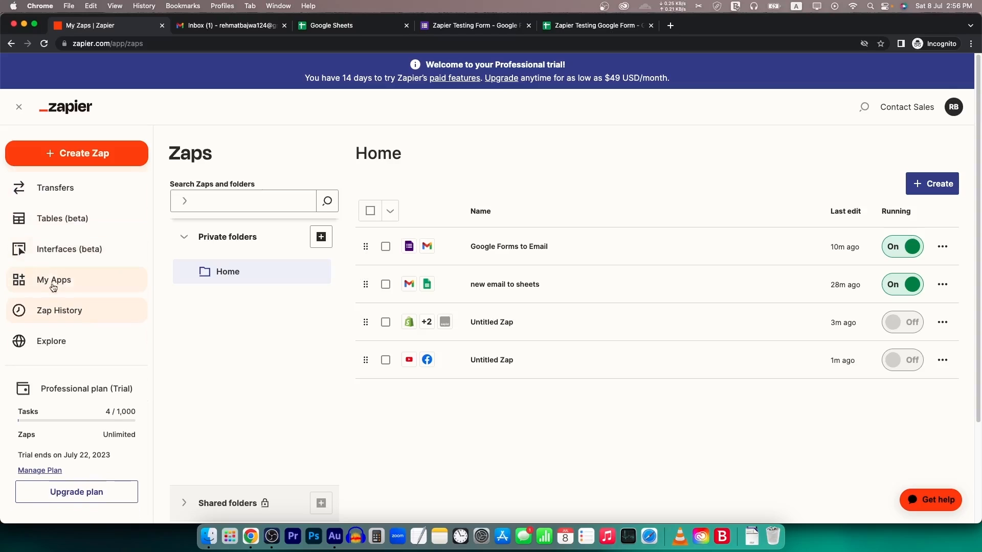
click(87, 286)
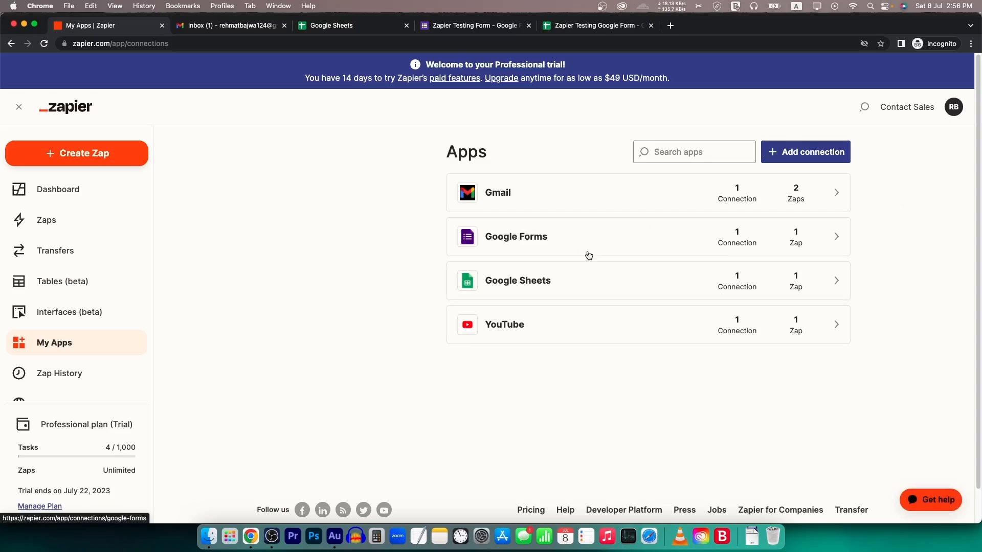
click(799, 153)
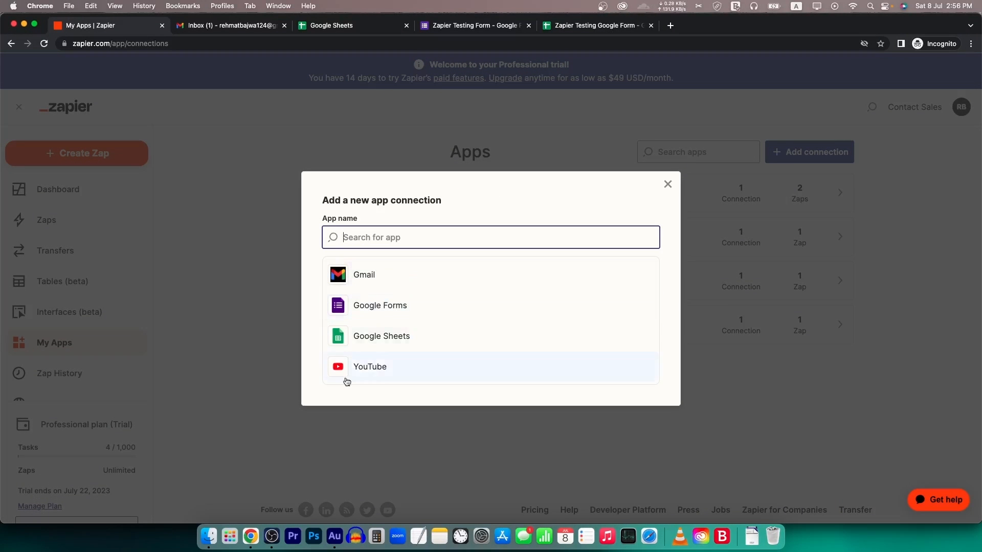
click(667, 184)
- Filter connections by 'ai', clear the filter, and open the Google Sheets connection
click(707, 153)
text(air)
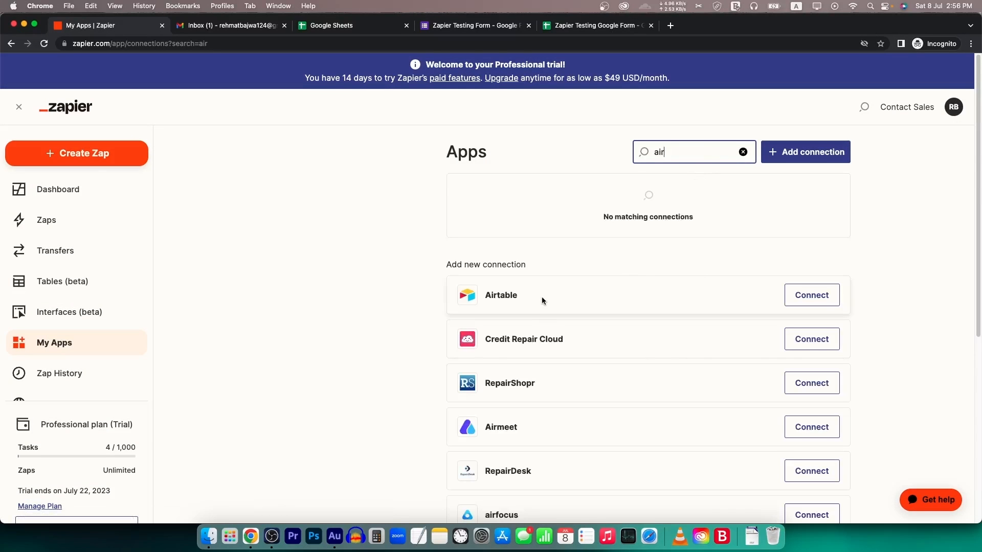
scroll(541, 297, down, 6)
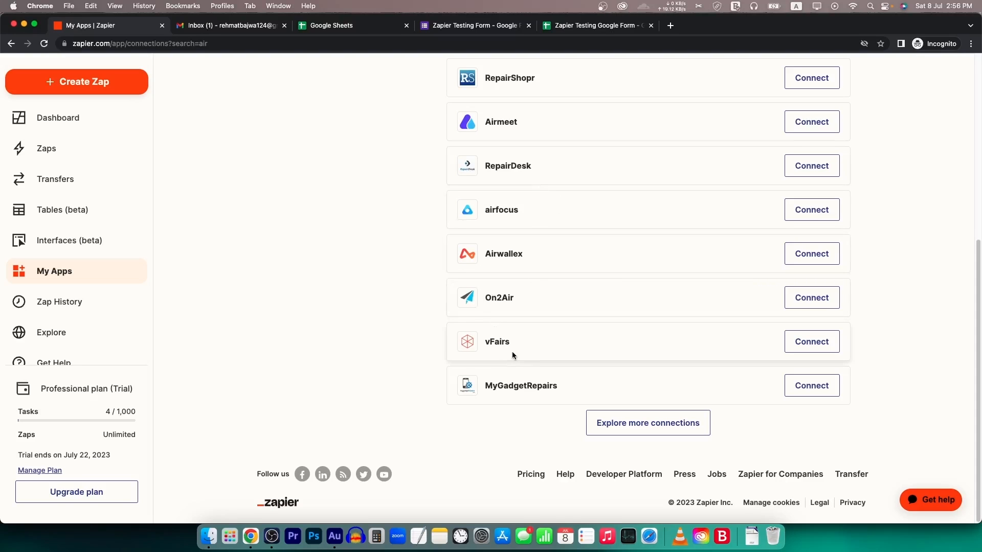
scroll(511, 351, up, 6)
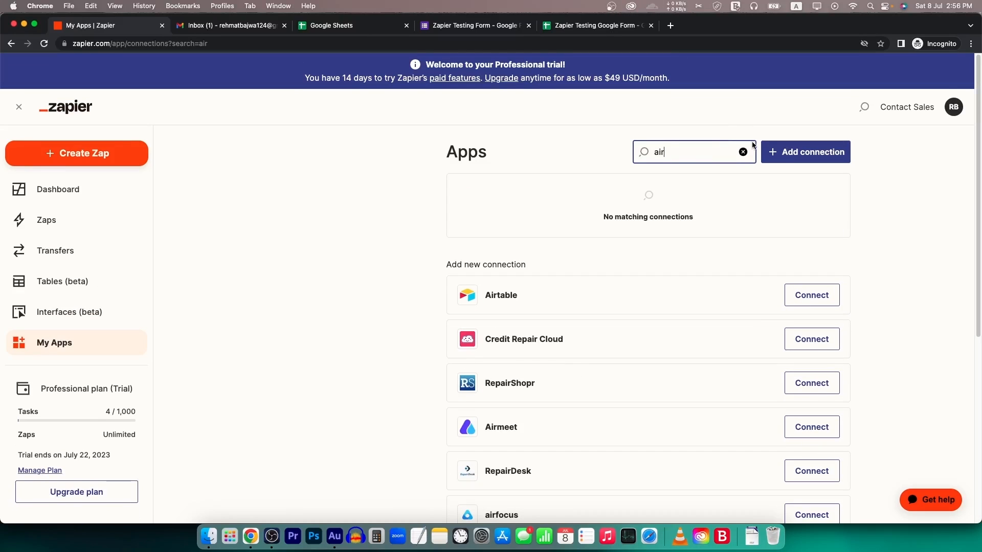
click(742, 152)
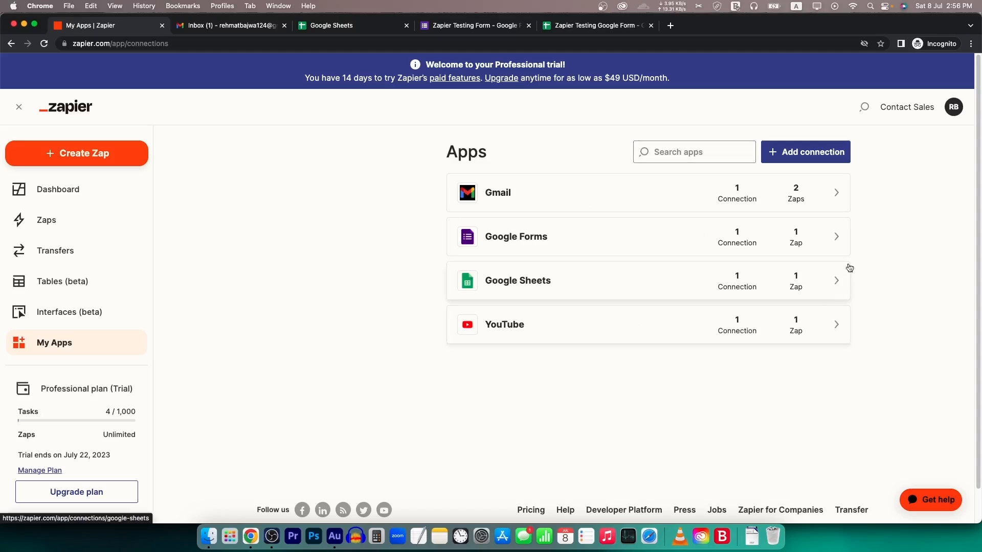
click(804, 284)
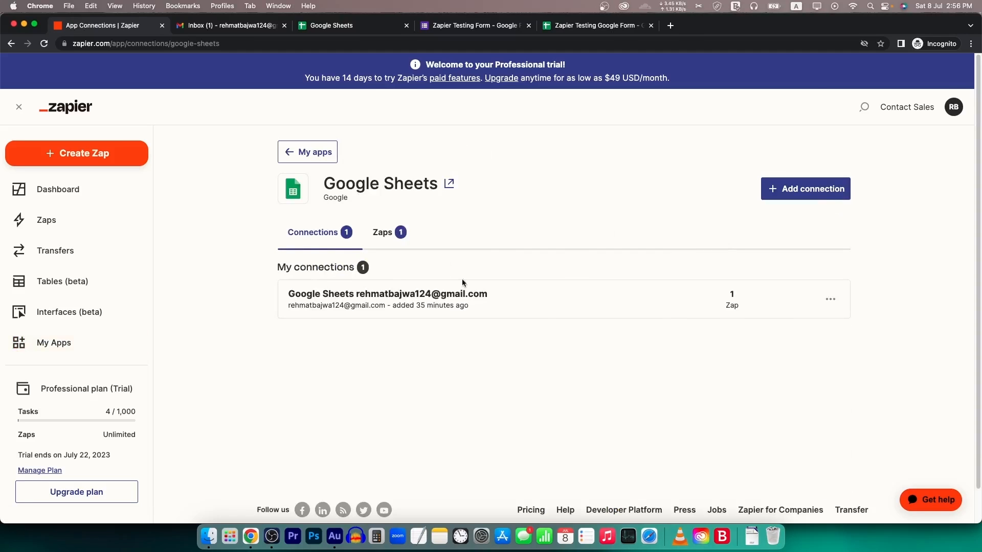
- View the Google Sheets connection's actions menu without choosing any, then go to the Dashboard
click(820, 308)
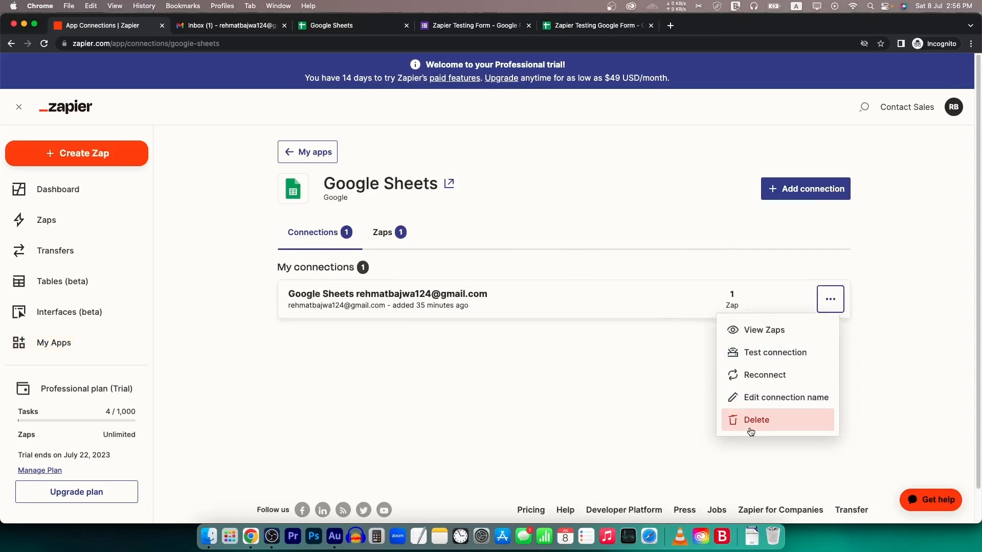
click(547, 396)
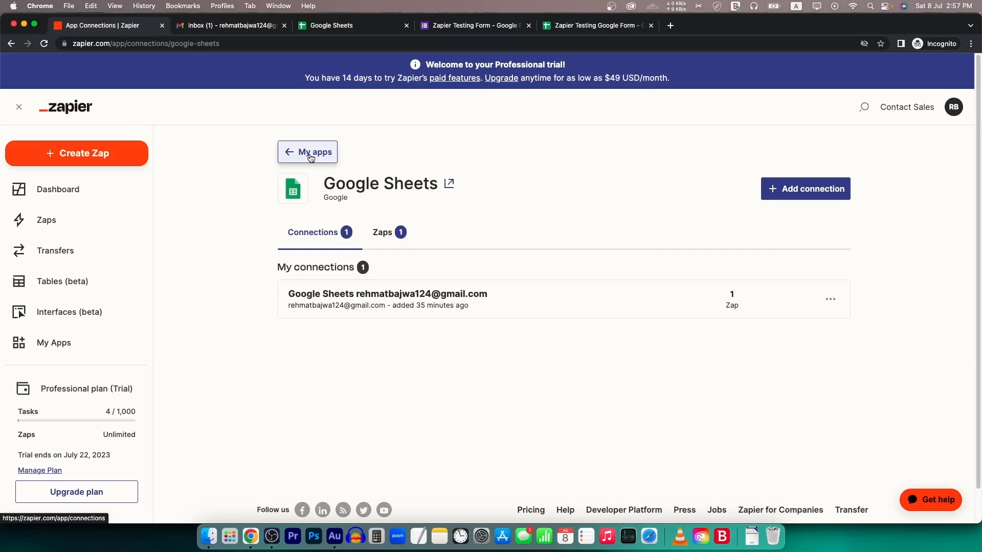
click(82, 190)
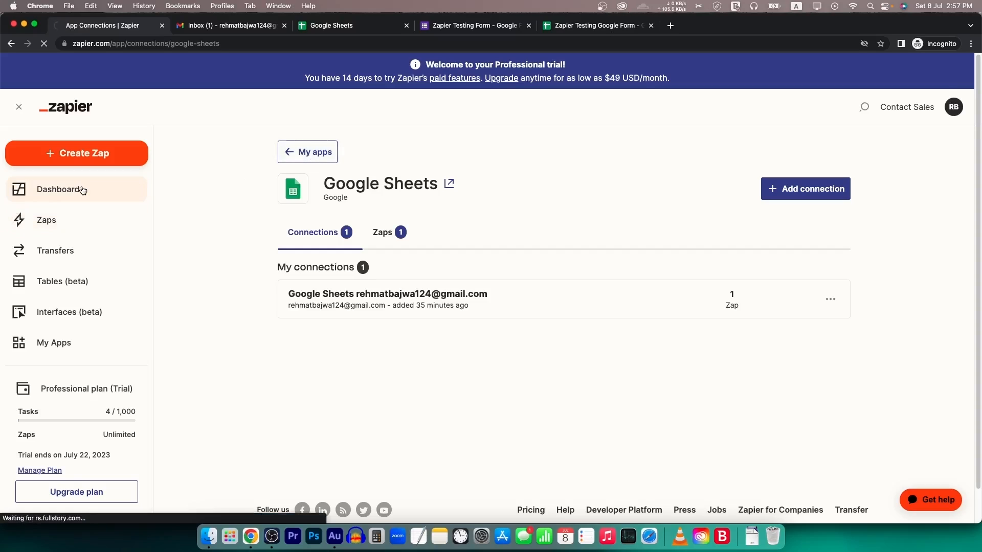